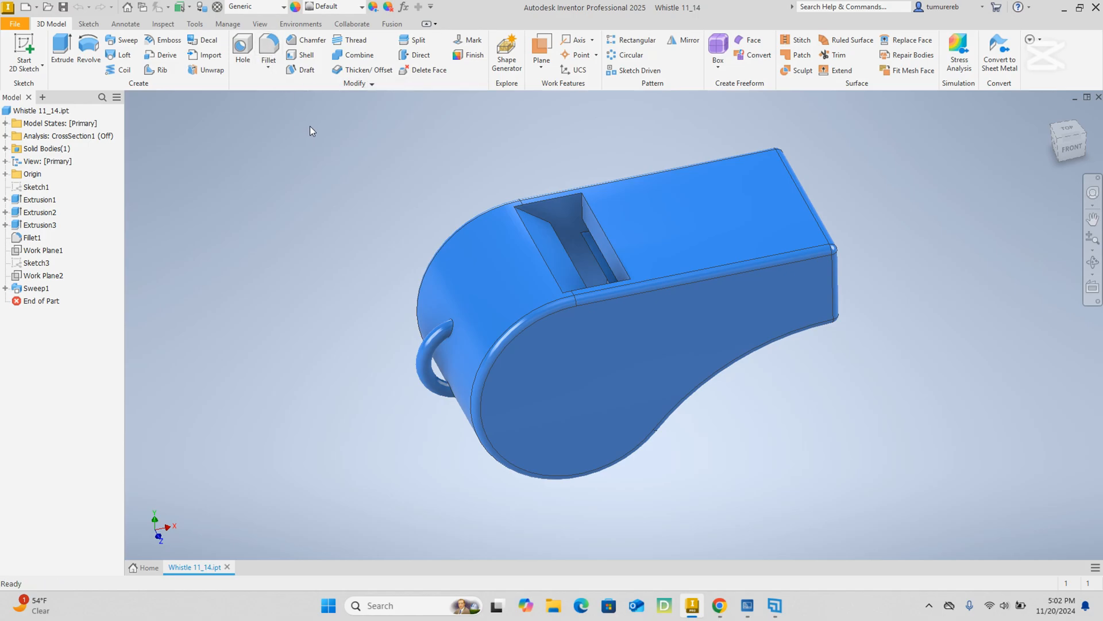
left_click(541, 71)
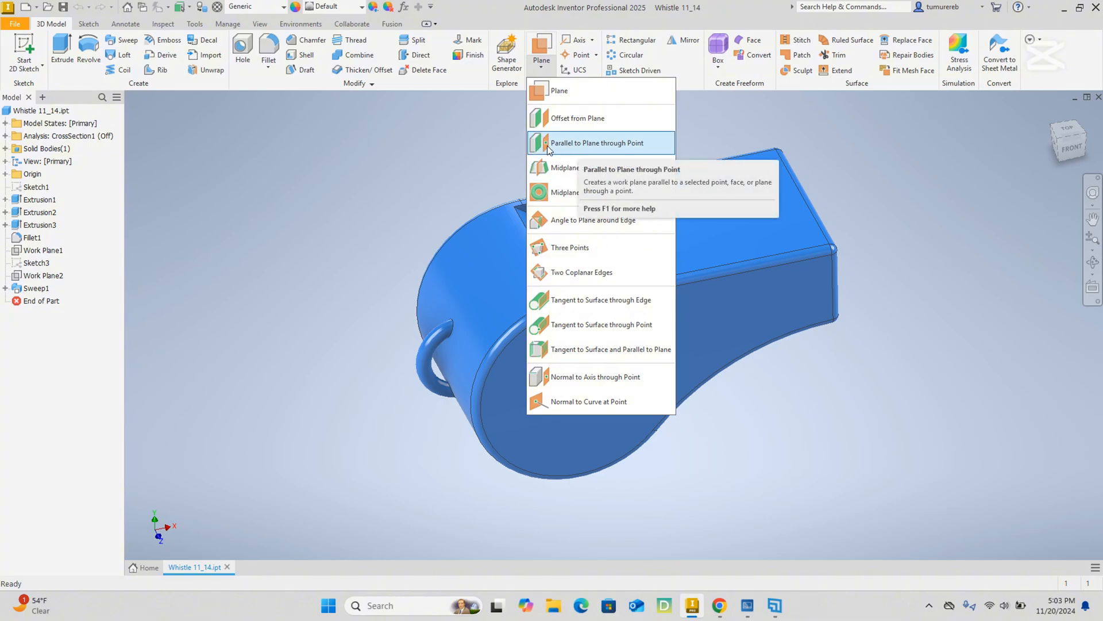
left_click(461, 150)
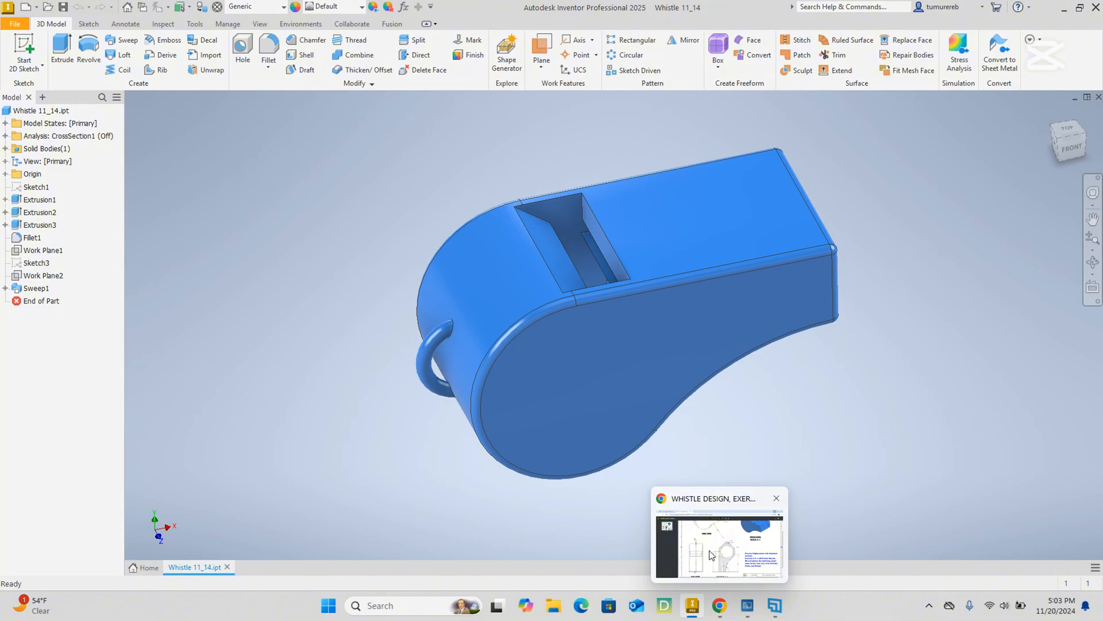
Switch to the whistle drawing PDF in Chrome and look over its side, top, section and 3D views.
left_click(718, 540)
scroll(583, 418, "up", 2)
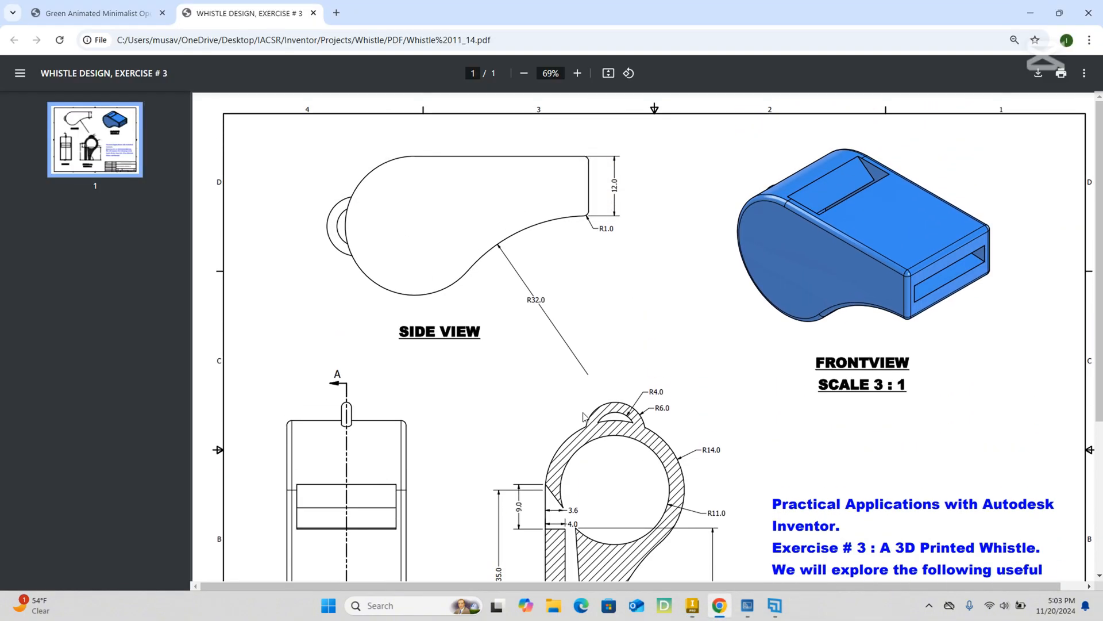
scroll(583, 418, "down", 2)
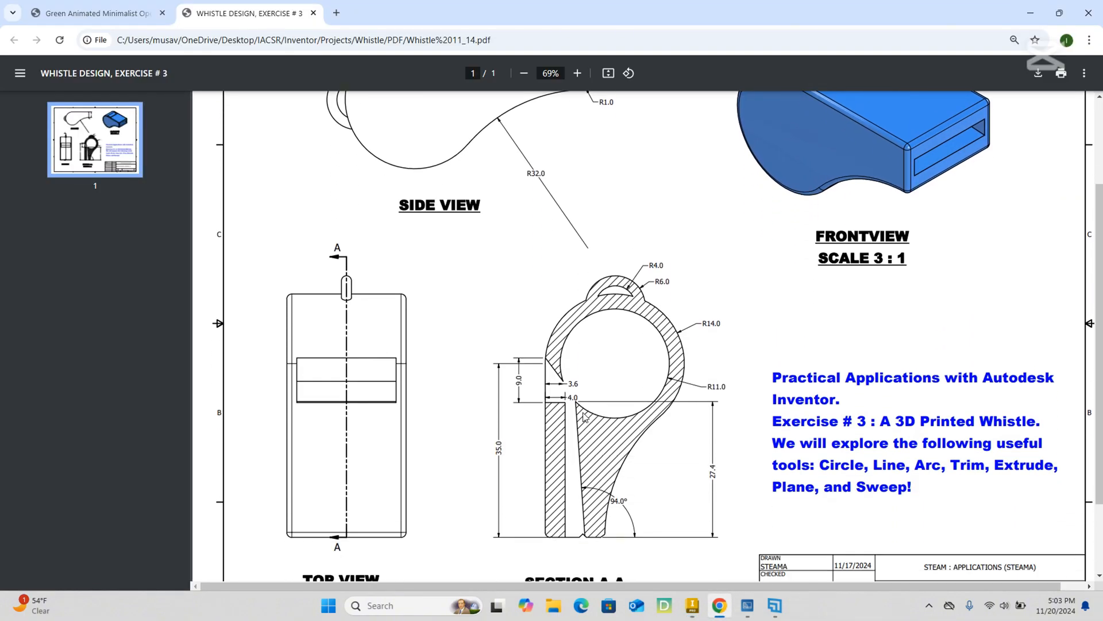
scroll(583, 417, "up", 2)
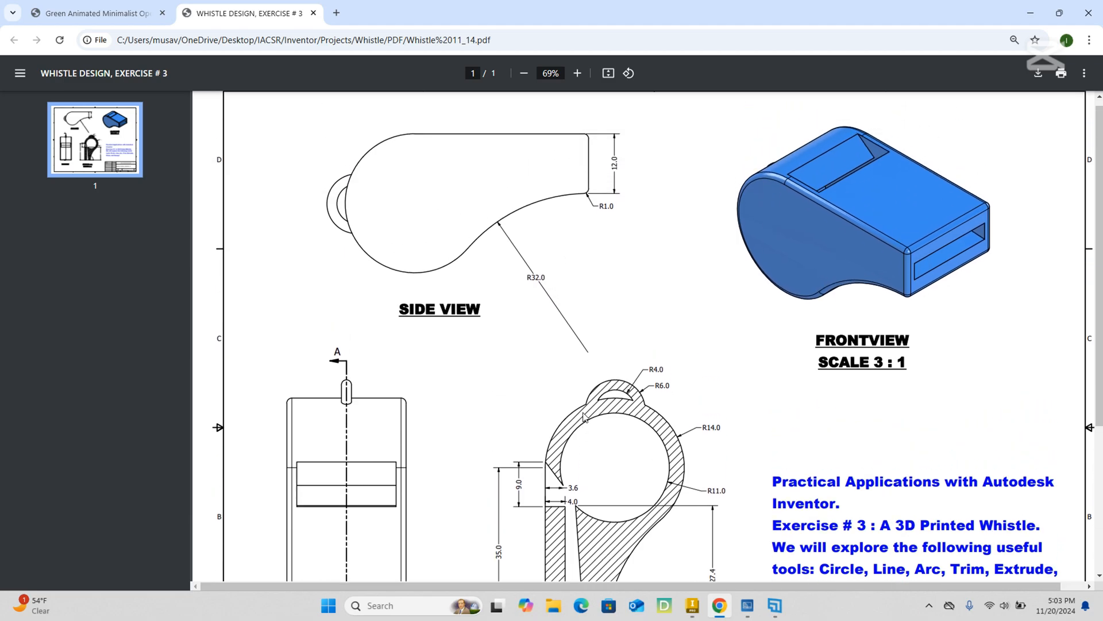
scroll(581, 402, "down", 2)
scroll(580, 391, "up", 1)
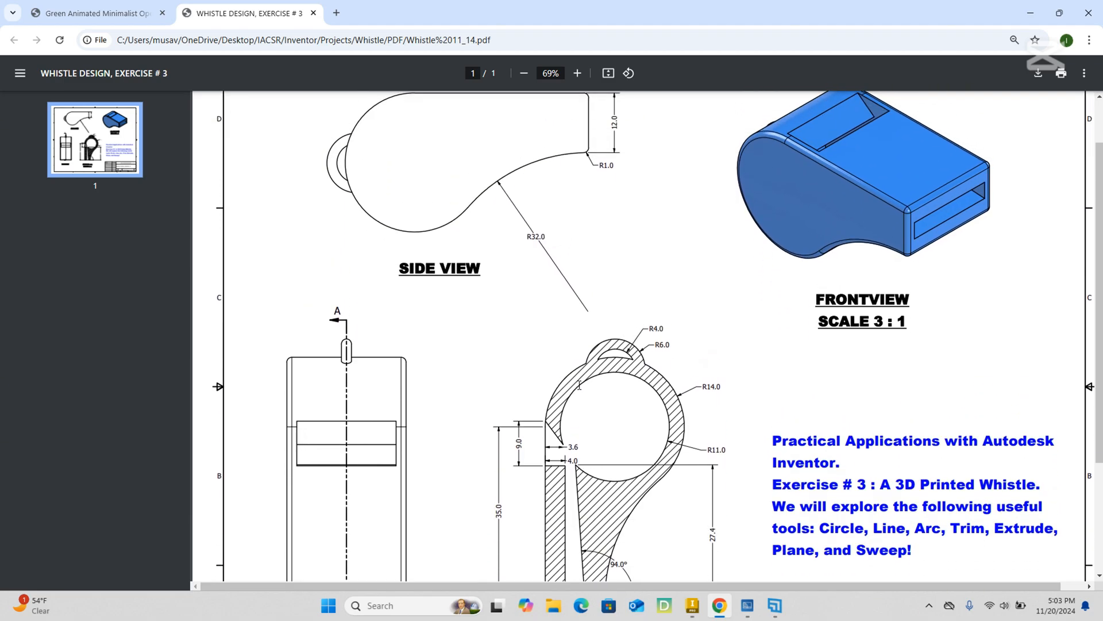
scroll(626, 387, "up", 1)
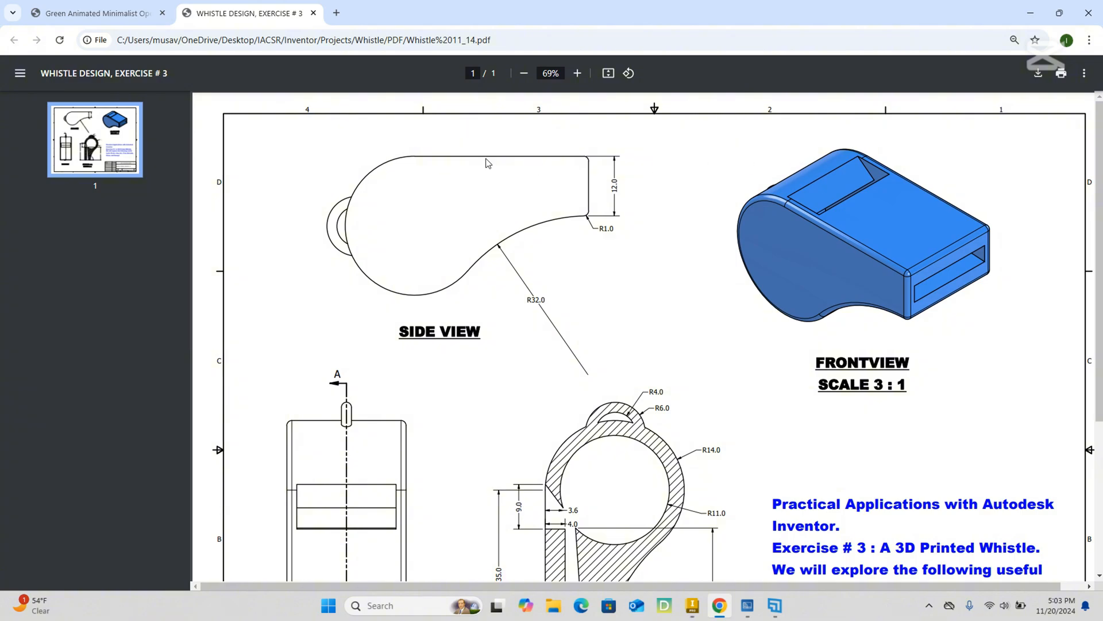
Set the zoom of the whistle drawing PDF to 67% and check how much of the sheet fits.
left_click_drag(560, 75, 540, 76)
type("67")
key("Return")
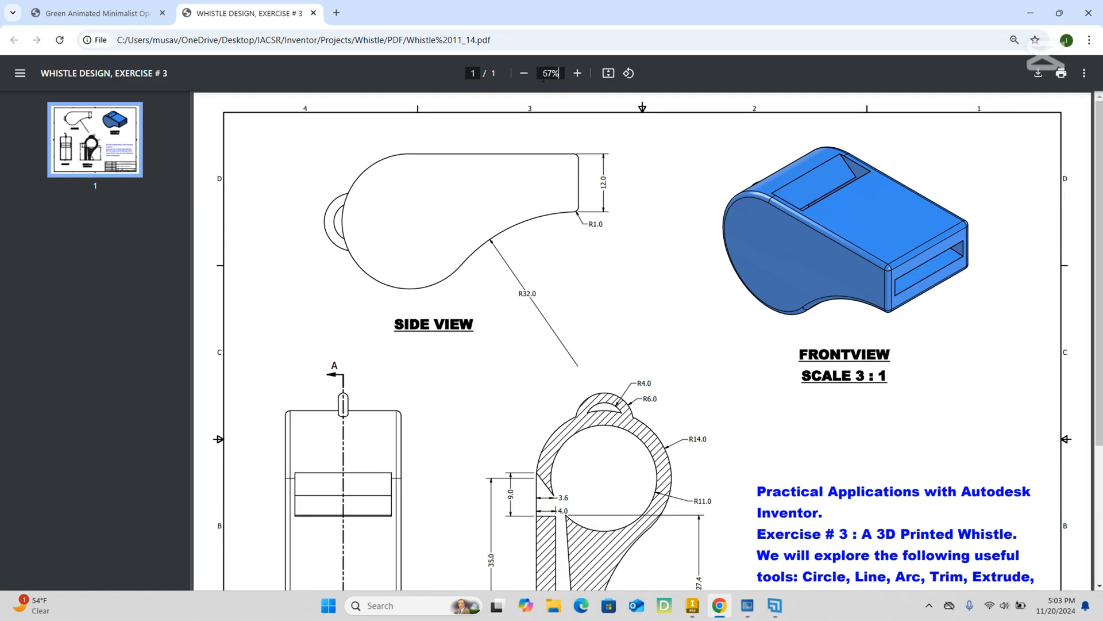
scroll(667, 206, "down", 2)
scroll(667, 205, "up", 1)
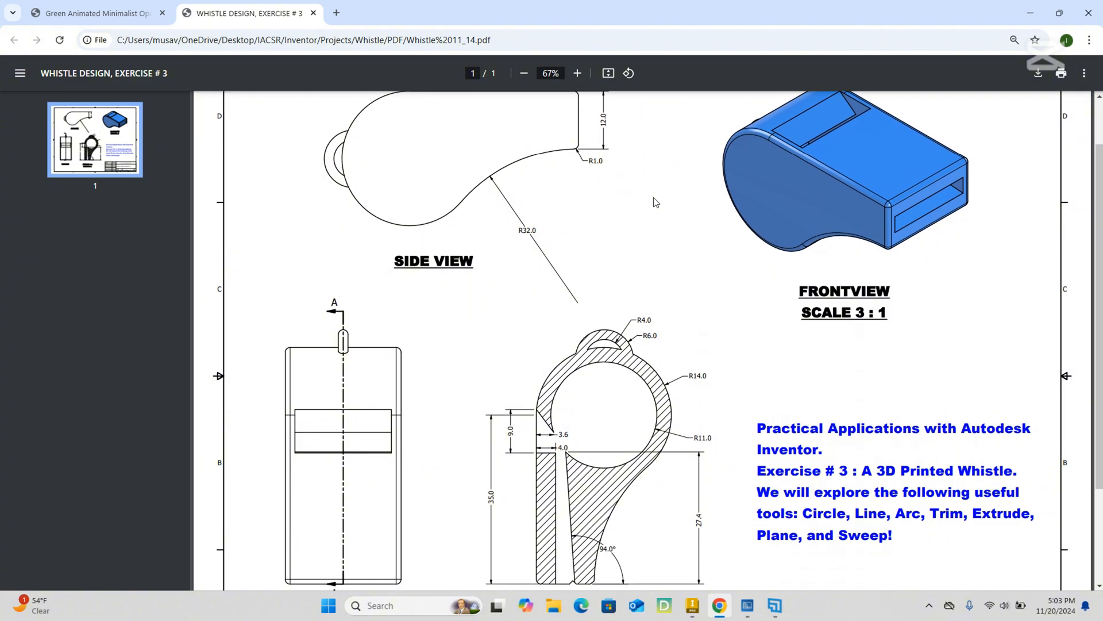
scroll(655, 202, "up", 1)
Set the zoom of the whistle drawing PDF to 65% and check the sheet's fit.
left_click_drag(562, 73, 543, 72)
type("65")
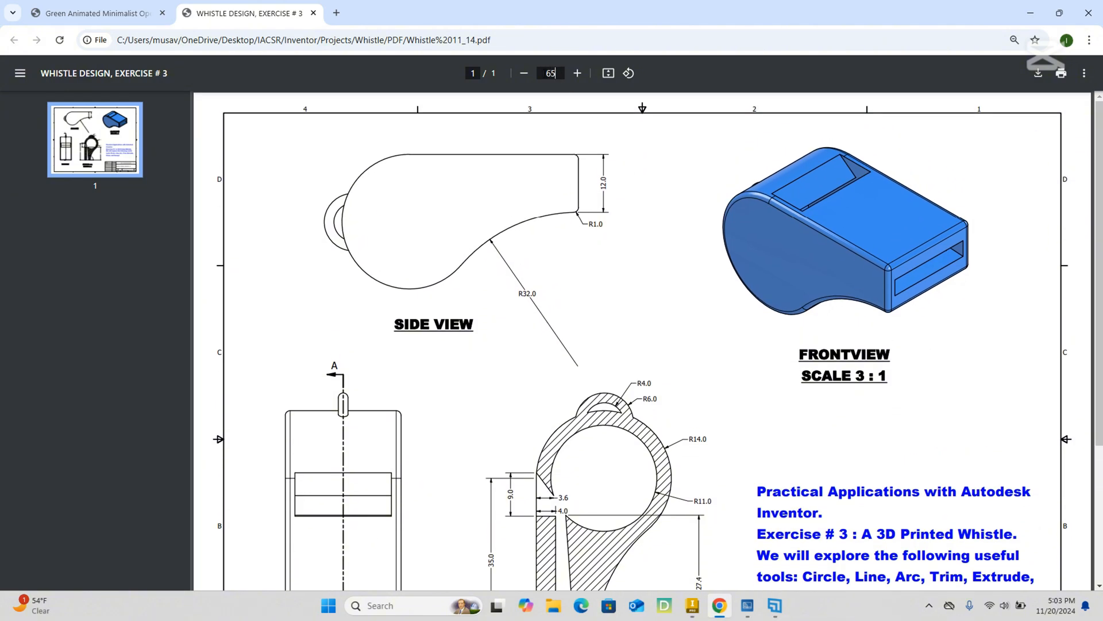
key("Return")
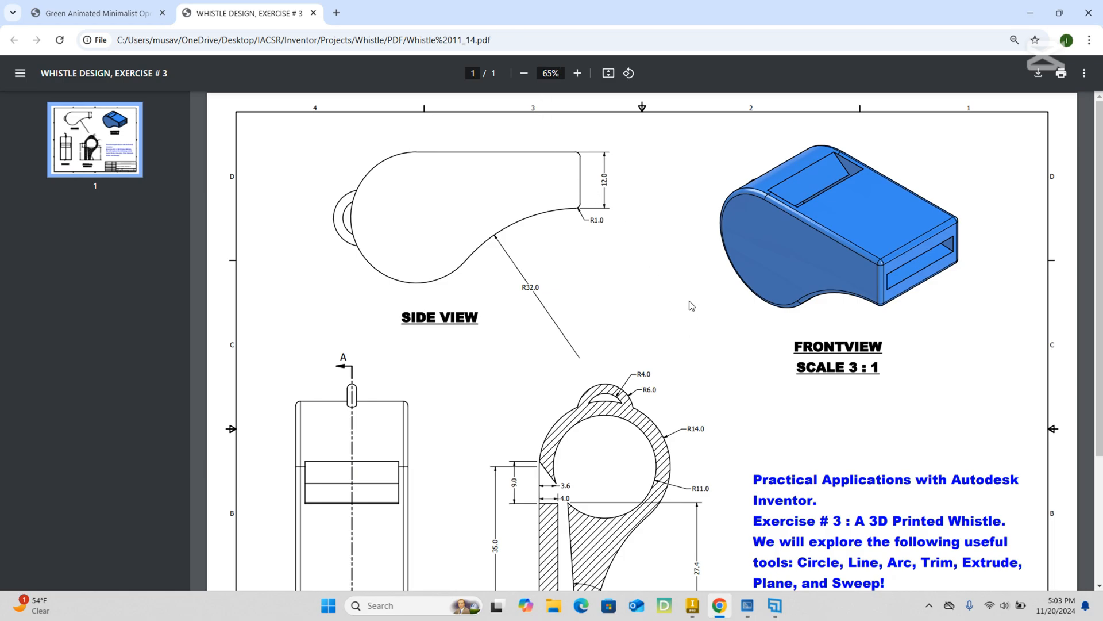
scroll(692, 306, "down", 1)
scroll(693, 306, "up", 1)
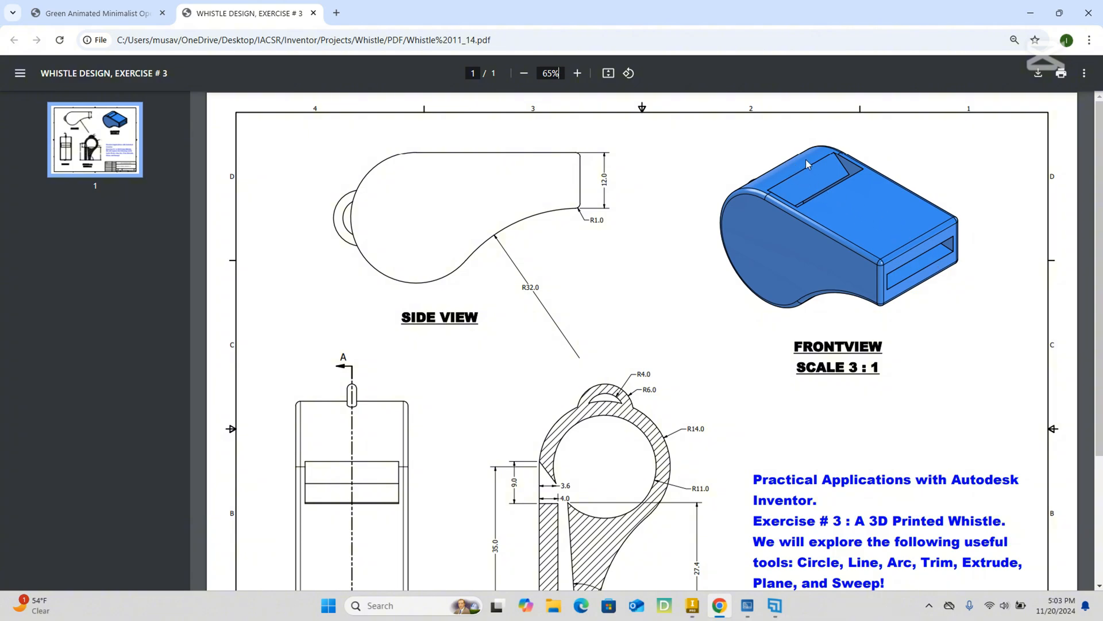
Examine Section A-A of the whistle drawing for the chamber radii, the window dimensions and the air channel angle.
scroll(537, 249, "down", 1)
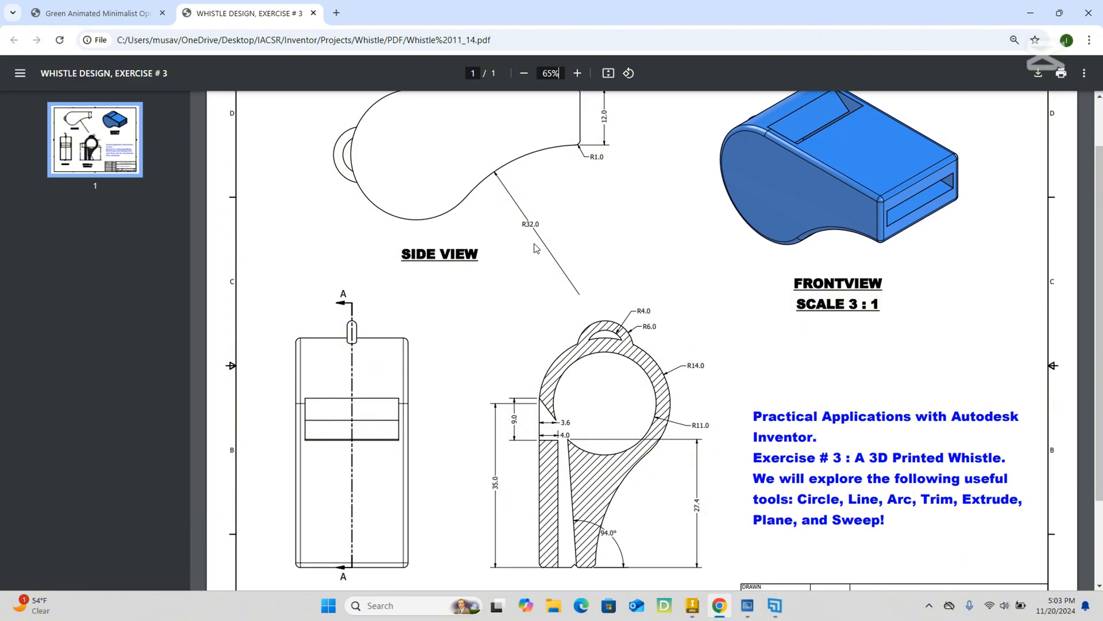
scroll(581, 356, "down", 1)
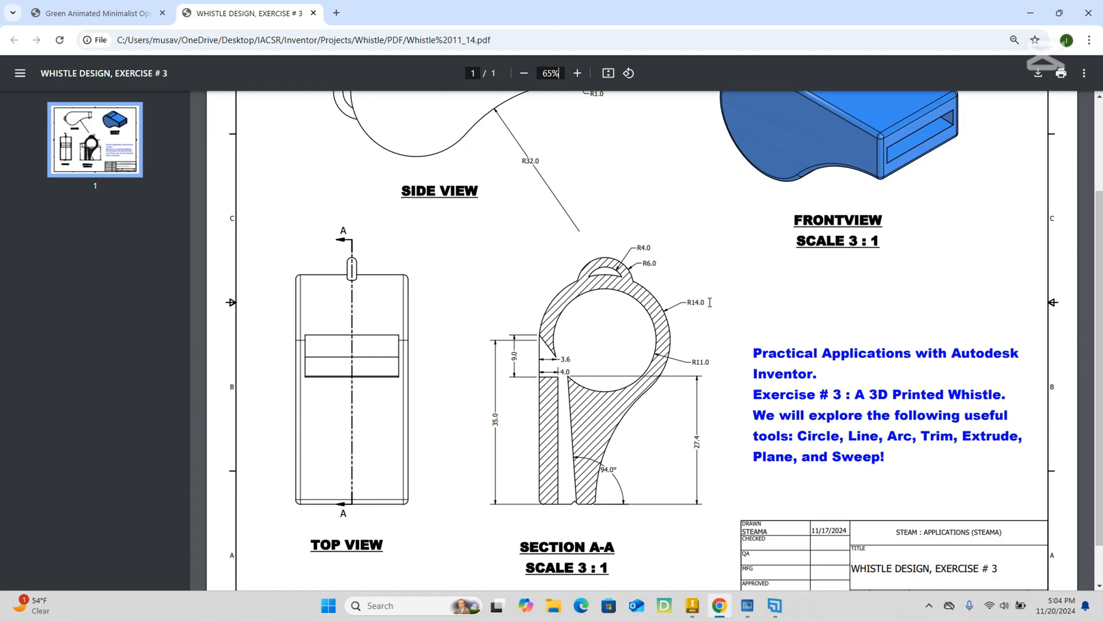
left_click_drag(707, 362, 662, 356)
scroll(662, 356, "up", 2)
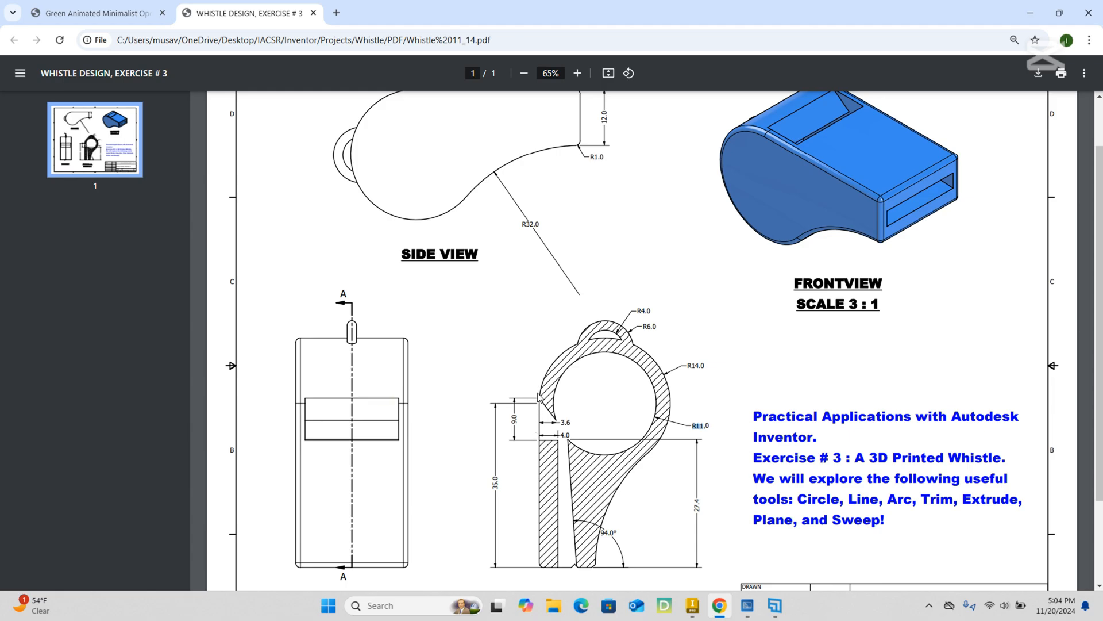
scroll(539, 396, "up", 2)
scroll(539, 396, "down", 2)
scroll(553, 392, "down", 4)
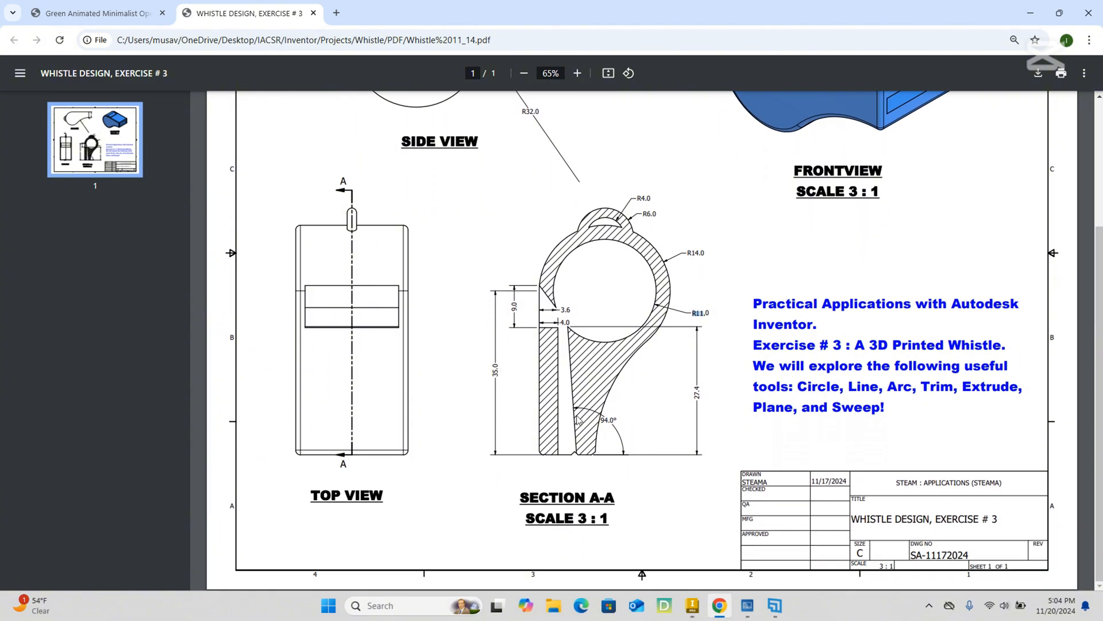
scroll(664, 423, "up", 4)
scroll(663, 423, "down", 4)
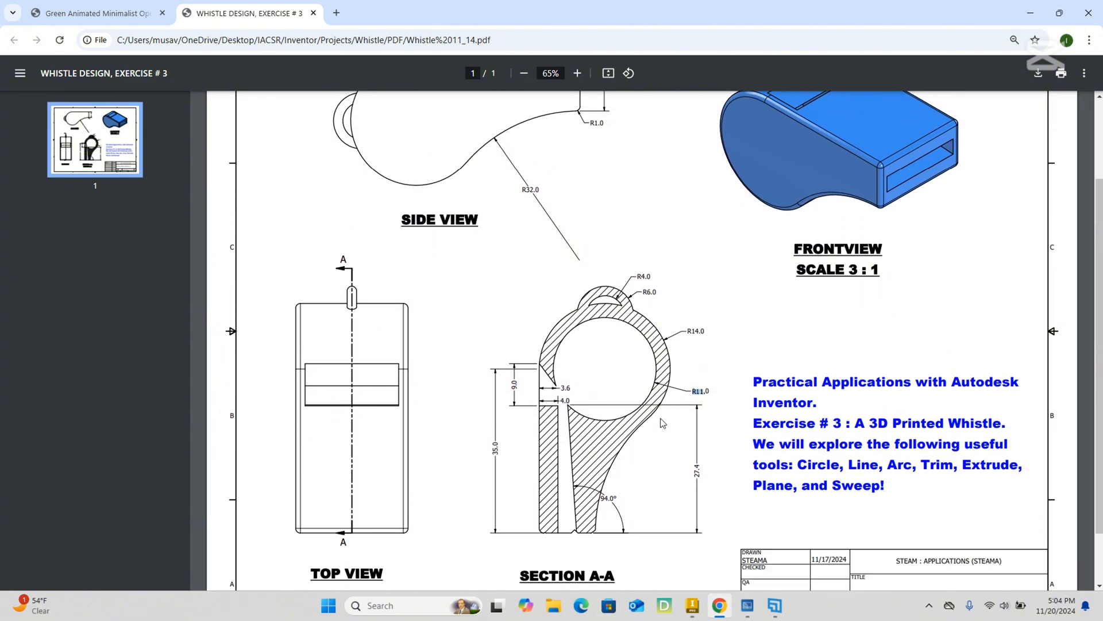
Compare the side view's lower profile arc and mouthpiece height with the dimensions in Section A-A.
scroll(661, 422, "up", 5)
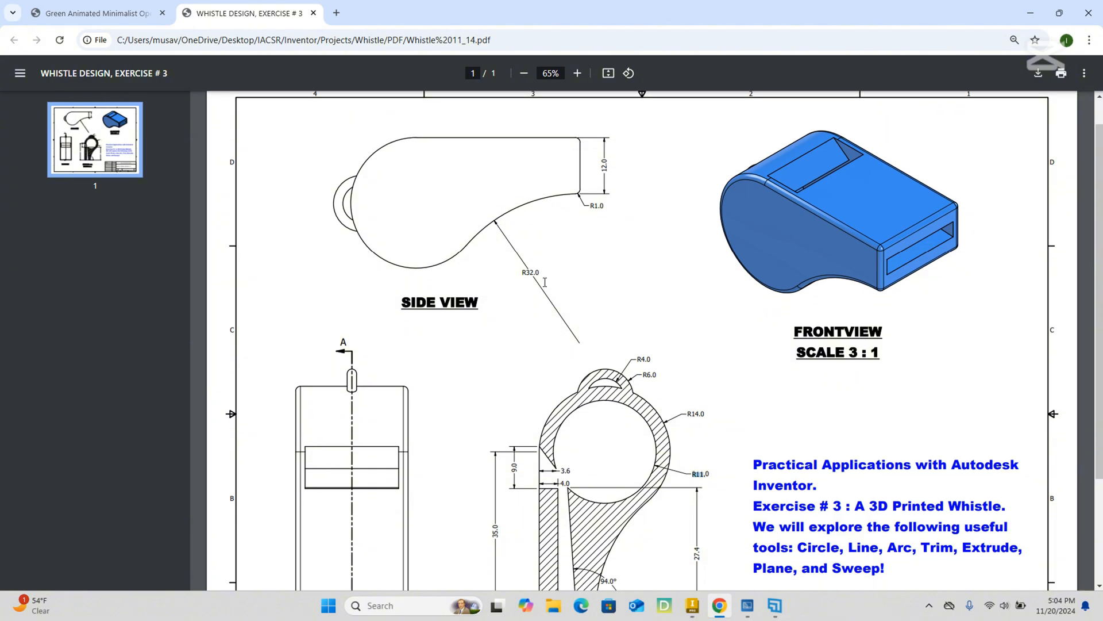
scroll(545, 282, "down", 1)
scroll(539, 285, "up", 1)
scroll(537, 286, "down", 1)
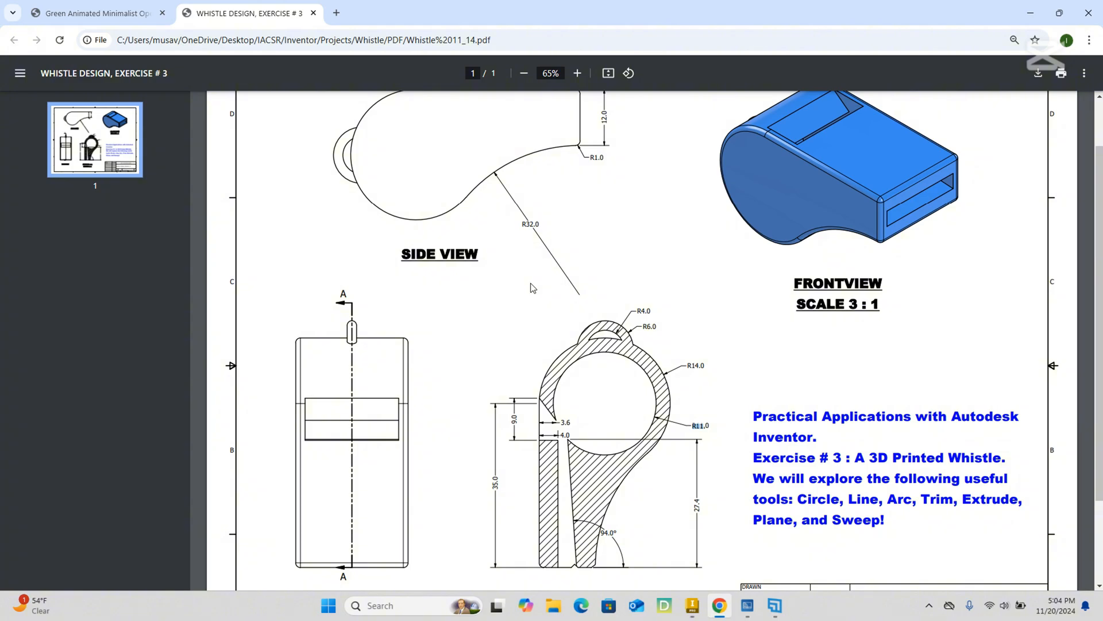
scroll(650, 385, "down", 2)
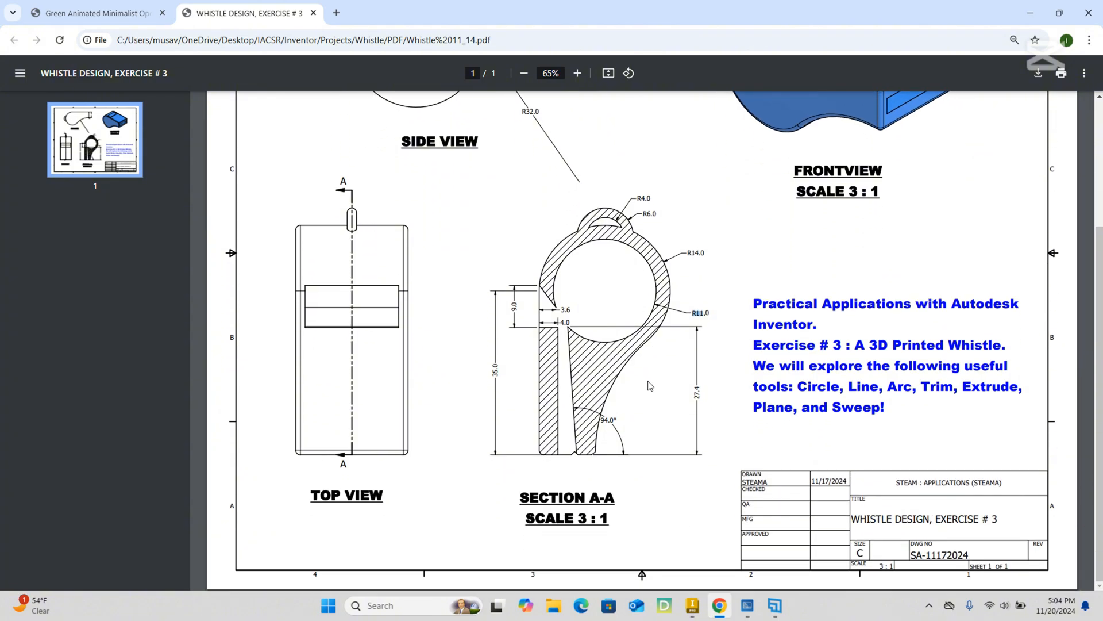
scroll(650, 385, "up", 3)
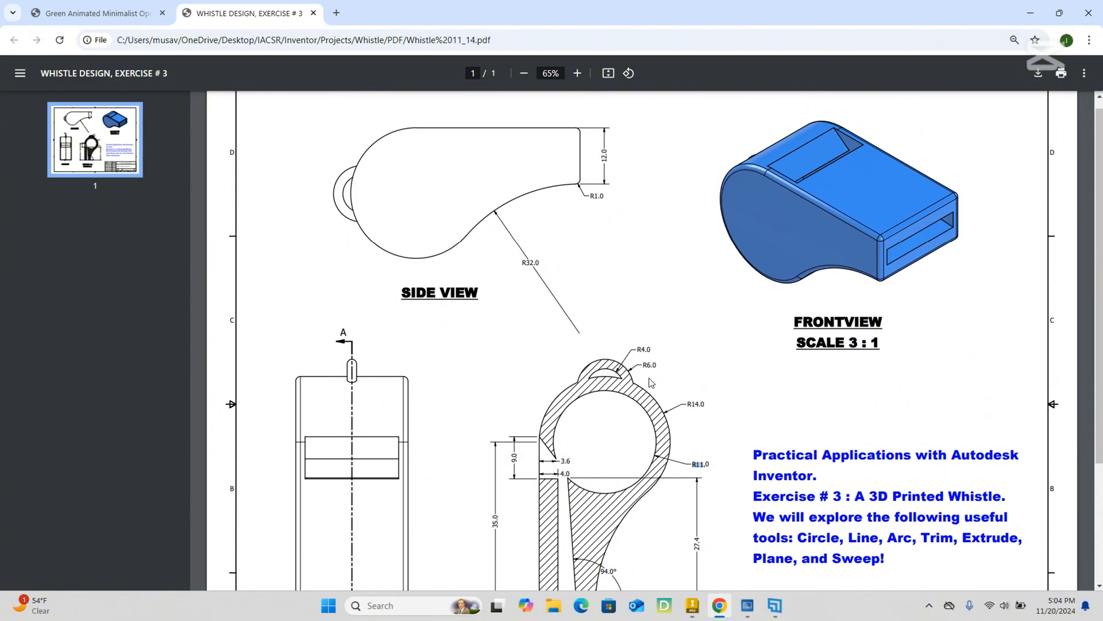
scroll(699, 388, "down", 2)
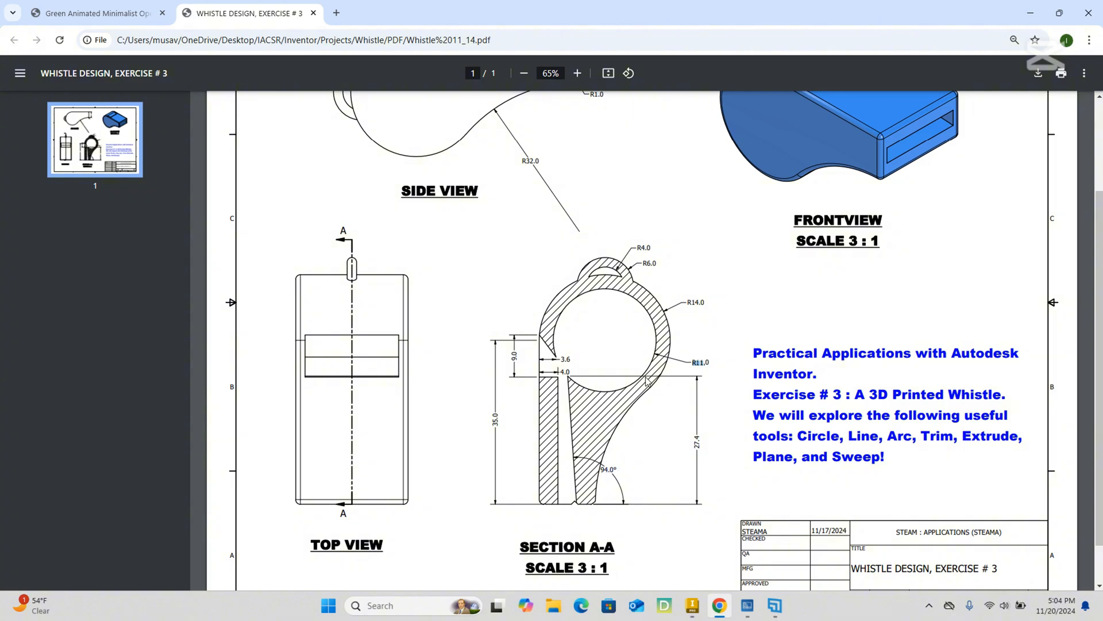
scroll(647, 381, "up", 1)
scroll(648, 381, "up", 1)
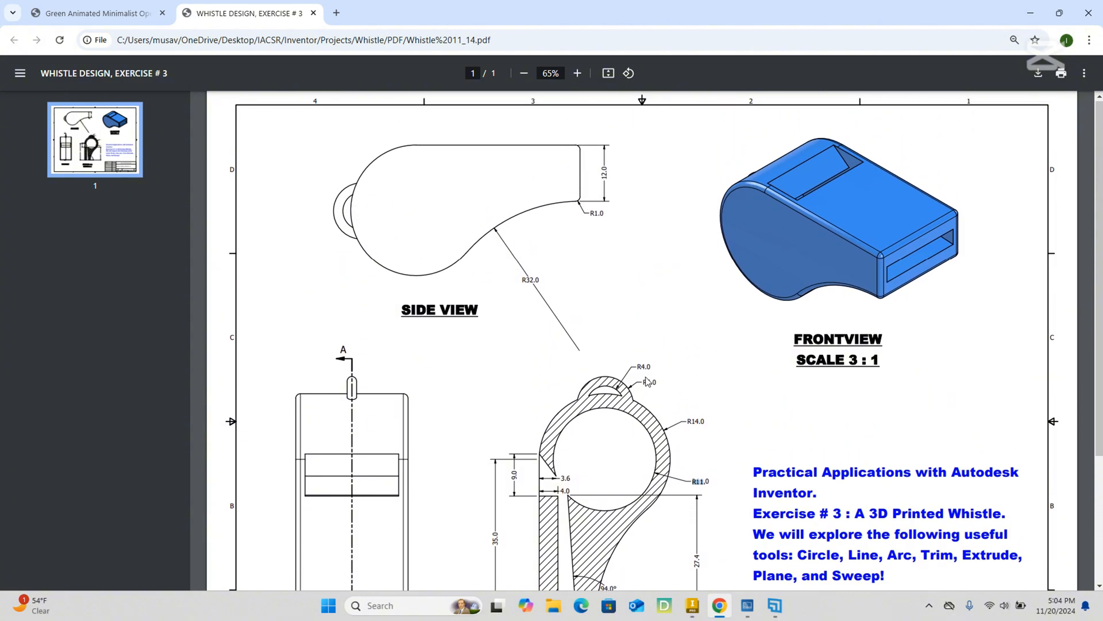
scroll(647, 381, "down", 1)
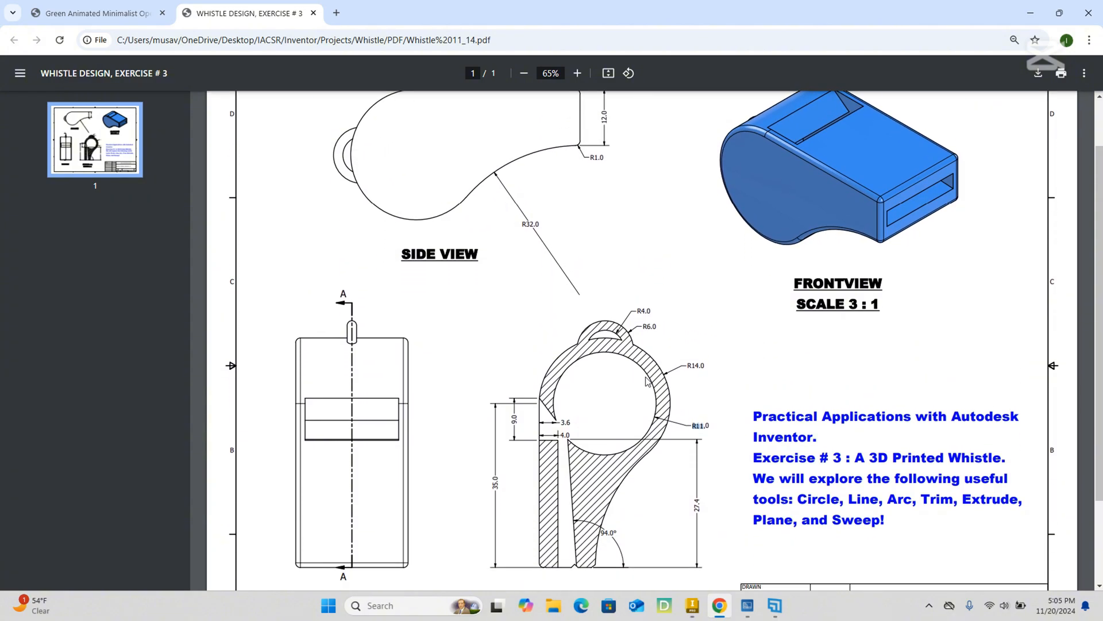
scroll(648, 381, "up", 1)
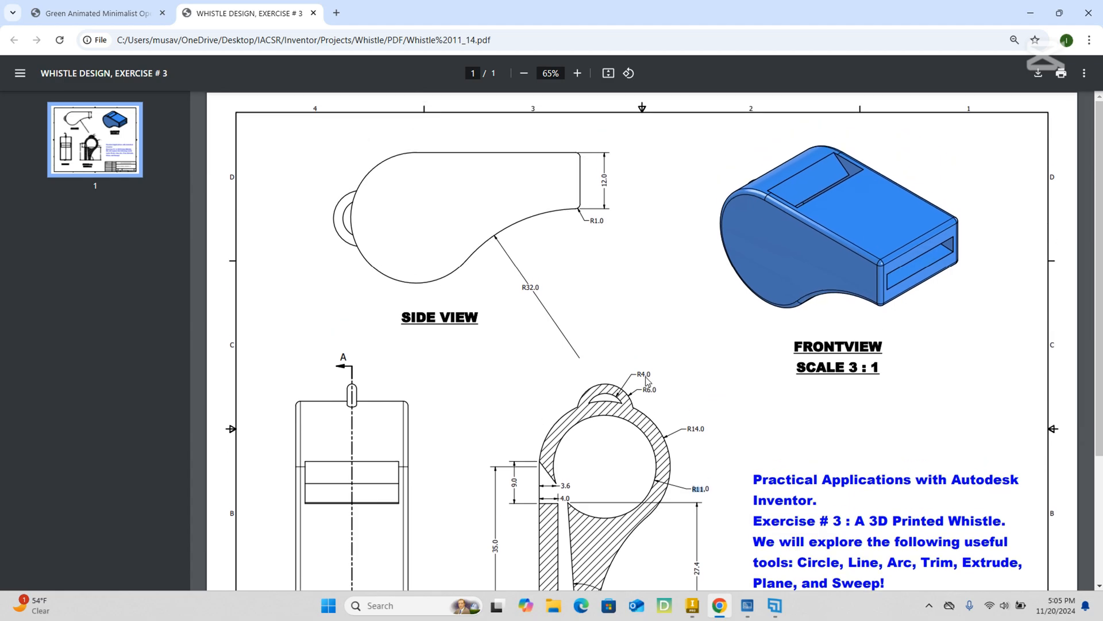
Switch back to Inventor and create a new part from the metric Standard (mm).ipt template.
left_click(1032, 18)
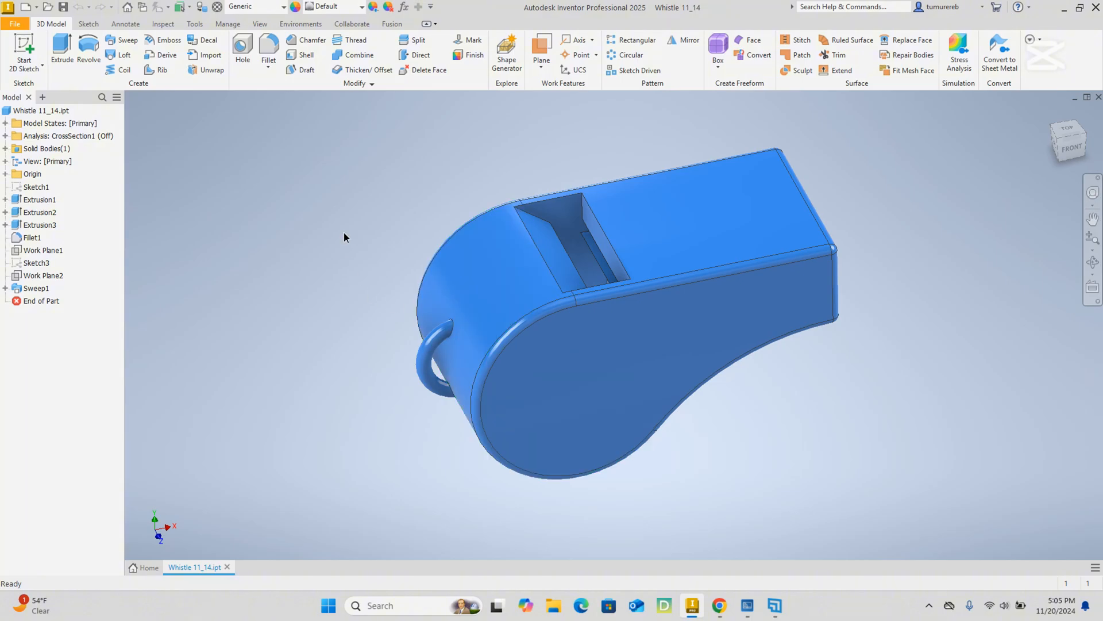
left_click(16, 26)
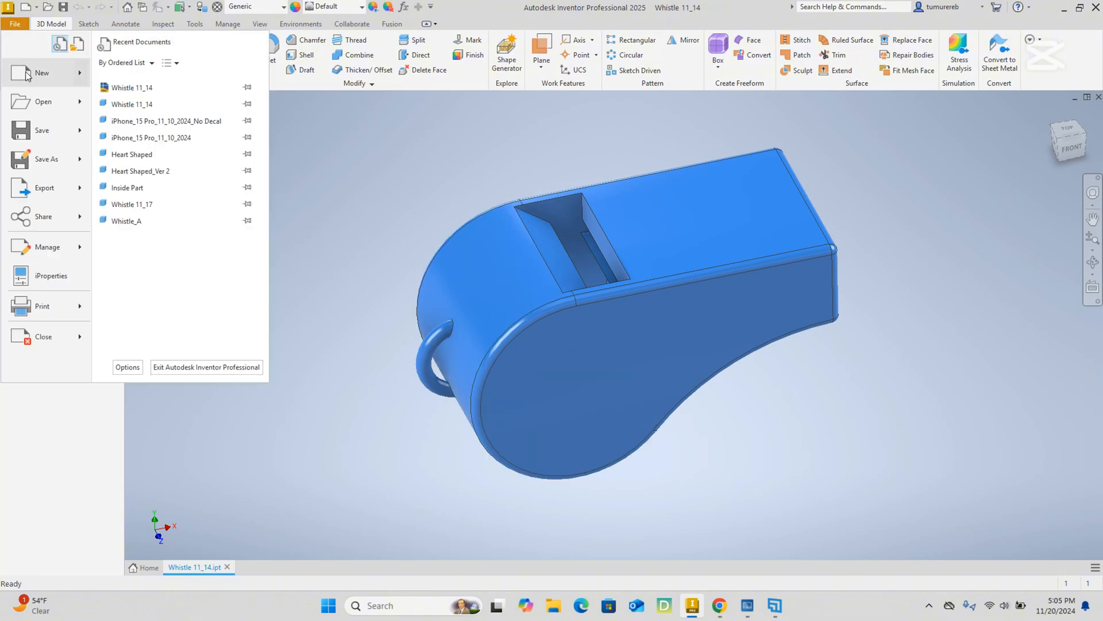
mouse_move(26, 80)
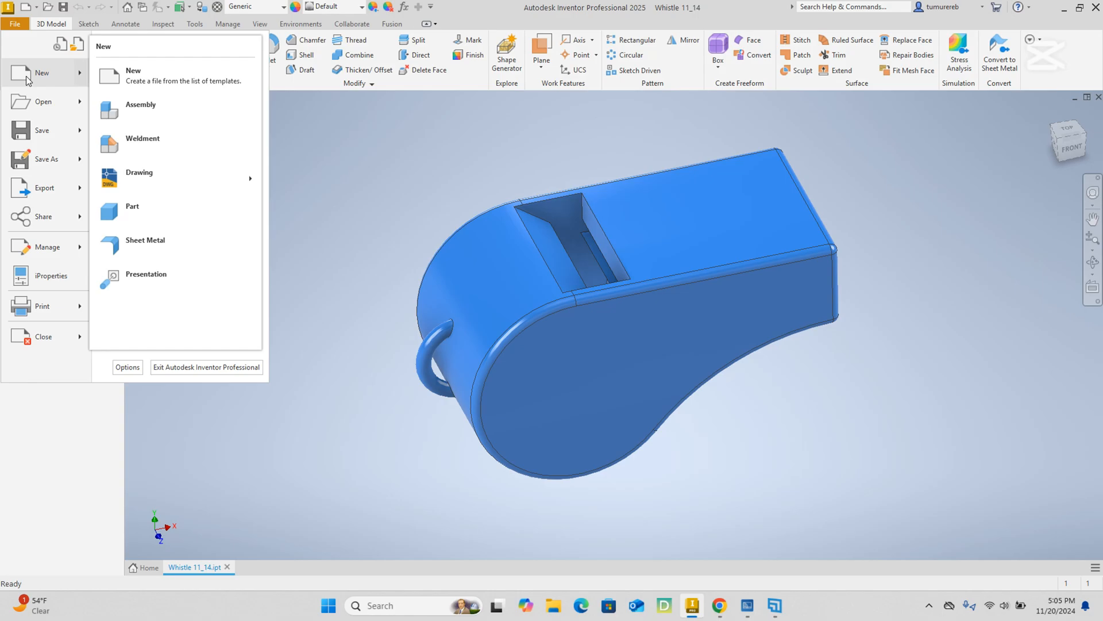
left_click(26, 79)
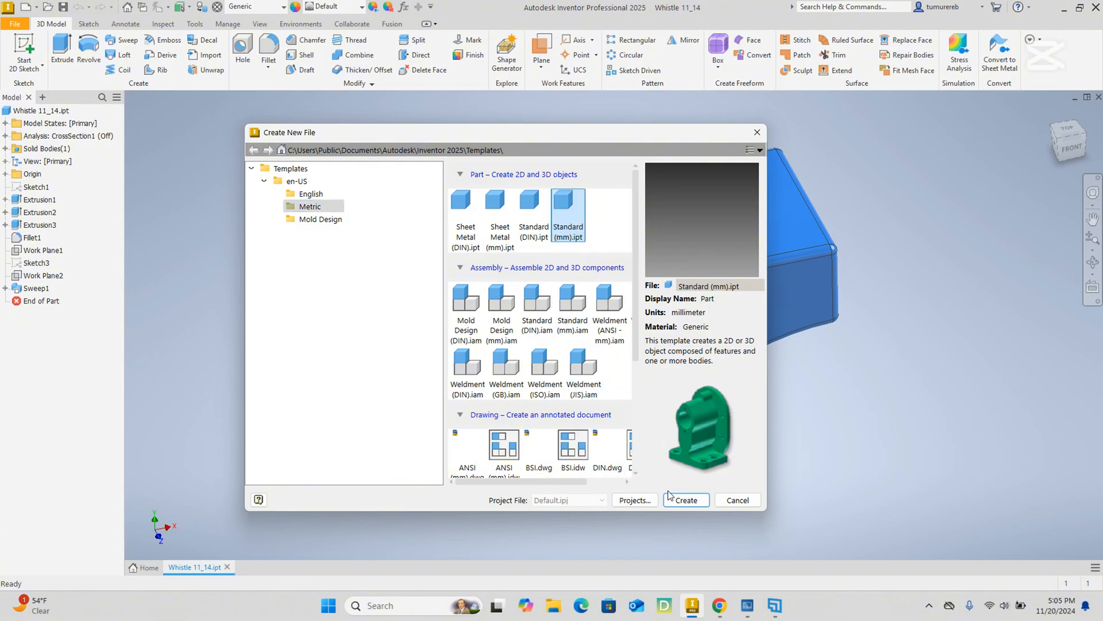
left_click(685, 500)
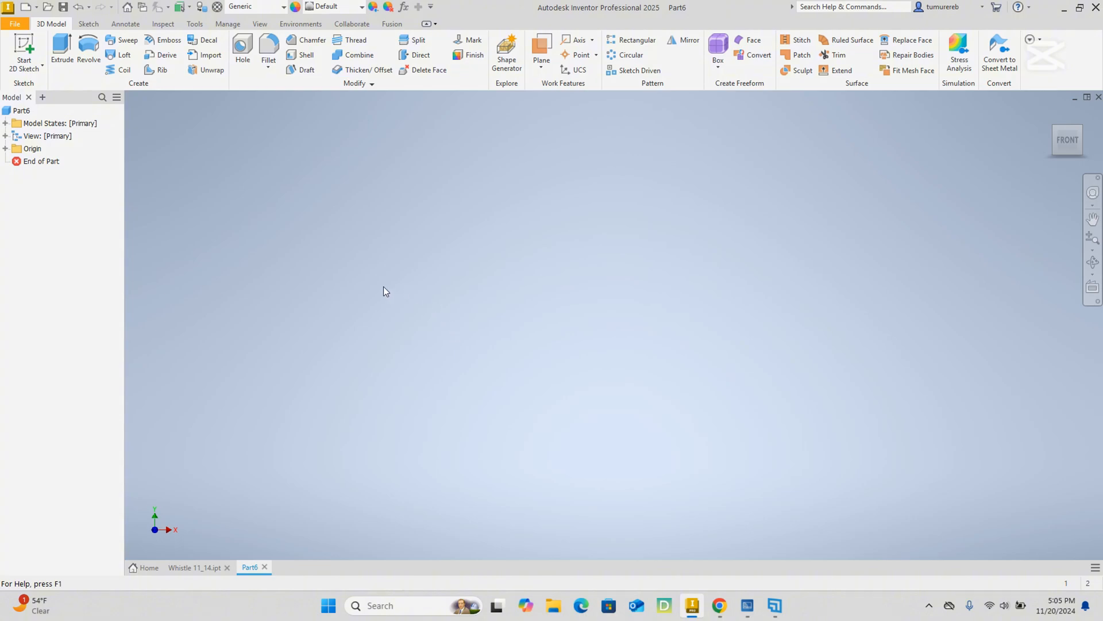
Start a 2D sketch on the XY plane of the new part.
left_click(26, 45)
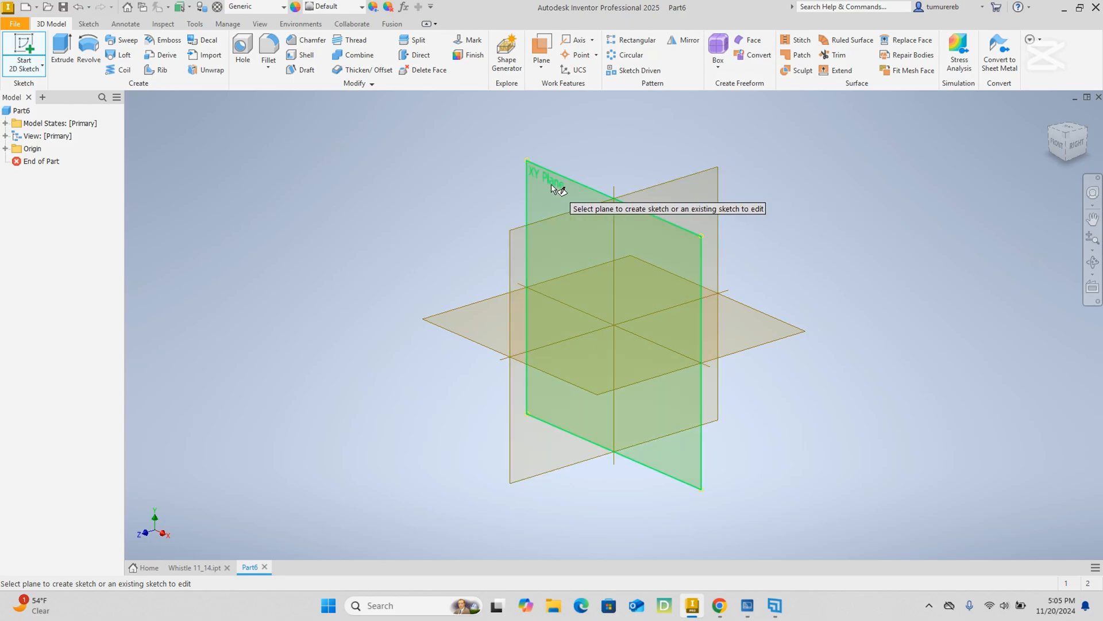
left_click(552, 189)
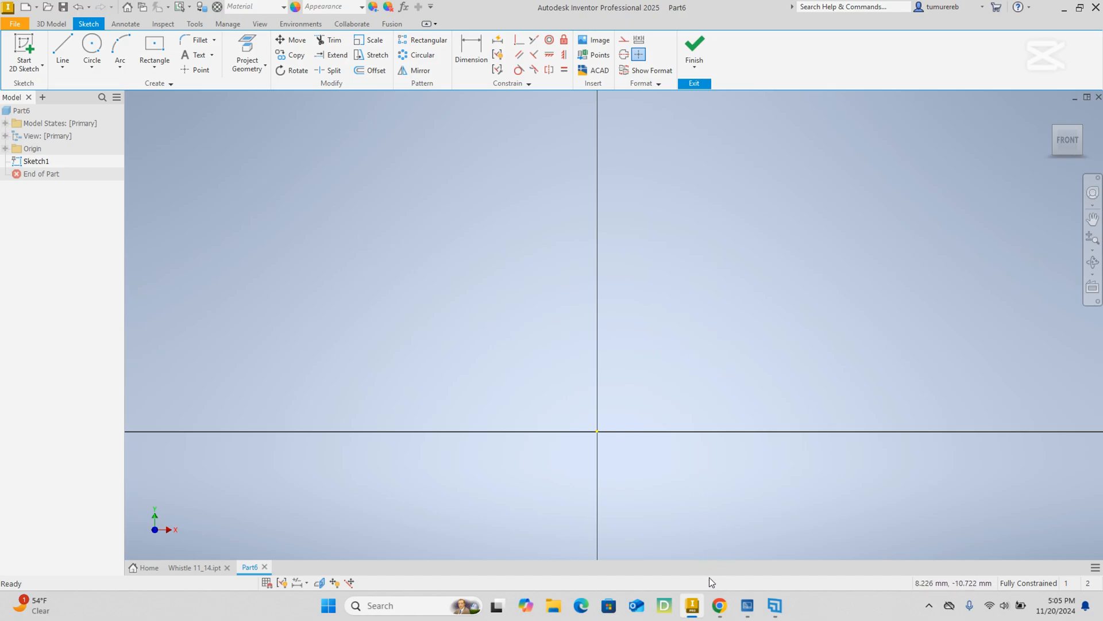
Switch to the whistle PDF, review the side view and Section A-A for the body circle dimensions, and return to Inventor.
left_click(720, 605)
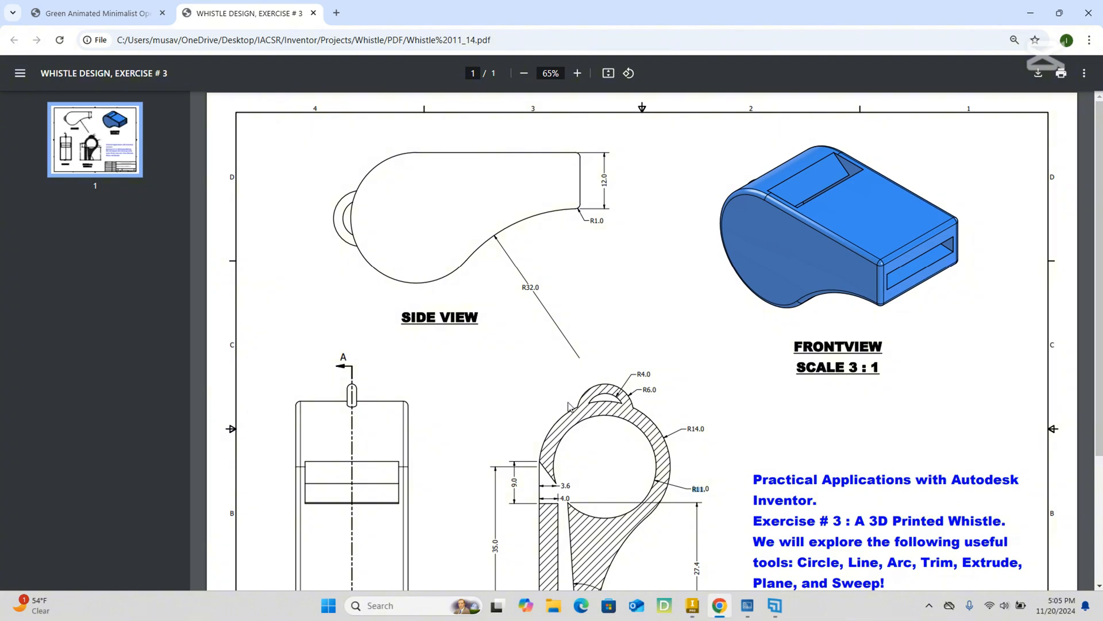
scroll(569, 407, "down", 2)
scroll(573, 416, "up", 1)
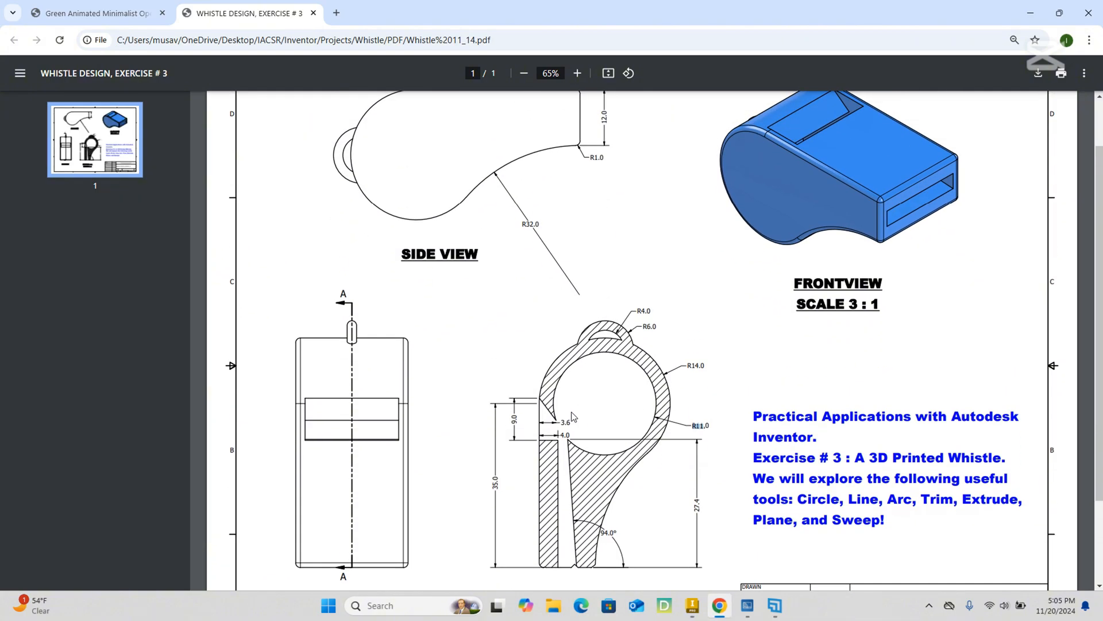
scroll(574, 416, "down", 1)
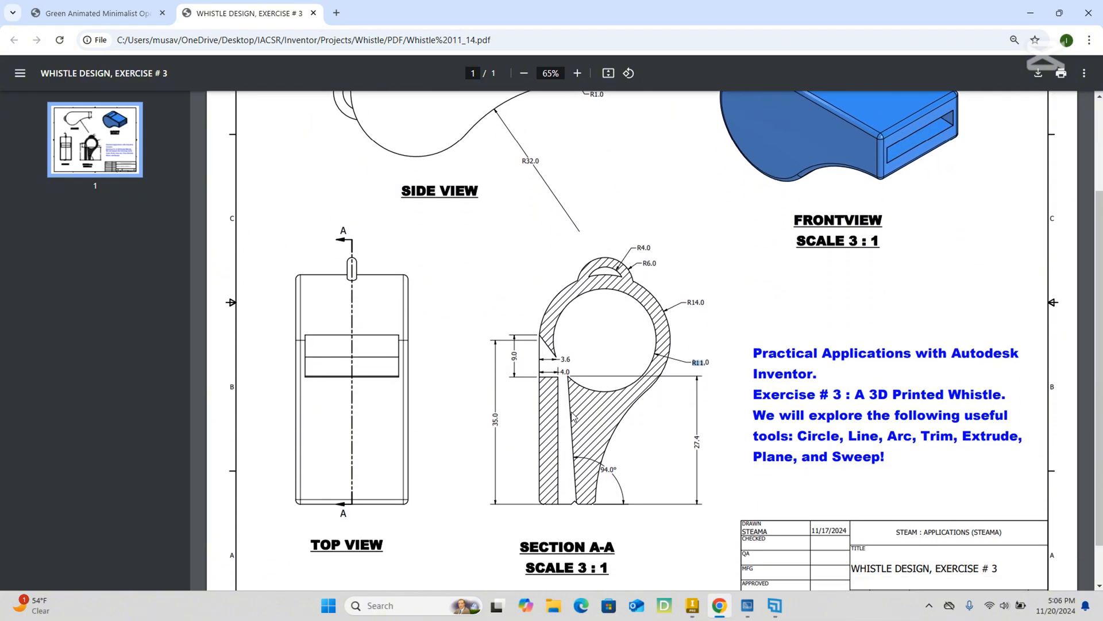
scroll(574, 416, "up", 1)
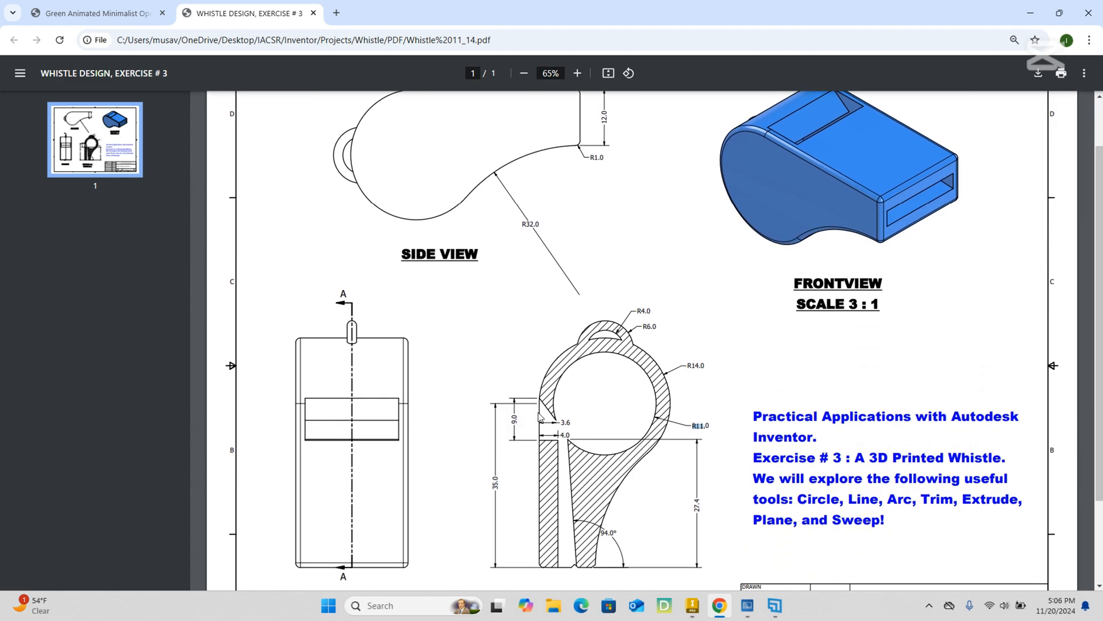
scroll(541, 417, "up", 1)
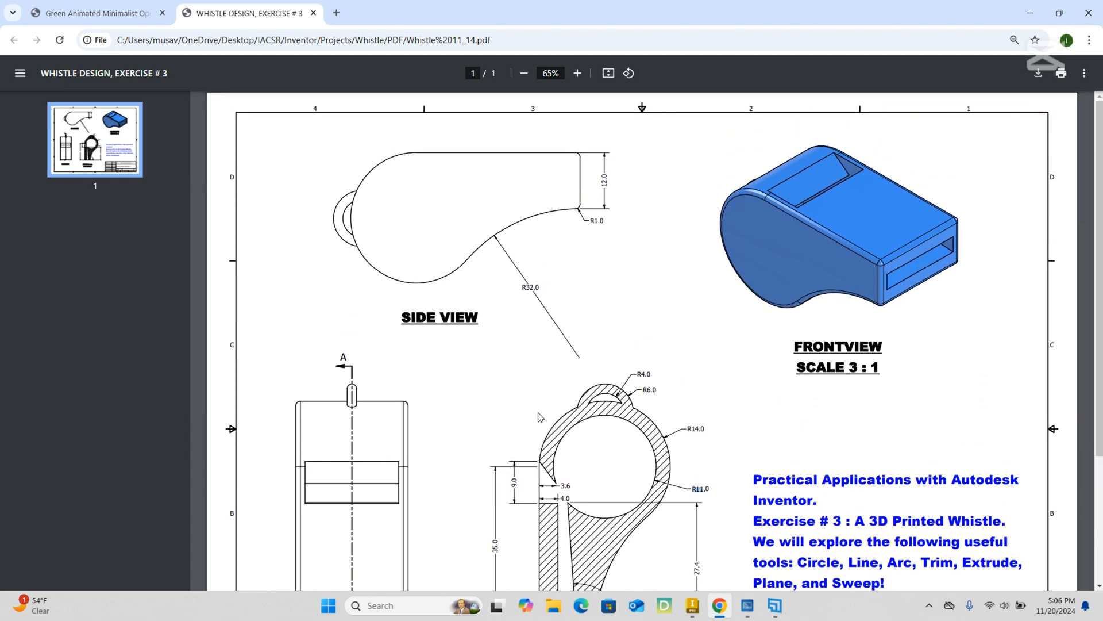
scroll(540, 416, "down", 1)
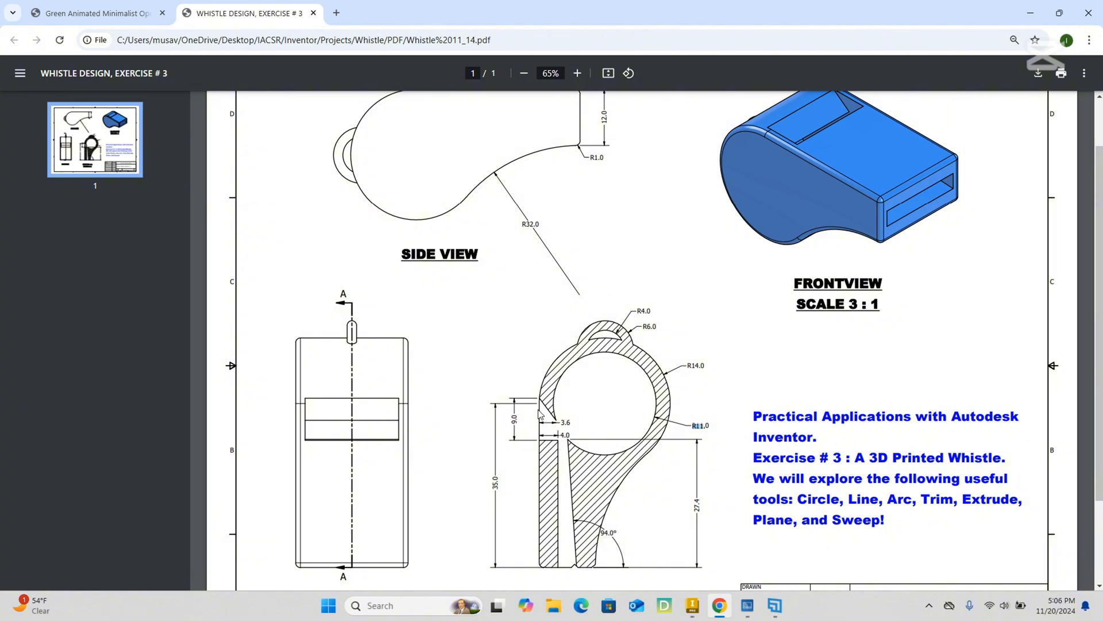
scroll(540, 414, "up", 1)
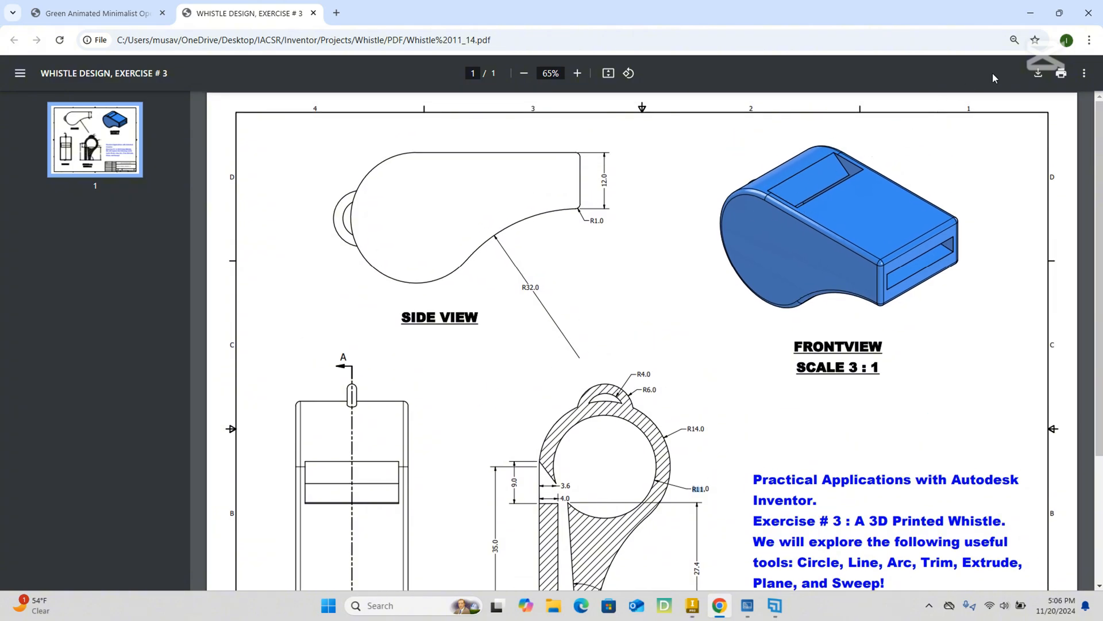
left_click(1033, 16)
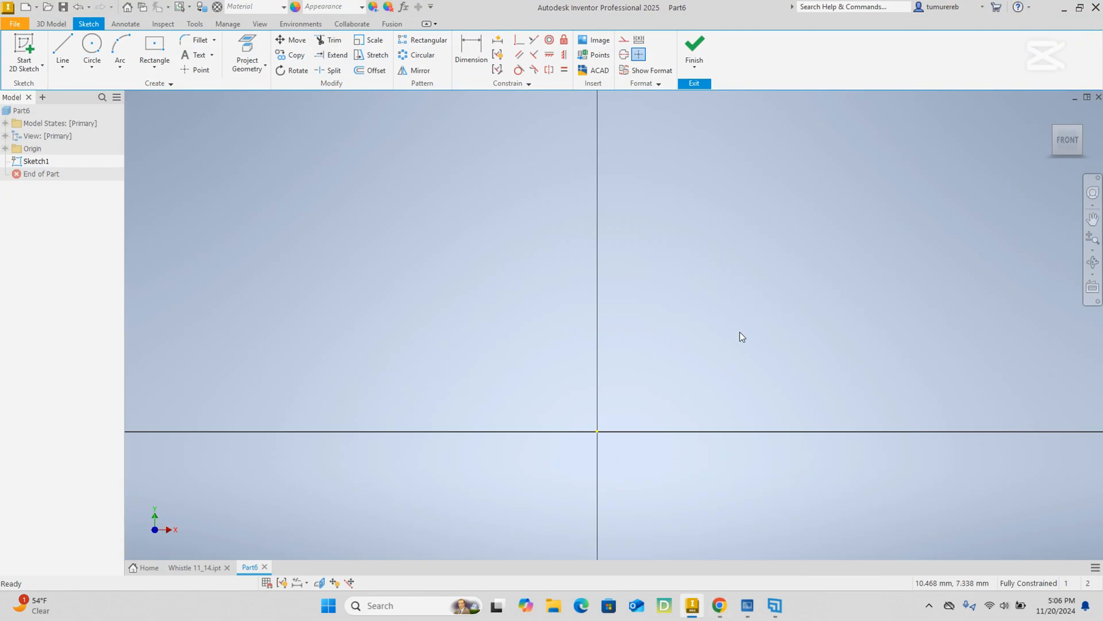
Draw a 28 mm diameter circle centred on the sketch origin for the whistle body's outer wall.
left_click(92, 45)
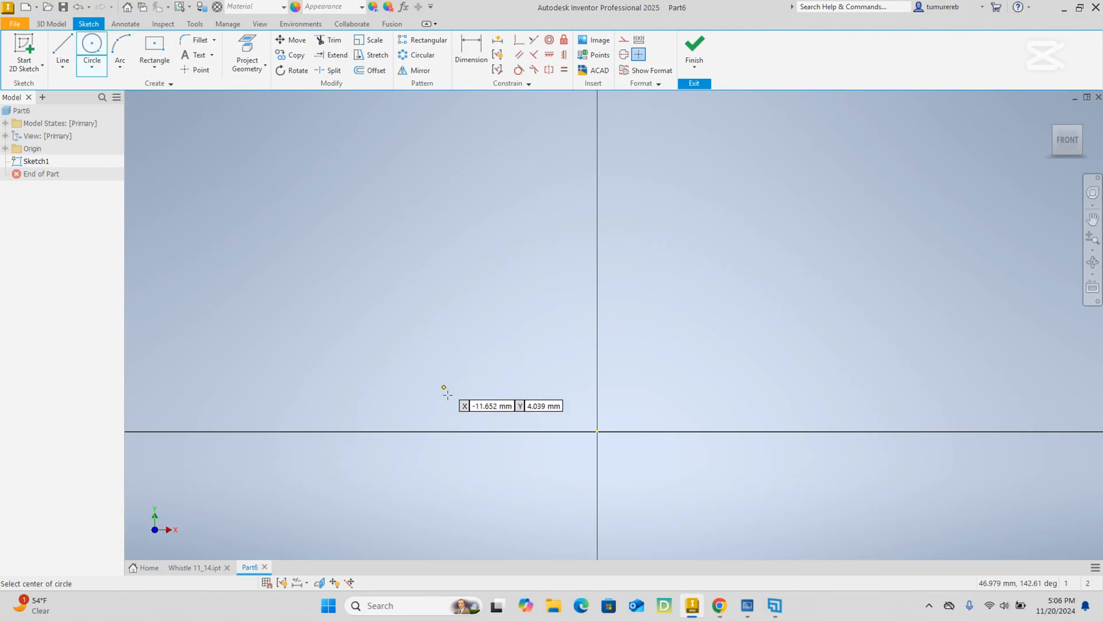
left_click(597, 431)
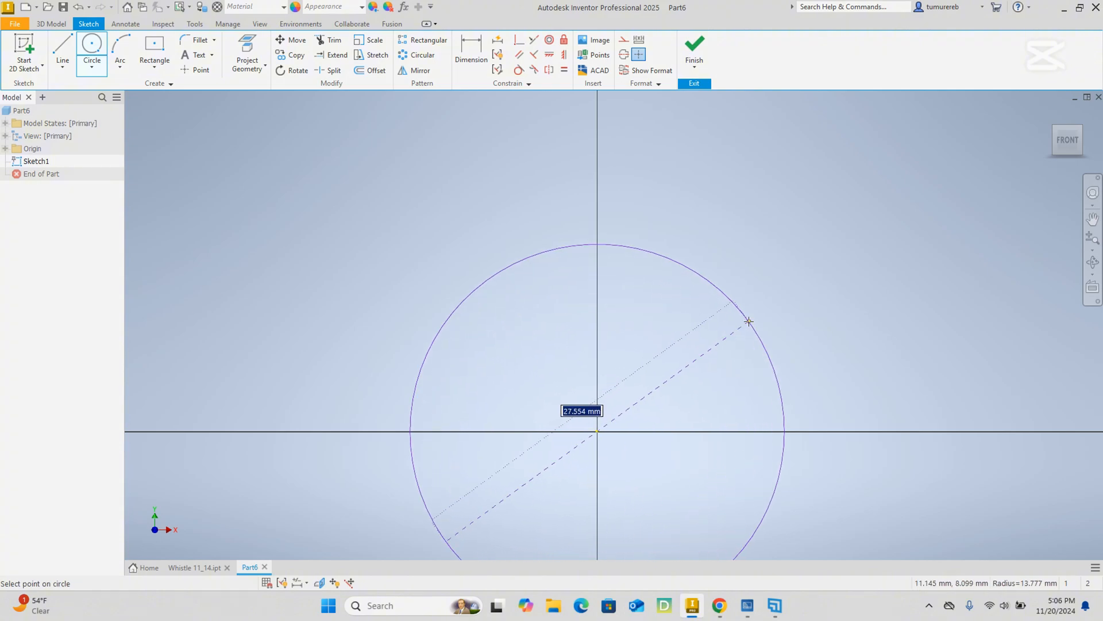
type("28")
key("Return")
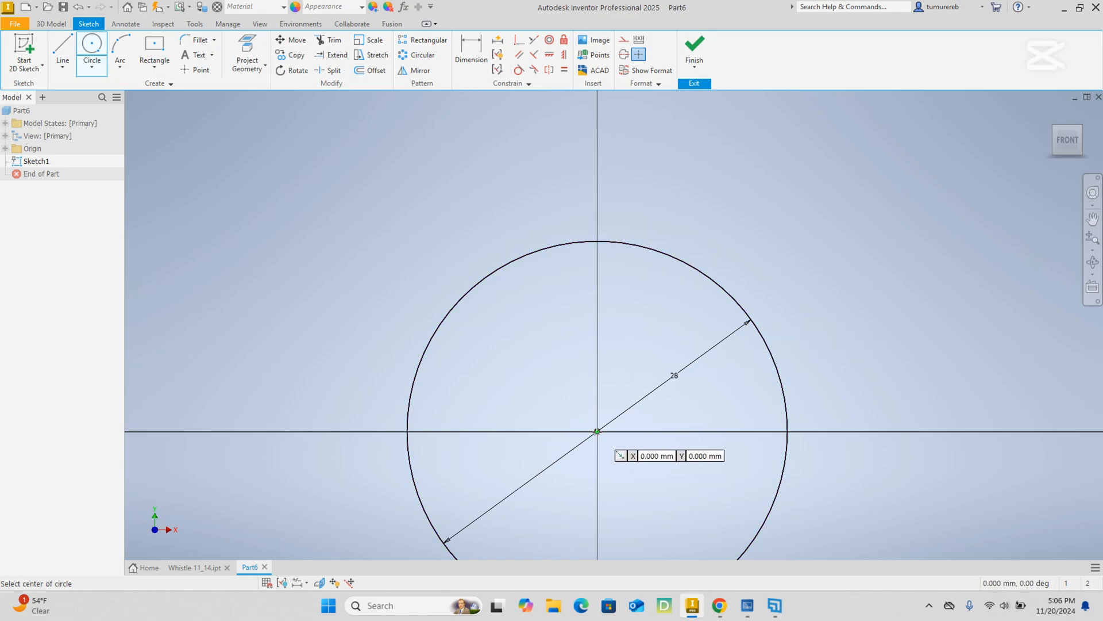
Draw a concentric 22 mm diameter circle at the origin for the inner chamber and end the Circle command.
mouse_move(643, 453)
middle_mouse_down()
mouse_move(609, 374)
mouse_move(606, 331)
middle_mouse_up()
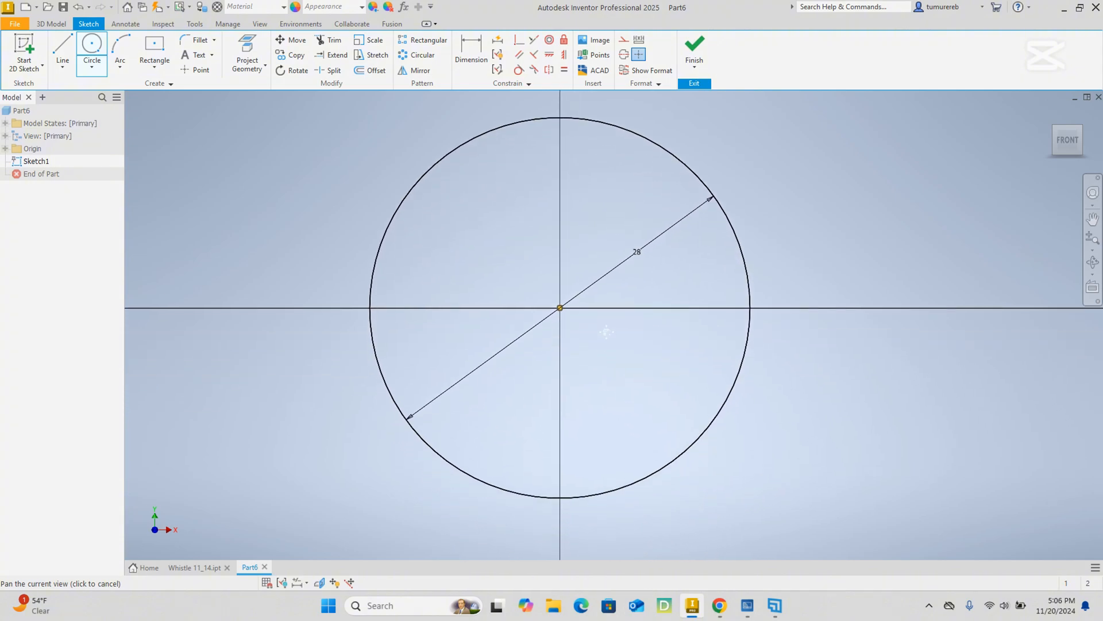
left_click(557, 306)
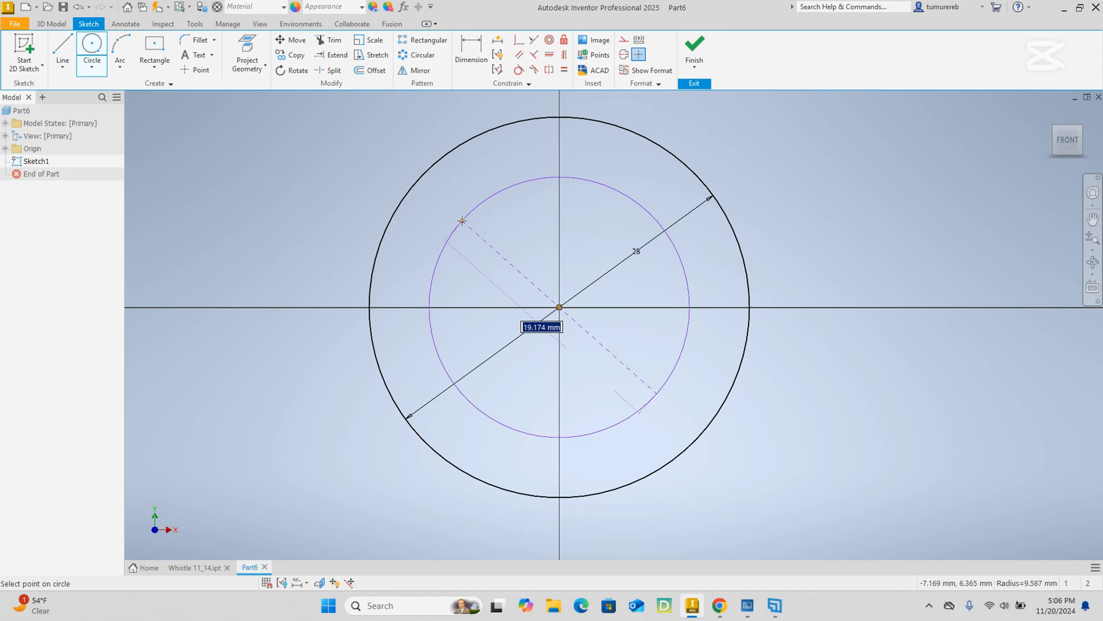
type("22")
key("Return")
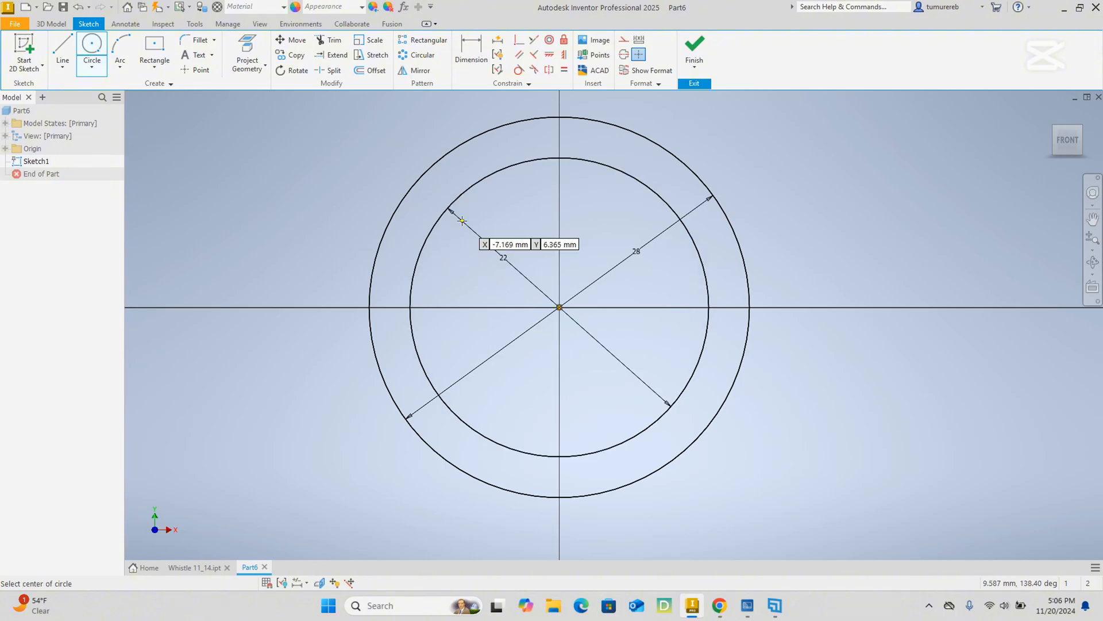
right_click(799, 207)
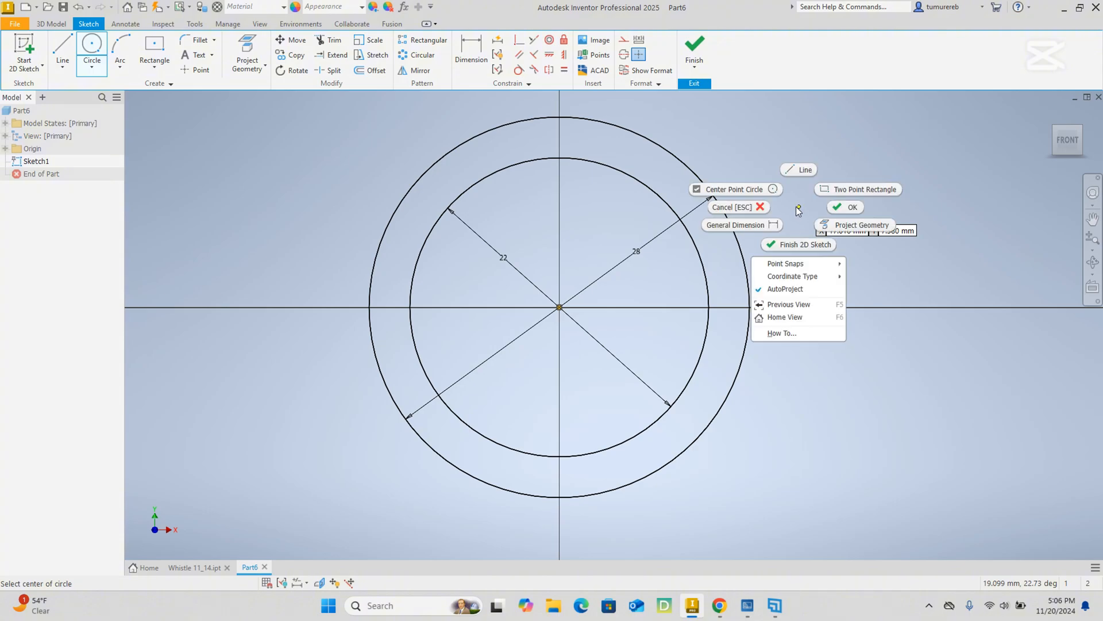
left_click(838, 207)
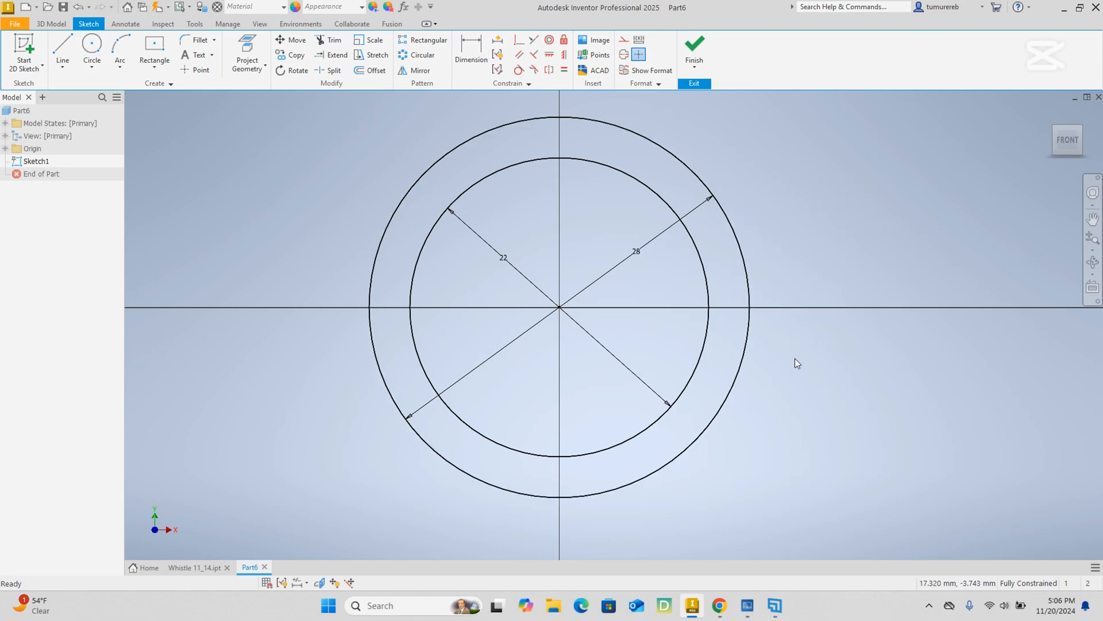
mouse_move(795, 357)
middle_mouse_down()
mouse_move(803, 379)
mouse_move(785, 318)
mouse_move(788, 343)
middle_mouse_up()
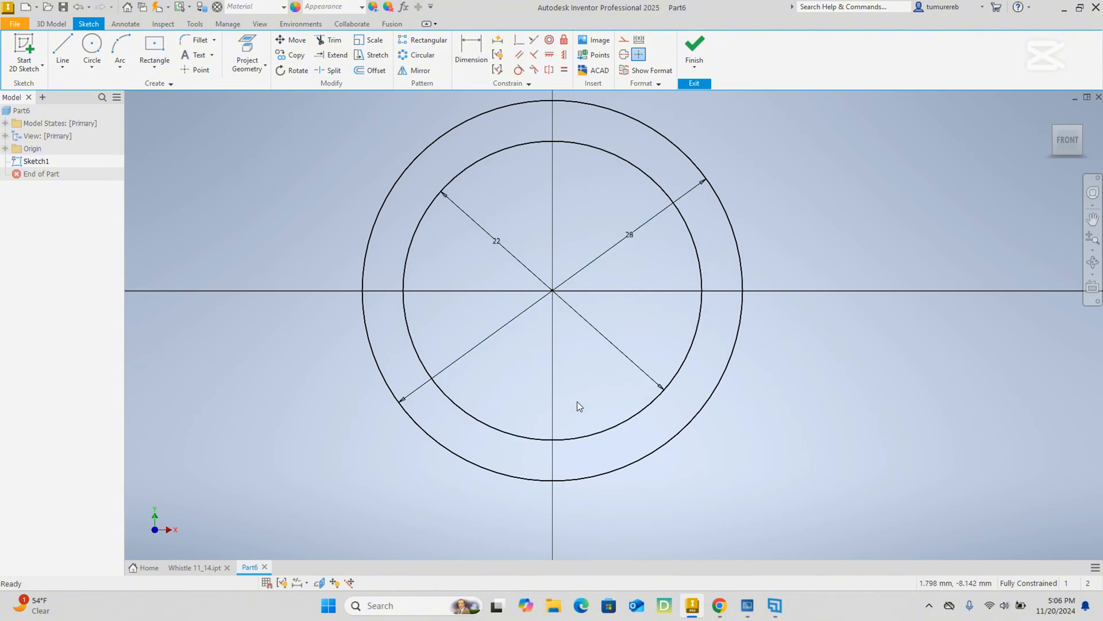
Switch to the whistle PDF, inspect Section A-A at 69% zoom for the body length and wall dimensions, and return to Inventor.
mouse_move(720, 605)
left_click(717, 566)
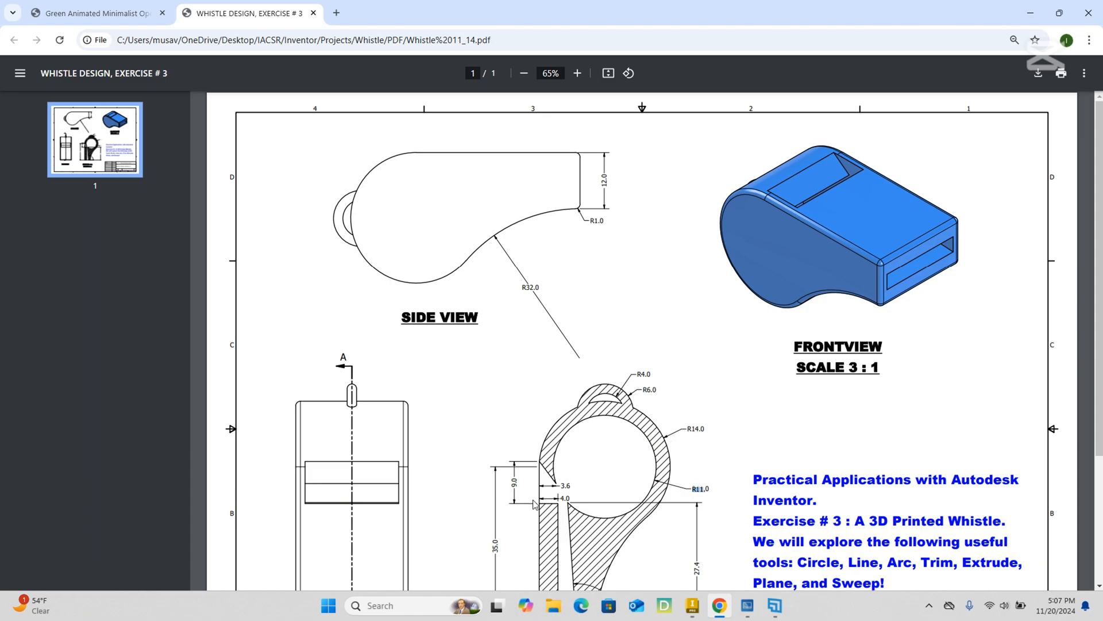
scroll(669, 435, "down", 1)
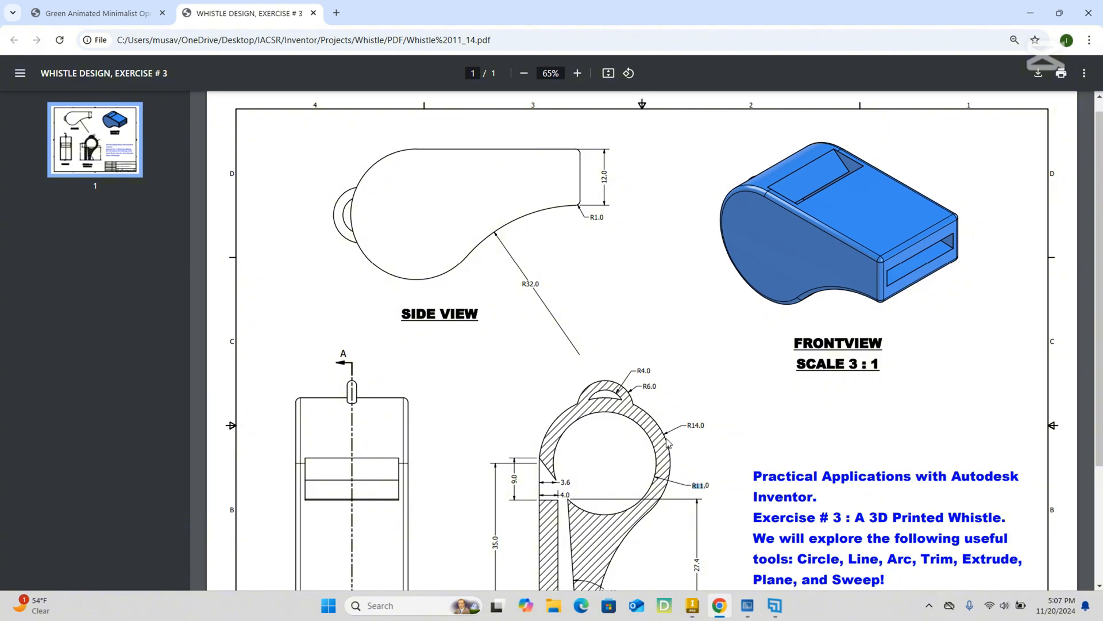
left_click(720, 445)
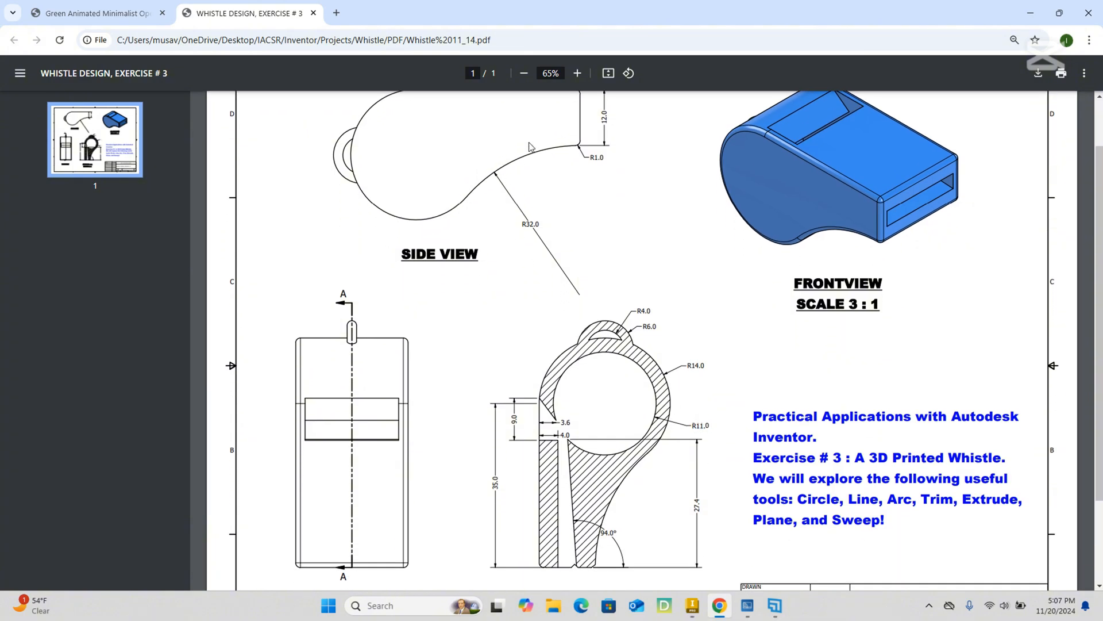
left_click(541, 76)
type("69")
key("Return")
scroll(659, 355, "down", 2)
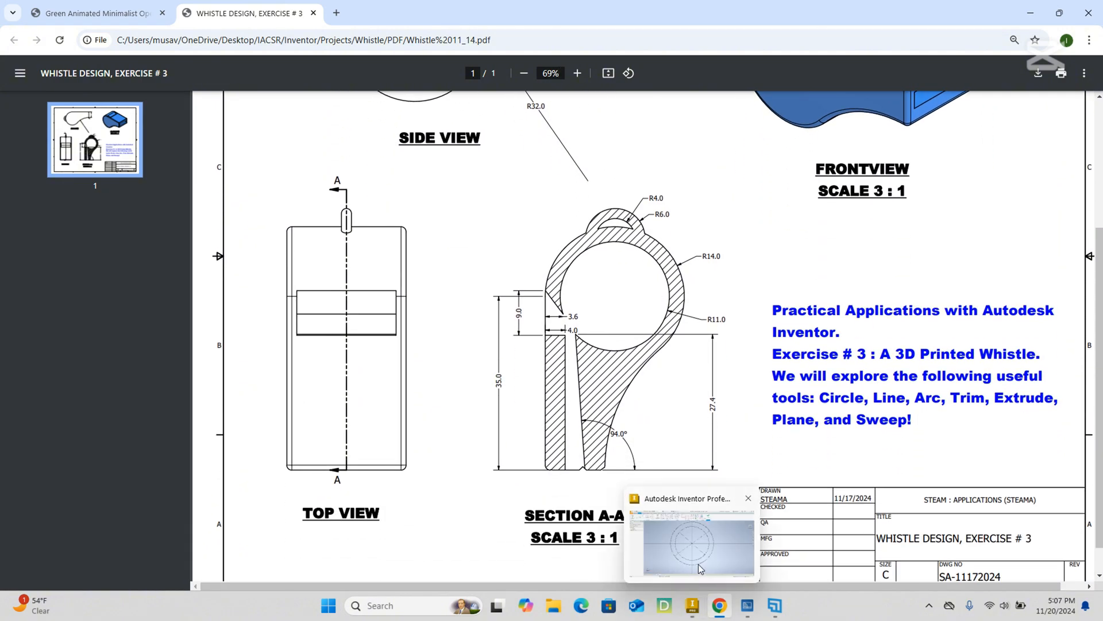
left_click(706, 569)
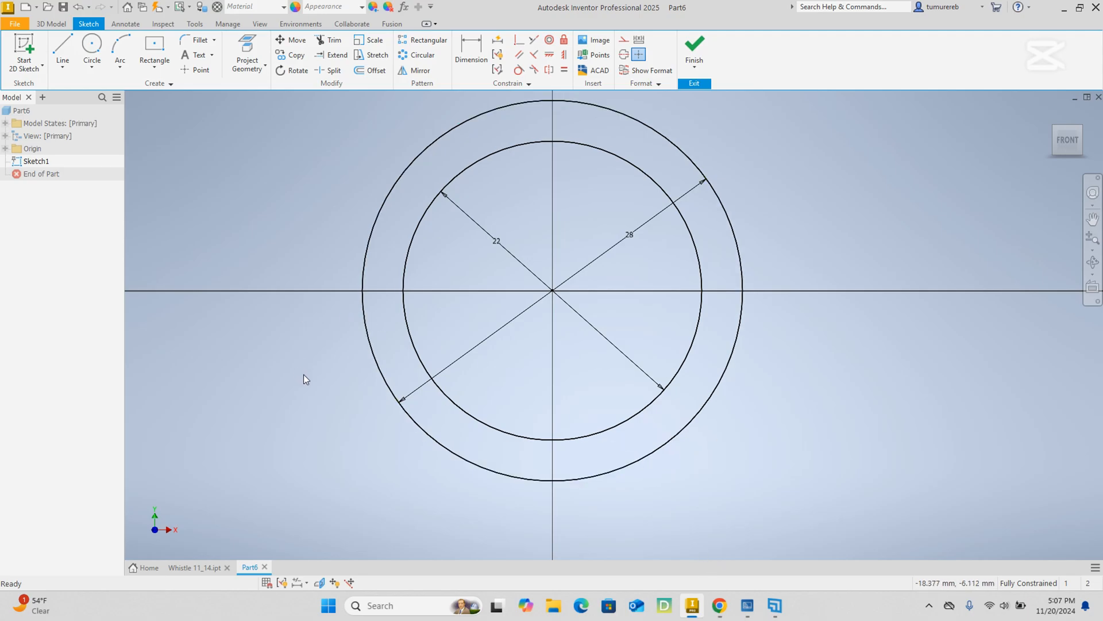
Draw a vertical line through the origin from the lowest to the highest point of the 28 mm circle.
middle_click_drag(303, 374, 287, 412)
left_click(63, 46)
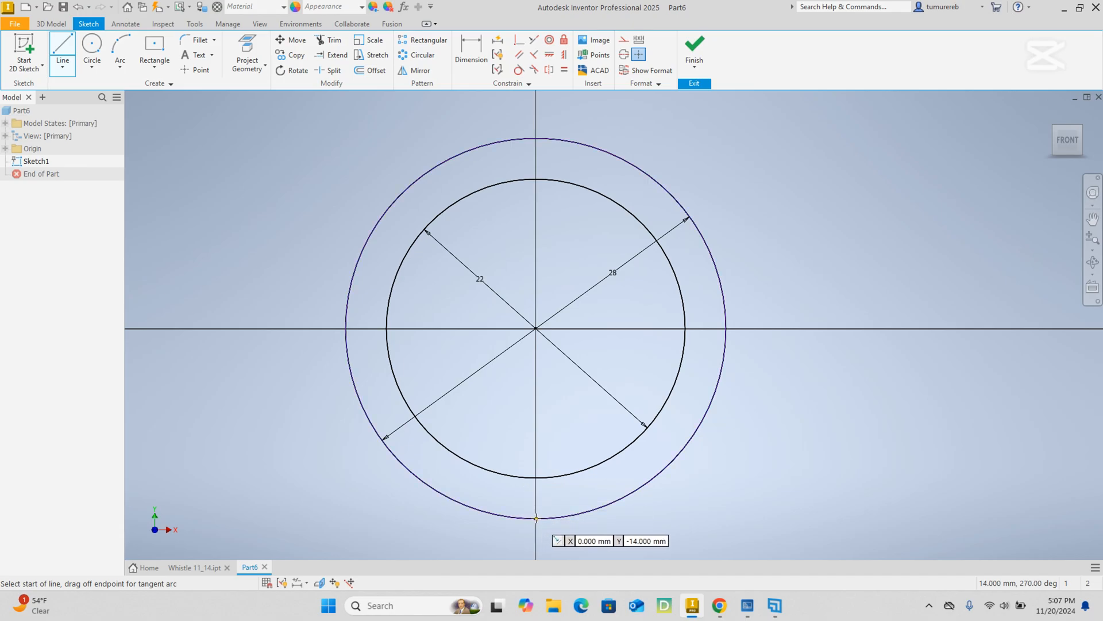
left_click(536, 518)
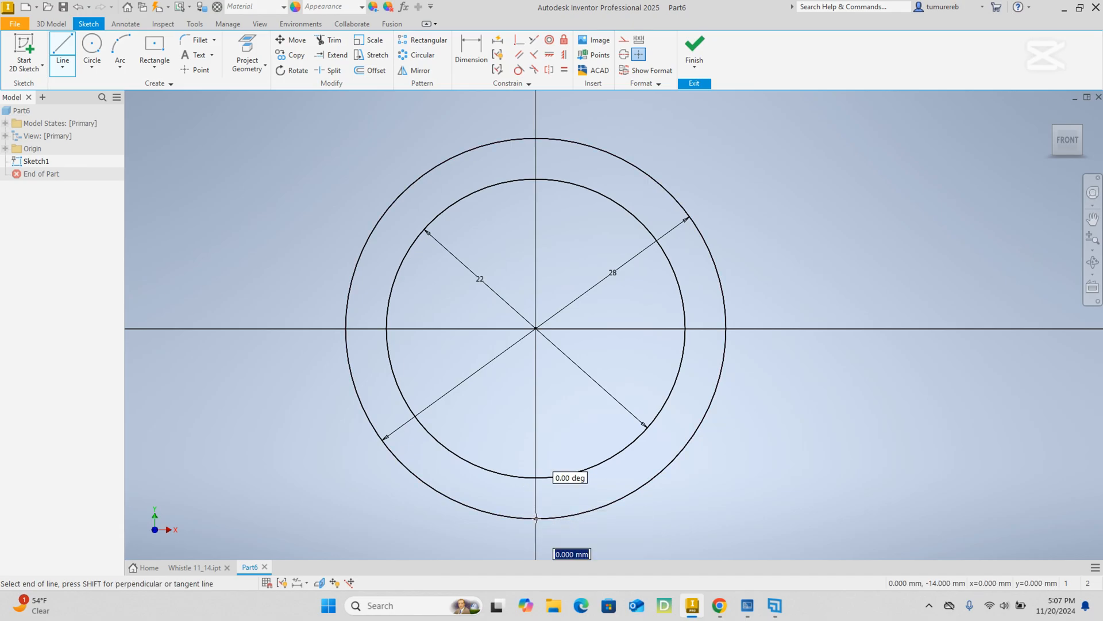
left_click(535, 137)
right_click(681, 138)
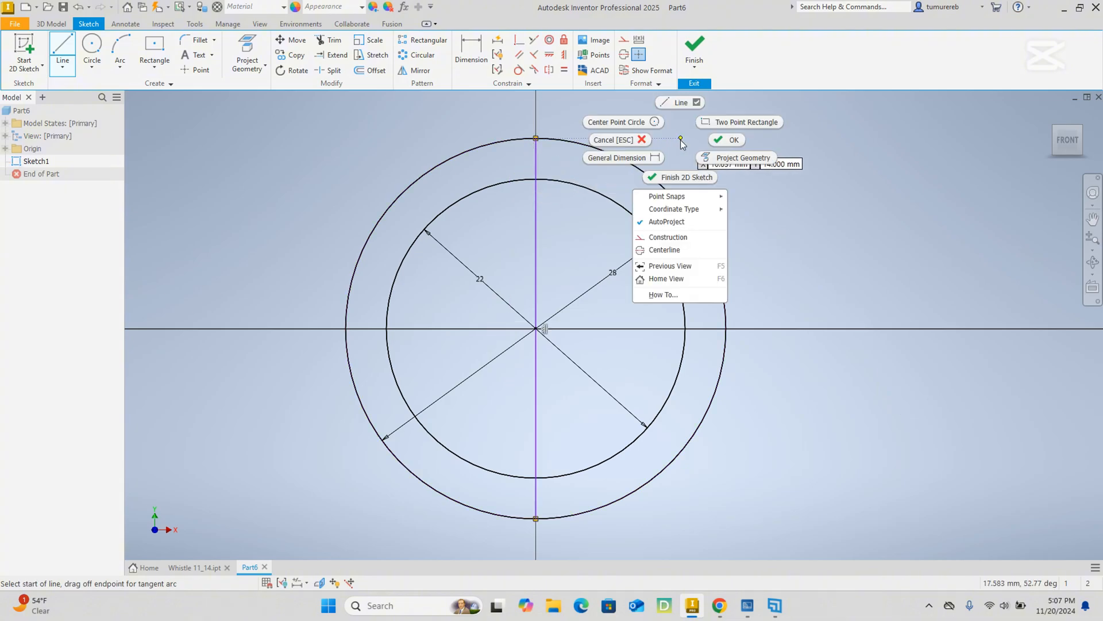
left_click(722, 139)
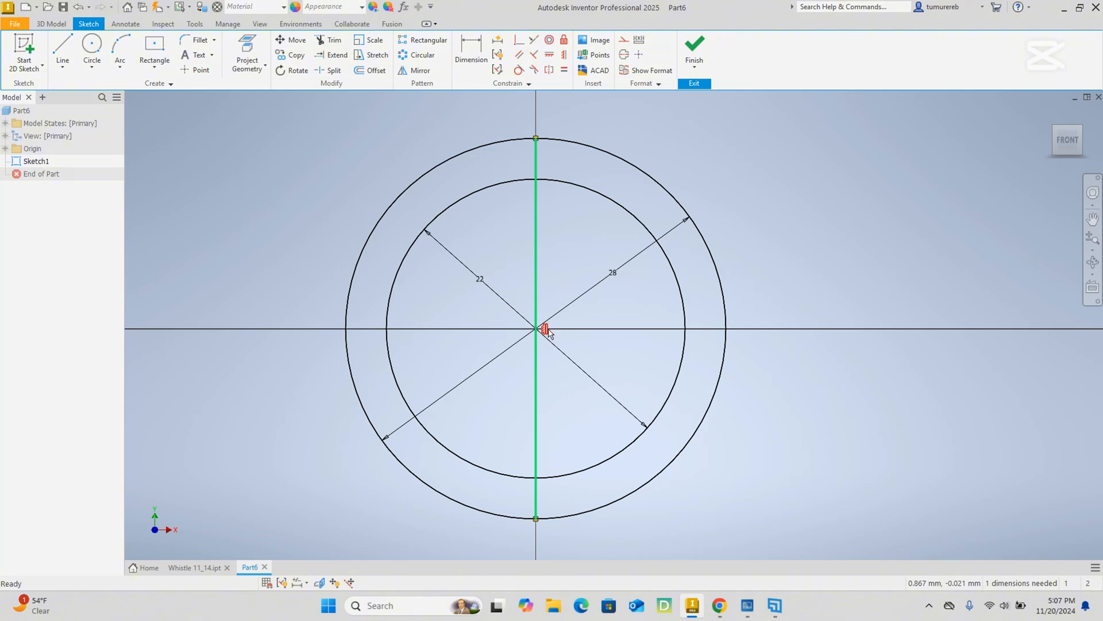
Convert the vertical line through the circles into a centerline.
left_click(537, 197)
left_click(920, 203)
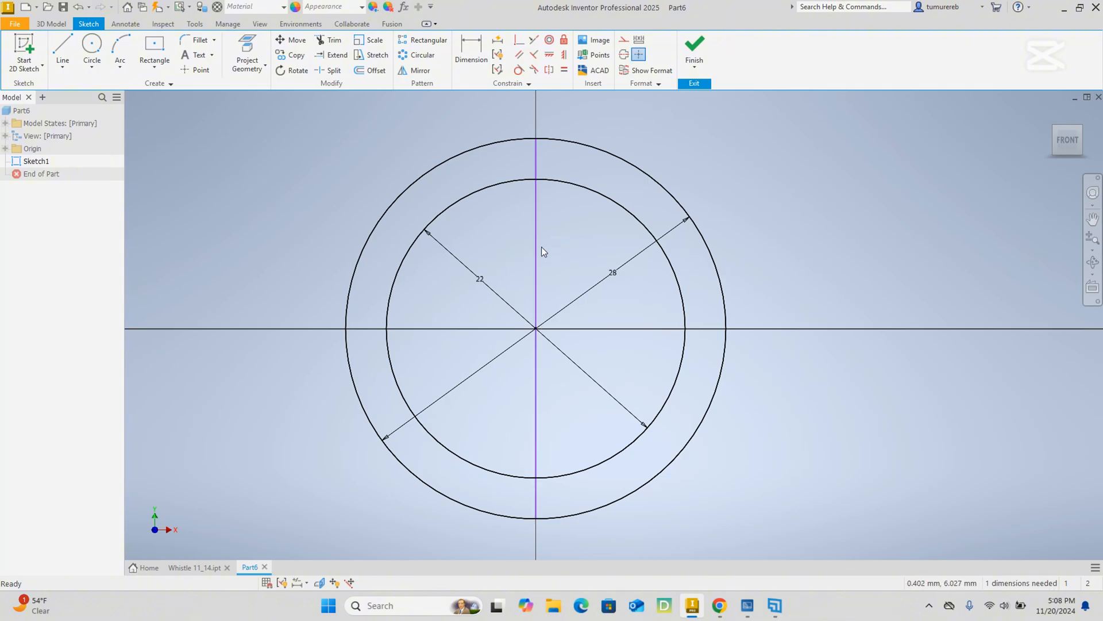
left_click(535, 254)
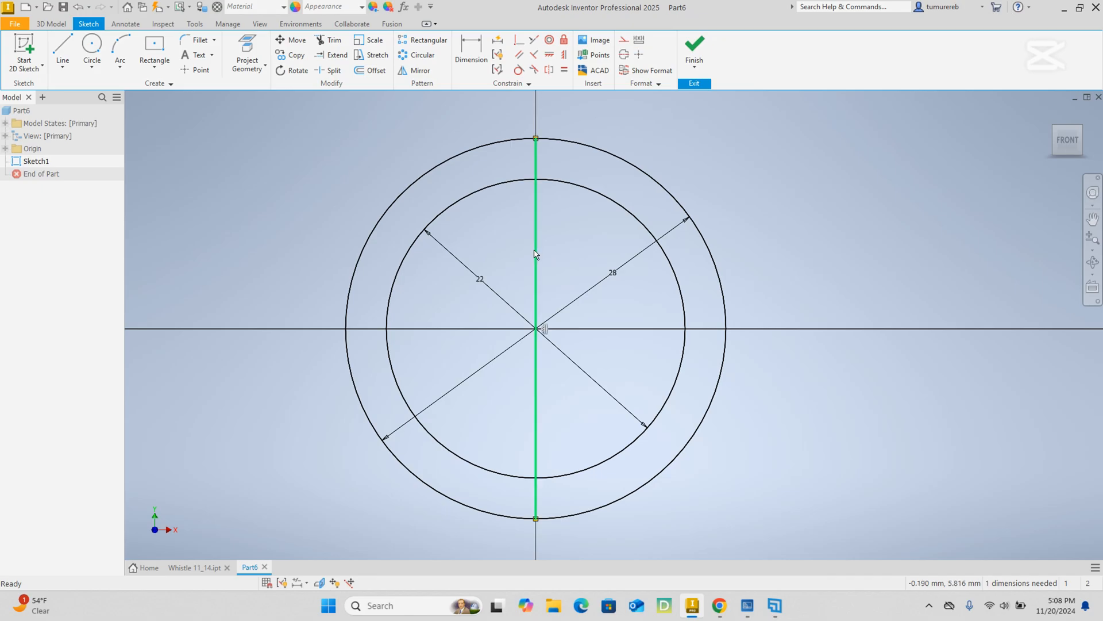
right_click(518, 248)
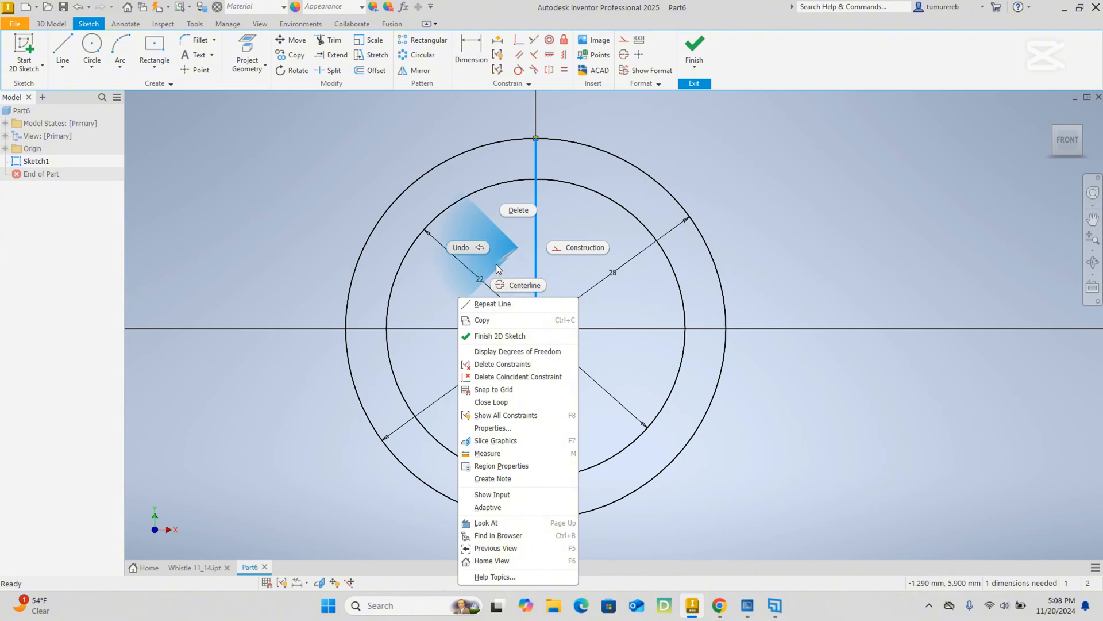
left_click(520, 269)
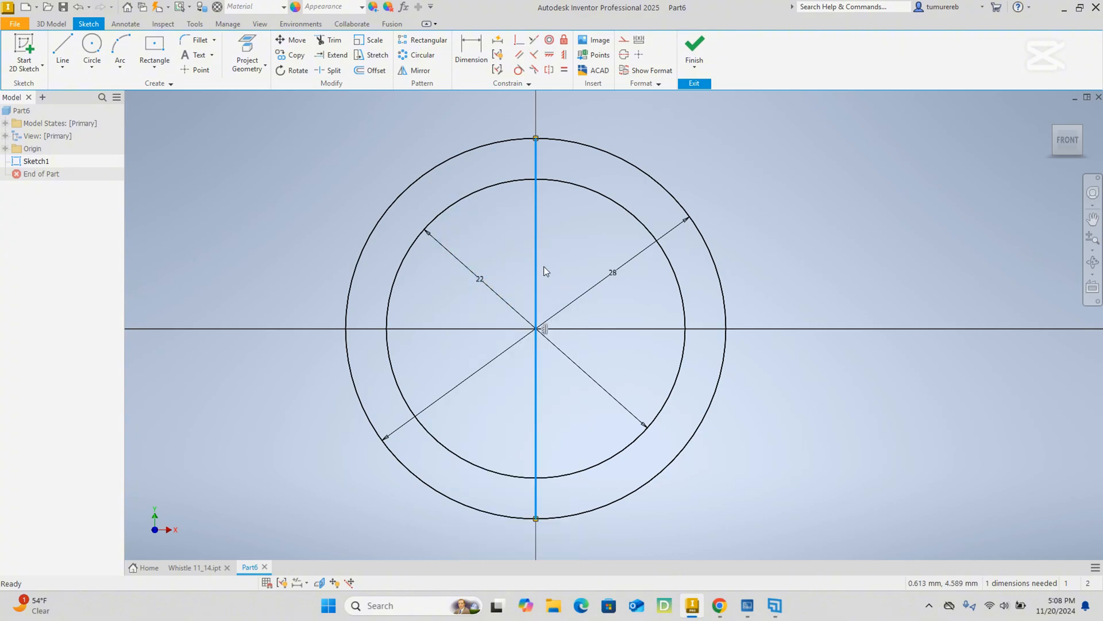
left_click(625, 55)
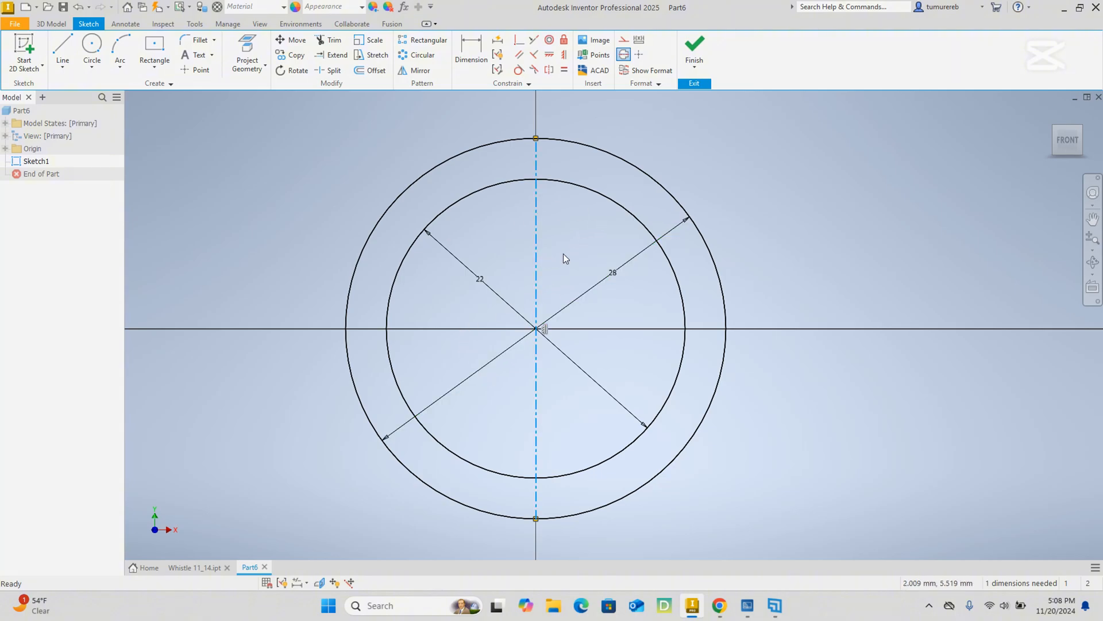
Draw a 35 mm horizontal line toward positive X from the centerline's upper endpoint on the outer circle.
middle_click_drag(563, 254, 516, 254)
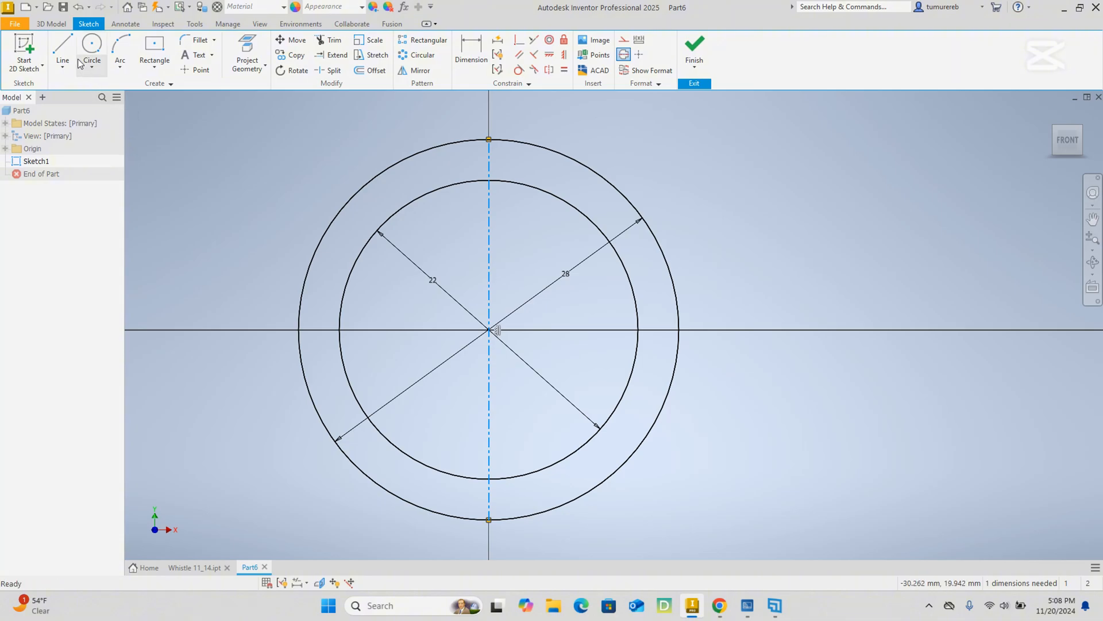
left_click(63, 50)
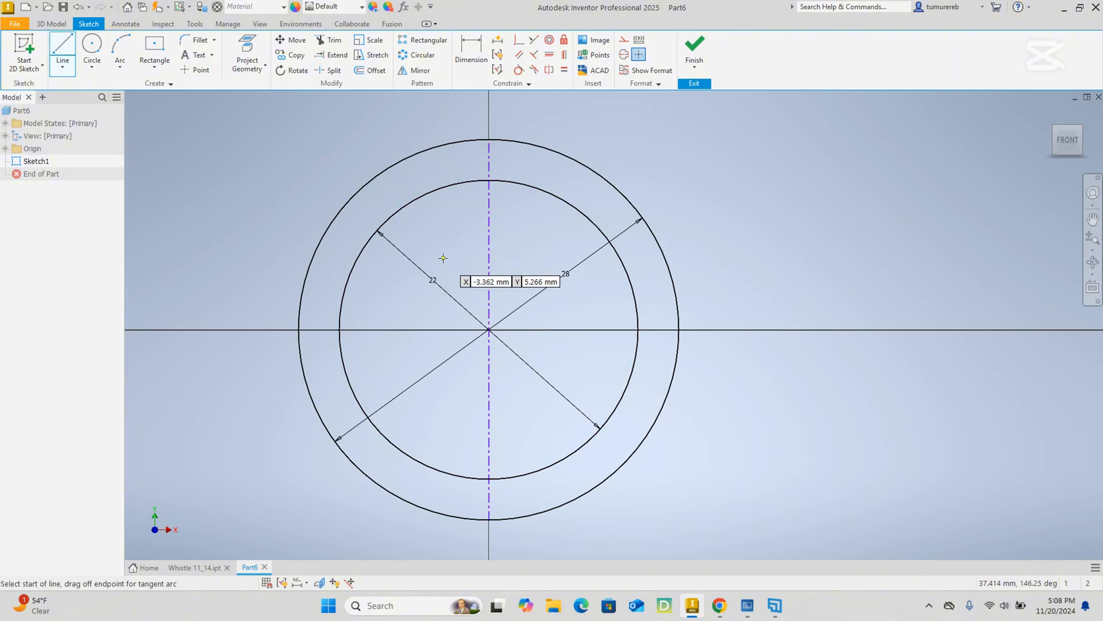
left_click(489, 139)
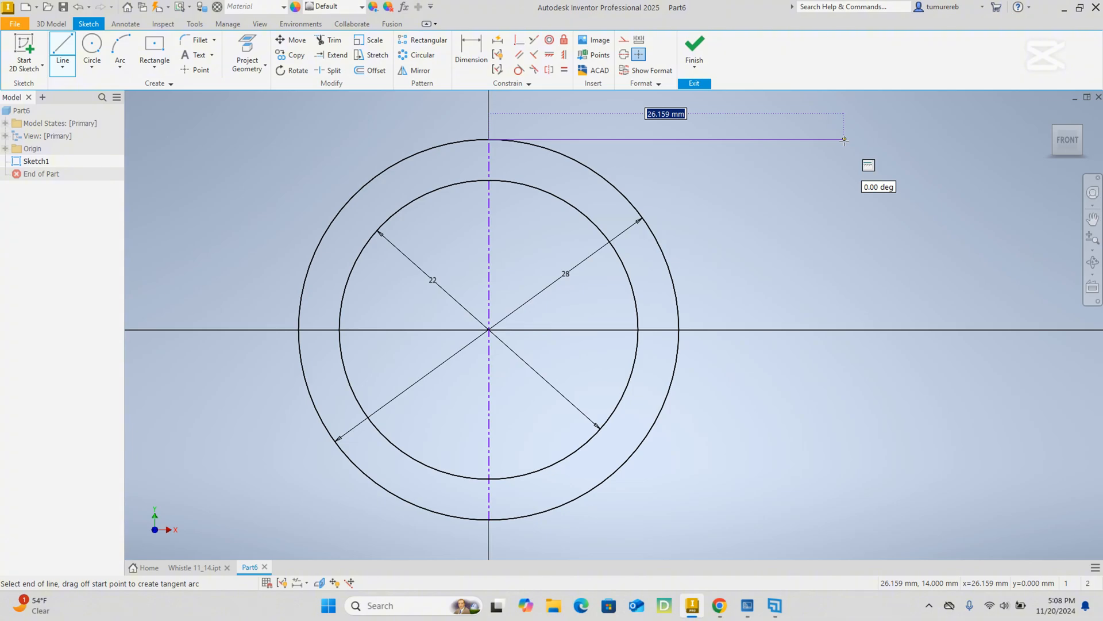
type("35")
key("Tab")
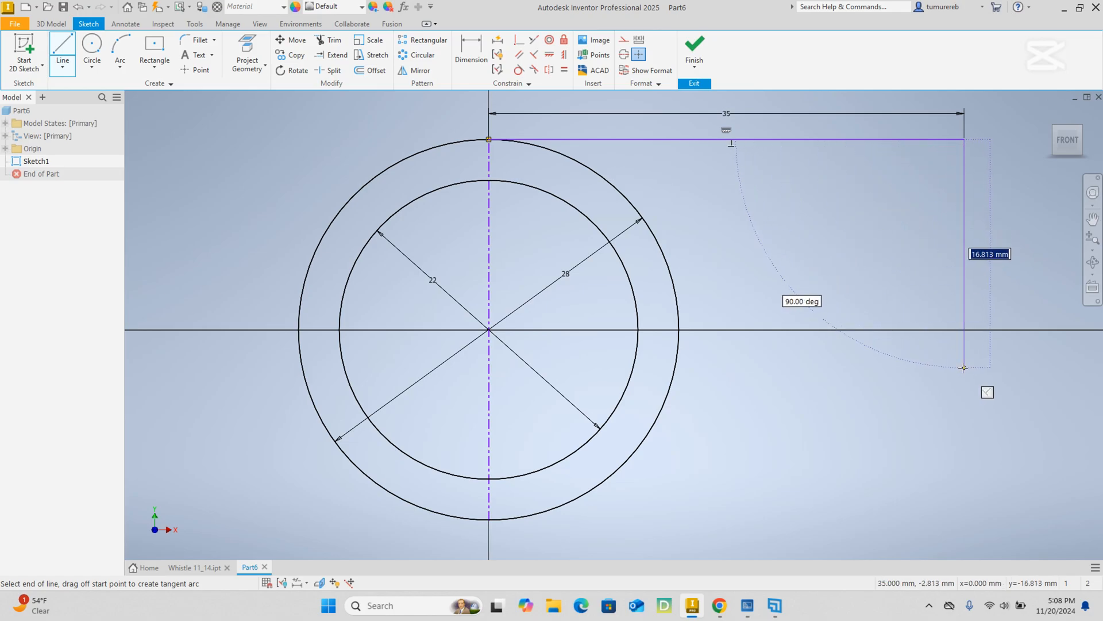
Draw a 12 mm vertical line downward from the far end of the 35 mm horizontal line.
type("12")
key("Return")
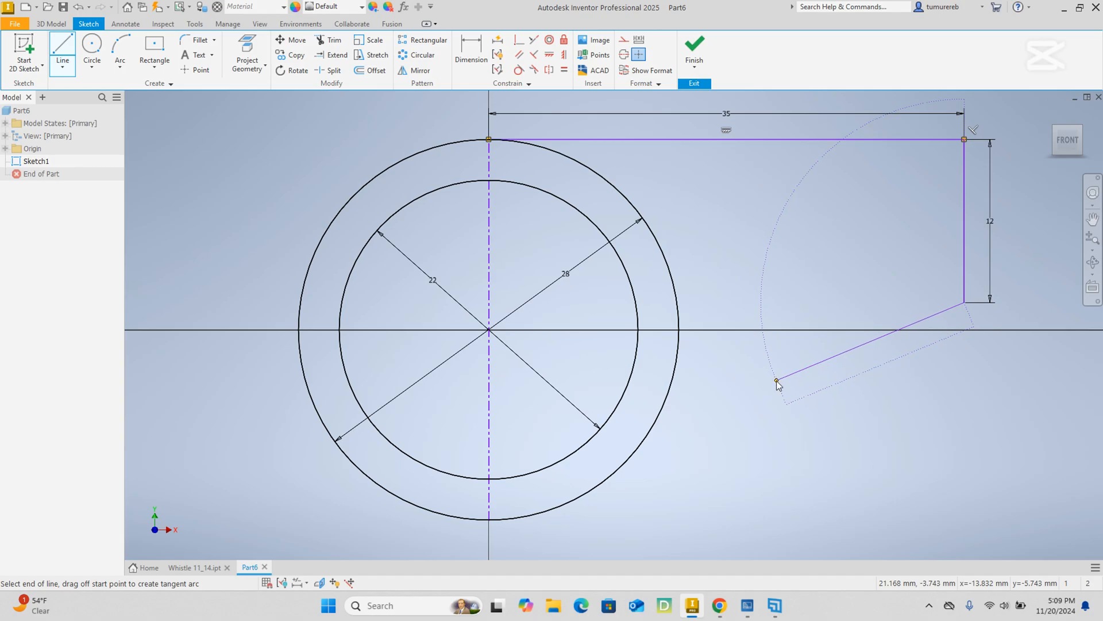
key("Escape")
middle_click_drag(737, 288, 647, 293)
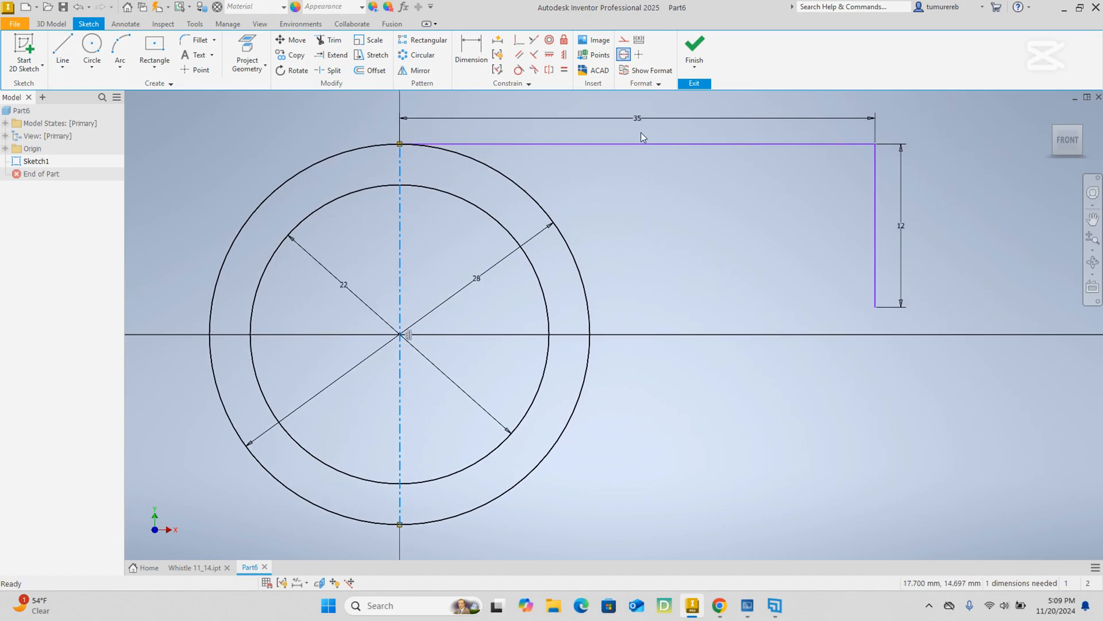
middle_click_drag(659, 182, 671, 228)
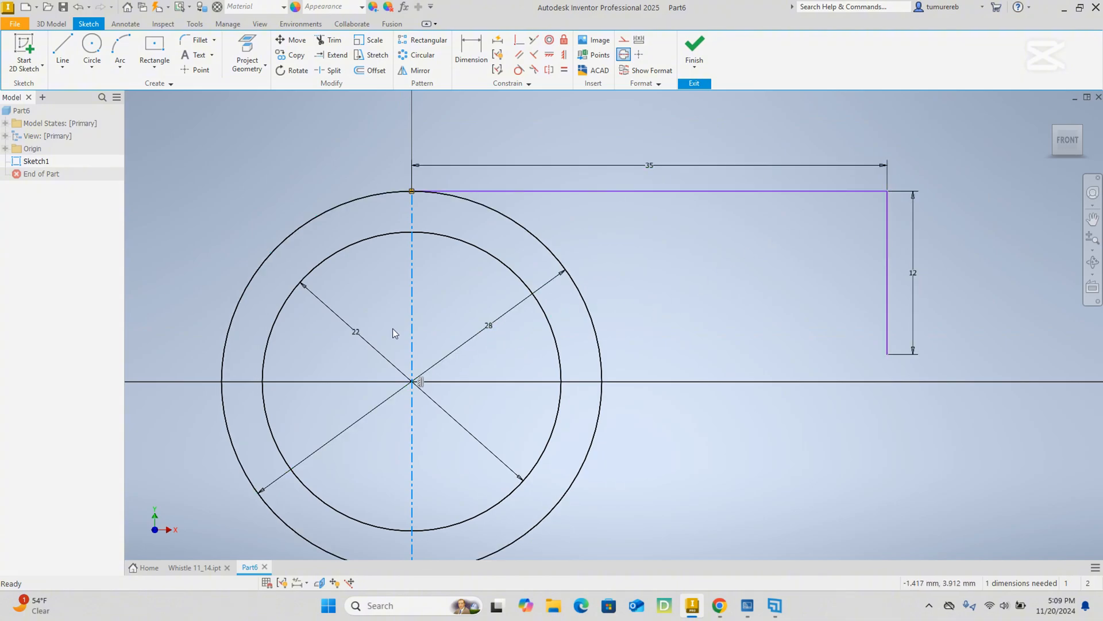
mouse_move(667, 360)
middle_mouse_down()
mouse_move(675, 279)
mouse_move(675, 302)
middle_mouse_up()
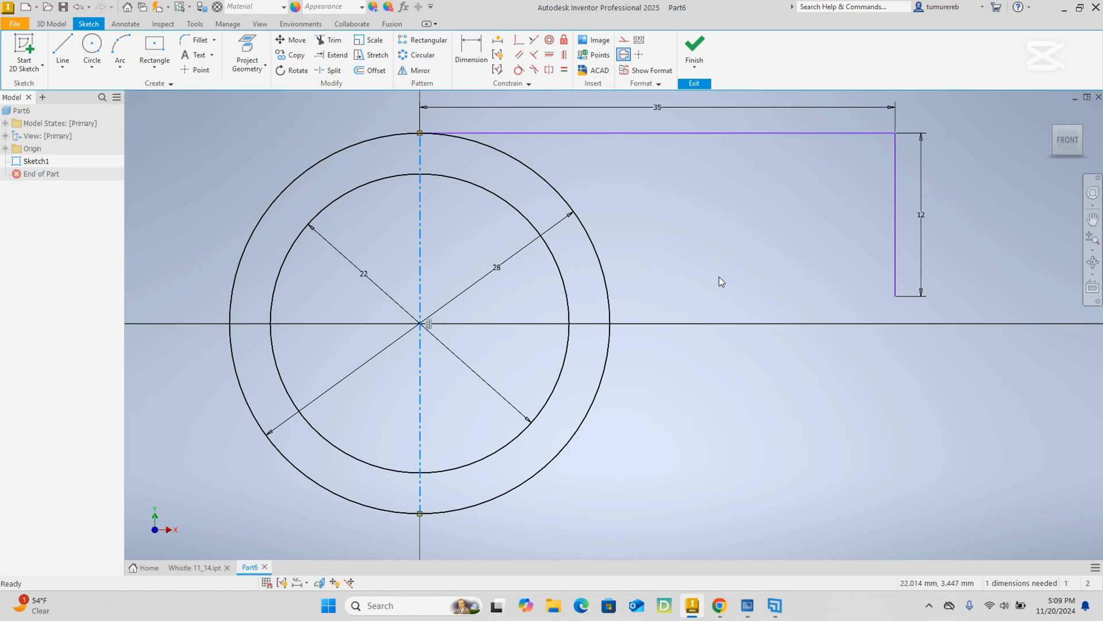
middle_click_drag(718, 277, 732, 312)
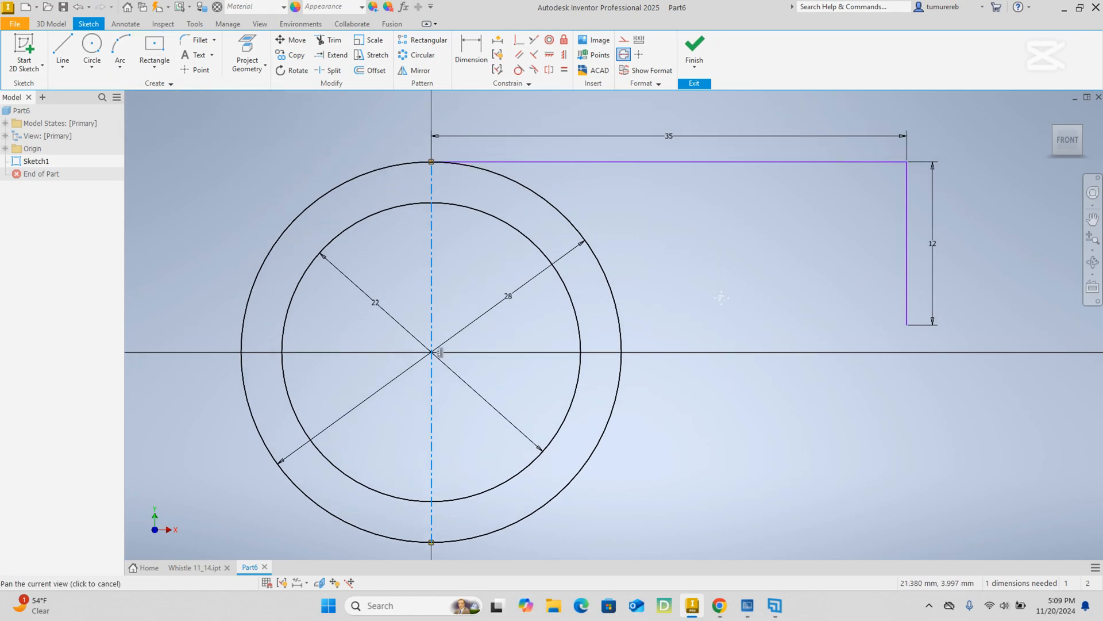
double_click(672, 149)
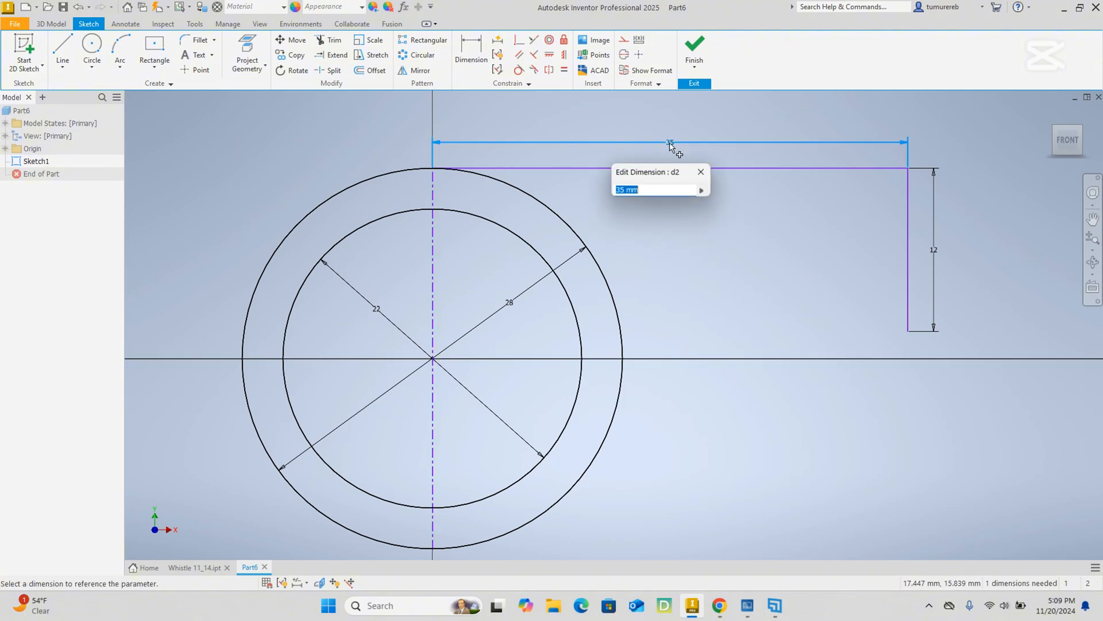
left_click(702, 172)
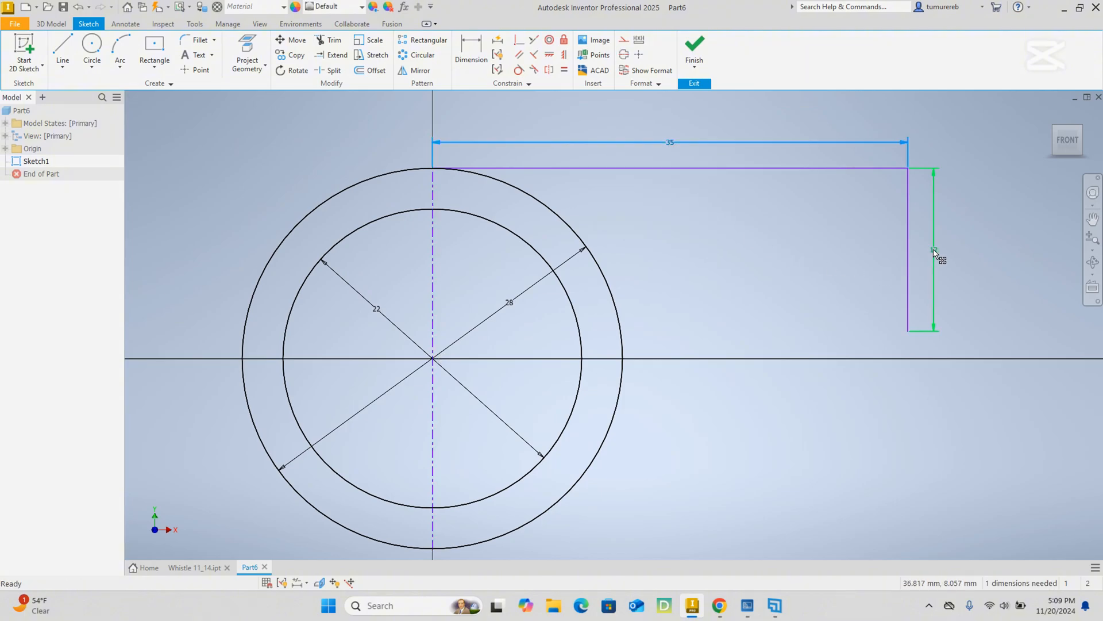
middle_click_drag(826, 376, 795, 353)
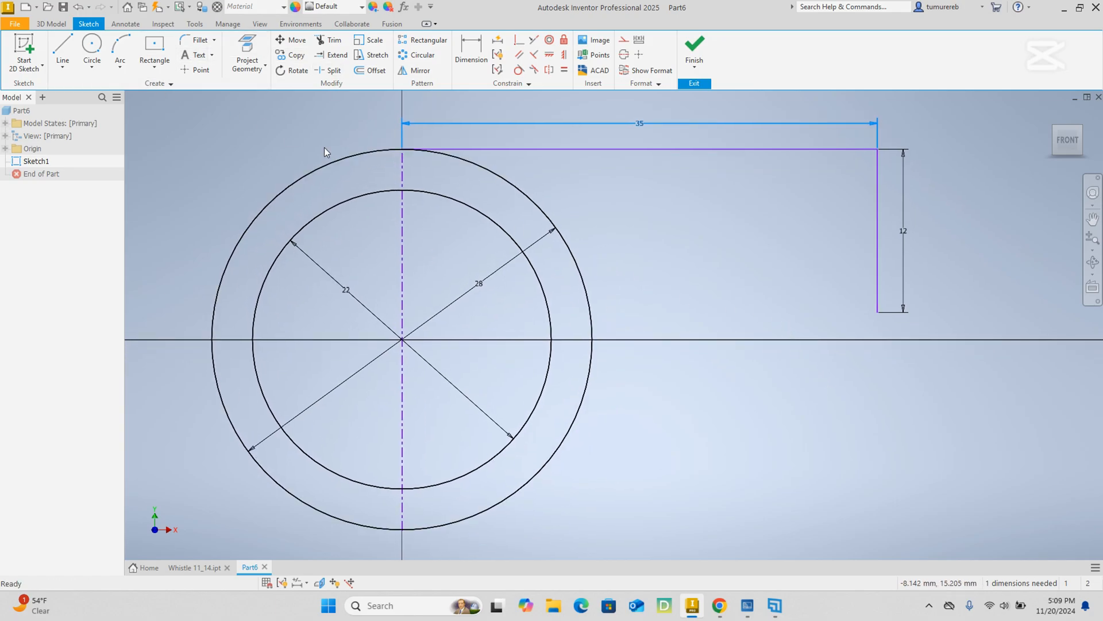
Draw a three-point arc of 32 mm radius from the outer circle's lower-right side to the lower end of the 12 mm line.
left_click(121, 68)
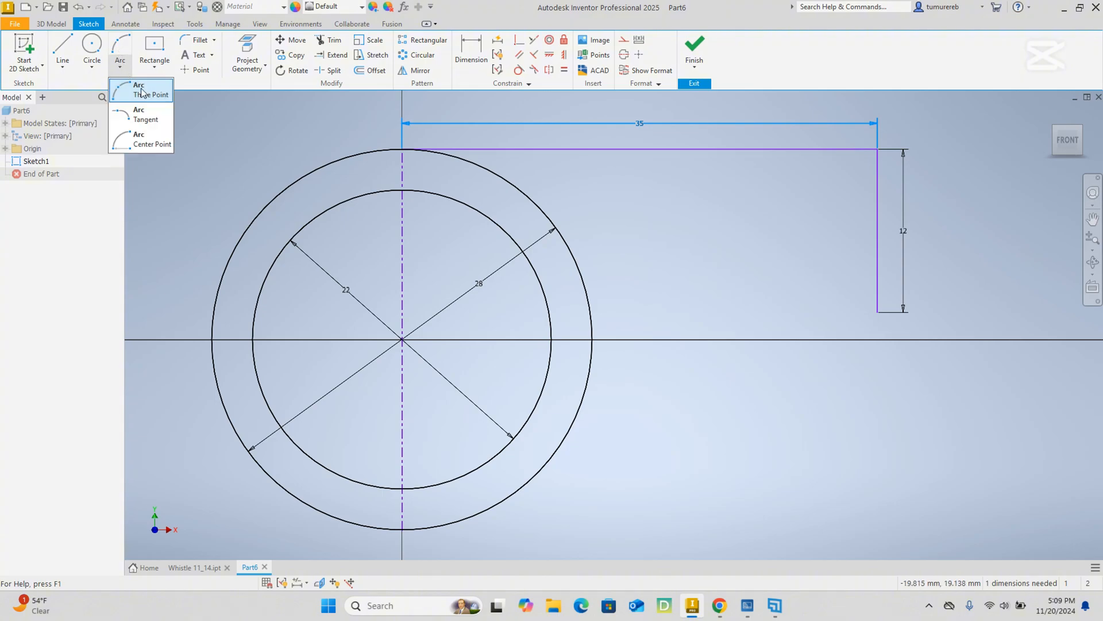
left_click(219, 167)
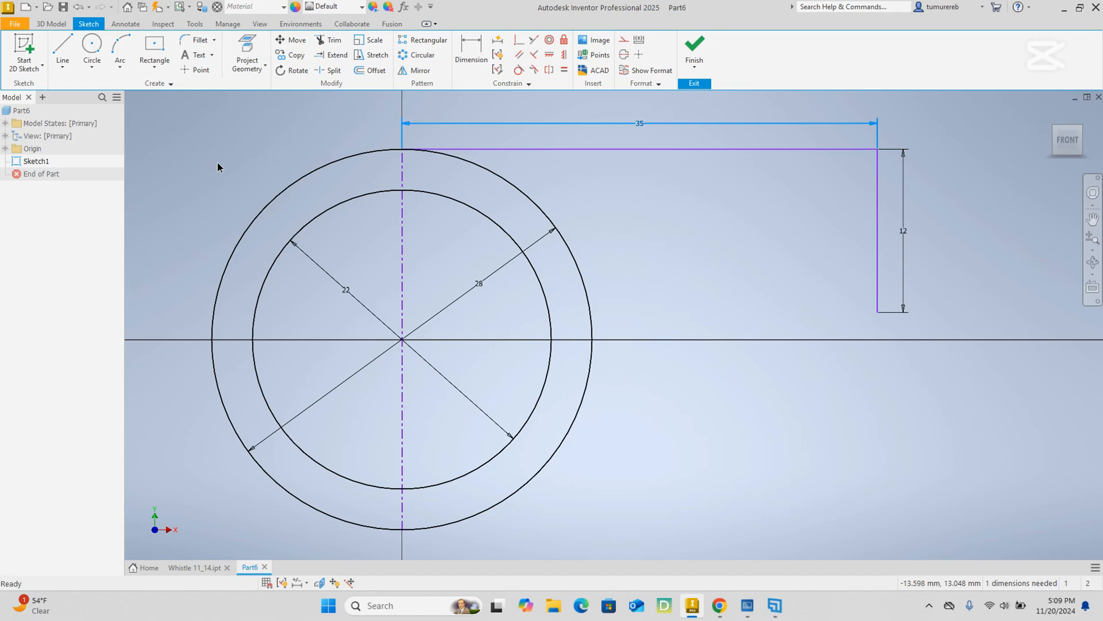
left_click(120, 72)
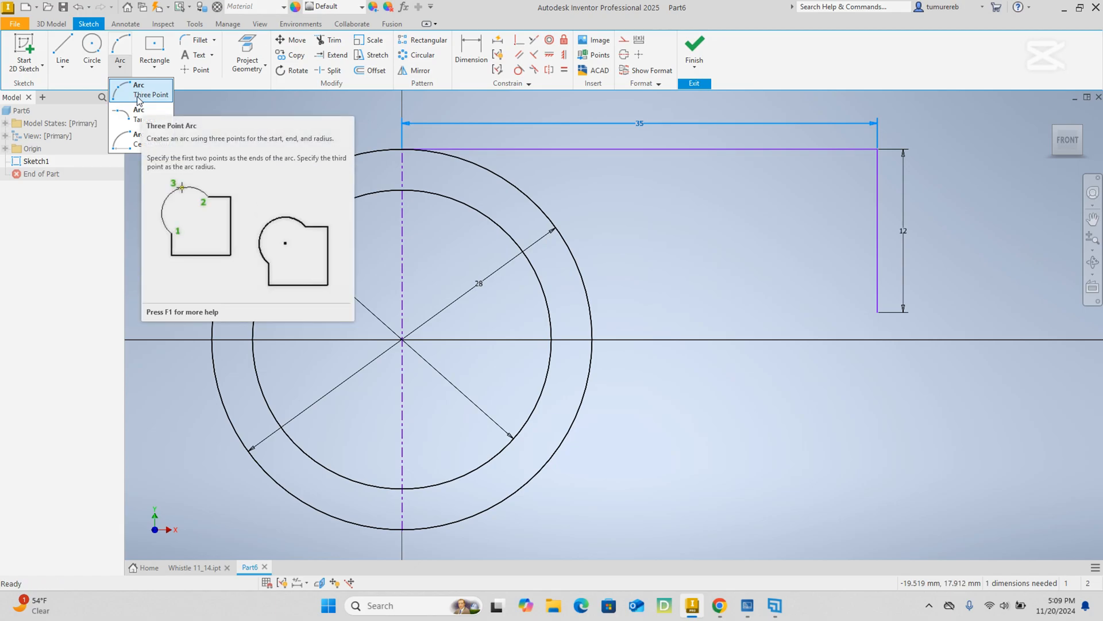
left_click(138, 98)
middle_click_drag(660, 474, 599, 402)
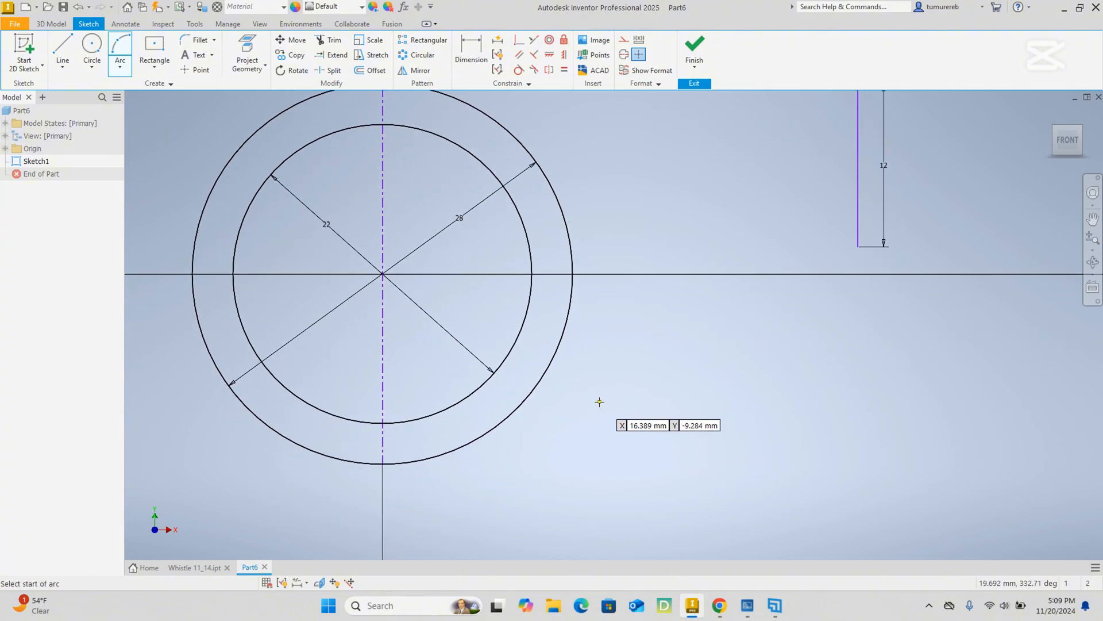
left_click(463, 446)
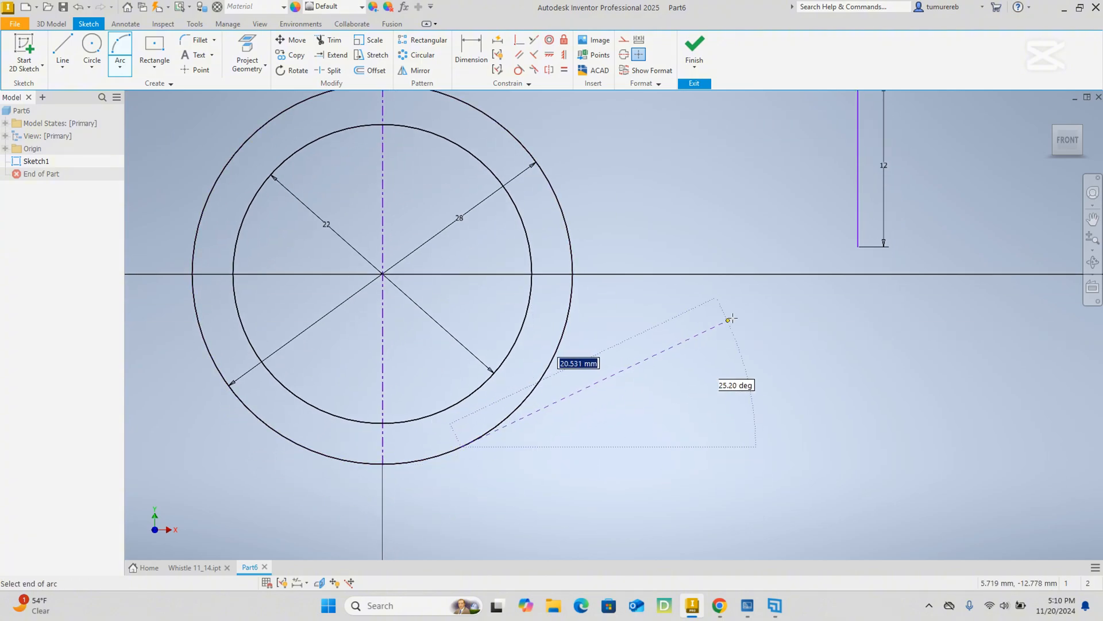
left_click(858, 246)
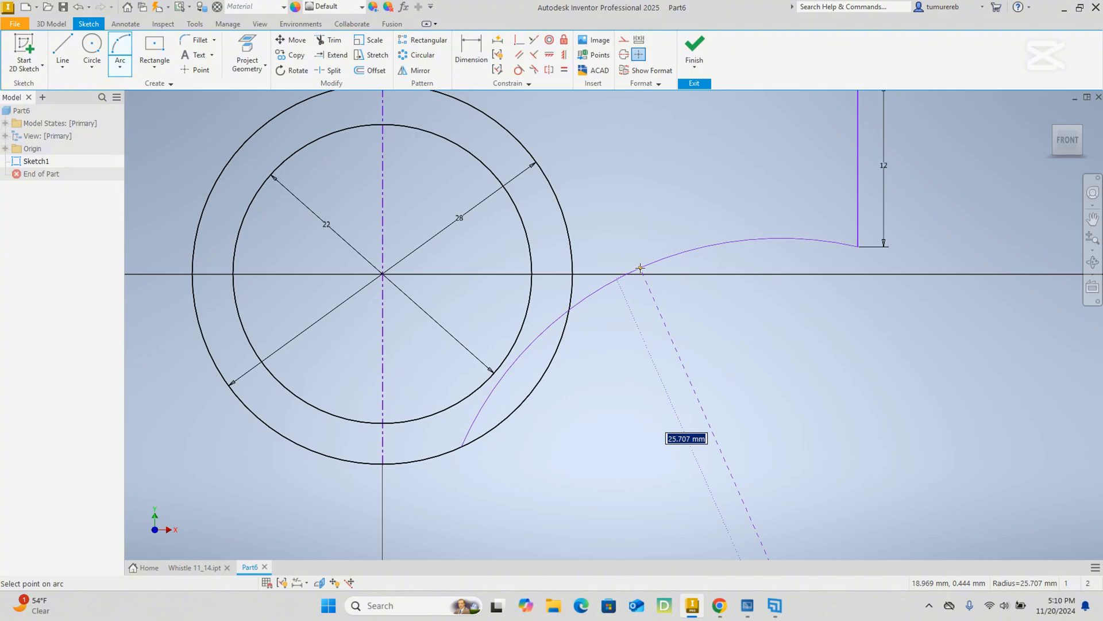
type("32")
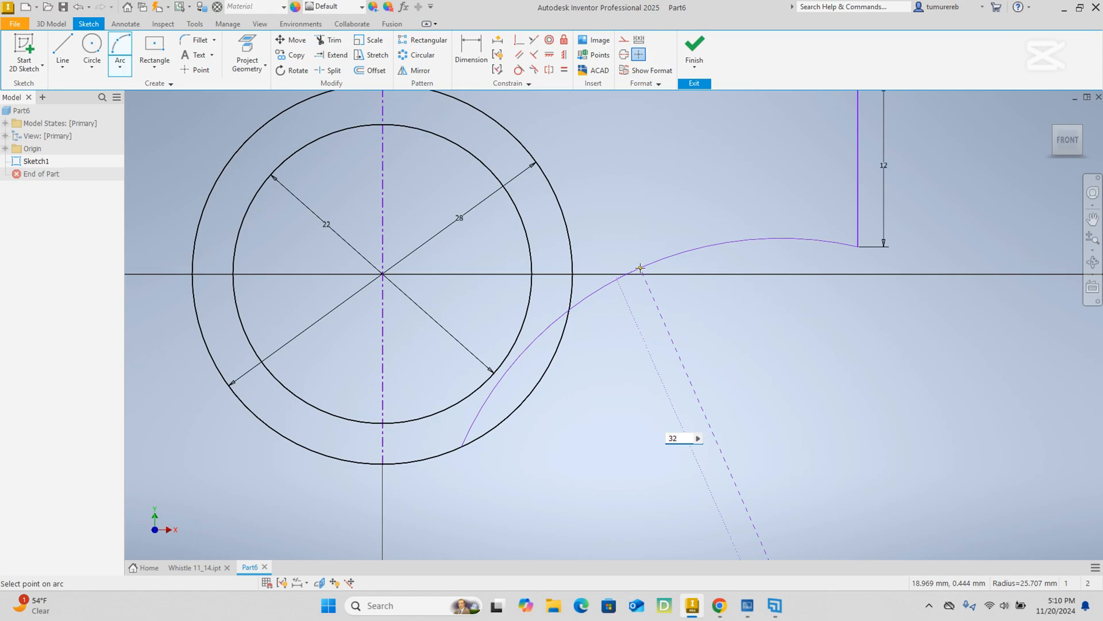
key("Return")
right_click(628, 222)
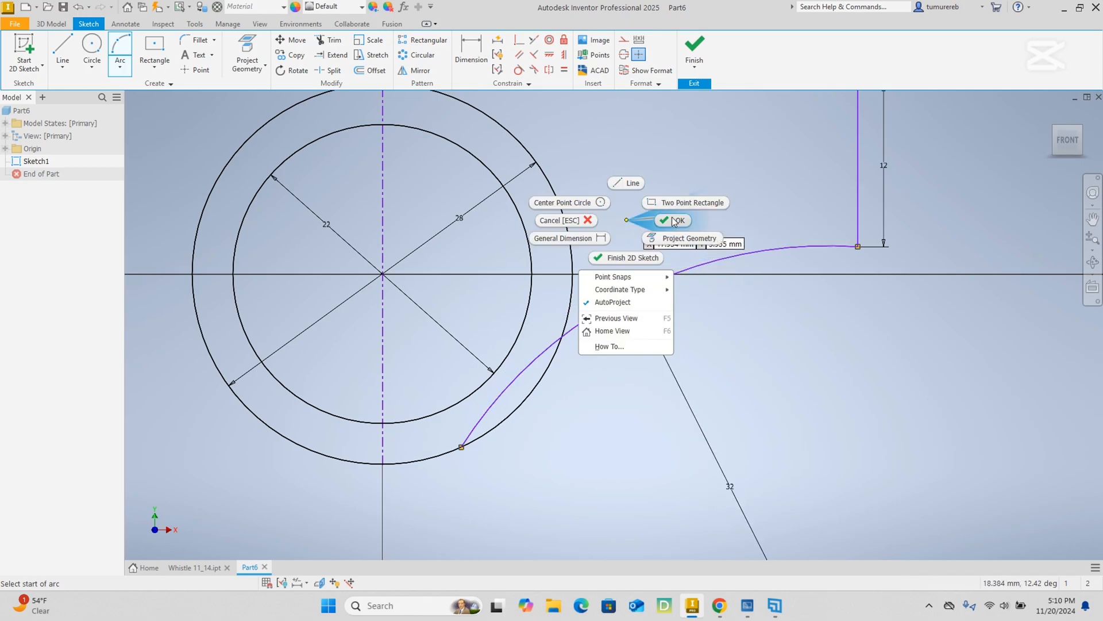
left_click(671, 216)
Make the 32 mm radius arc tangent to the outer 28 mm circle.
scroll(688, 315, "up", 2)
middle_click_drag(692, 347, 708, 366)
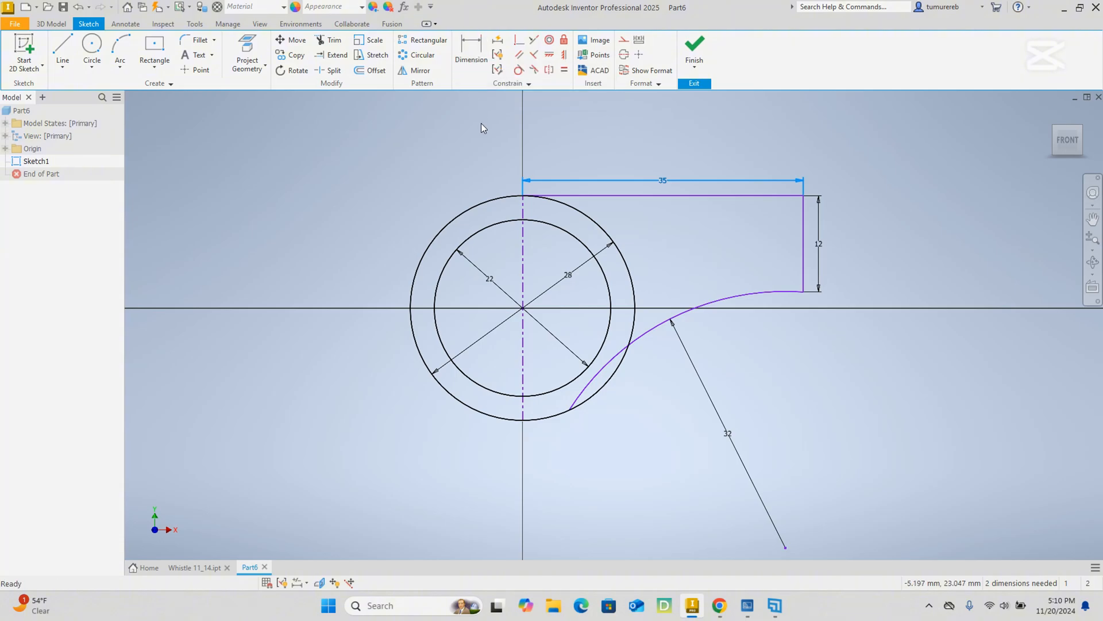
left_click(519, 70)
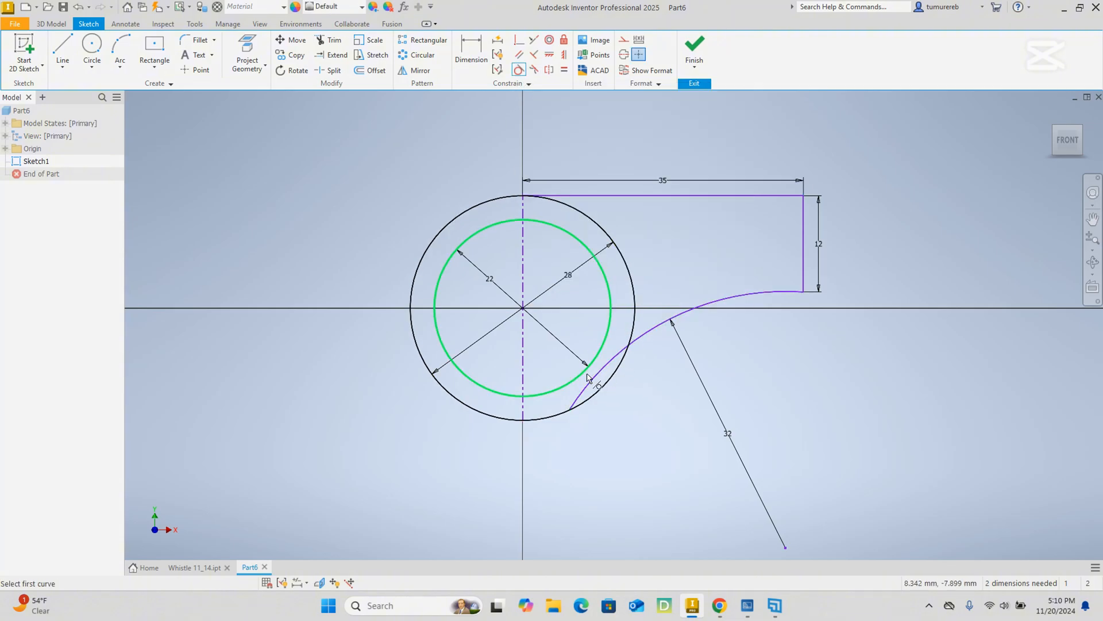
left_click(622, 361)
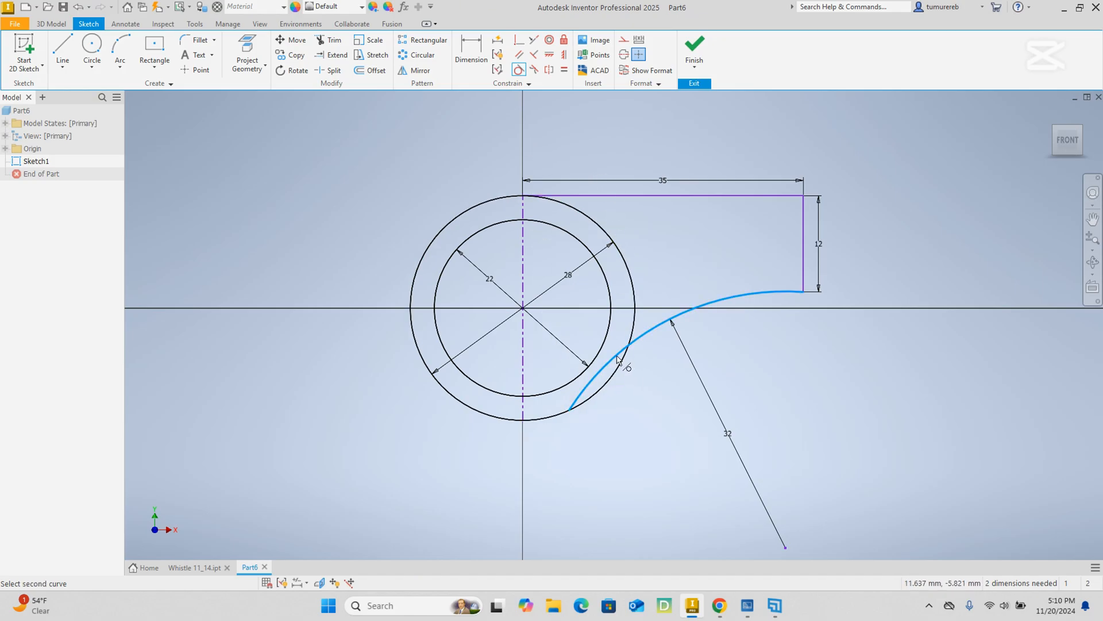
left_click(634, 328)
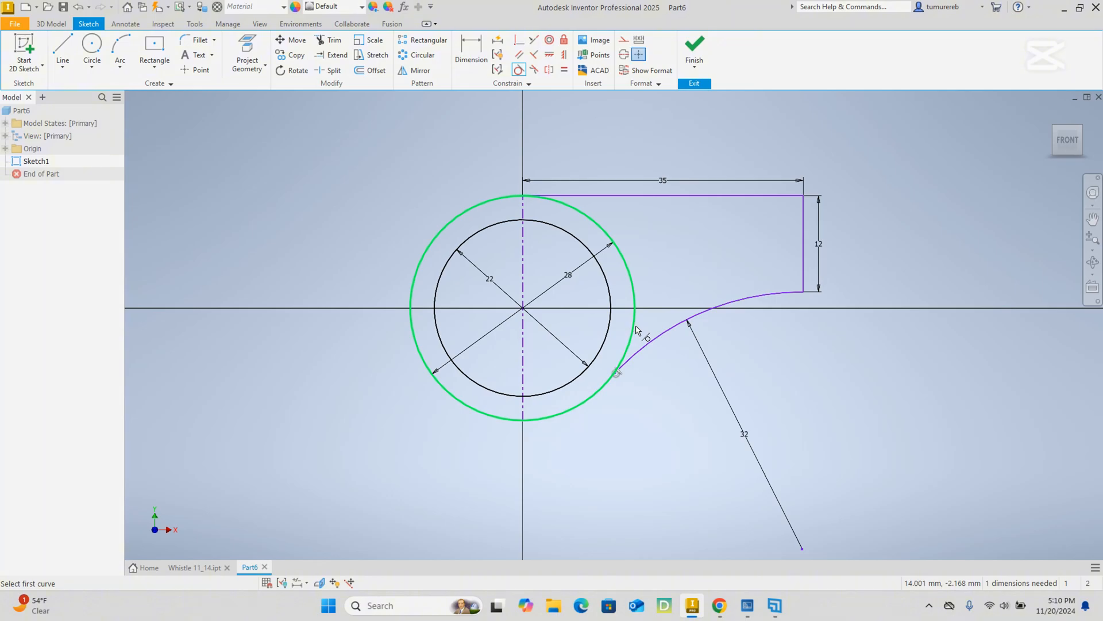
right_click(643, 379)
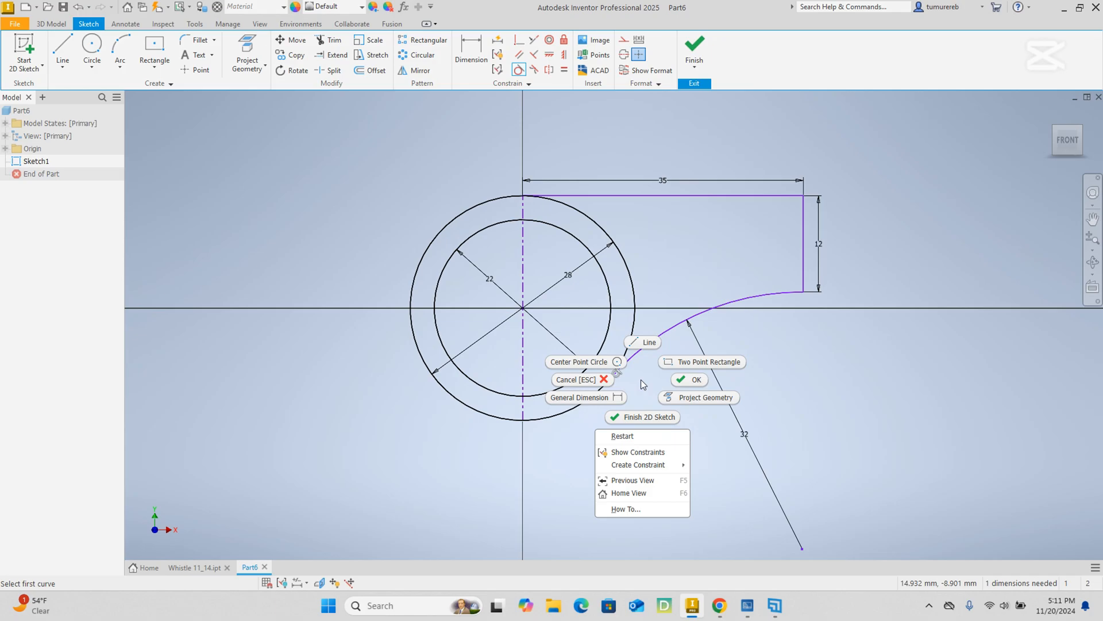
key("Escape")
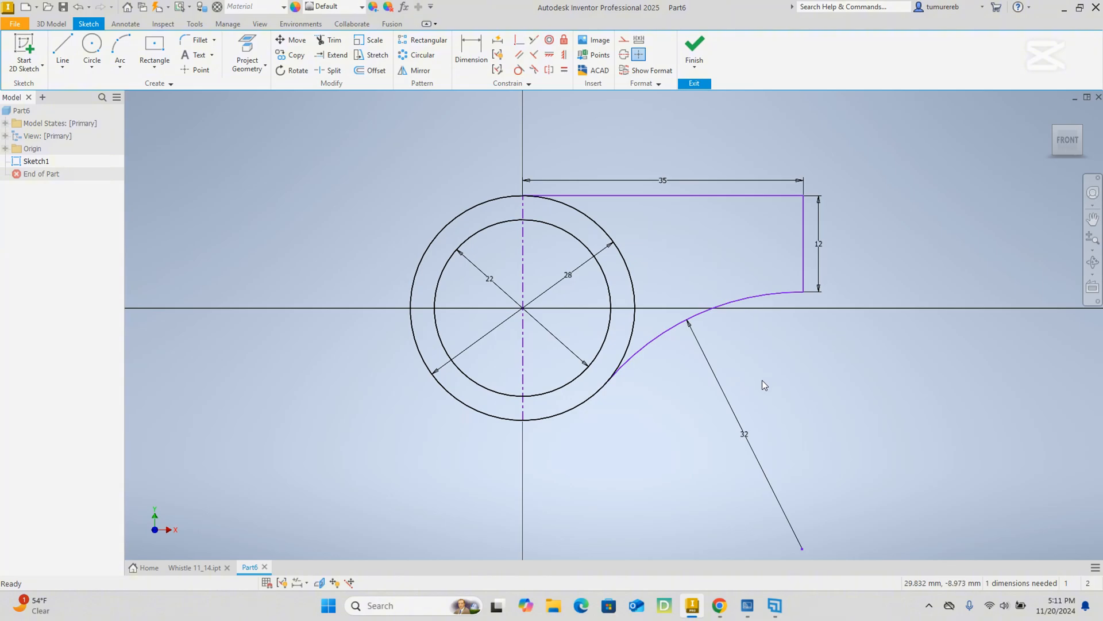
Switch to the whistle PDF, examine the side view and the air channel dimensions in Section A-A, and return to Inventor.
middle_click_drag(762, 380, 723, 401)
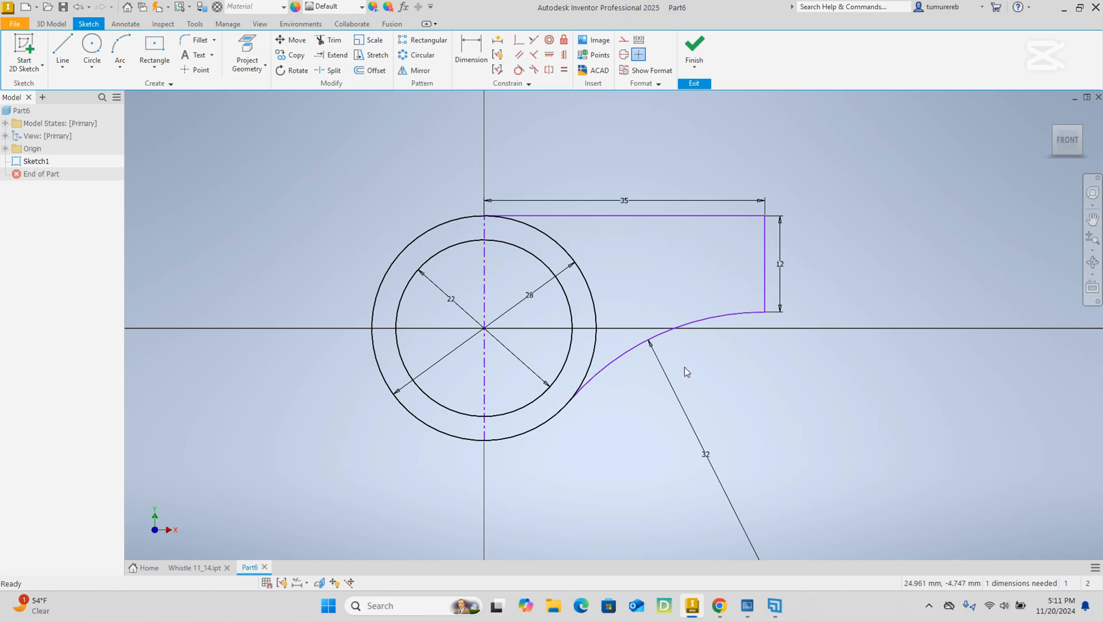
middle_click_drag(647, 409, 587, 360)
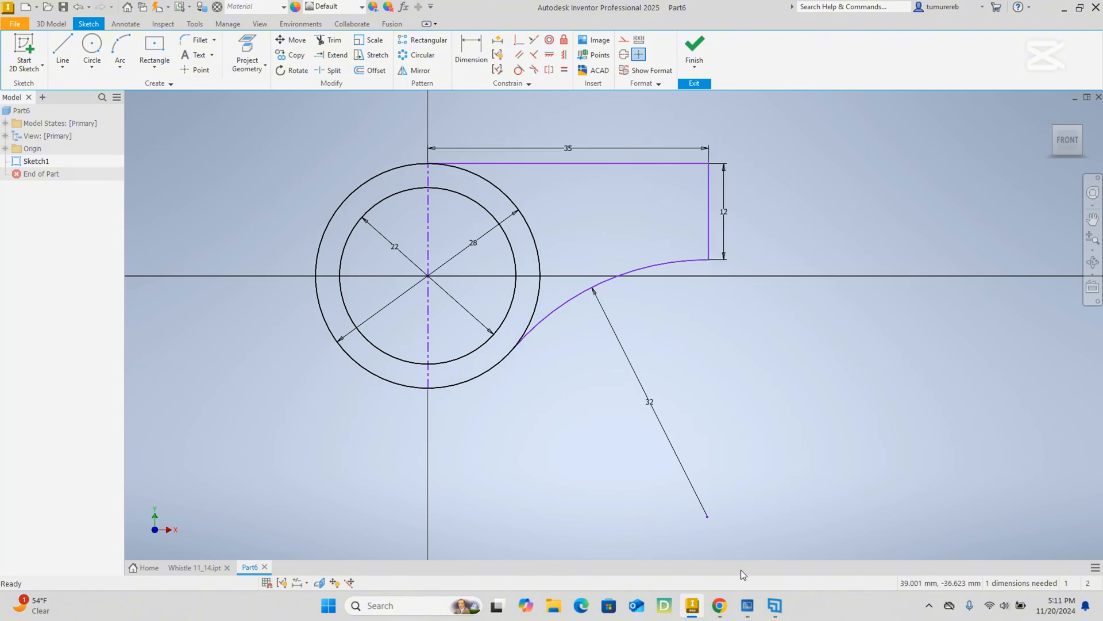
mouse_move(719, 605)
left_click(706, 557)
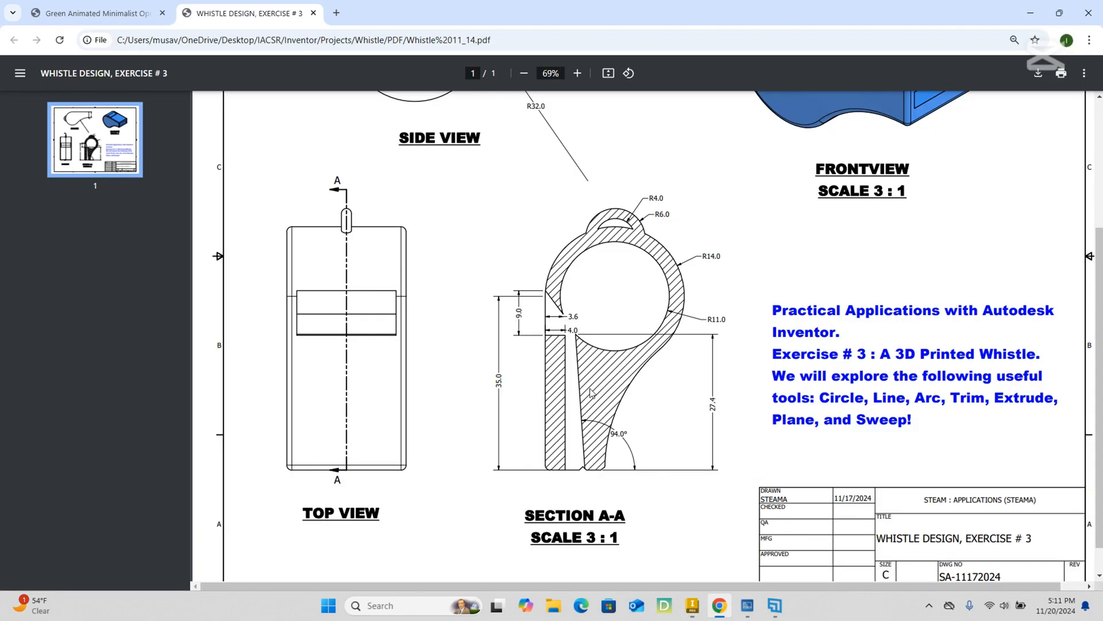
scroll(556, 400, "up", 3)
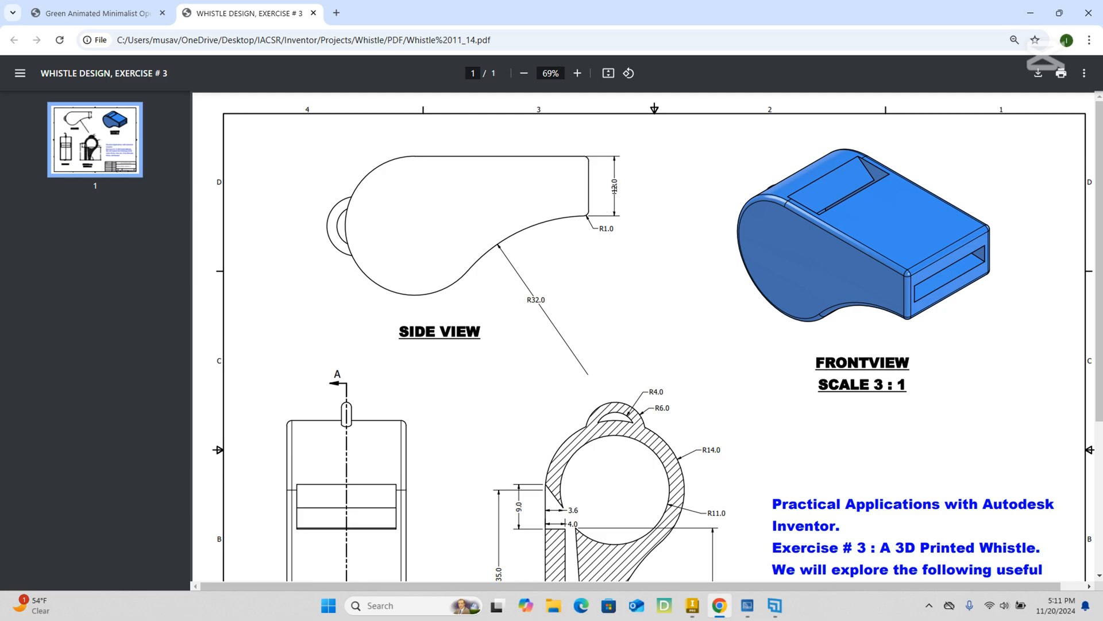
scroll(621, 336, "down", 2)
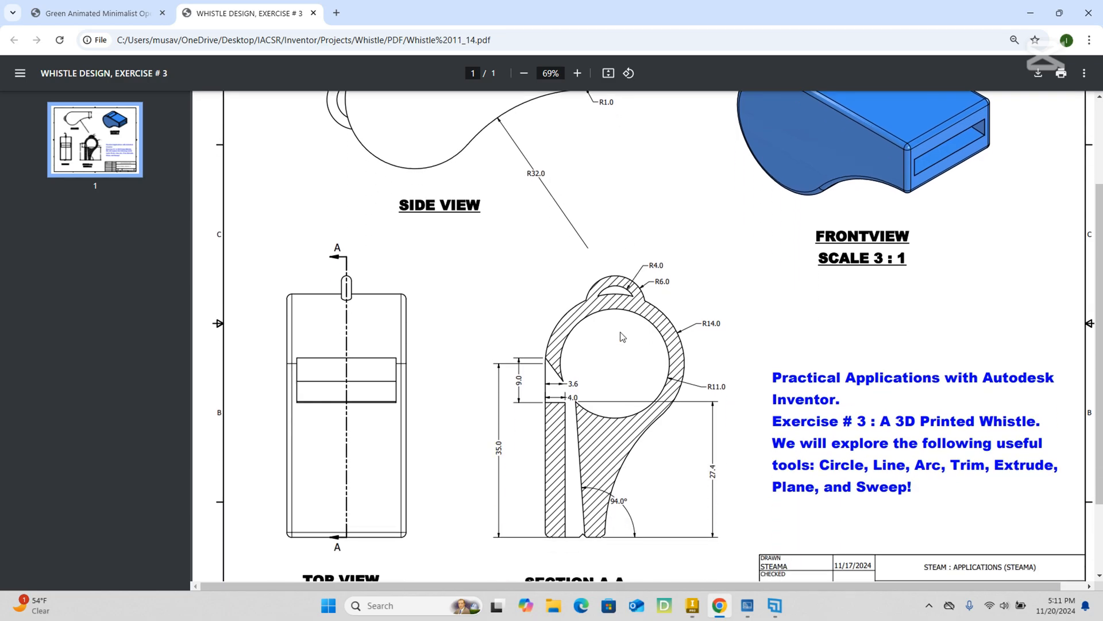
scroll(622, 337, "down", 1)
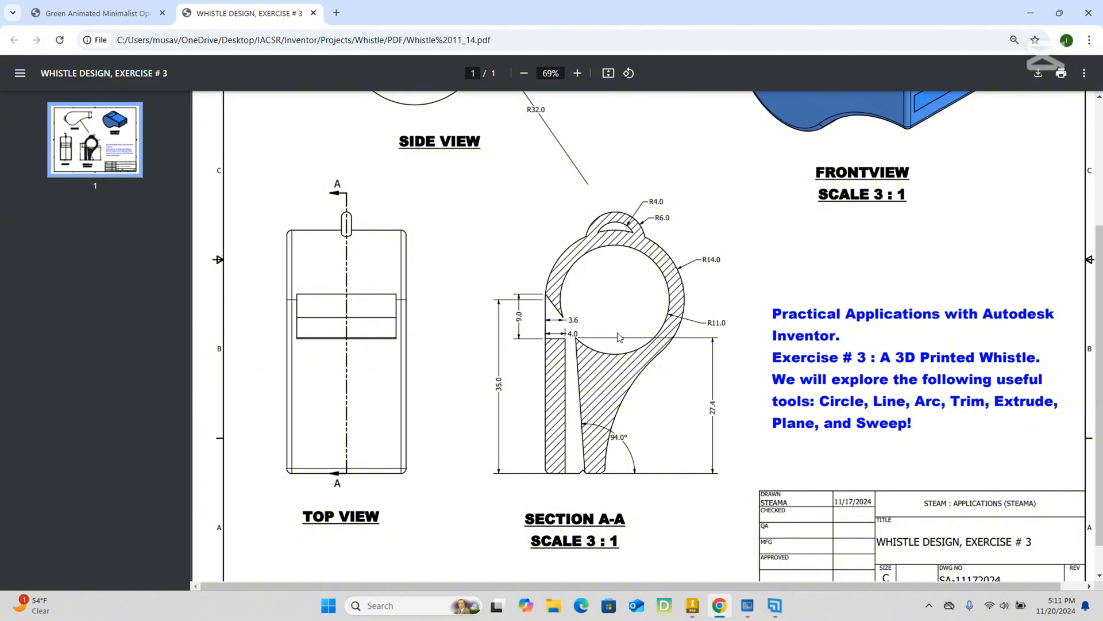
scroll(617, 337, "down", 1)
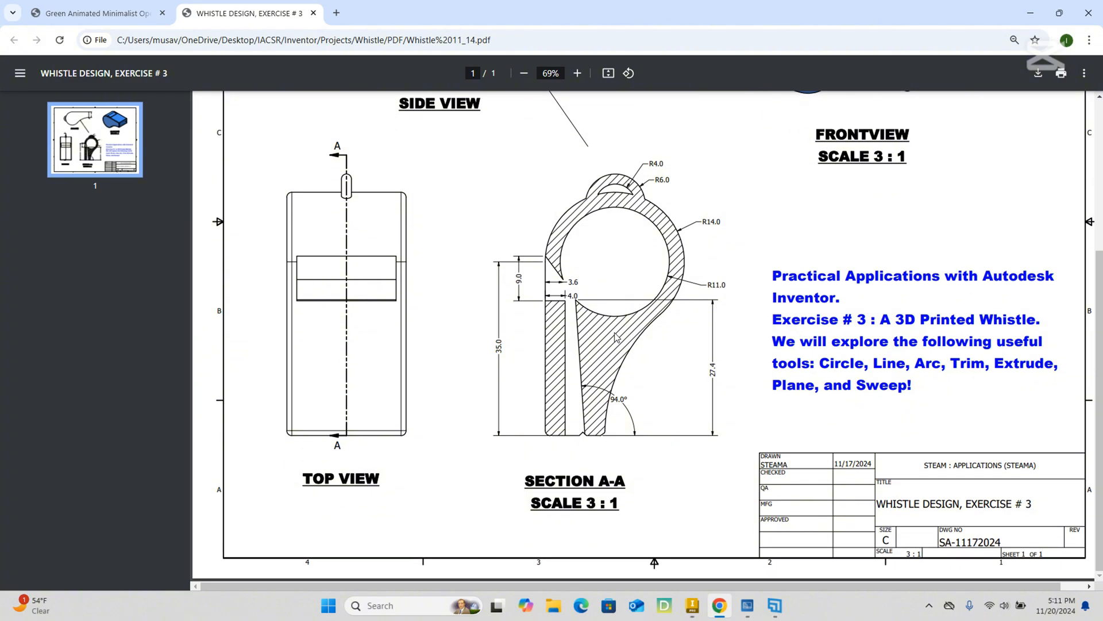
scroll(616, 337, "up", 1)
scroll(616, 337, "up", 2)
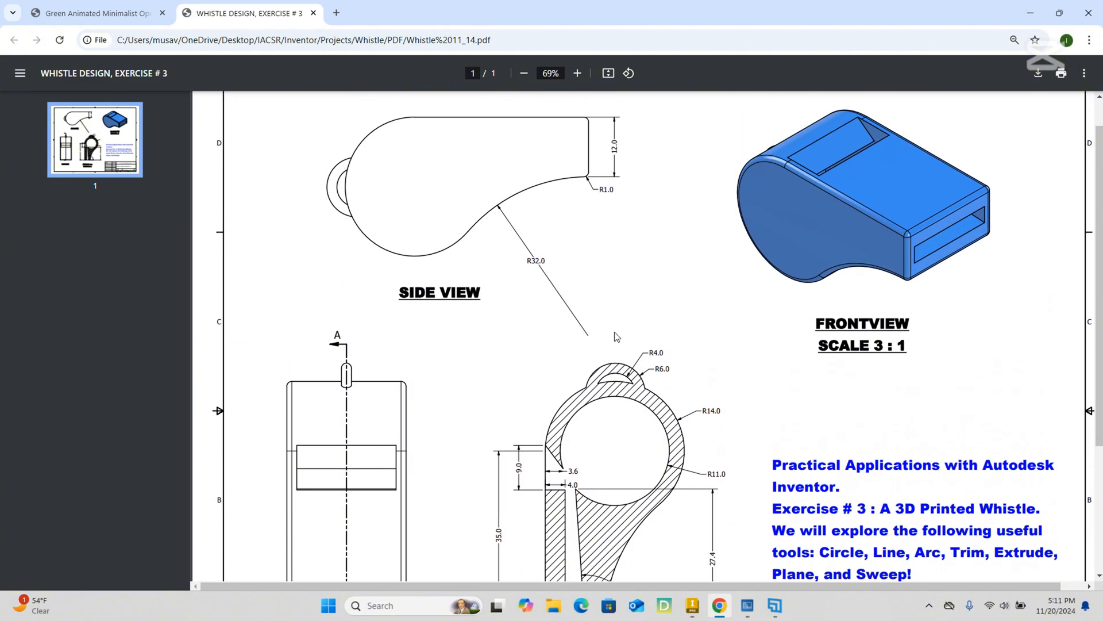
scroll(617, 337, "down", 2)
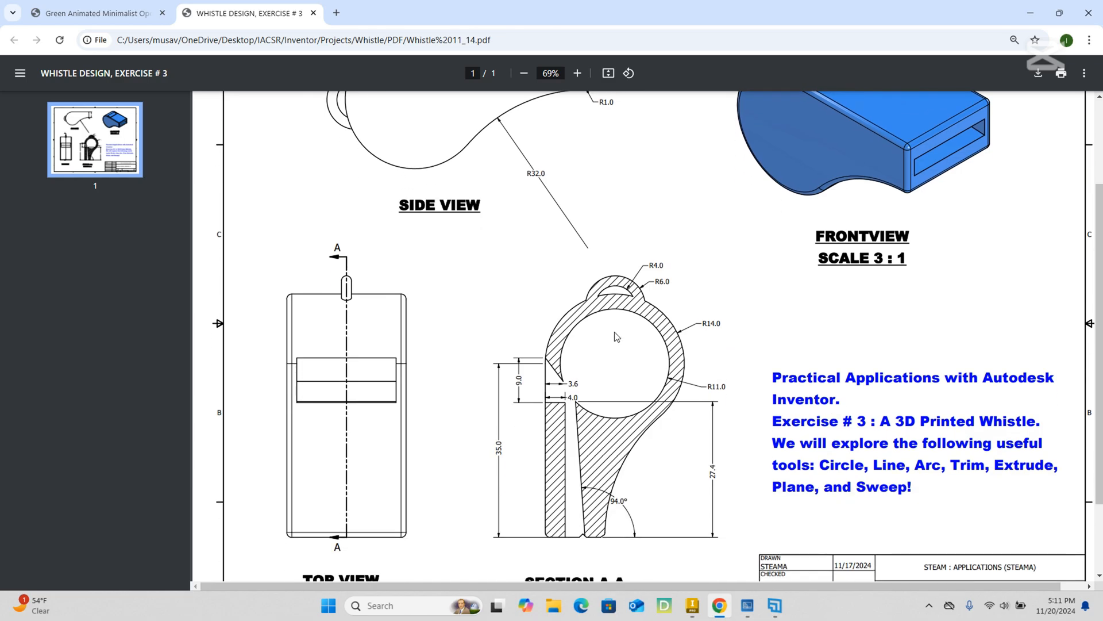
scroll(617, 337, "down", 1)
scroll(615, 322, "up", 3)
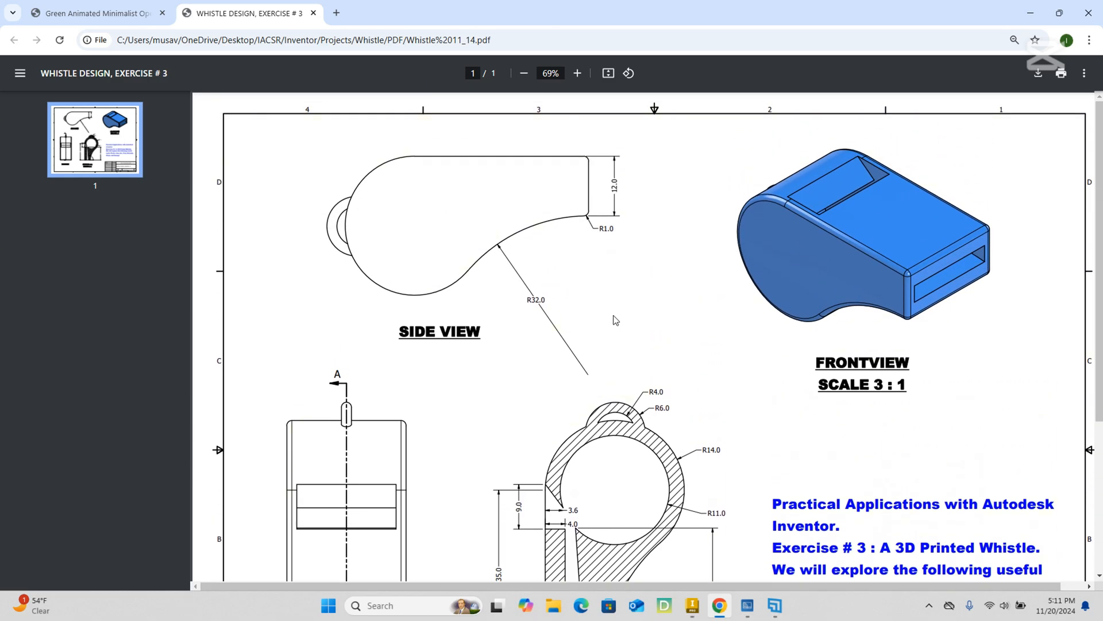
left_click(1022, 19)
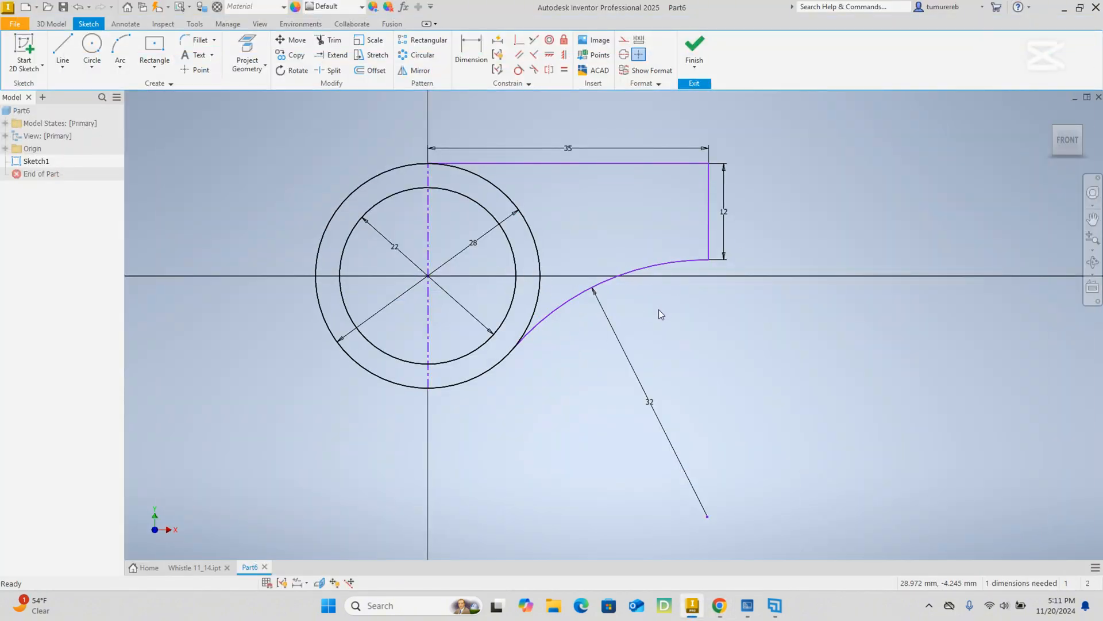
Draw a horizontal line about 25.6 mm long from the 12 mm vertical line to the outer circle.
left_click(63, 47)
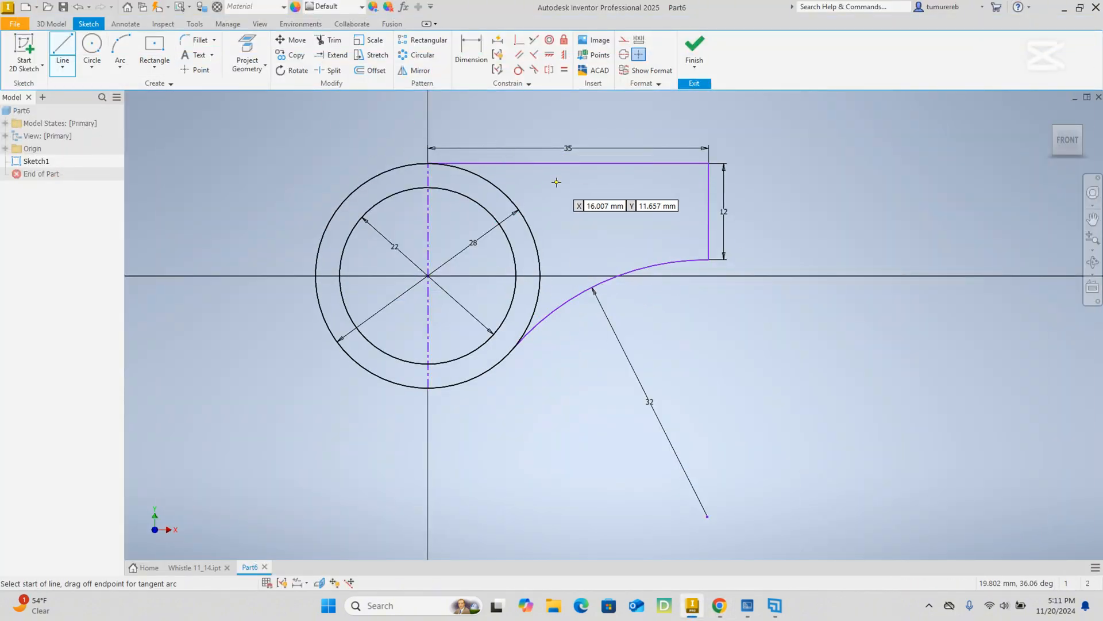
left_click(707, 192)
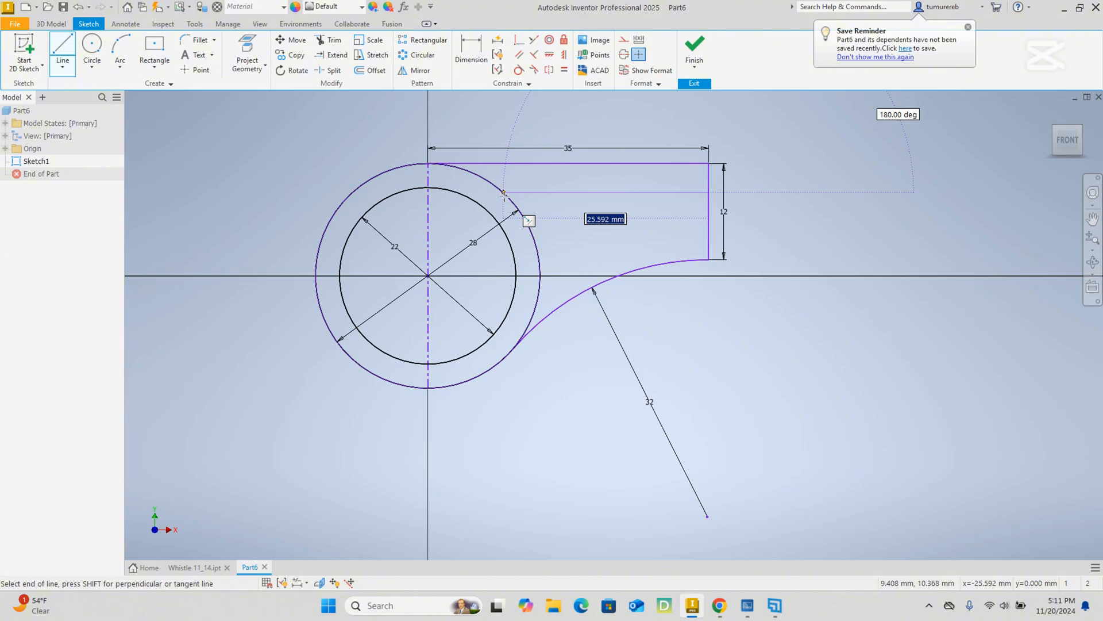
double_click(504, 193)
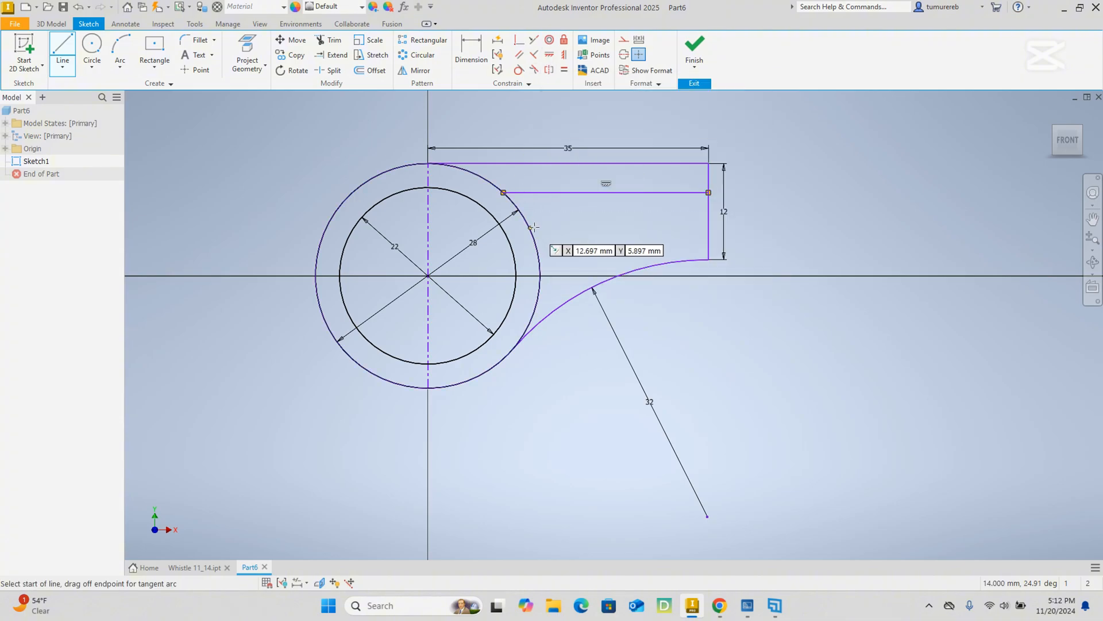
Draw a sloped line about 26.8 mm long from the lower part of the 12 mm vertical line up to the inner circle.
left_click(708, 235)
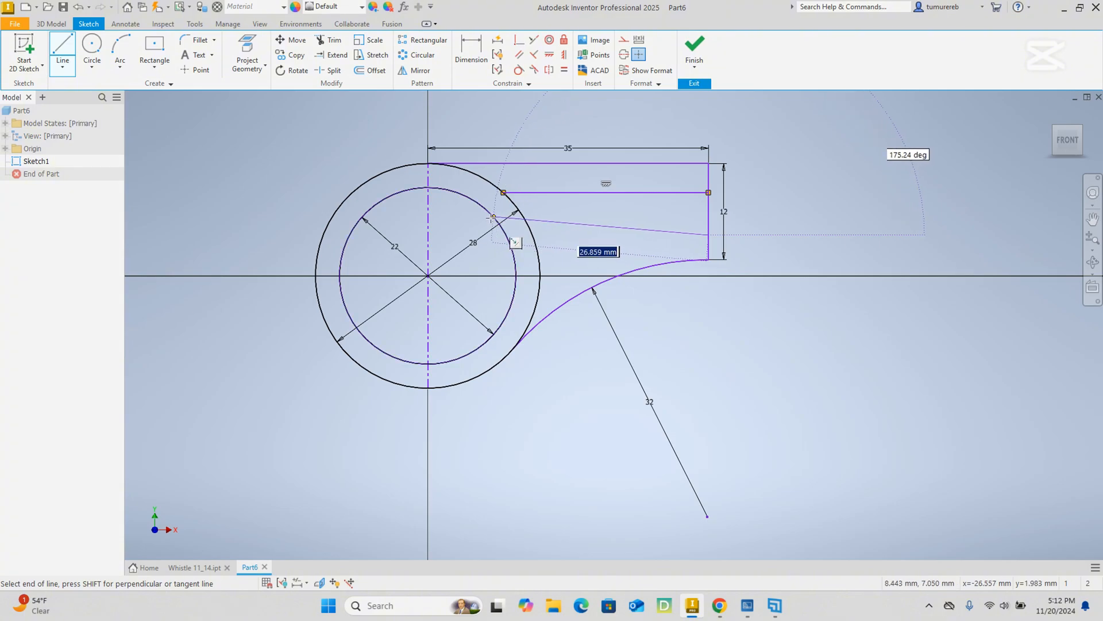
scroll(493, 223, "up", 3)
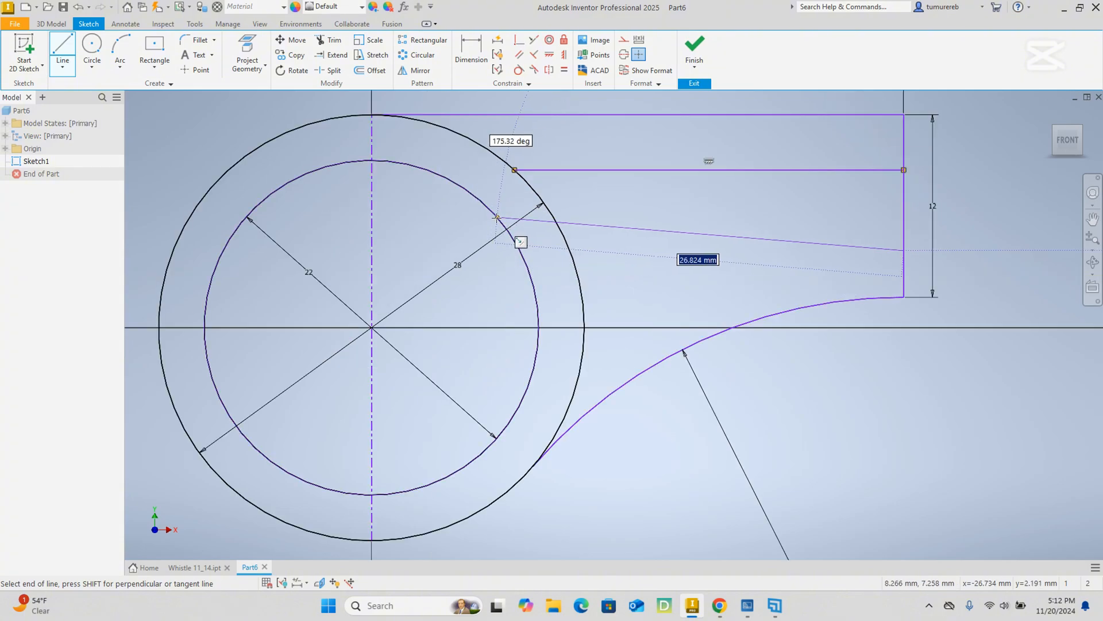
left_click(497, 218)
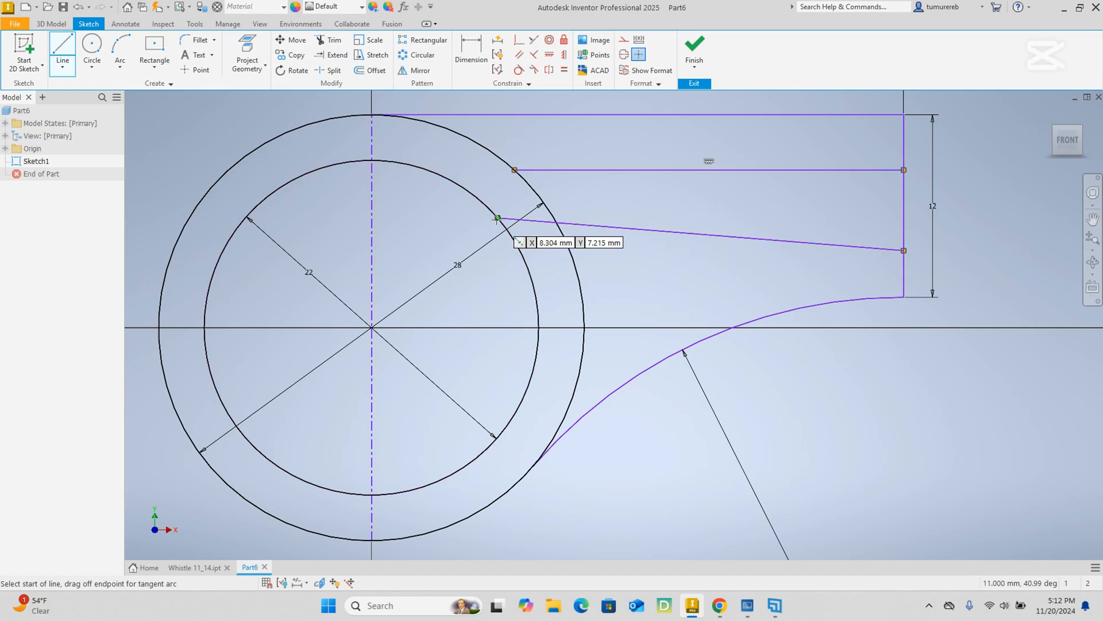
right_click(497, 219)
left_click(538, 219)
scroll(614, 267, "down", 3)
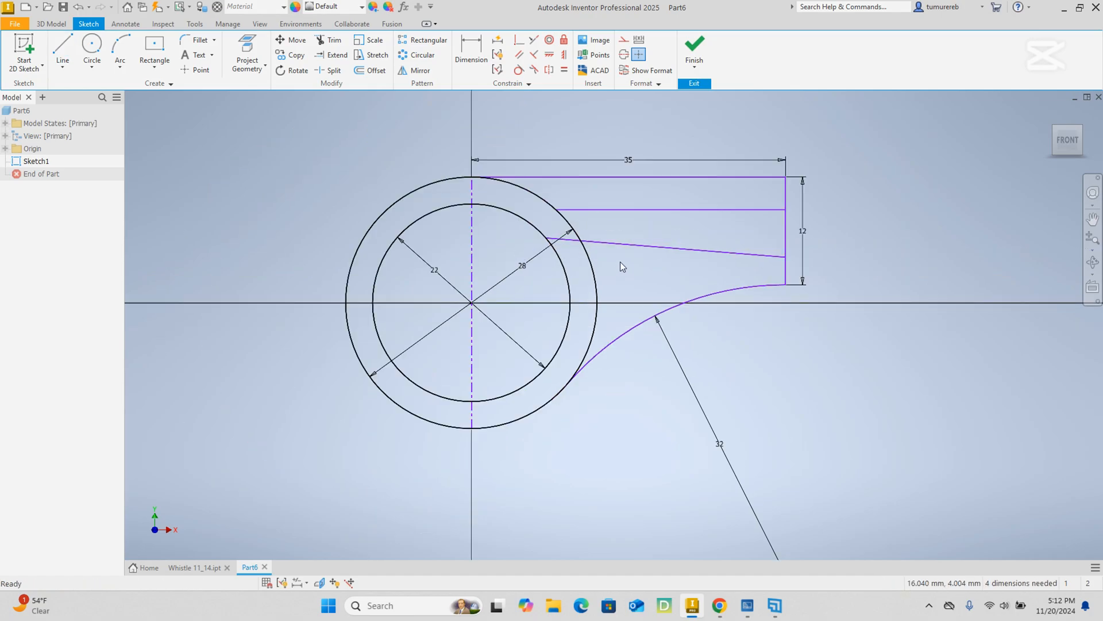
Dimension the angle between the sloped channel line and the 12 mm vertical line as 94 degrees.
left_click(471, 49)
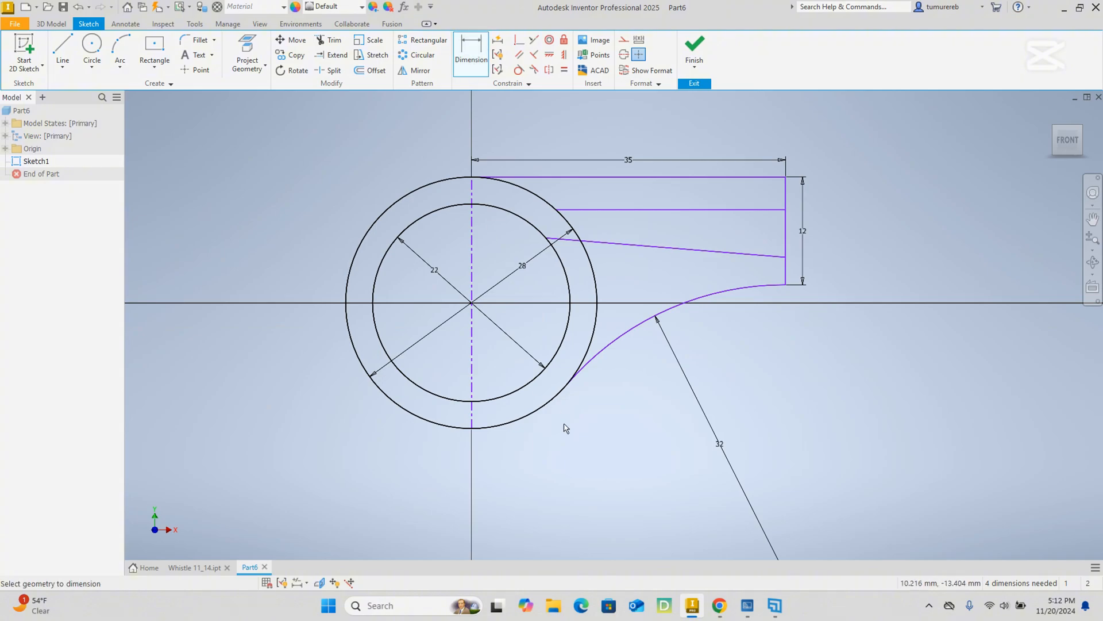
left_click(747, 254)
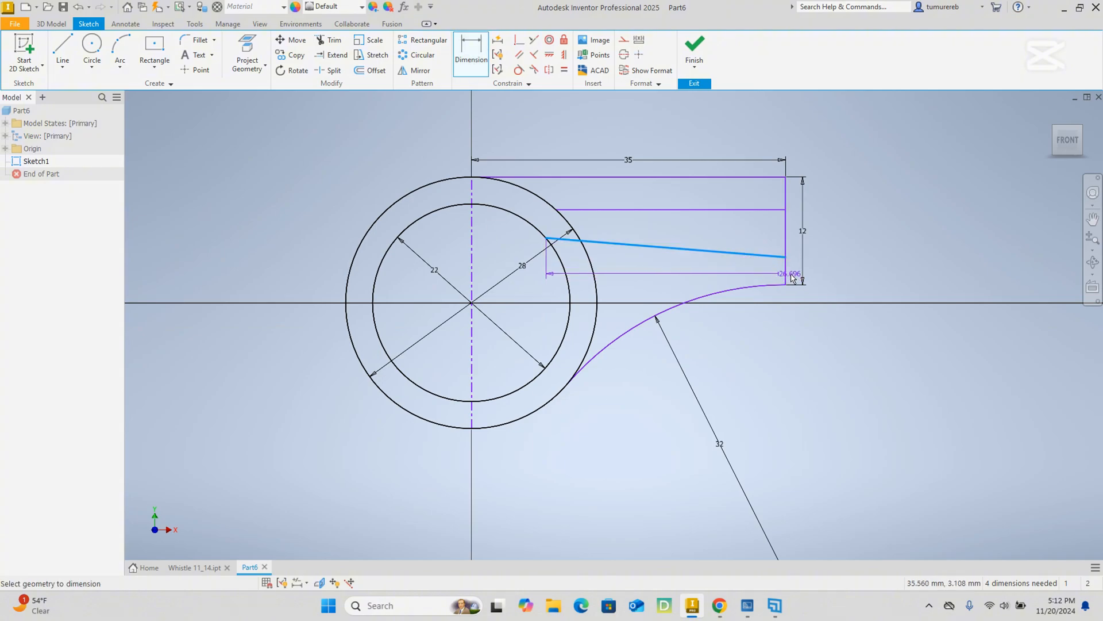
left_click(786, 271)
scroll(780, 270, "up", 5)
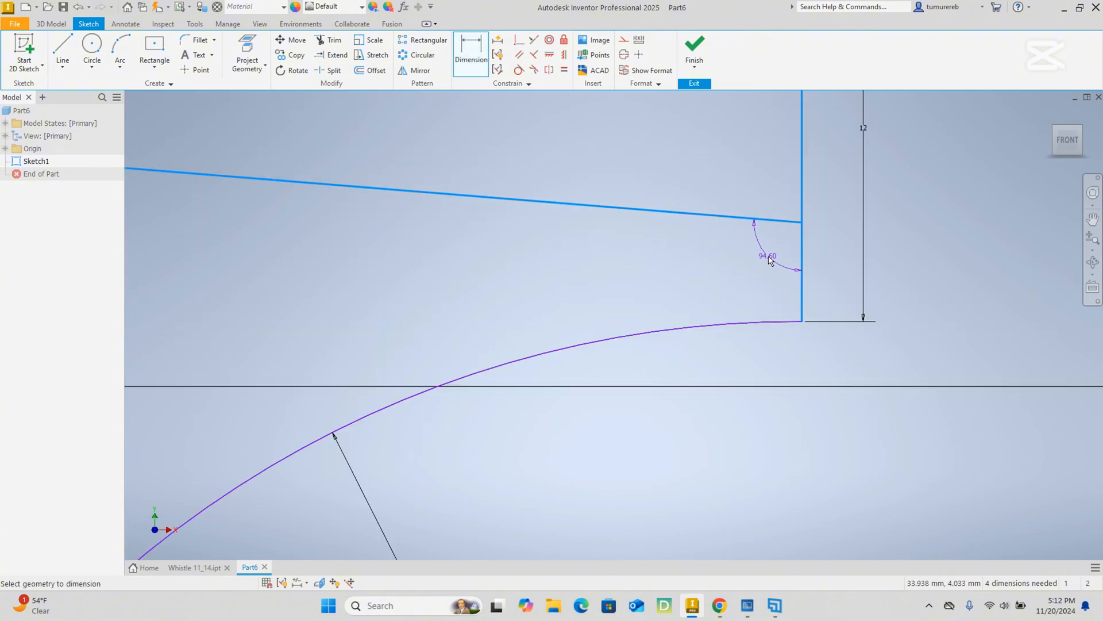
left_click(770, 261)
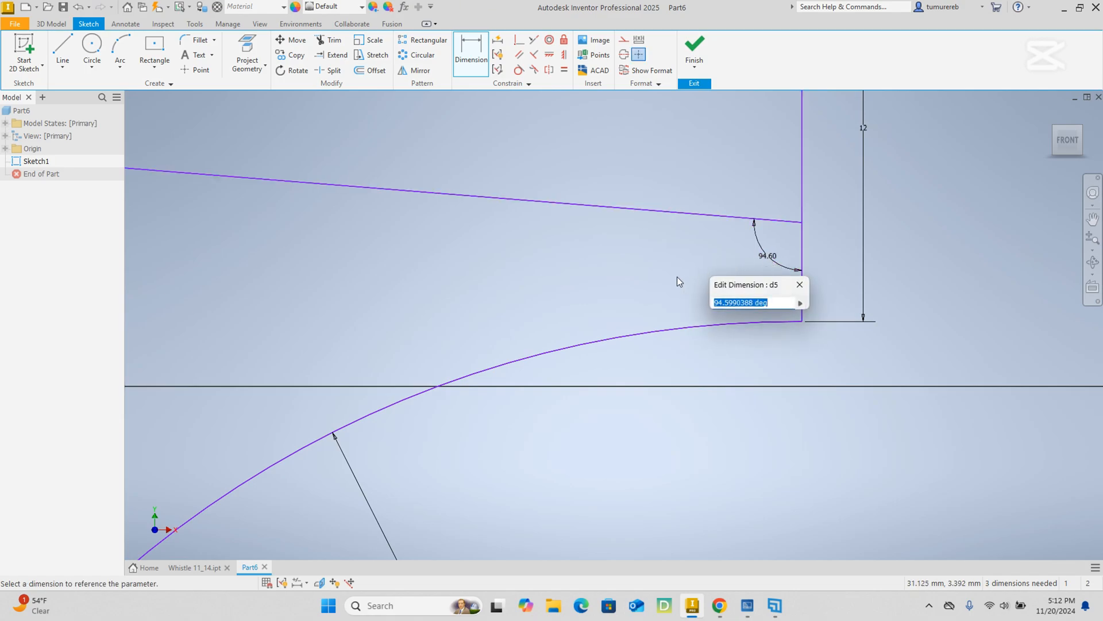
type("94")
key("Return")
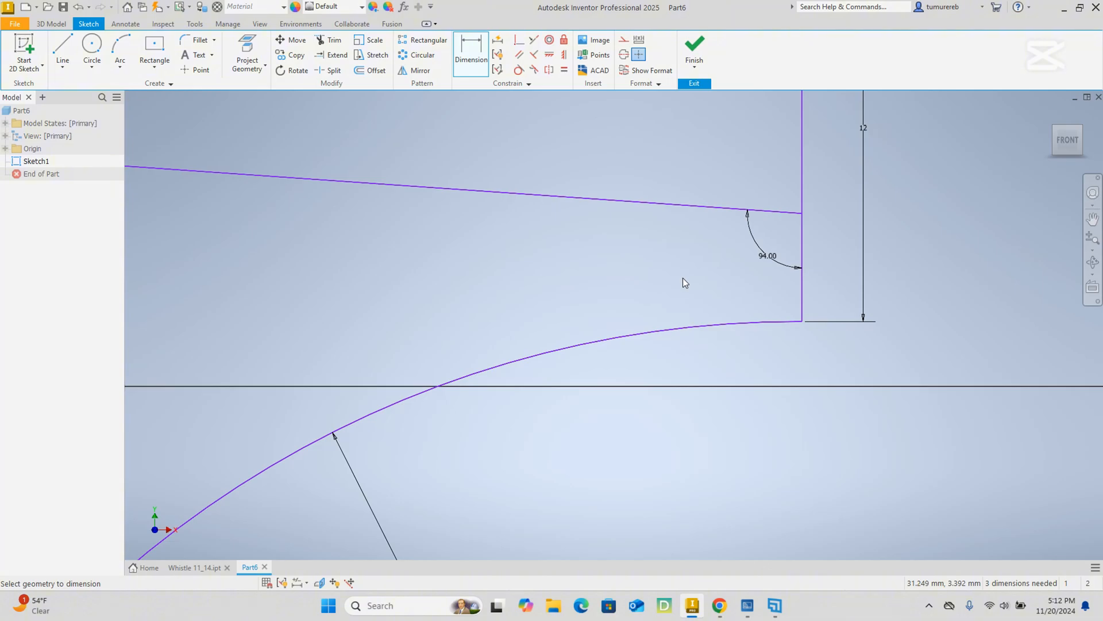
scroll(684, 281, "down", 4)
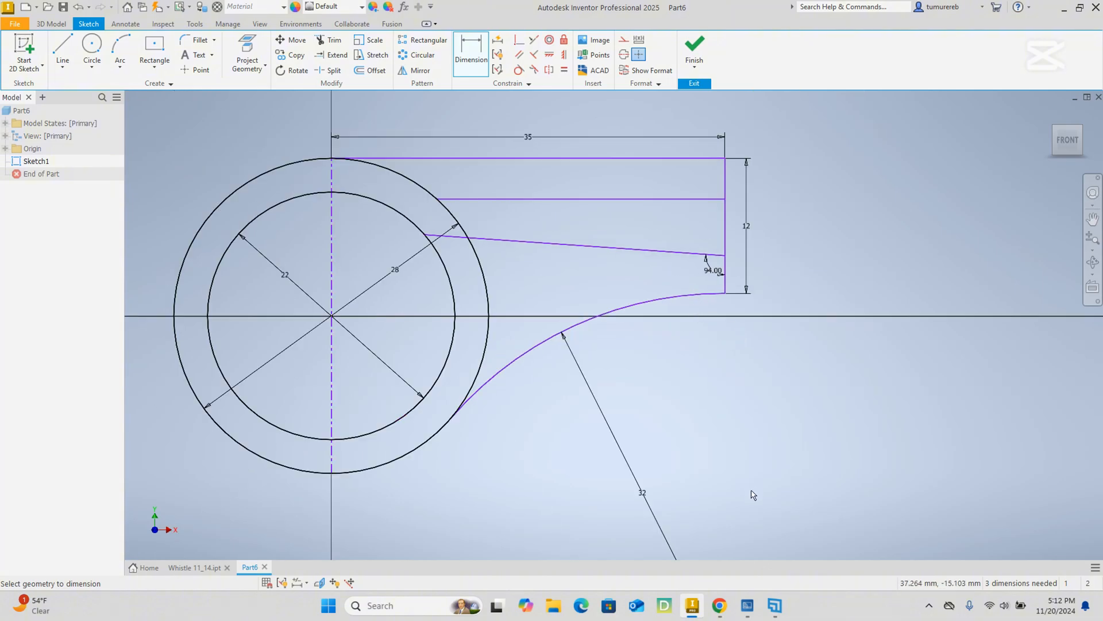
Switch to the whistle PDF, check the wall thickness and channel dimensions in Section A-A, and return to Inventor.
left_click(719, 605)
scroll(568, 376, "down", 3)
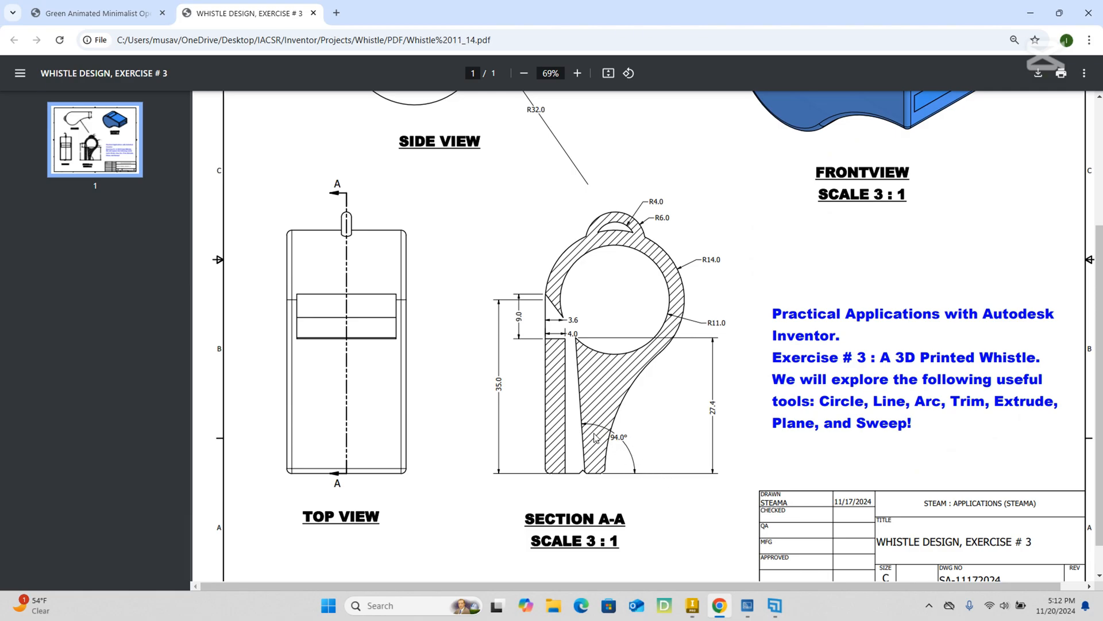
scroll(650, 479, "up", 1)
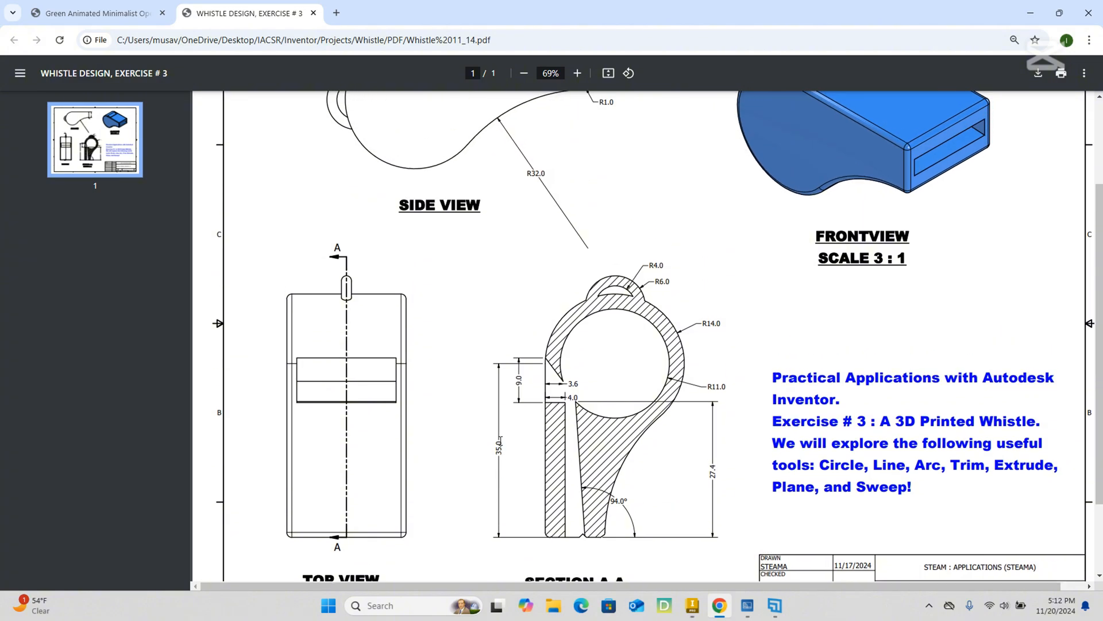
scroll(503, 446, "up", 1)
scroll(509, 447, "down", 1)
left_click(692, 605)
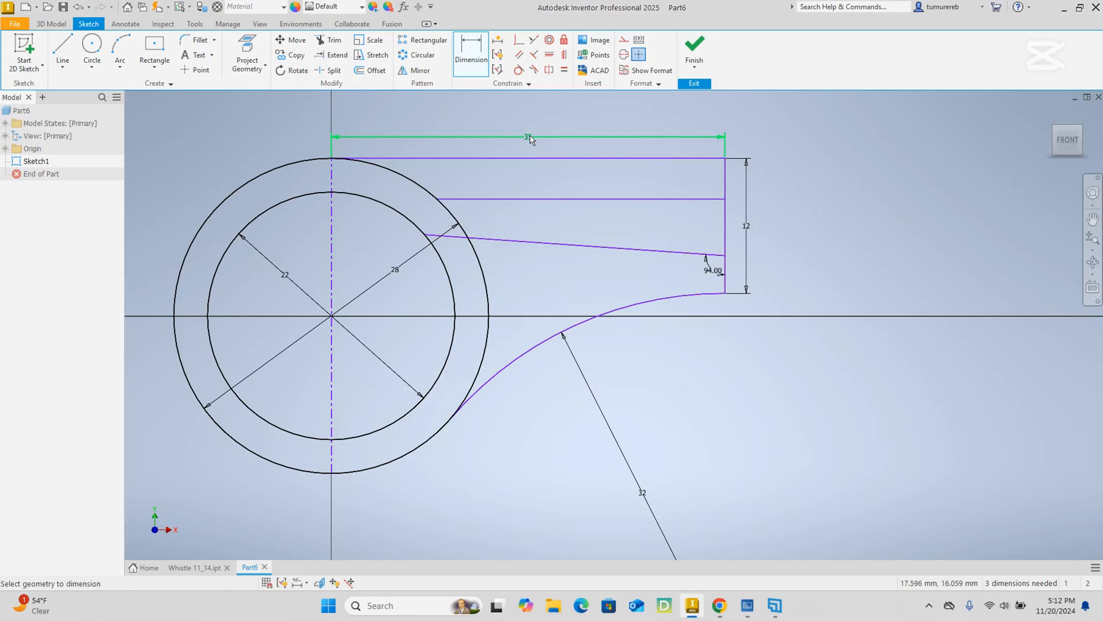
End the Dimension command and inspect the two channel lines between the mouthpiece end and the circles.
scroll(705, 281, "down", 3)
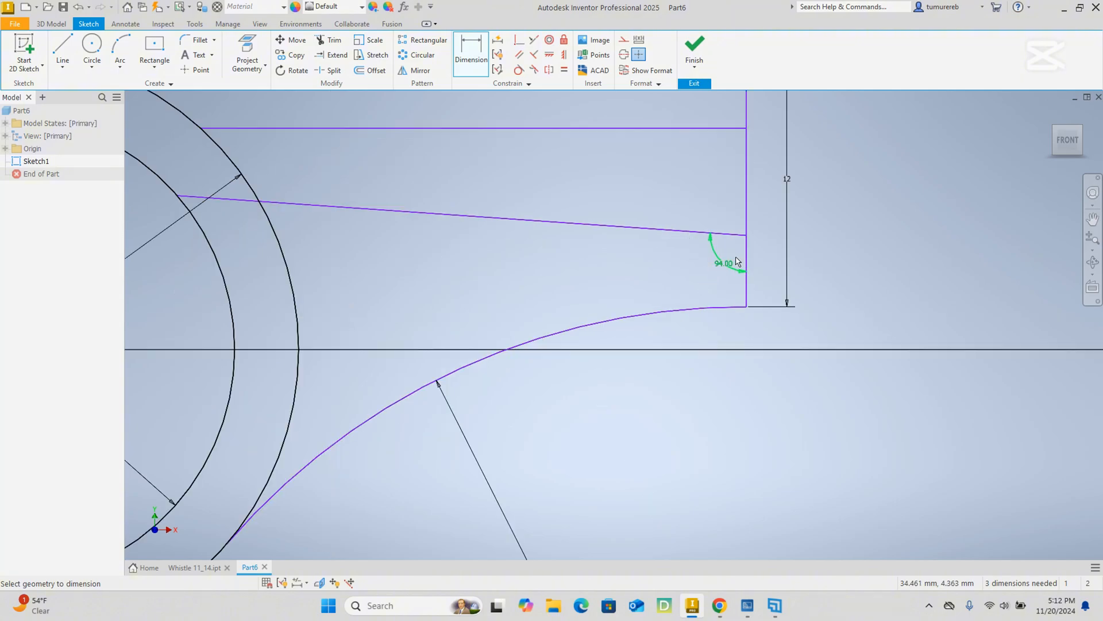
scroll(737, 261, "down", 3)
scroll(738, 262, "up", 3)
middle_click_drag(650, 407, 724, 447)
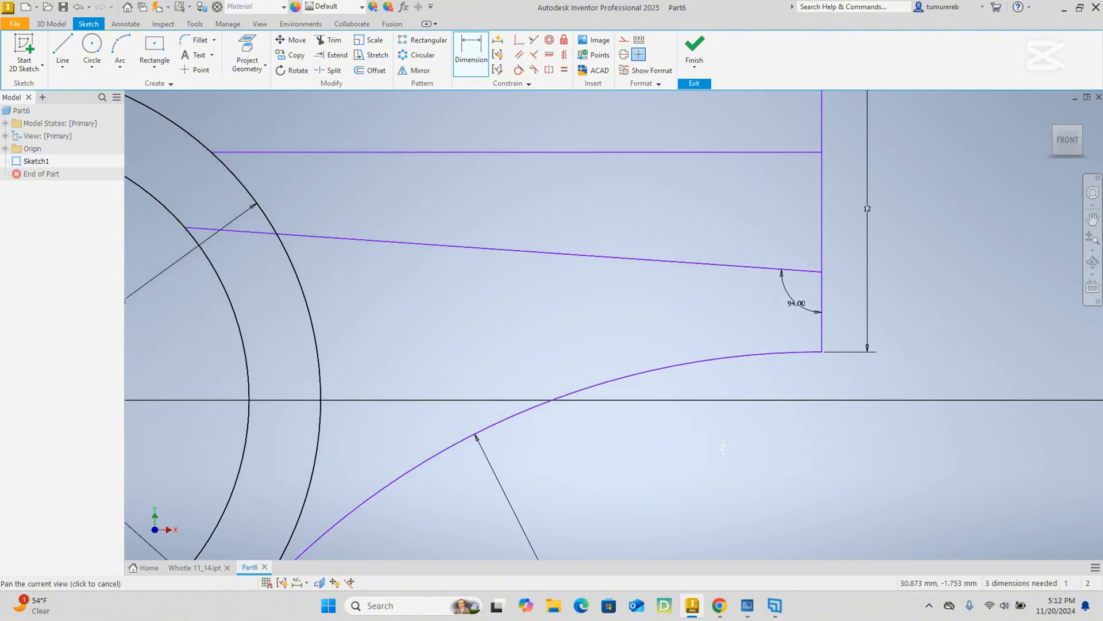
scroll(723, 447, "up", 3)
middle_click_drag(531, 348, 652, 330)
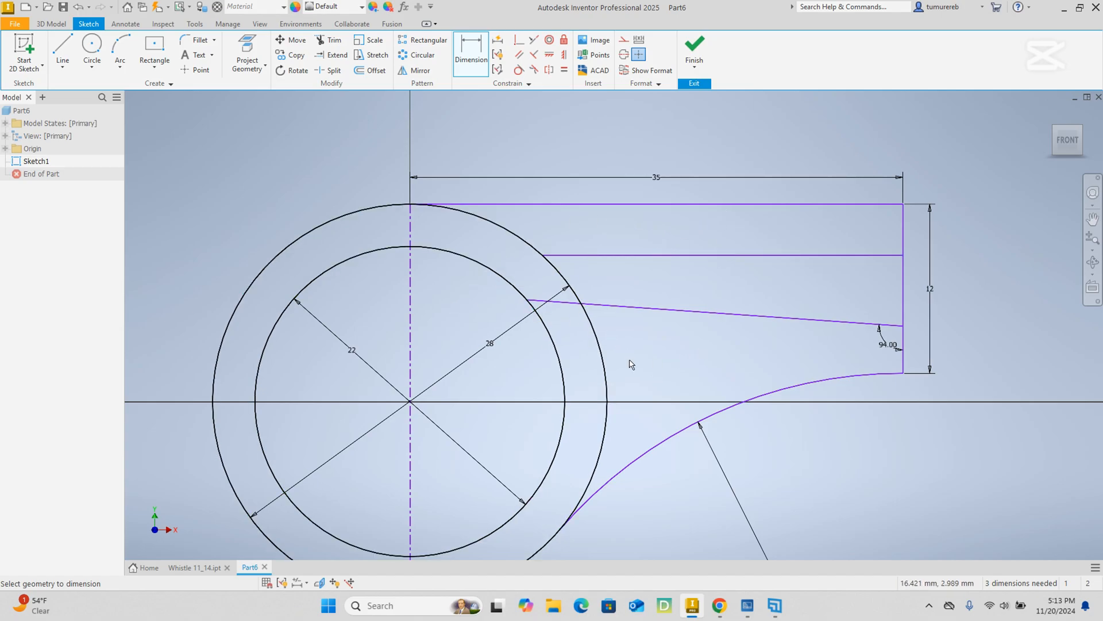
middle_click_drag(668, 346, 660, 296)
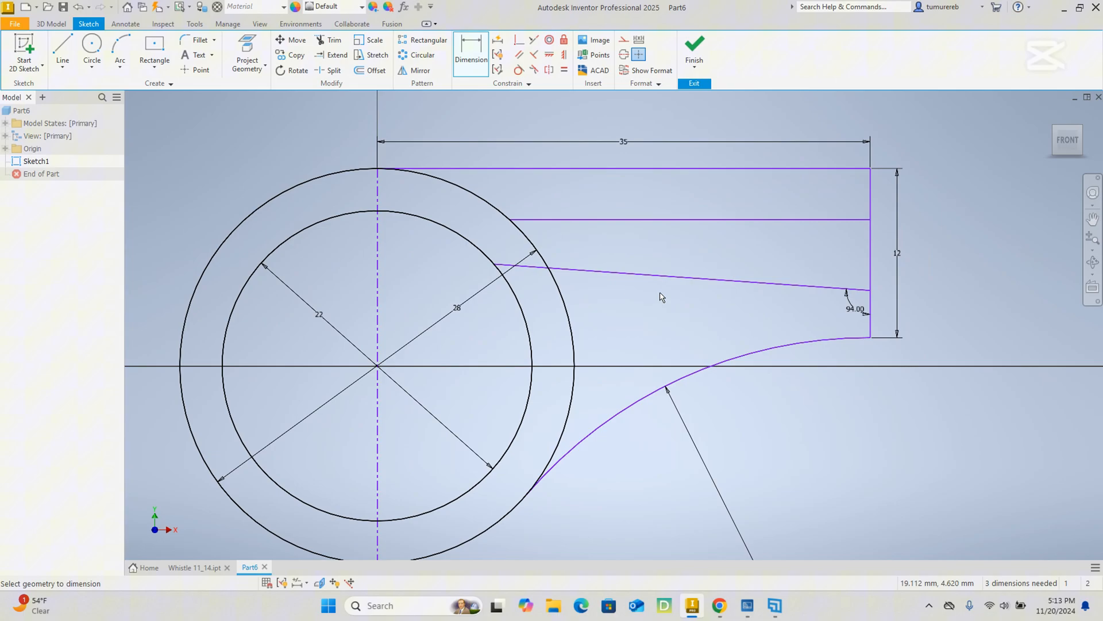
right_click(816, 415)
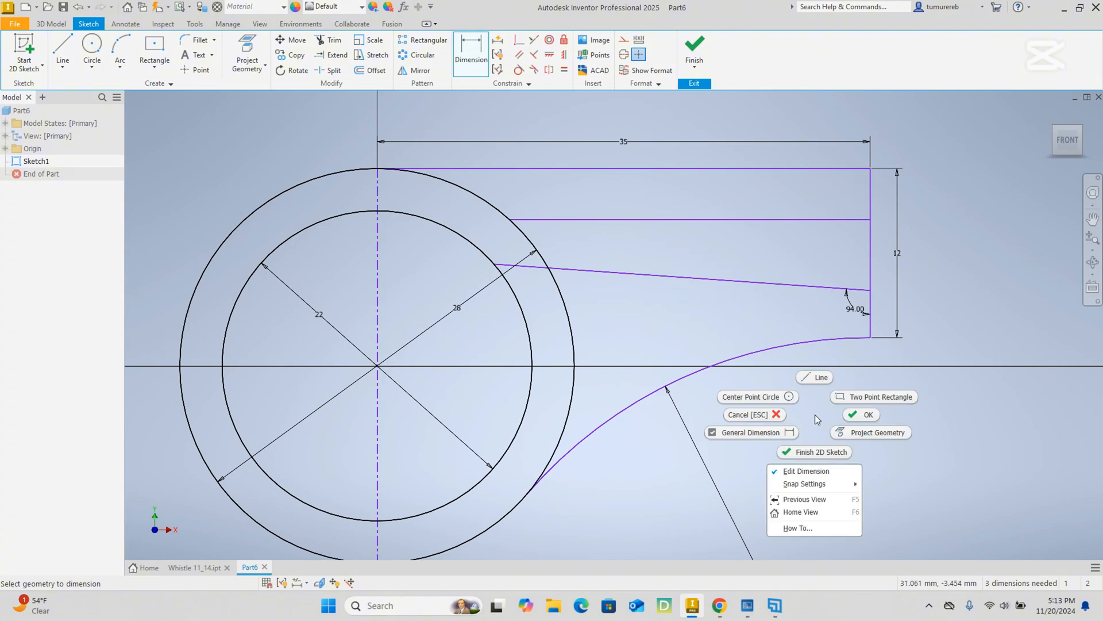
left_click(854, 413)
scroll(855, 306, "up", 6)
scroll(866, 330, "down", 5)
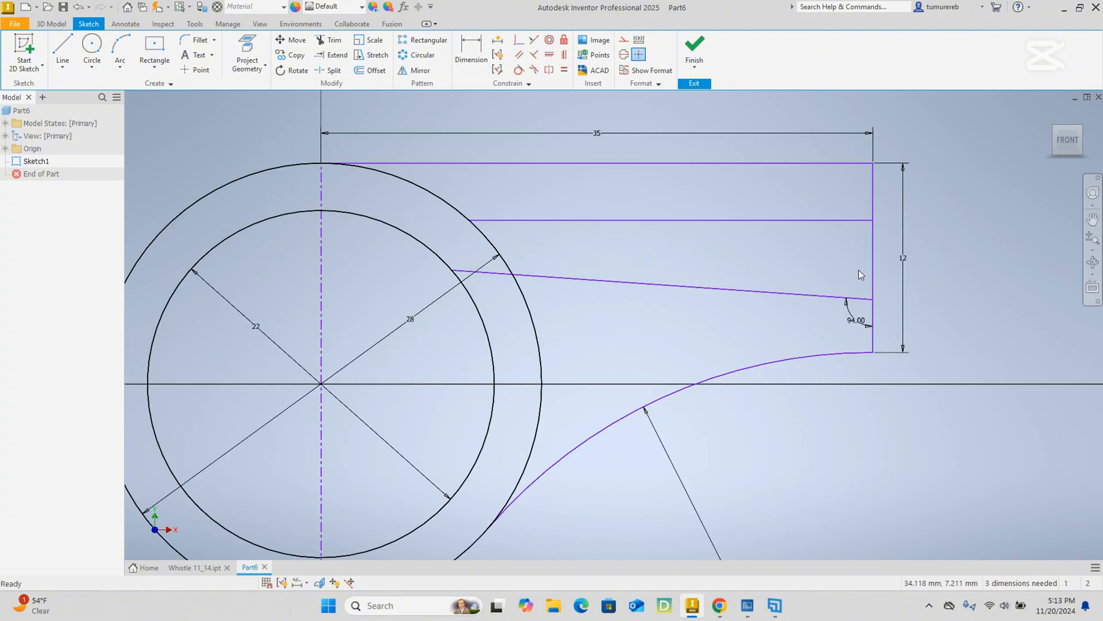
middle_click_drag(859, 271, 861, 347)
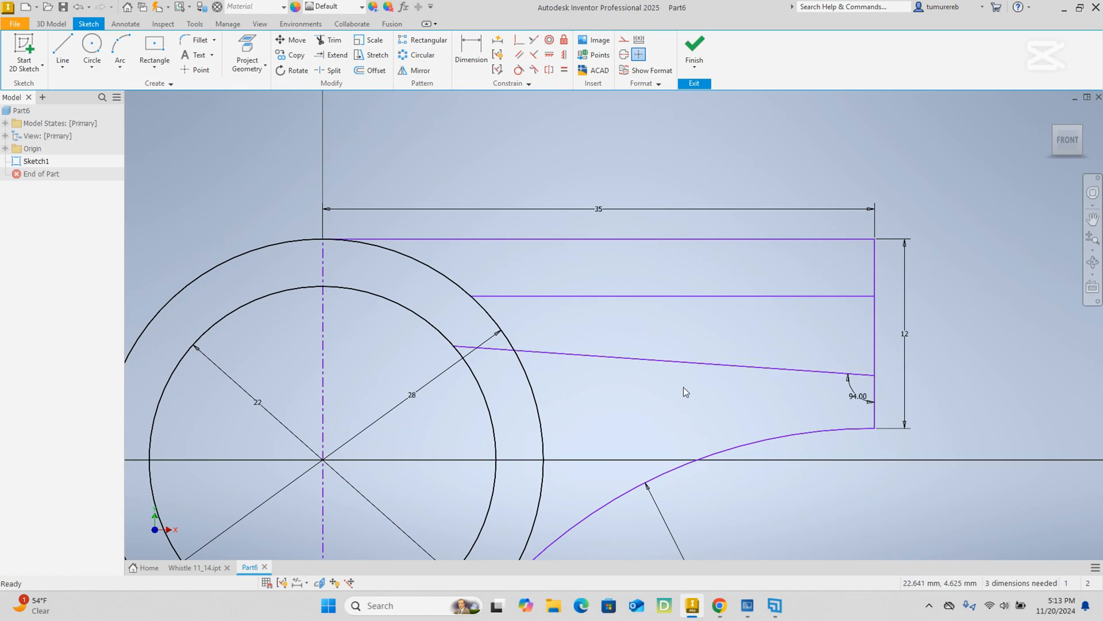
middle_click_drag(686, 385, 609, 328)
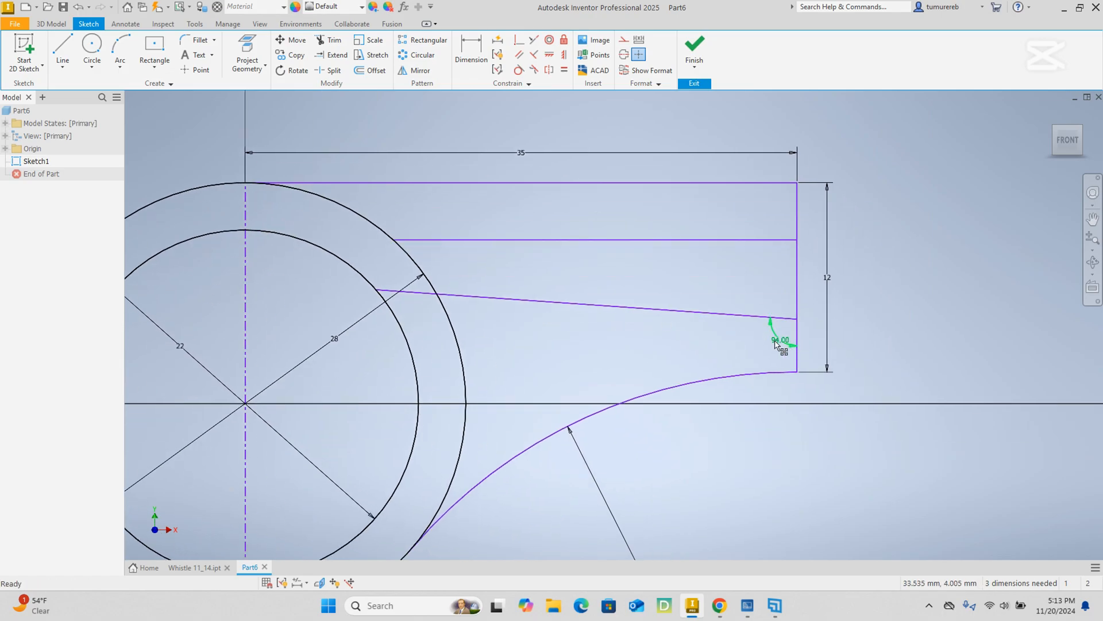
scroll(781, 342, "up", 1)
middle_click_drag(350, 211, 488, 248)
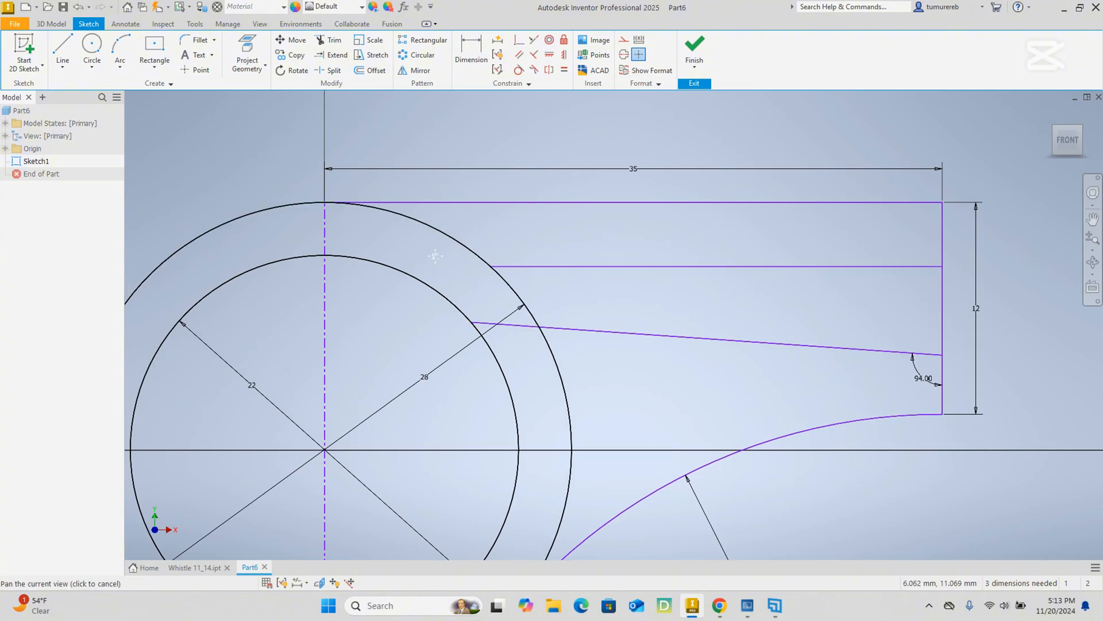
scroll(574, 247, "down", 5)
scroll(708, 296, "up", 3)
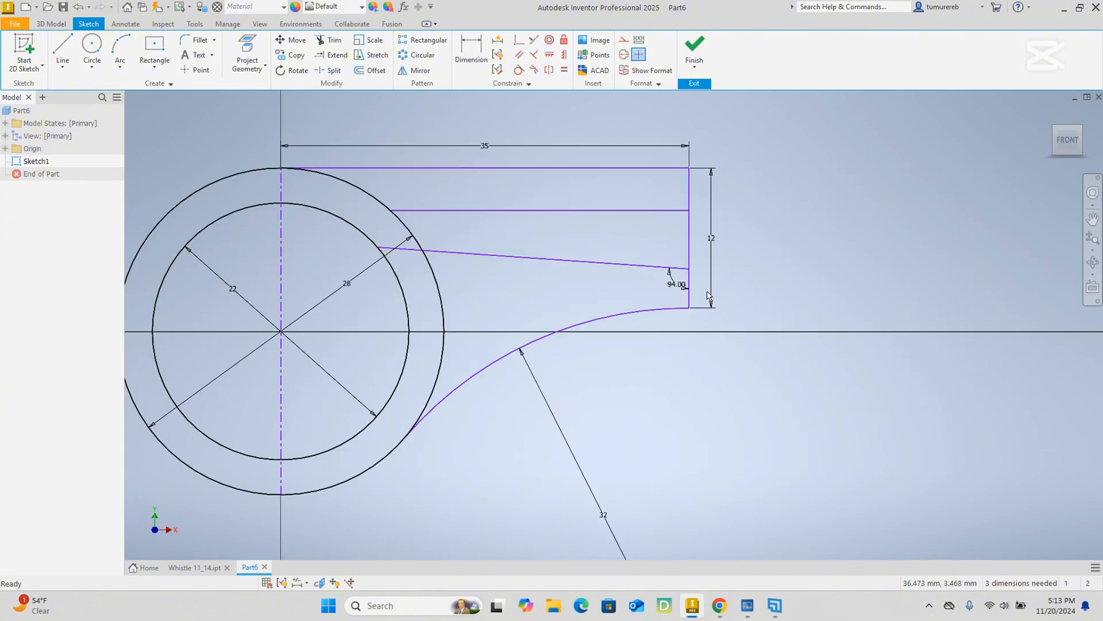
scroll(670, 279, "up", 2)
scroll(667, 279, "down", 4)
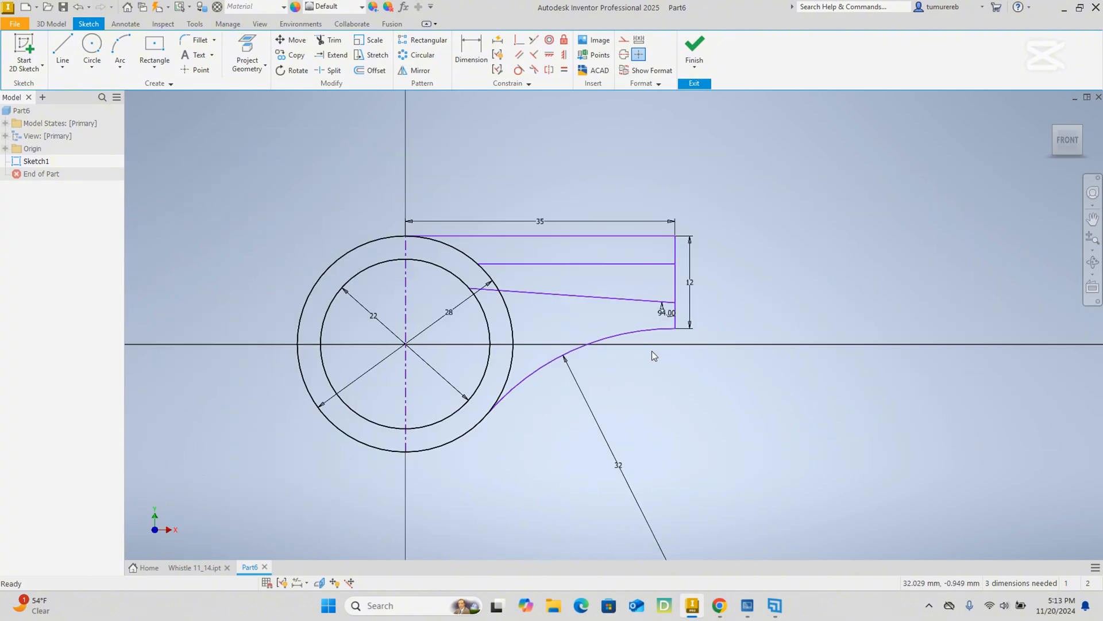
scroll(663, 303, "up", 3)
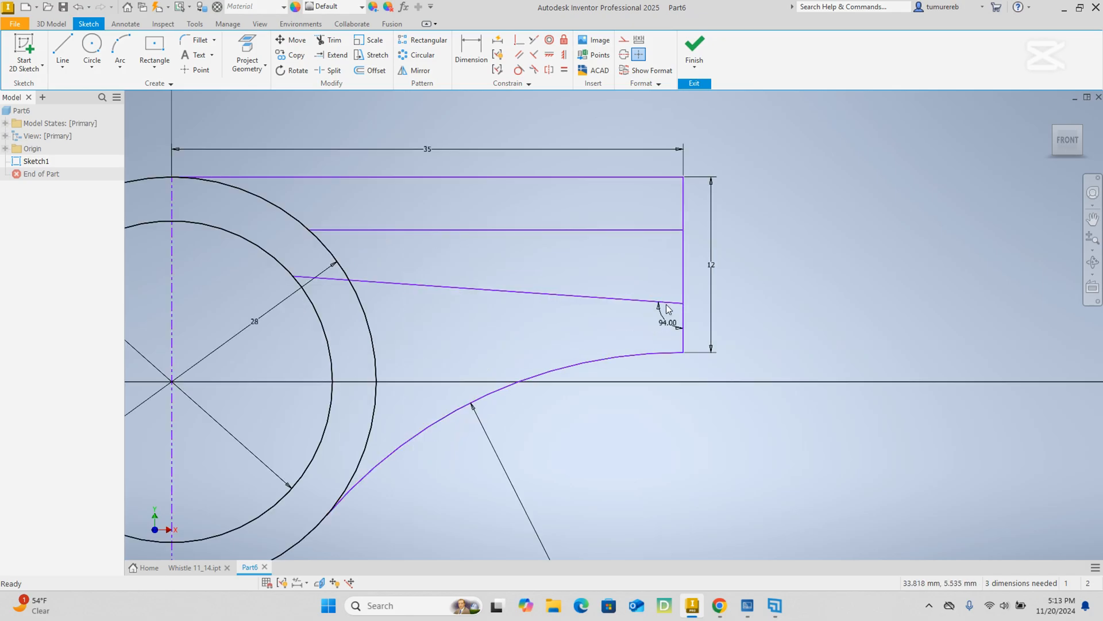
middle_click_drag(517, 311, 721, 381)
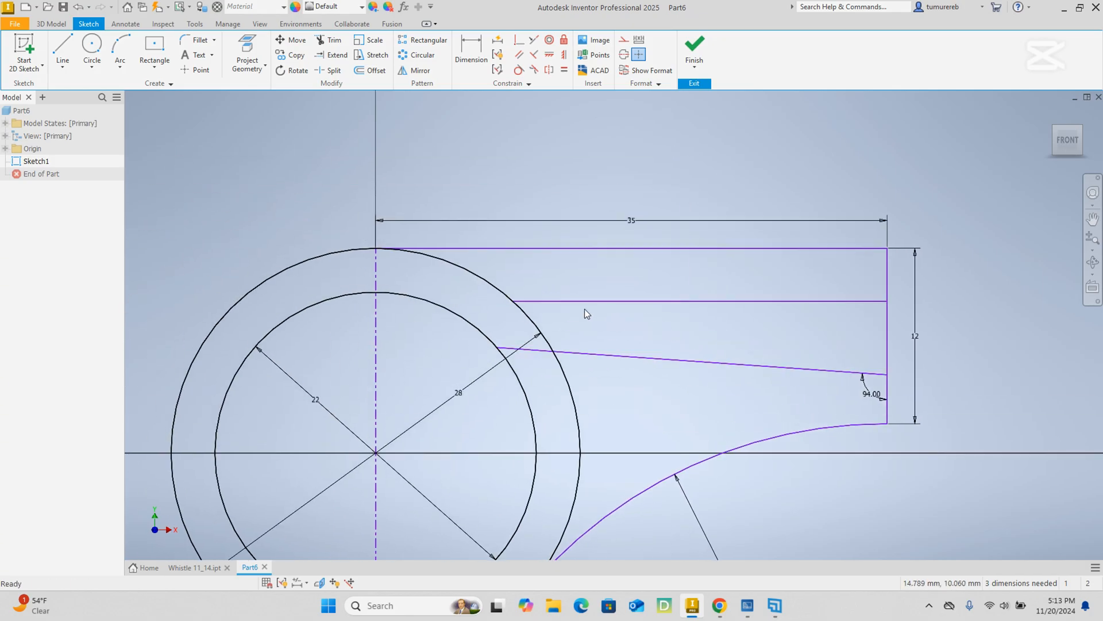
Draw a vertical line about 3.6 mm long from the inner end of the horizontal channel line up to the 35 mm line.
left_click(63, 49)
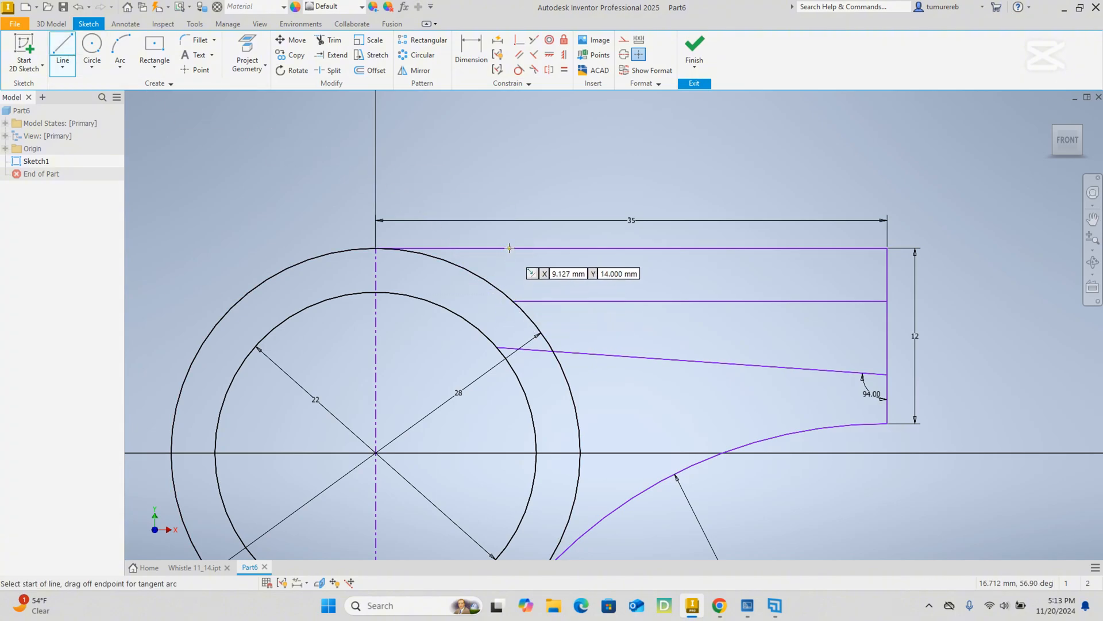
left_click(513, 301)
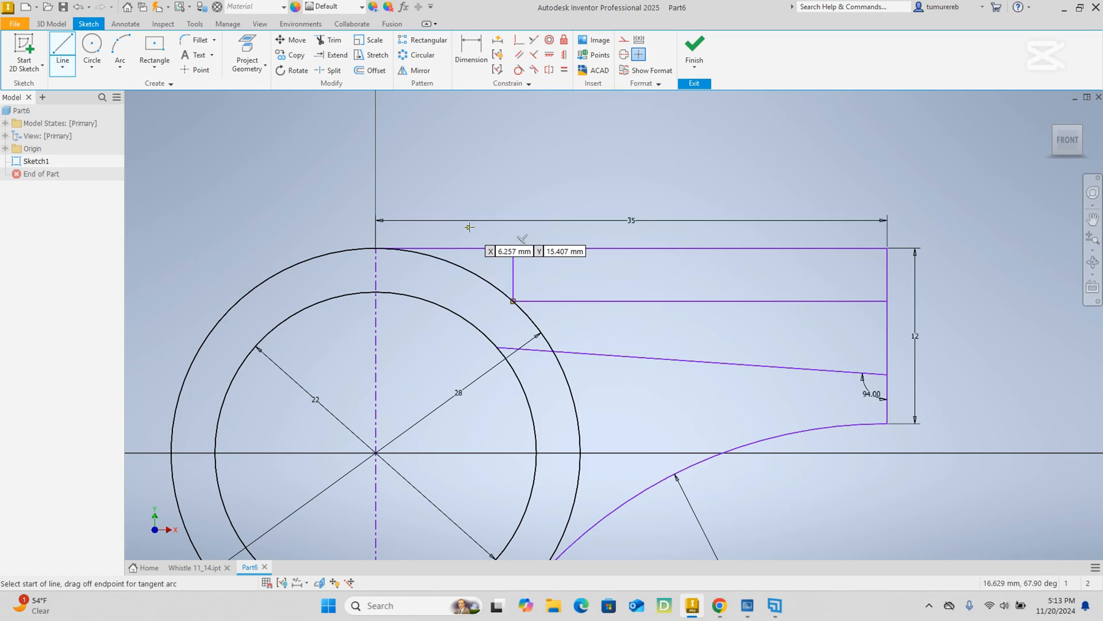
right_click(497, 191)
left_click(534, 197)
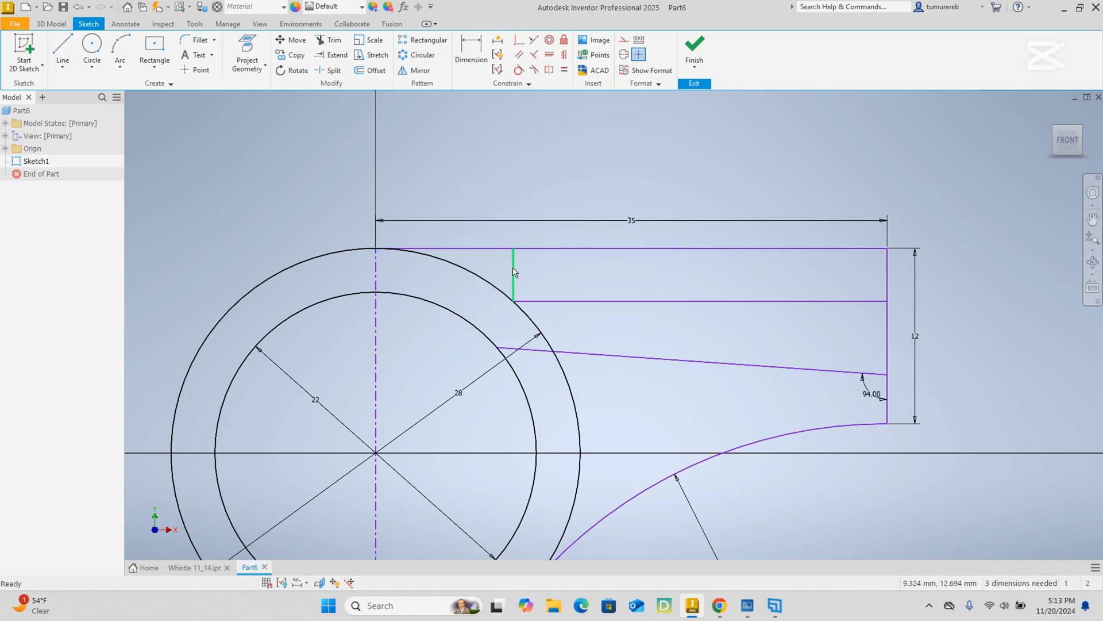
Dimension the short vertical line between the 35 mm line and the horizontal channel line as 4 mm.
left_click(481, 51)
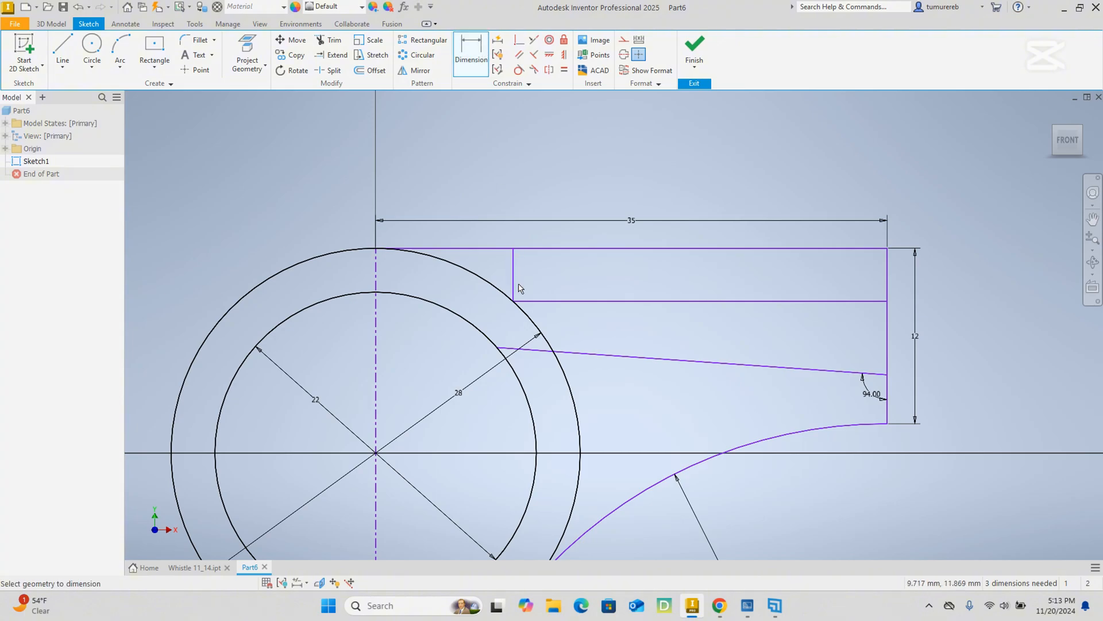
left_click(511, 249)
left_click(558, 274)
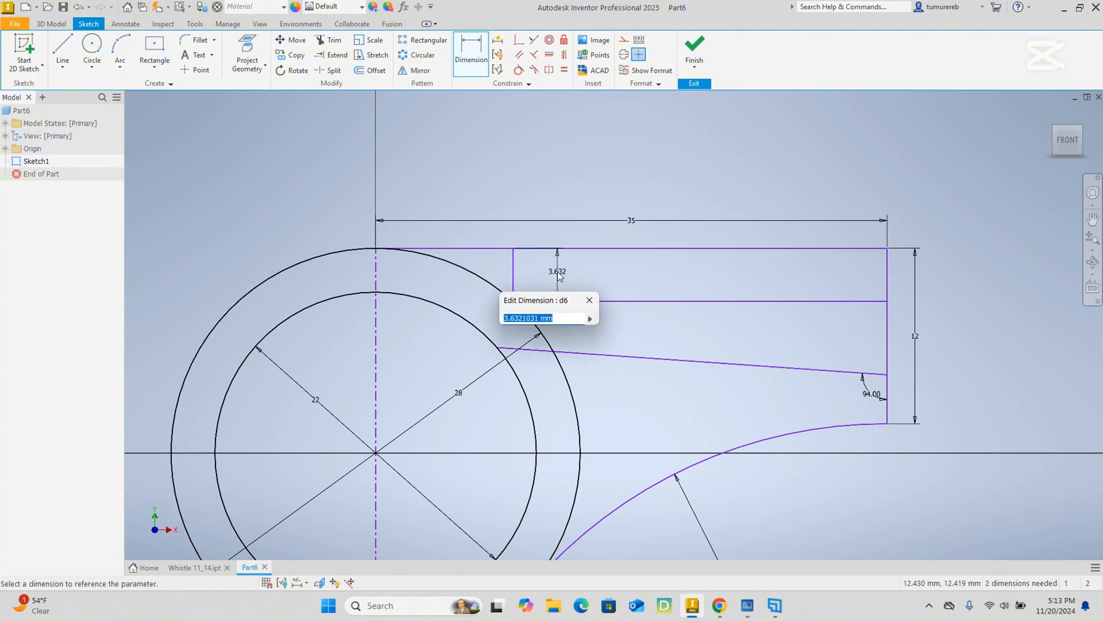
type("4")
key("Return")
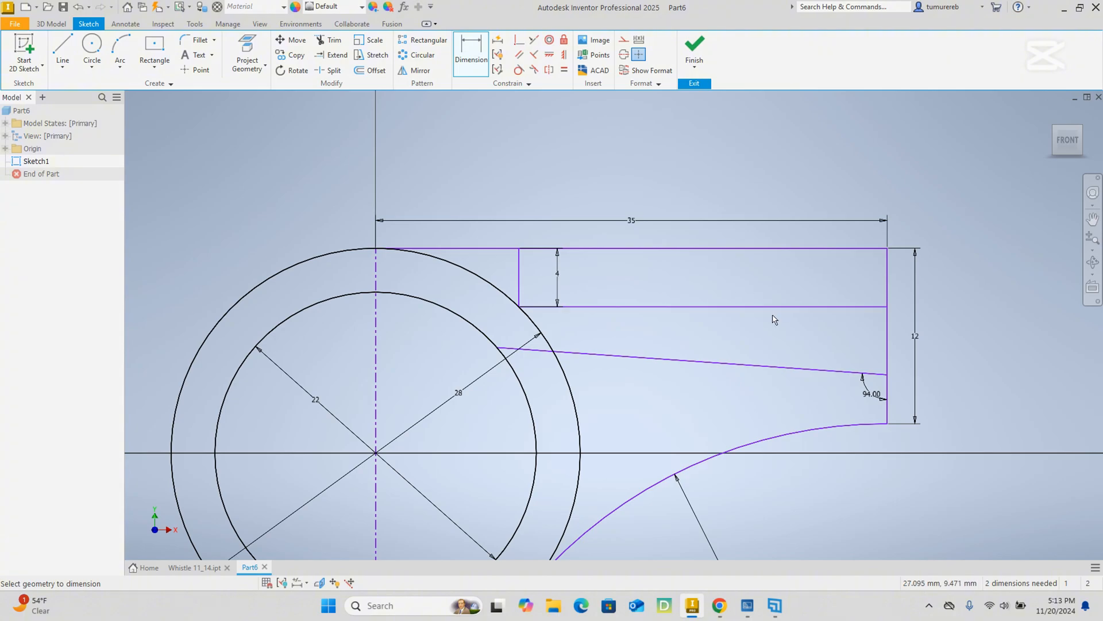
Dimension the mouthpiece end from the sloped channel line's endpoint down to the lower arc's endpoint as 4 mm.
scroll(838, 321, "down", 3)
scroll(844, 368, "up", 3)
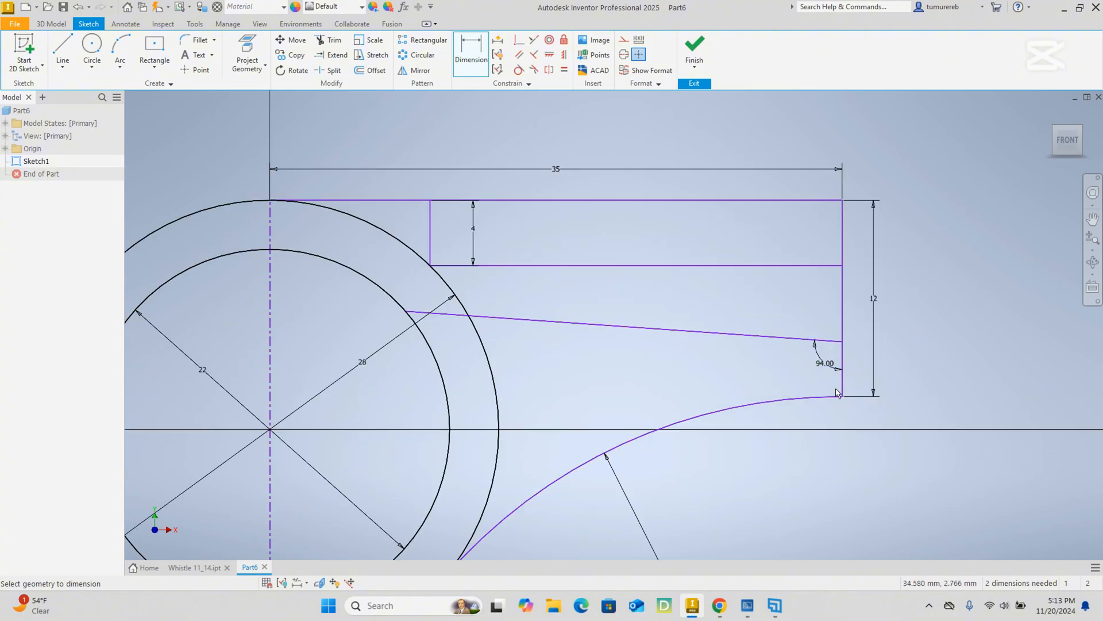
left_click(842, 397)
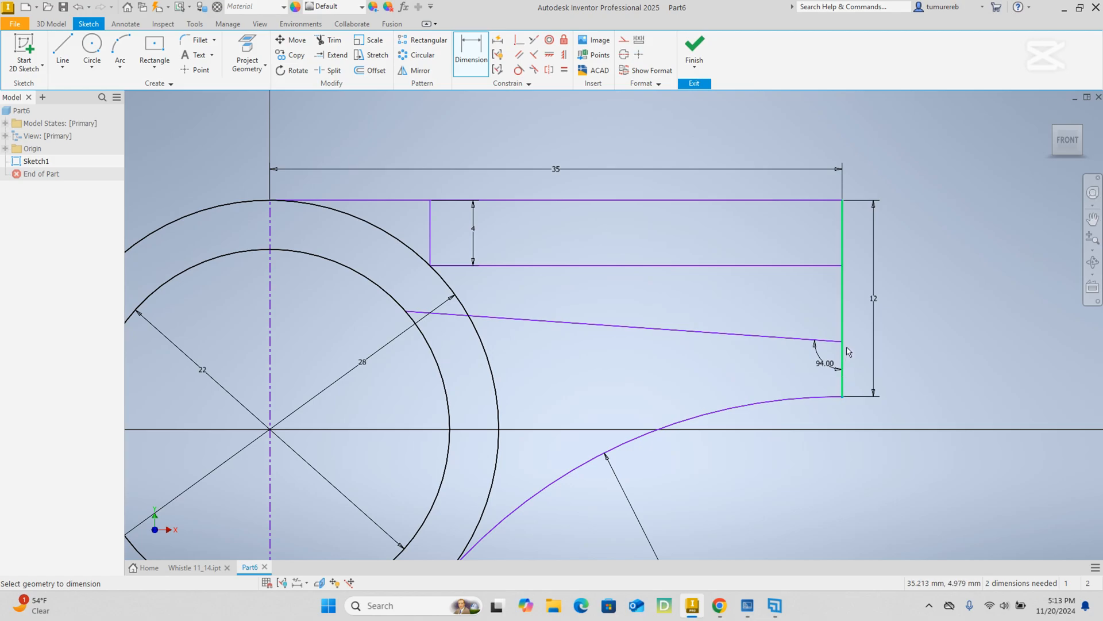
left_click(842, 341)
left_click(861, 368)
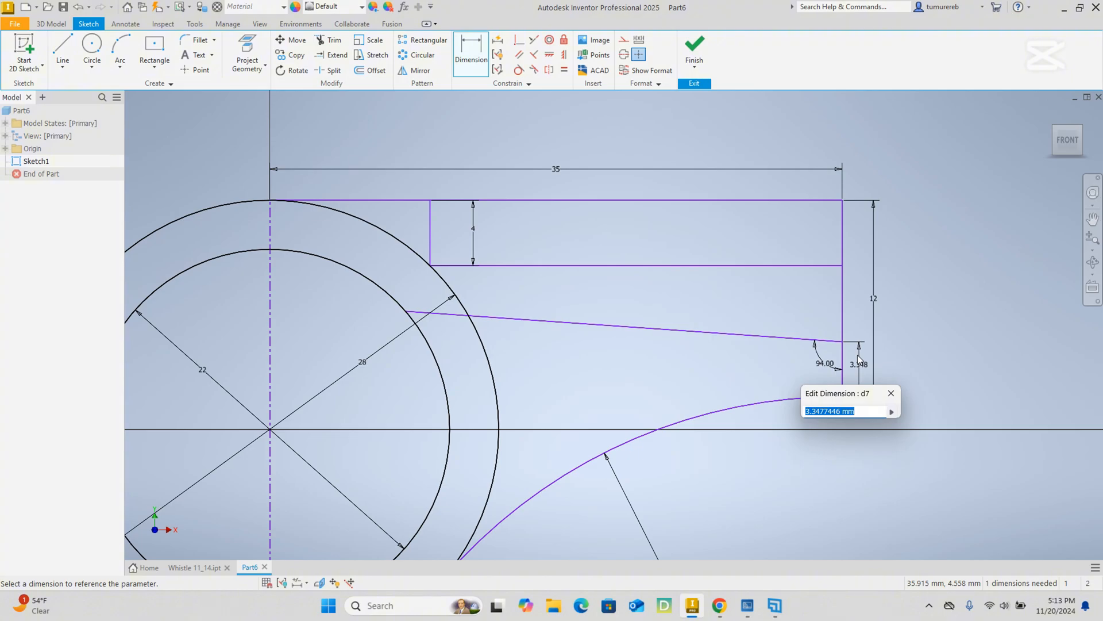
type("4")
key("Return")
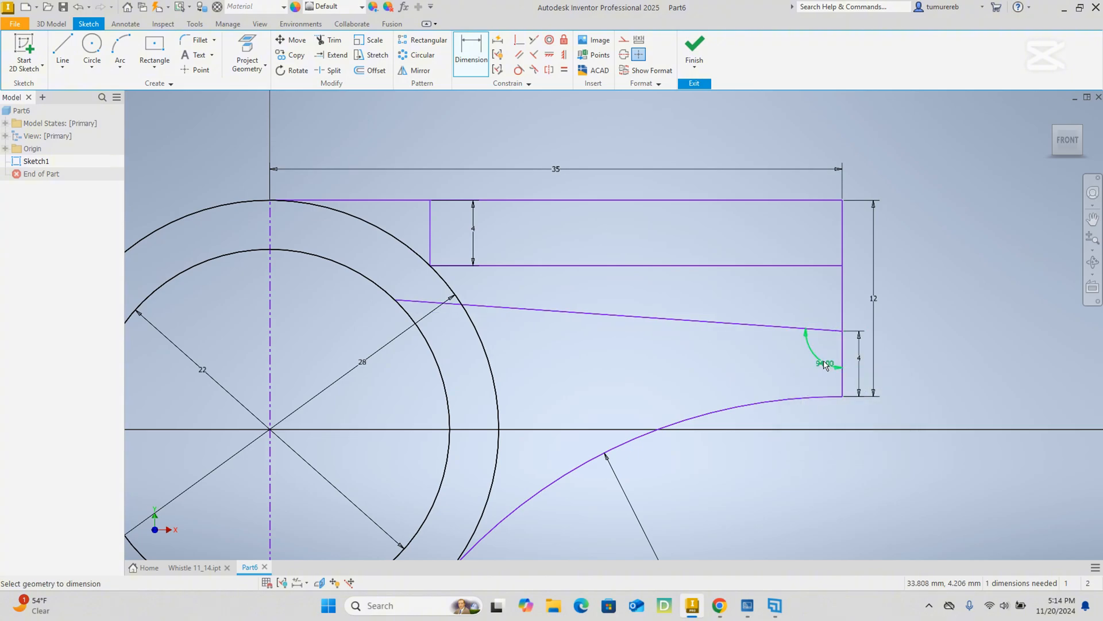
Switch to the whistle PDF, examine the side view and Section A-A around the air opening, and return to Inventor.
scroll(805, 409, "down", 3)
middle_click_drag(760, 476, 733, 419)
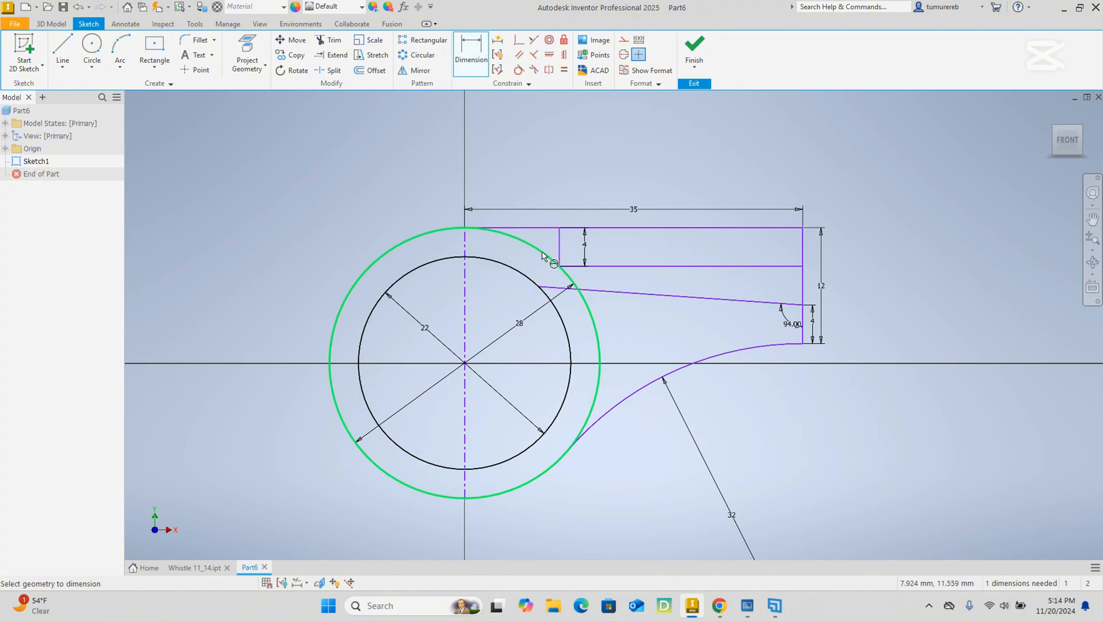
mouse_move(719, 606)
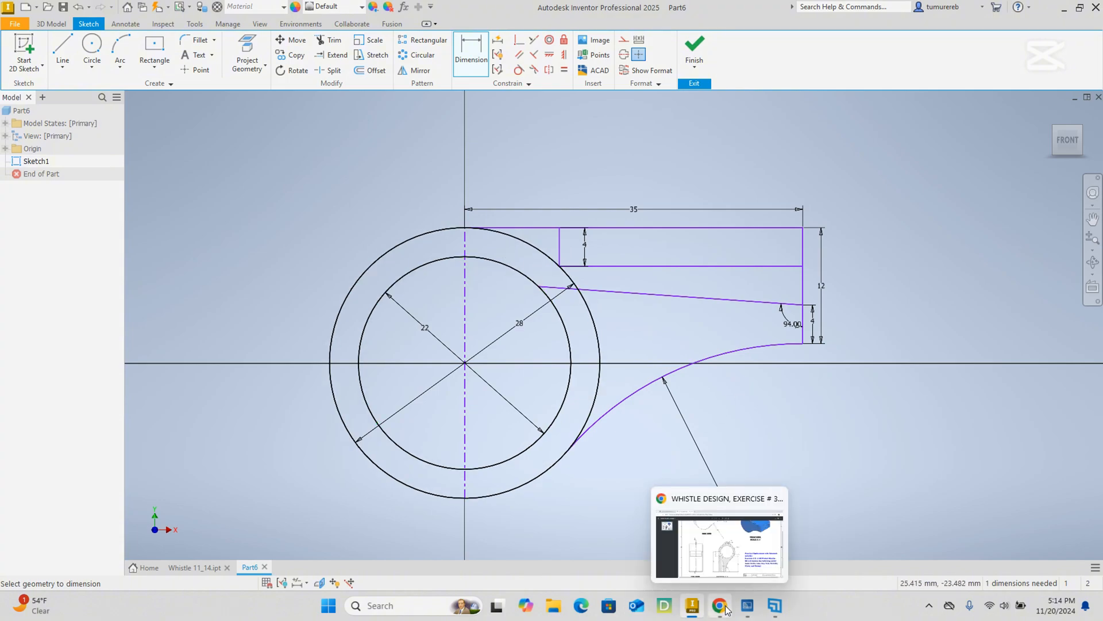
left_click(669, 509)
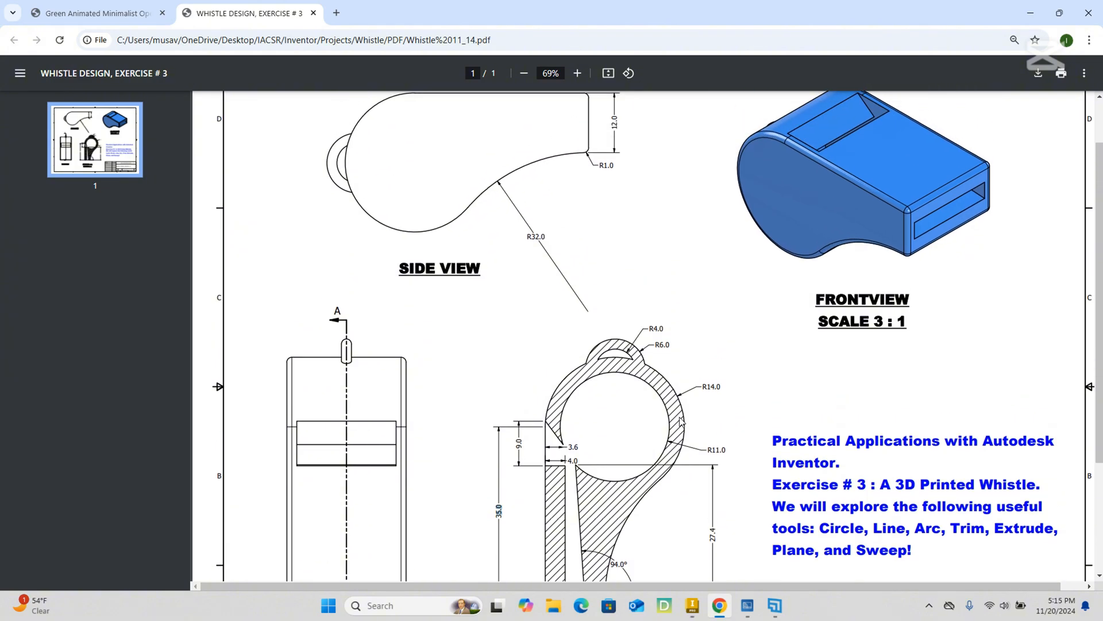
scroll(684, 431, "up", 2)
scroll(681, 425, "down", 4)
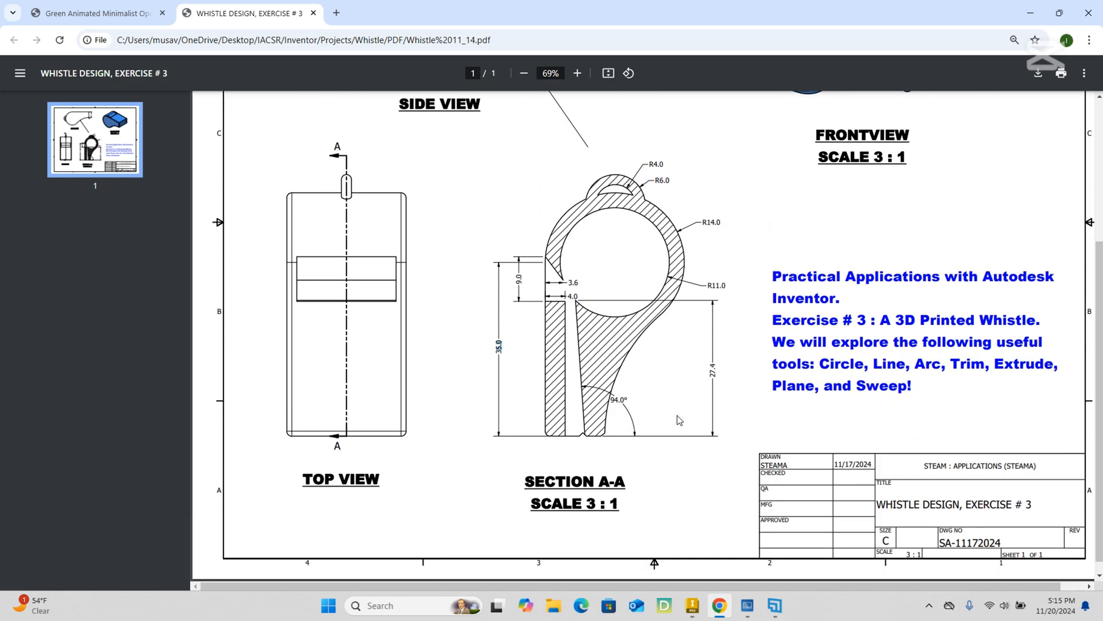
scroll(673, 411, "up", 4)
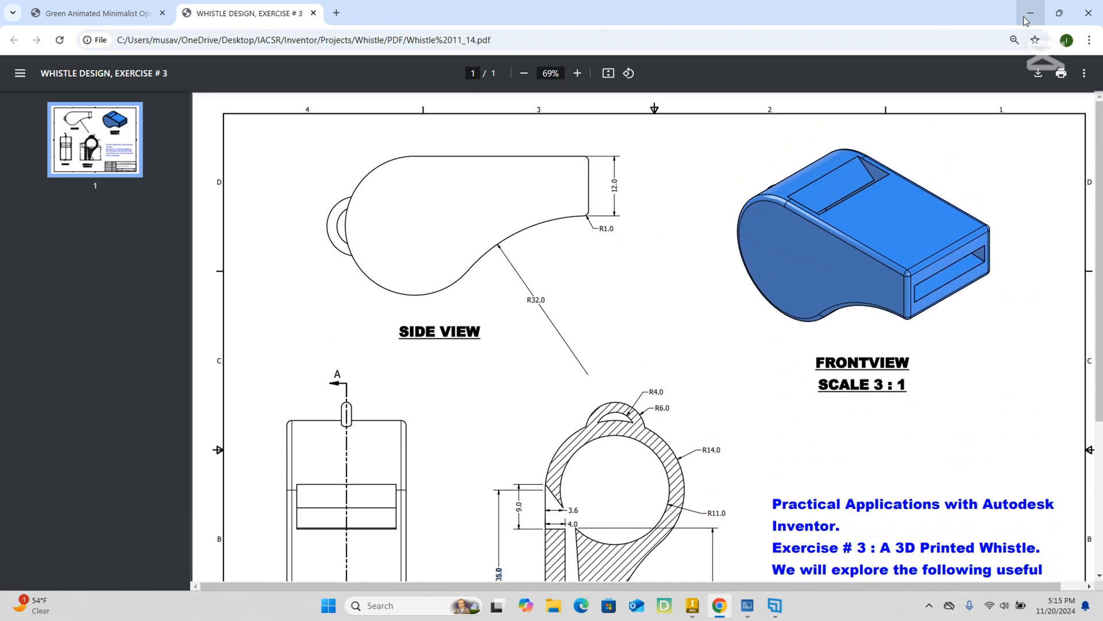
left_click(1028, 19)
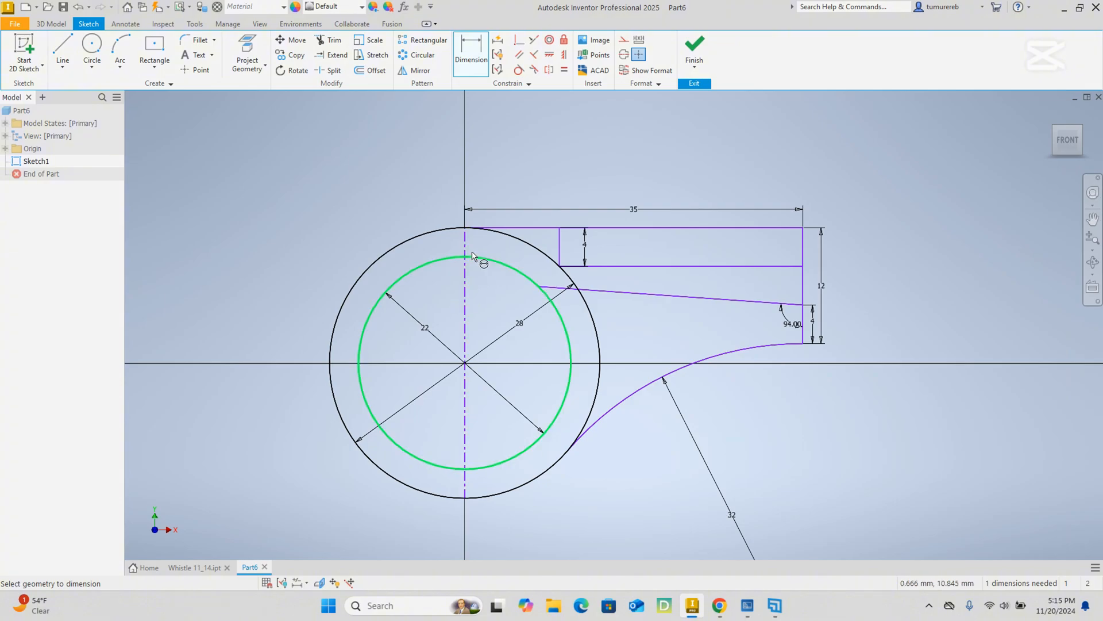
Draw a slanted line from the inner circle up across the centerline to the outer circle, about 61° from vertical.
left_click(63, 47)
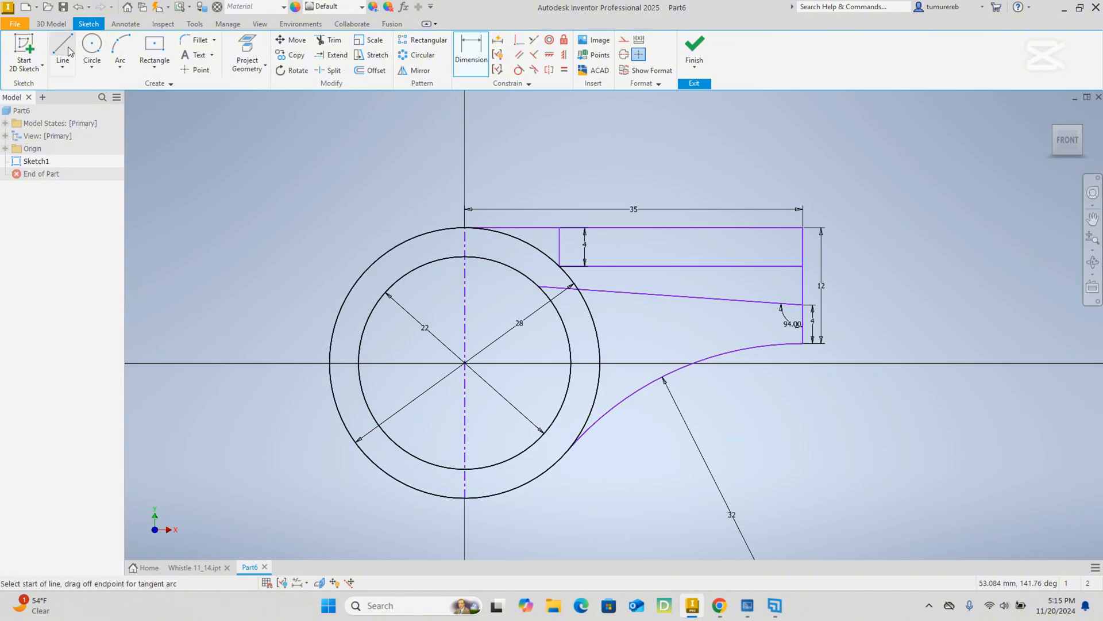
scroll(488, 258, "up", 3)
left_click(493, 256)
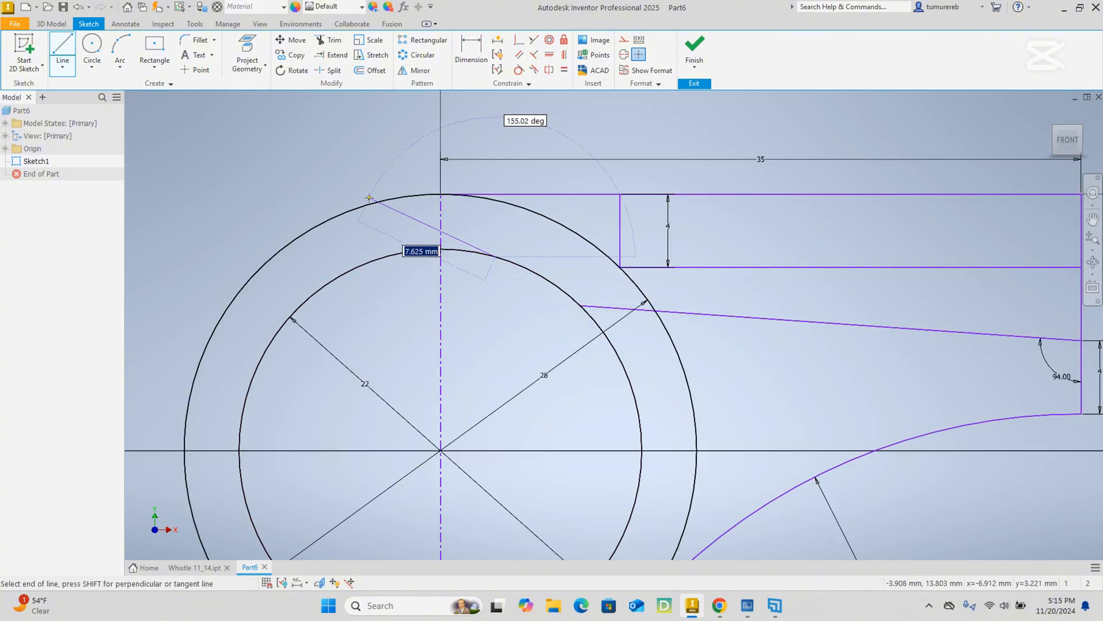
left_click(392, 200)
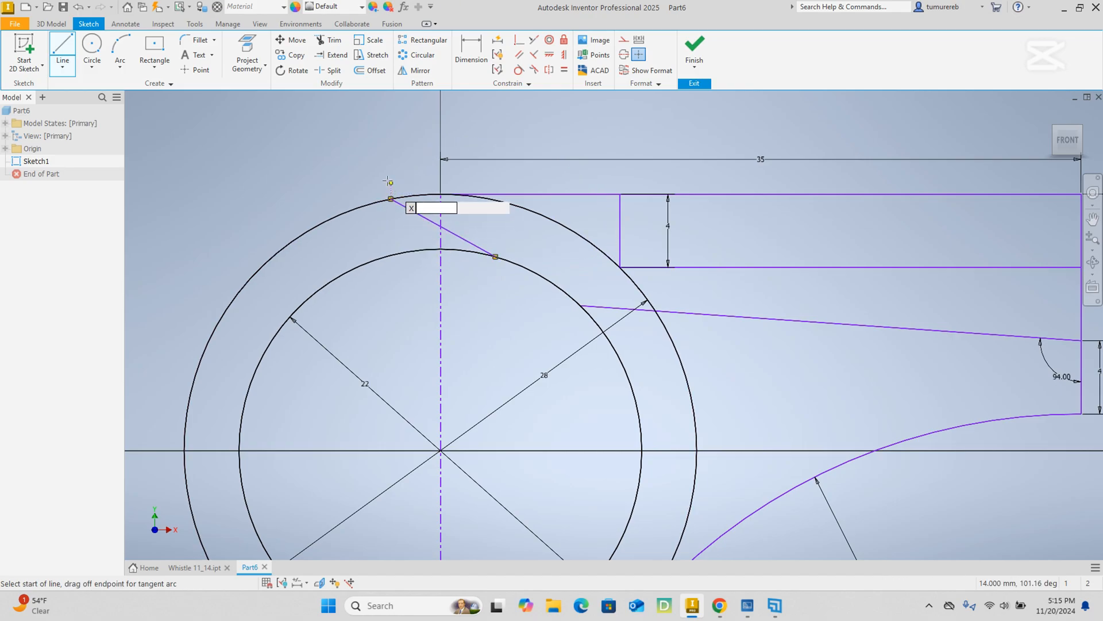
right_click(388, 169)
left_click(425, 168)
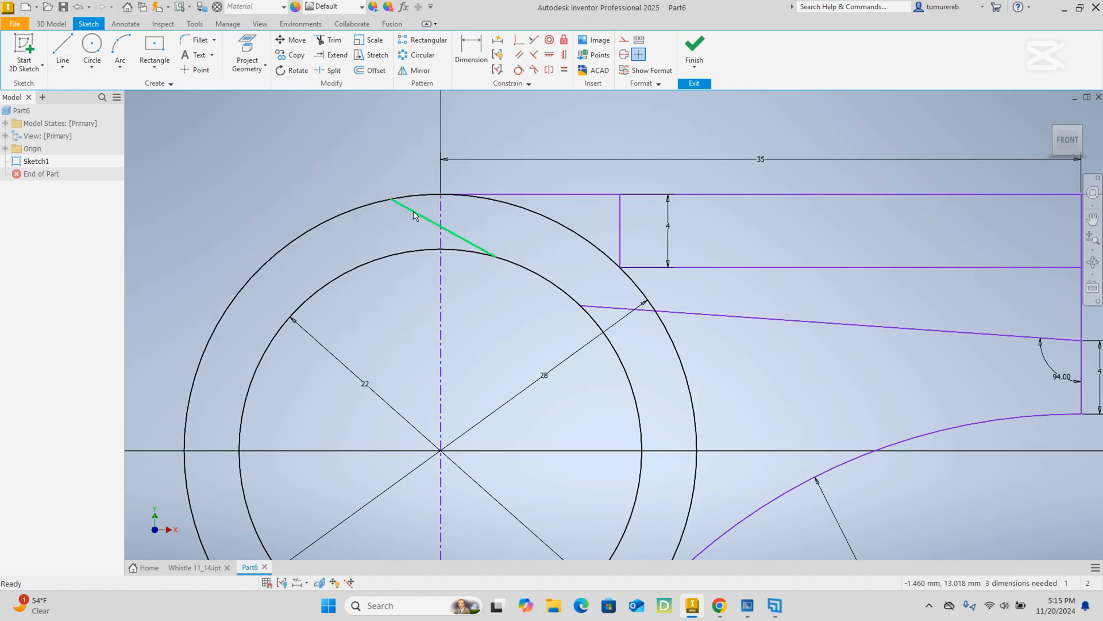
Dimension the angle between the slanted line and the vertical centerline as 53°.
scroll(423, 211, "up", 2)
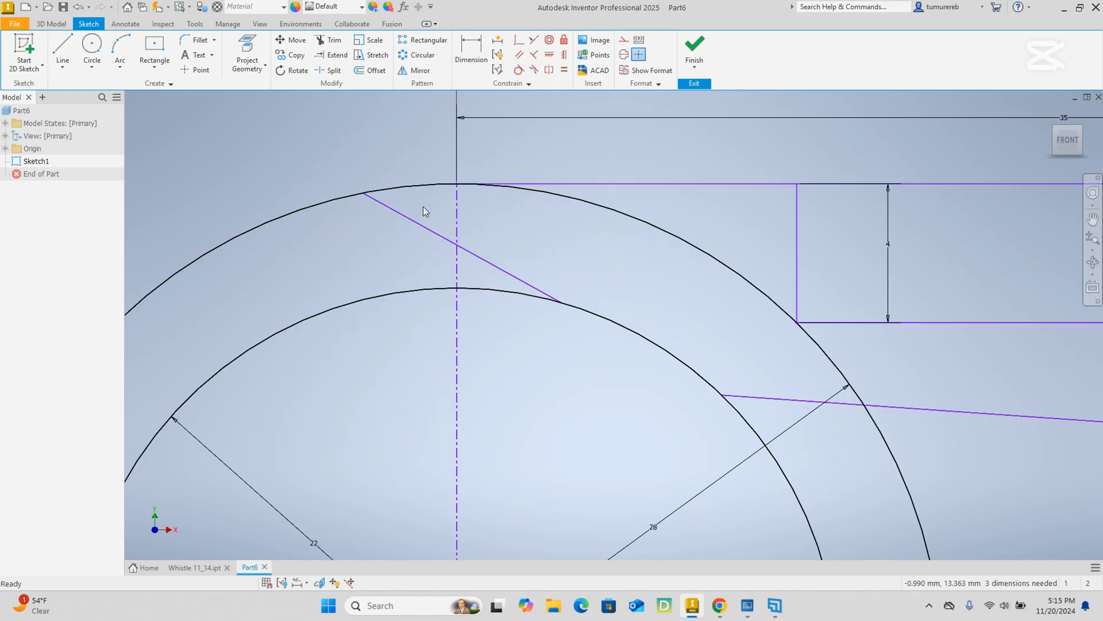
left_click(471, 53)
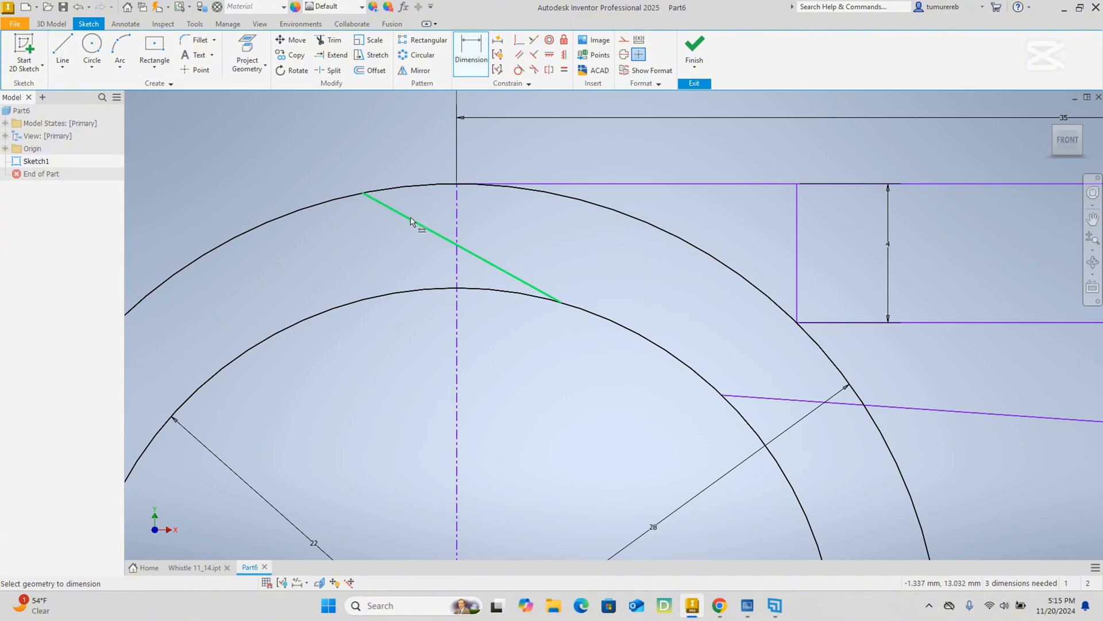
left_click(411, 220)
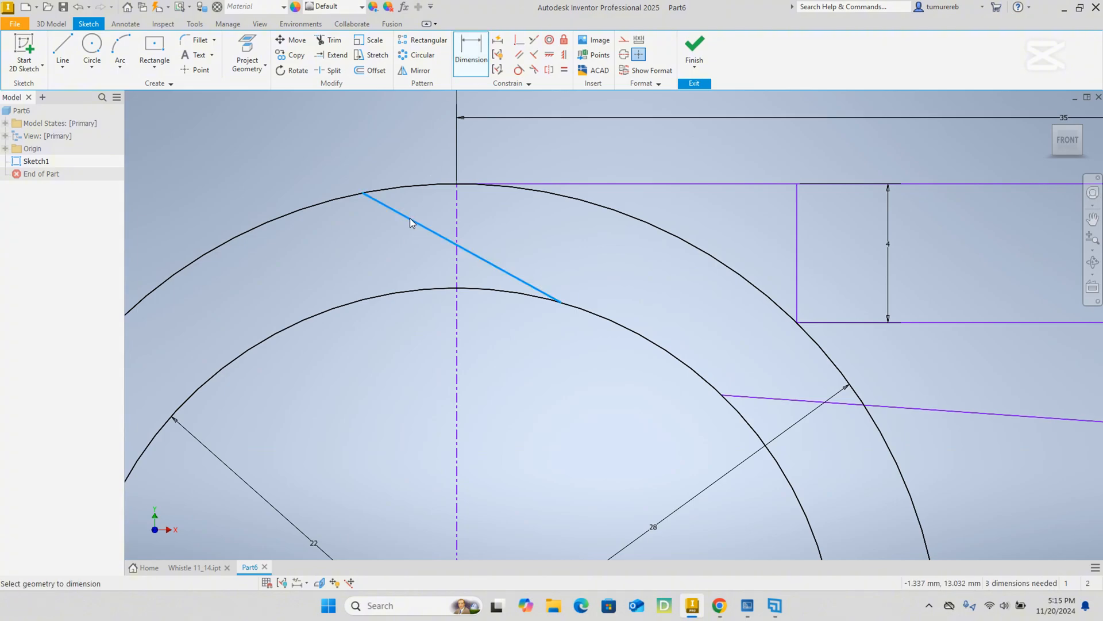
left_click(456, 226)
scroll(437, 218, "up", 5)
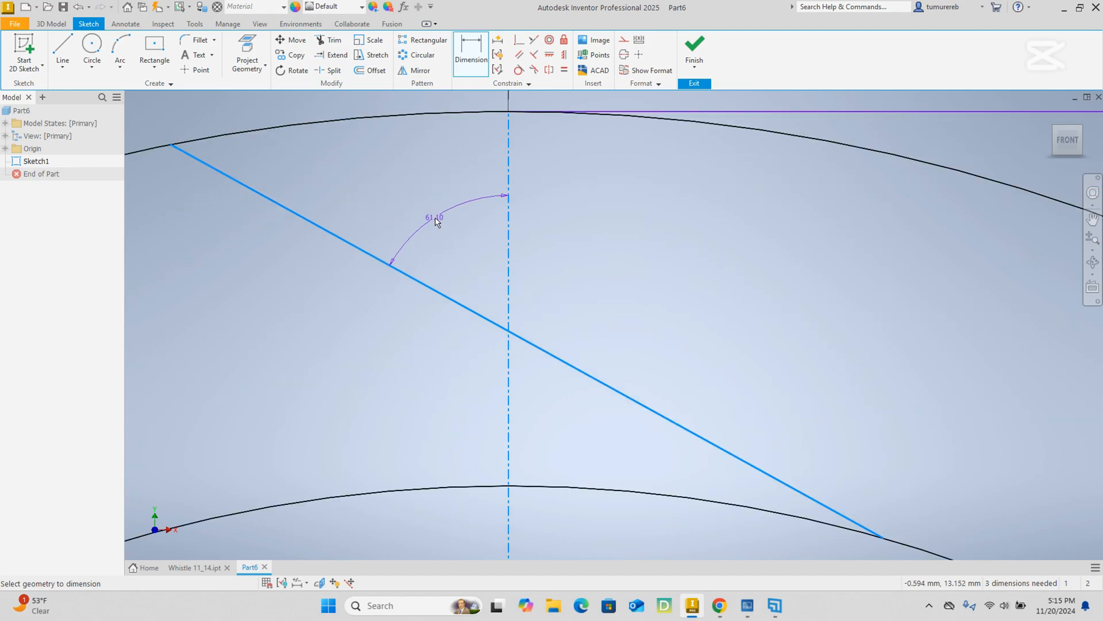
left_click(434, 218)
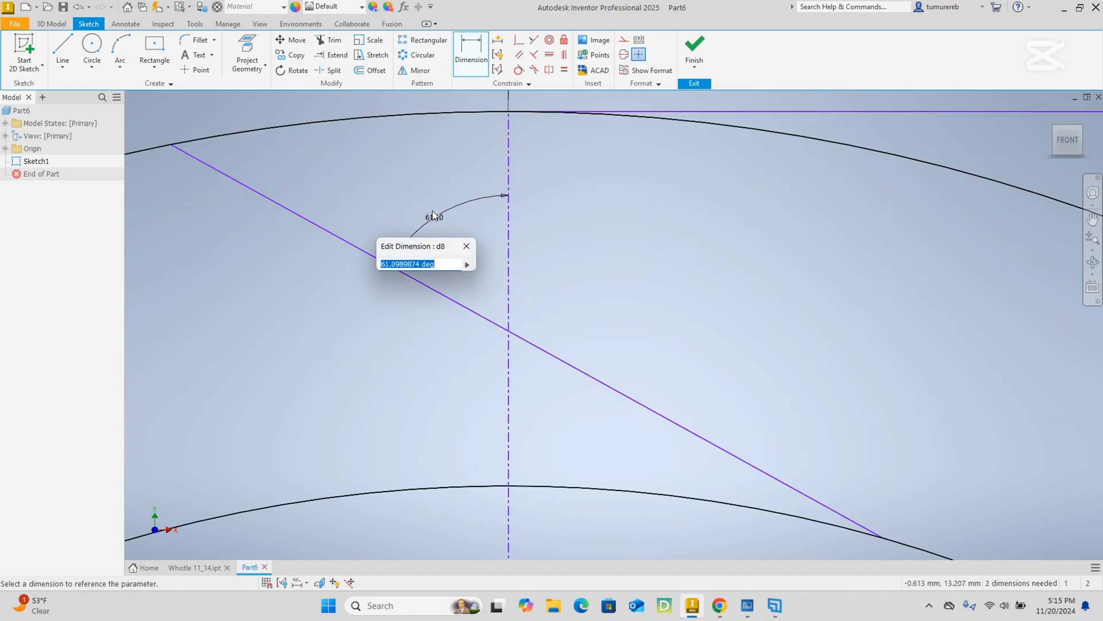
type("53")
key("Return")
scroll(494, 318, "down", 5)
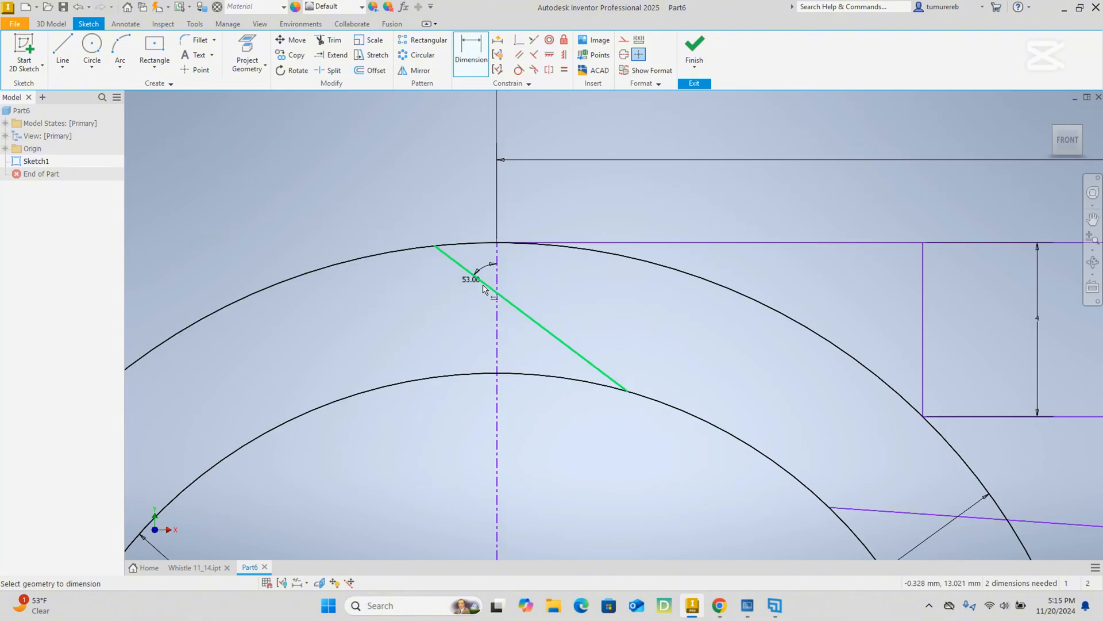
scroll(603, 394, "down", 8)
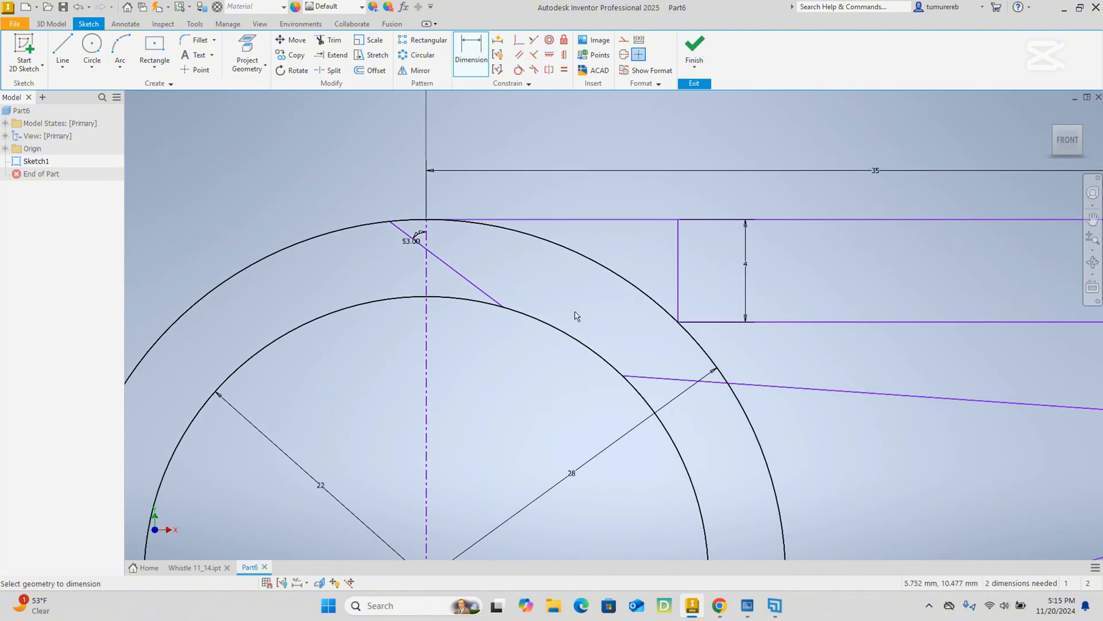
scroll(662, 315, "up", 4)
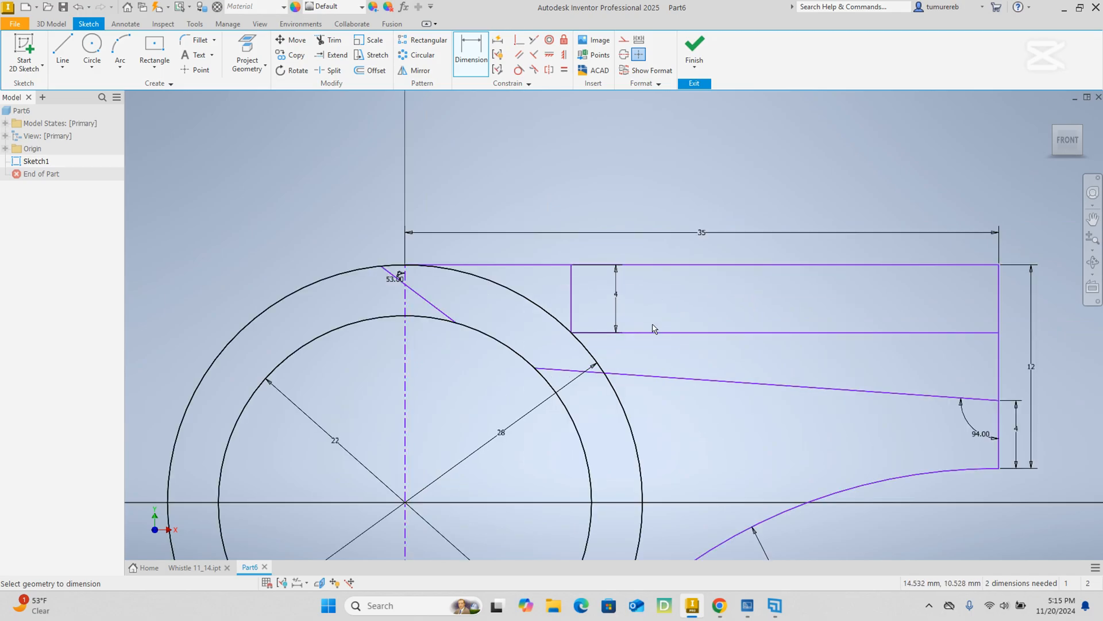
middle_click_drag(694, 438, 622, 358)
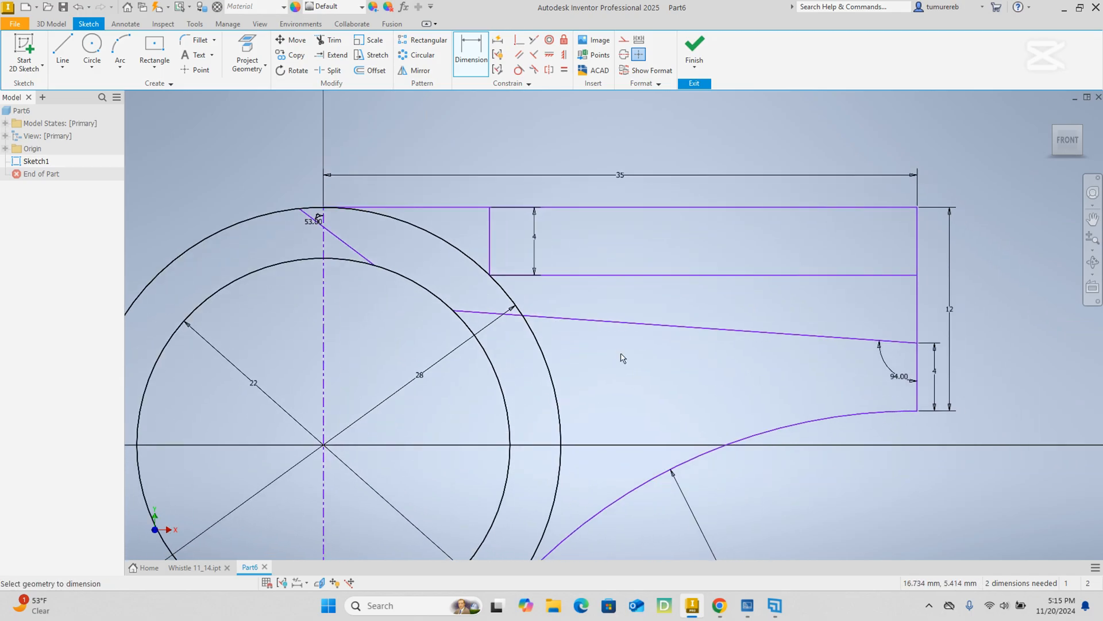
right_click(857, 307)
left_click(894, 308)
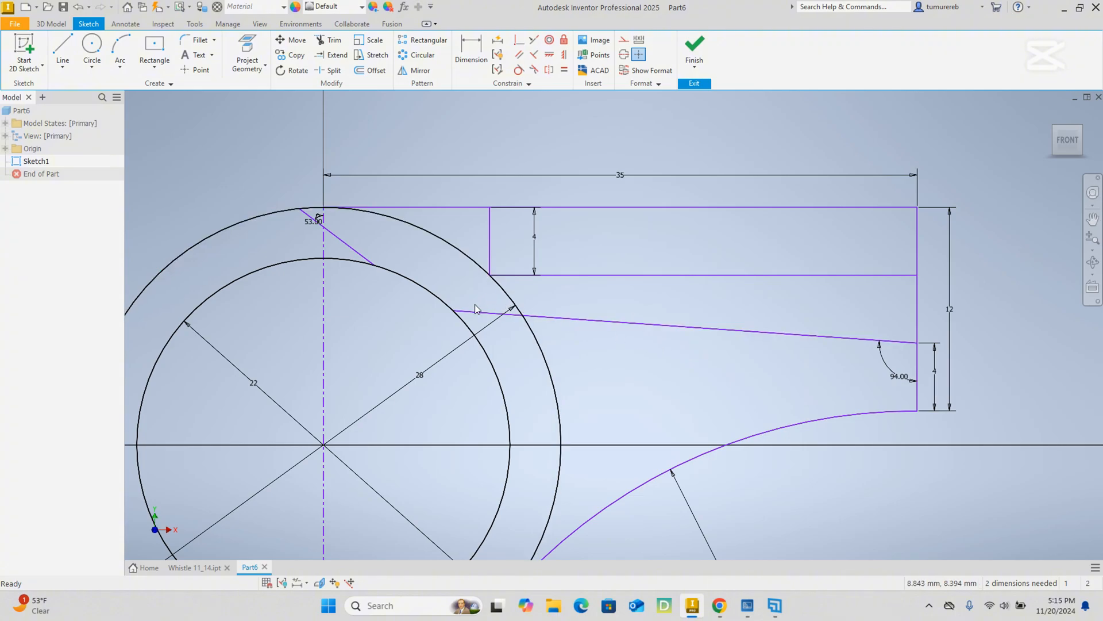
Trim the inner circle between the slanted and sloped channel lines, and the outer circle between the 35 mm line's start and the sloped line.
middle_click_drag(646, 432, 660, 362)
scroll(660, 363, "down", 3)
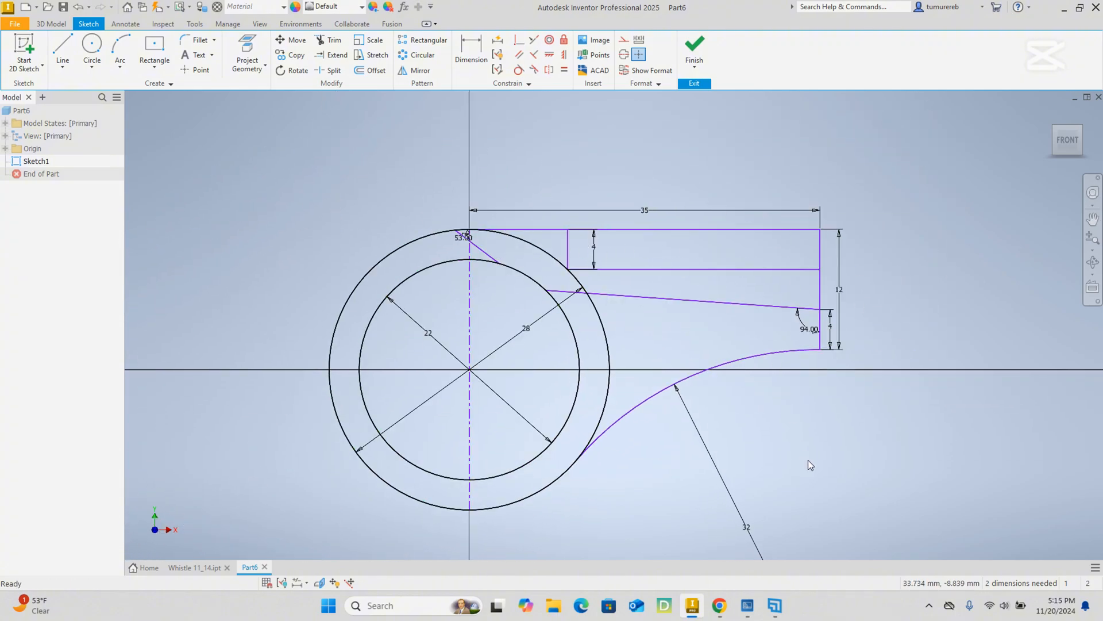
mouse_move(779, 419)
middle_mouse_down()
mouse_move(774, 383)
mouse_move(784, 403)
middle_mouse_up()
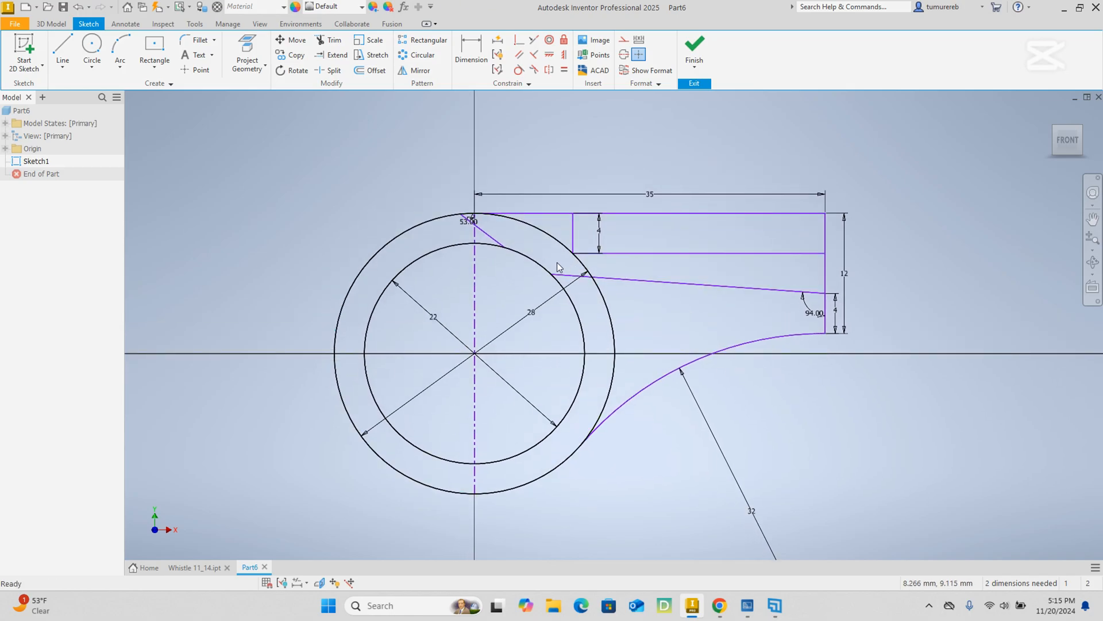
scroll(484, 214, "up", 3)
scroll(484, 214, "down", 1)
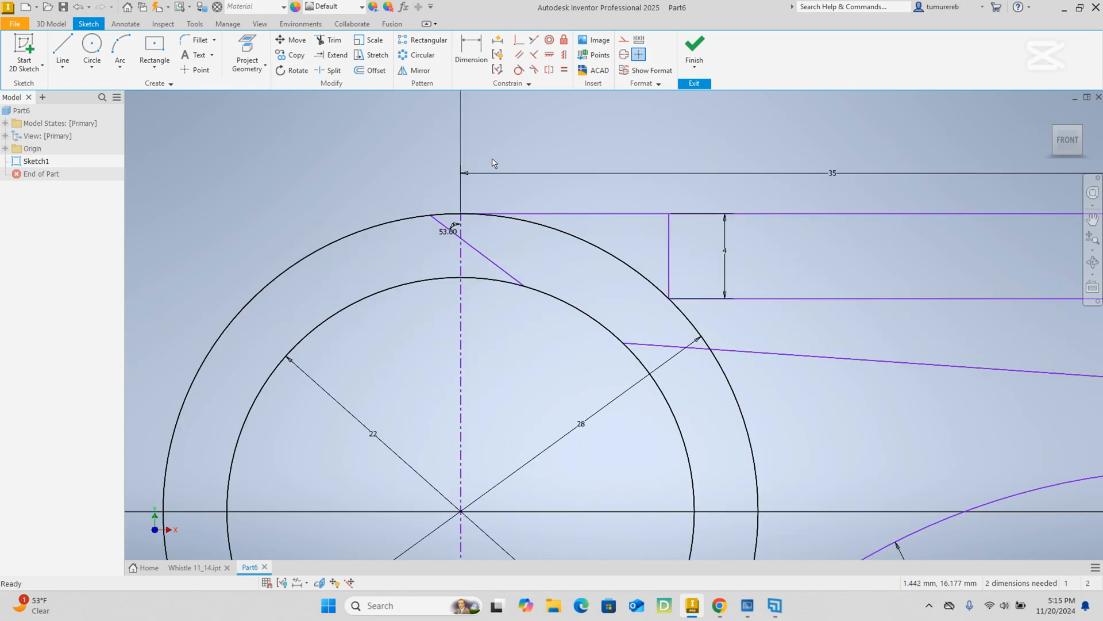
left_click(331, 42)
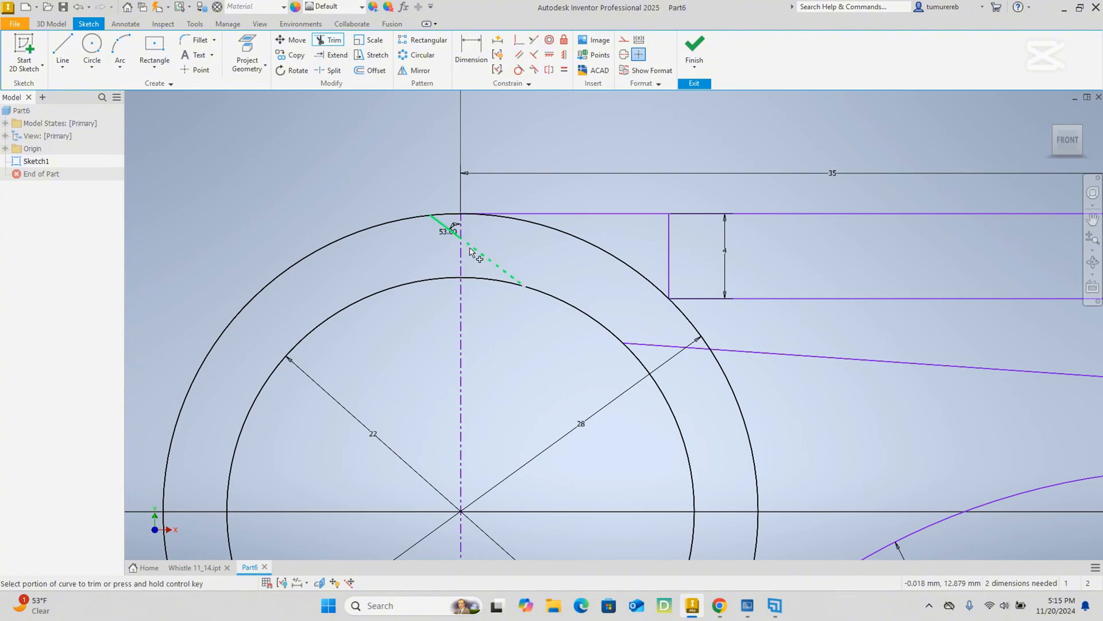
left_click(576, 311)
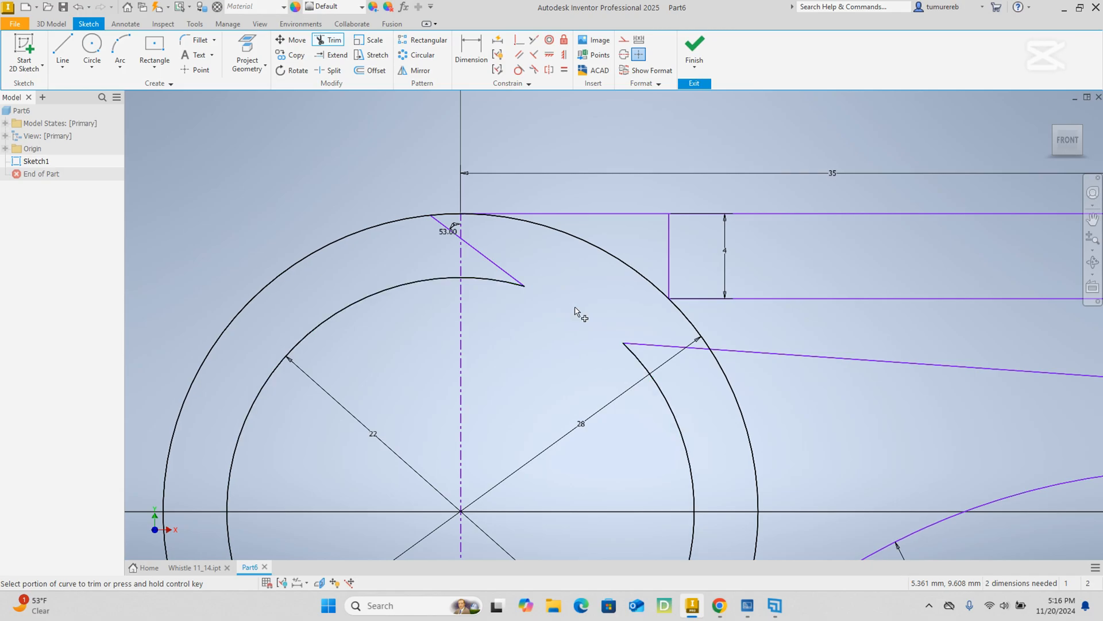
left_click(690, 323)
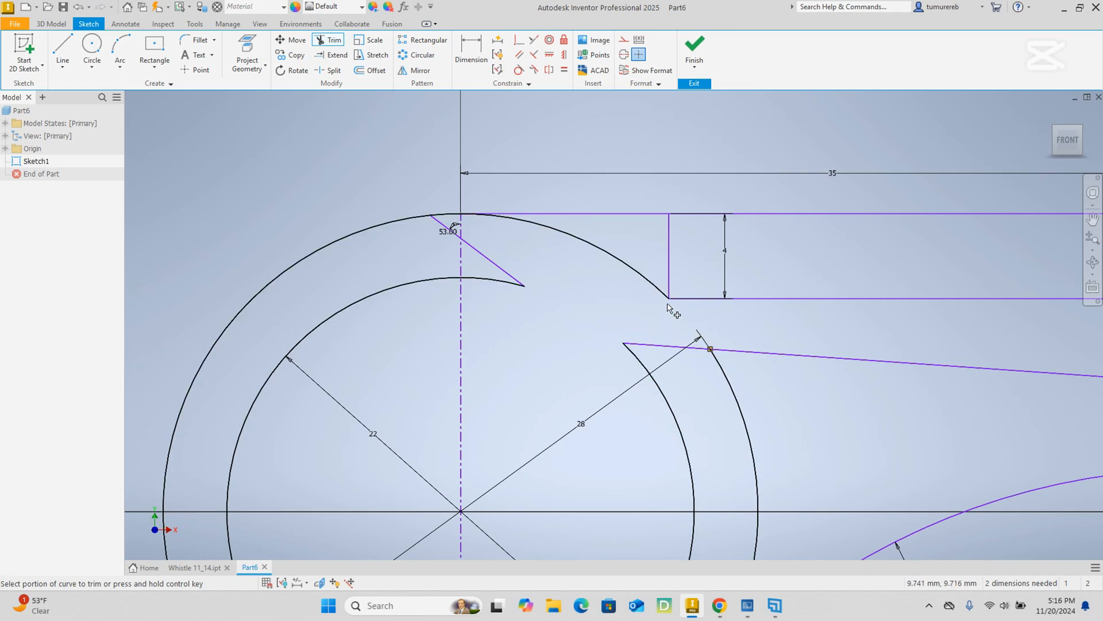
right_click(601, 280)
left_click(639, 281)
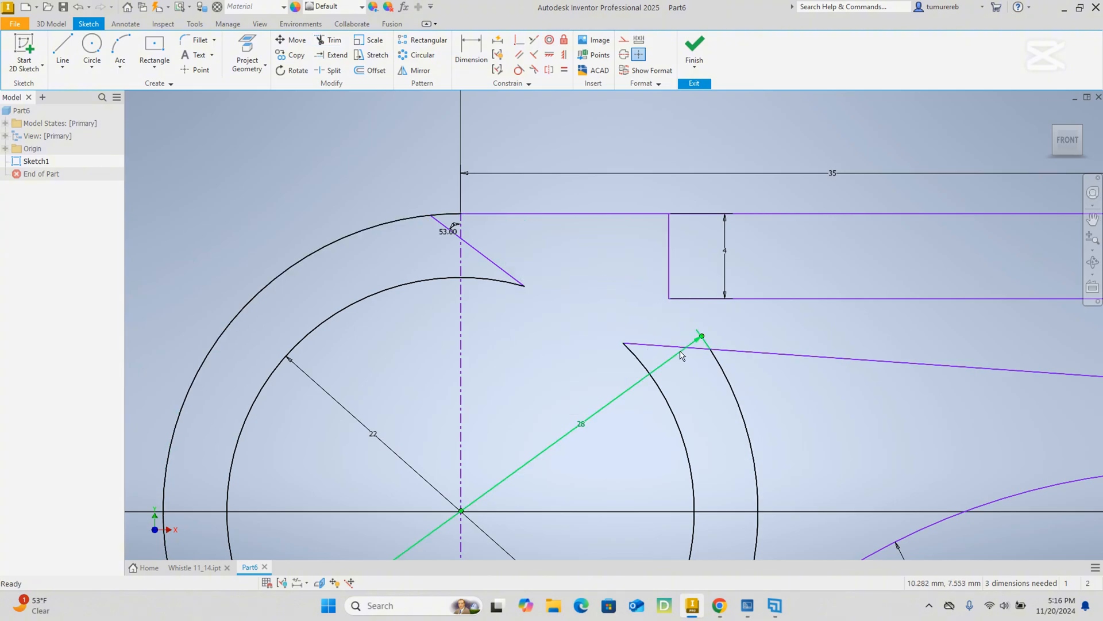
Reposition the outer circle's 28 mm diameter dimension so that it ends on the remaining arc.
left_click(584, 424)
left_click_drag(583, 428, 592, 443)
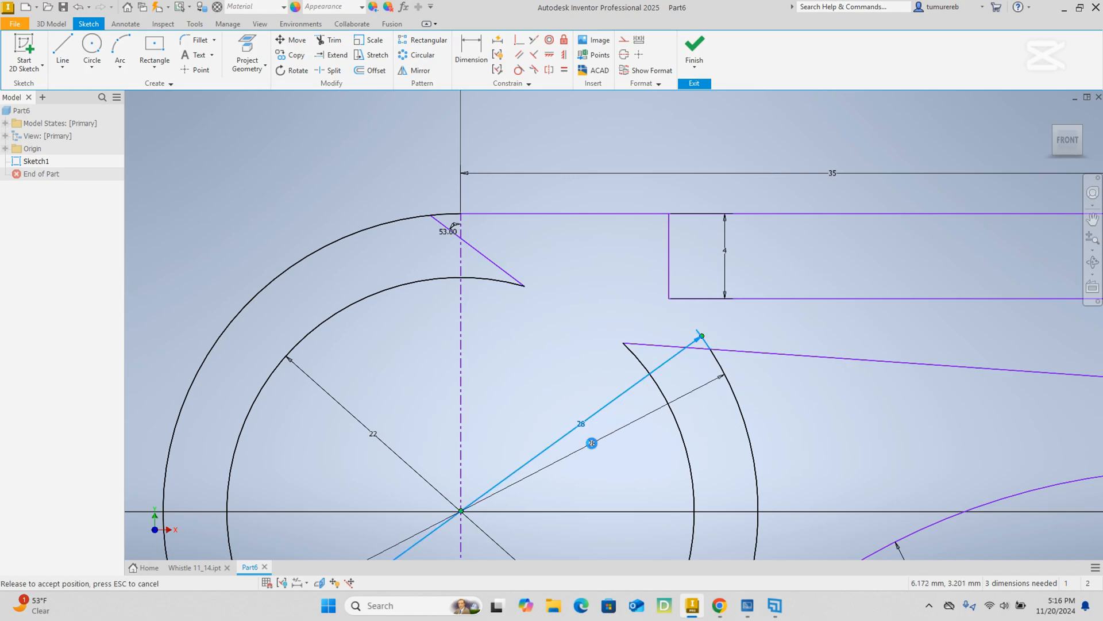
scroll(812, 332, "down", 3)
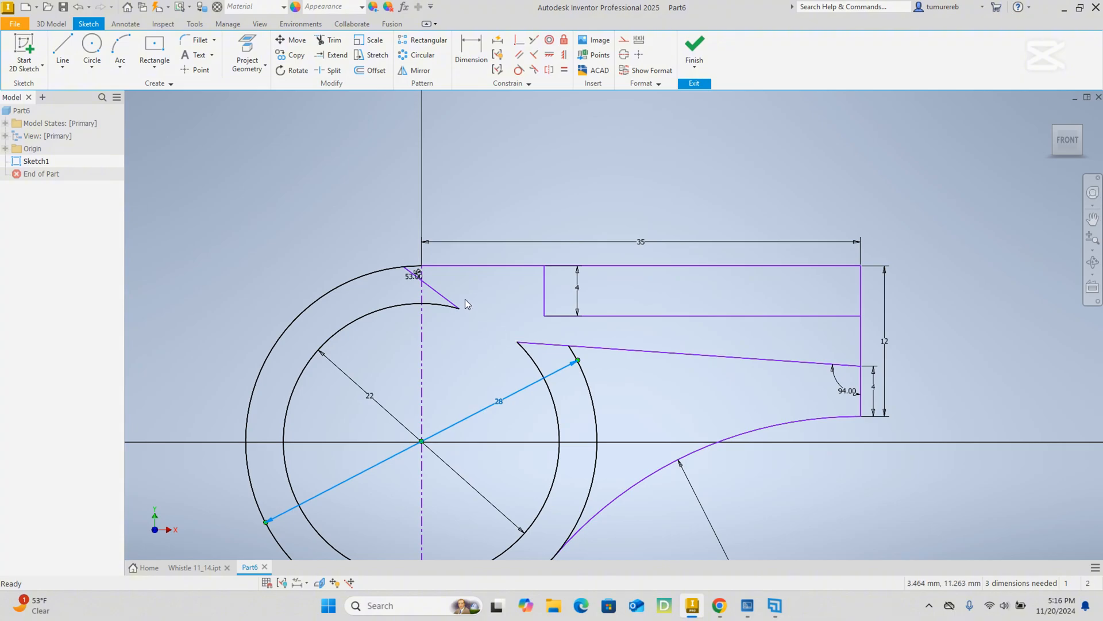
middle_click_drag(508, 352, 473, 284)
left_click(620, 332)
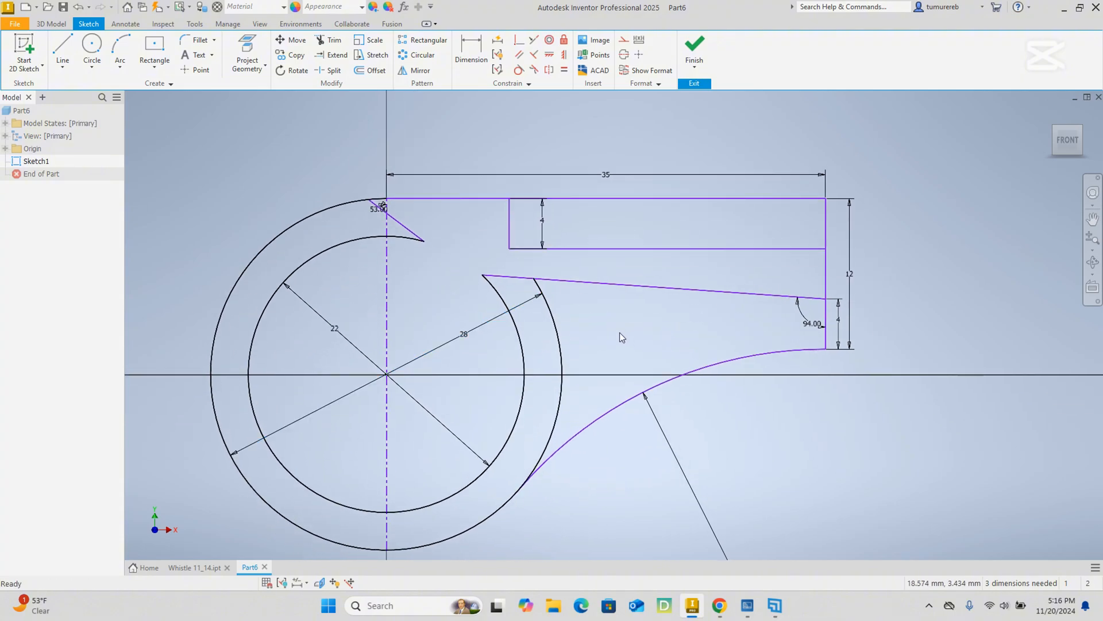
Switch to the whistle PDF in Chrome, rotate the page until Section A-A lies horizontally, and examine its dimensions around the air opening.
left_click(719, 605)
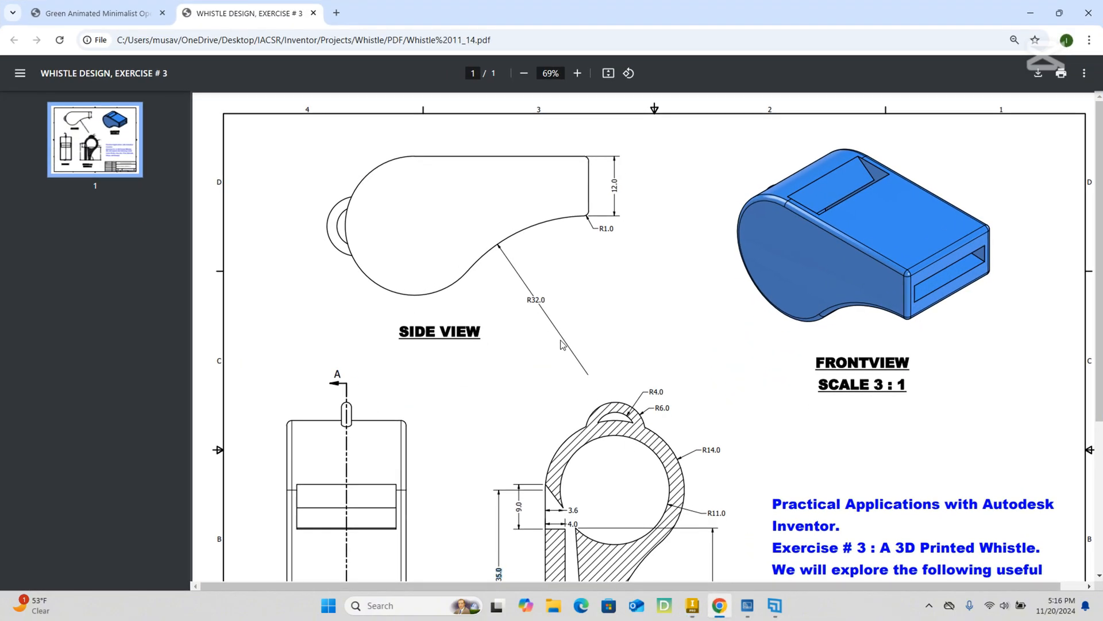
scroll(562, 344, "down", 2)
scroll(564, 347, "up", 2)
left_click(632, 73)
left_click(632, 73)
left_click(632, 73)
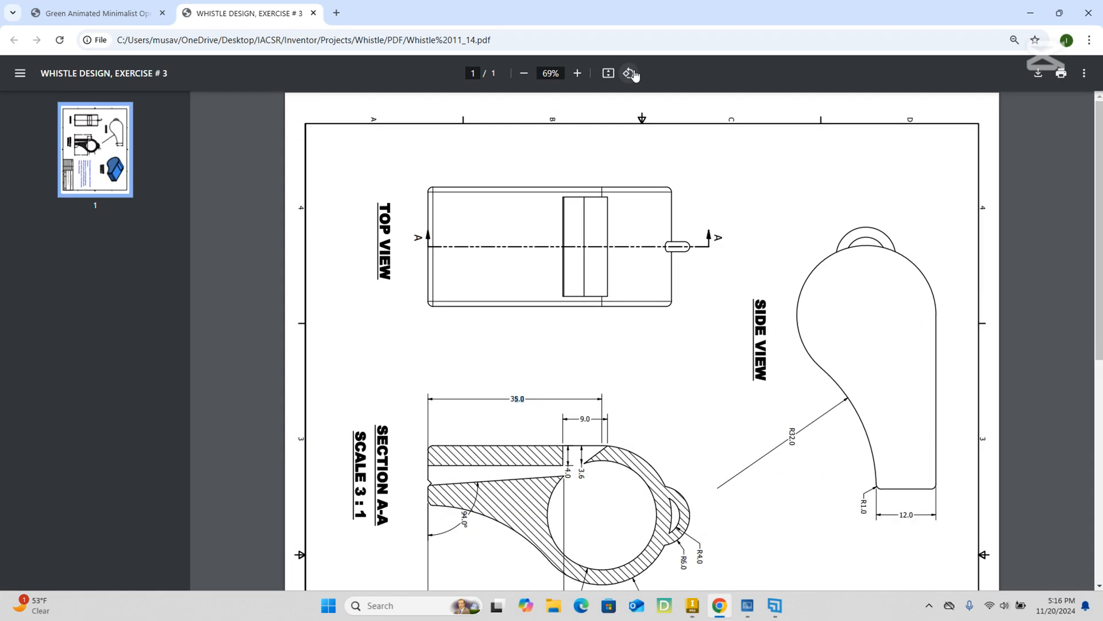
scroll(630, 367, "down", 2)
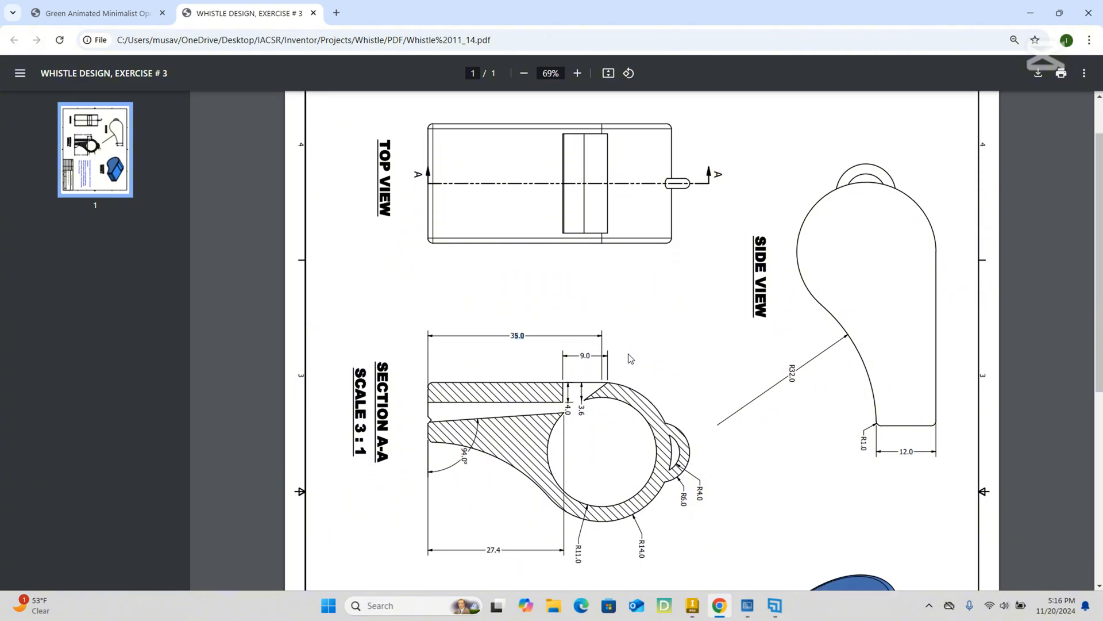
scroll(630, 361, "down", 4)
scroll(631, 361, "up", 2)
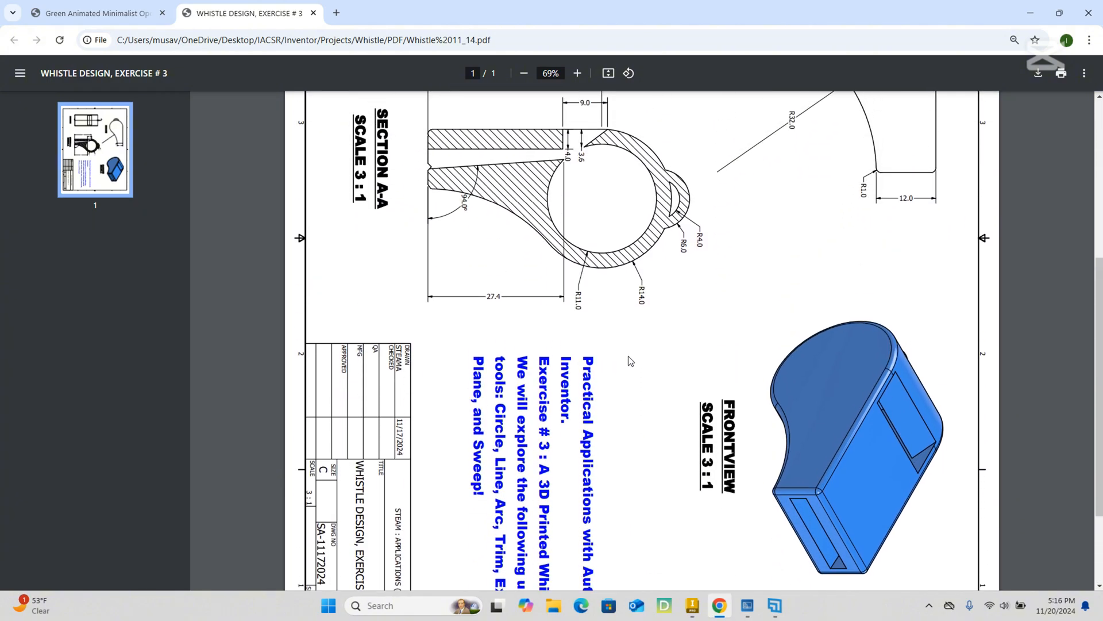
scroll(631, 361, "up", 1)
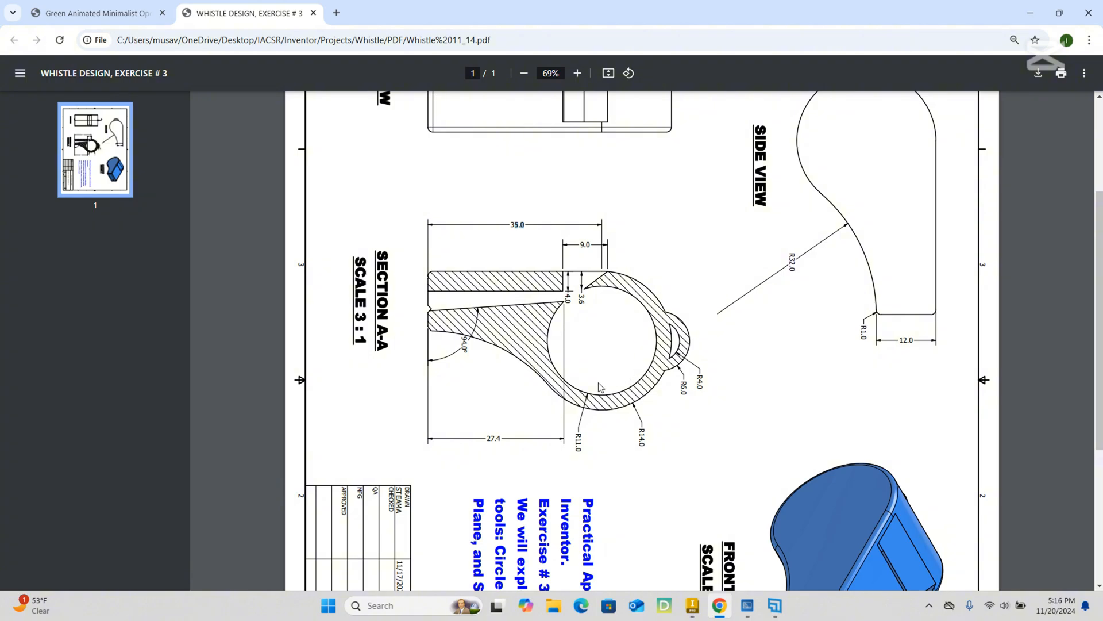
scroll(560, 317, "down", 3)
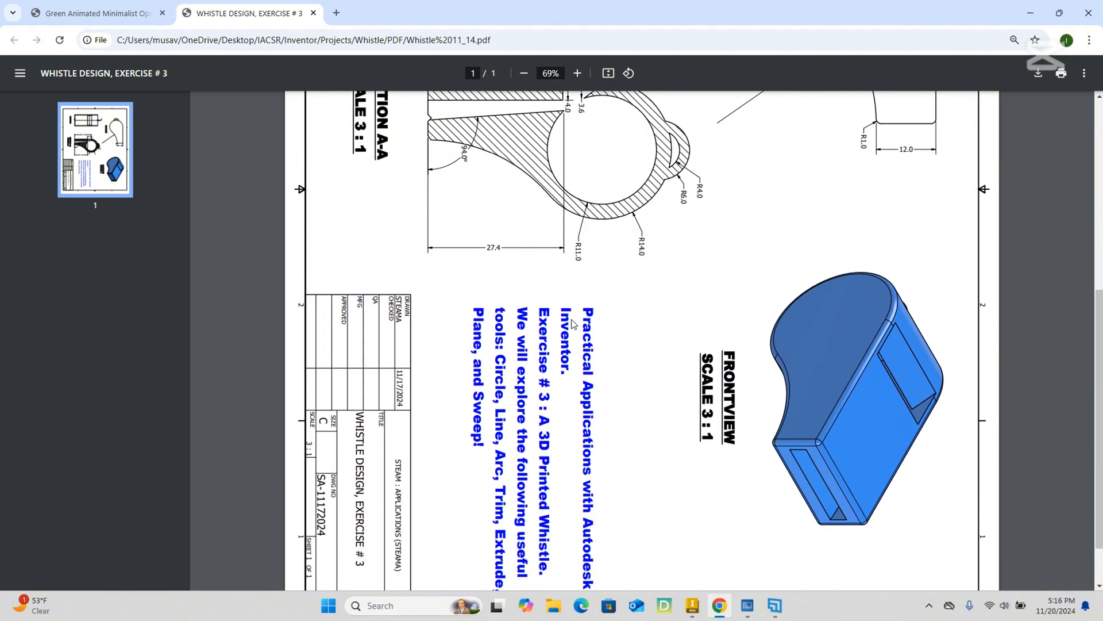
scroll(566, 319, "up", 3)
scroll(572, 320, "down", 1)
scroll(572, 320, "down", 3)
scroll(572, 319, "up", 4)
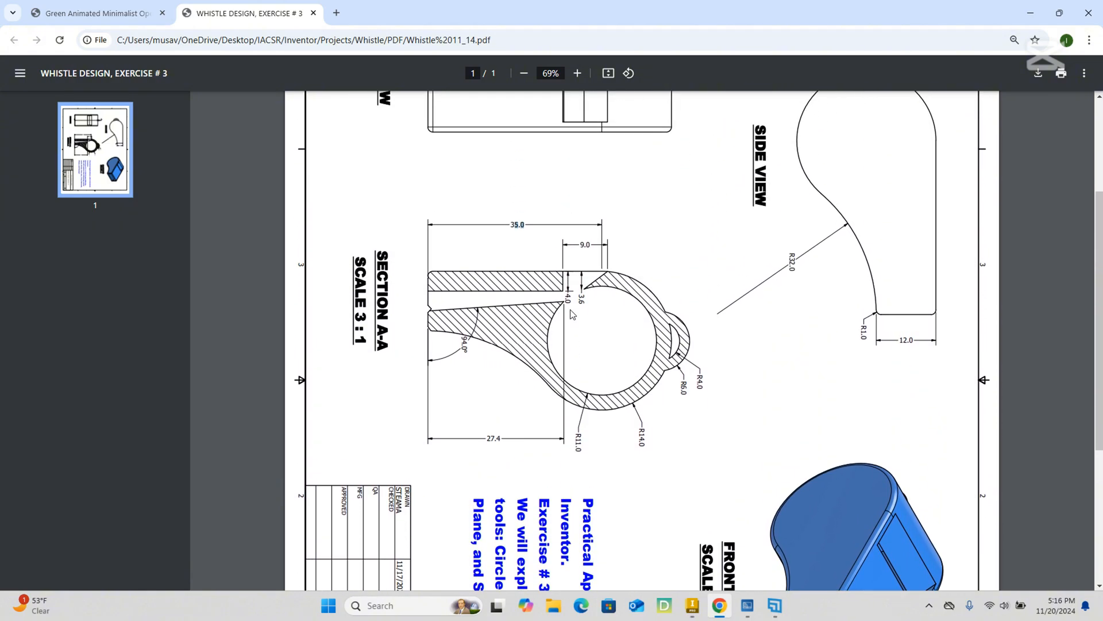
scroll(572, 316, "down", 4)
scroll(572, 313, "up", 2)
scroll(571, 314, "up", 1)
scroll(566, 261, "down", 2)
scroll(562, 262, "down", 3)
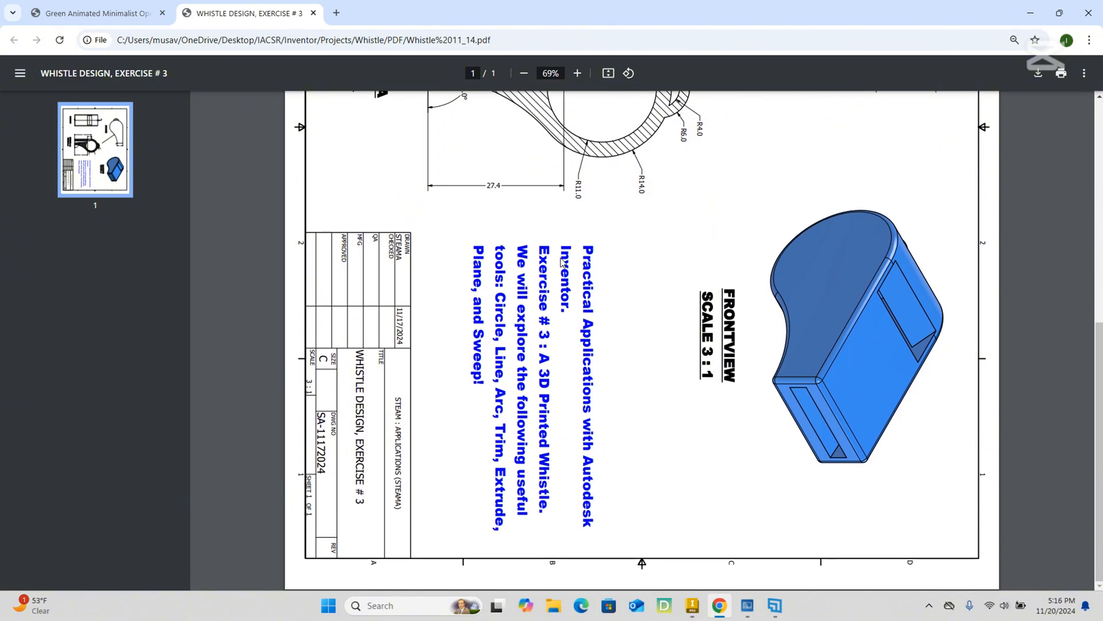
scroll(517, 184, "up", 7)
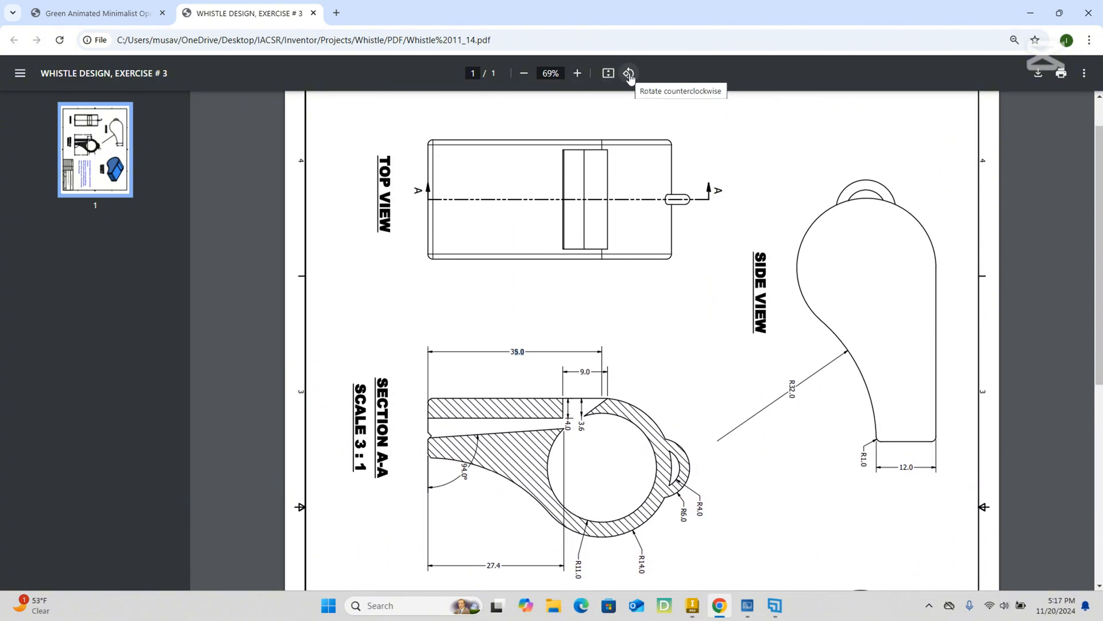
Rotate the PDF page back to its upright orientation, compare the side, top and section views, and return to the Inventor sketch.
left_click(629, 73)
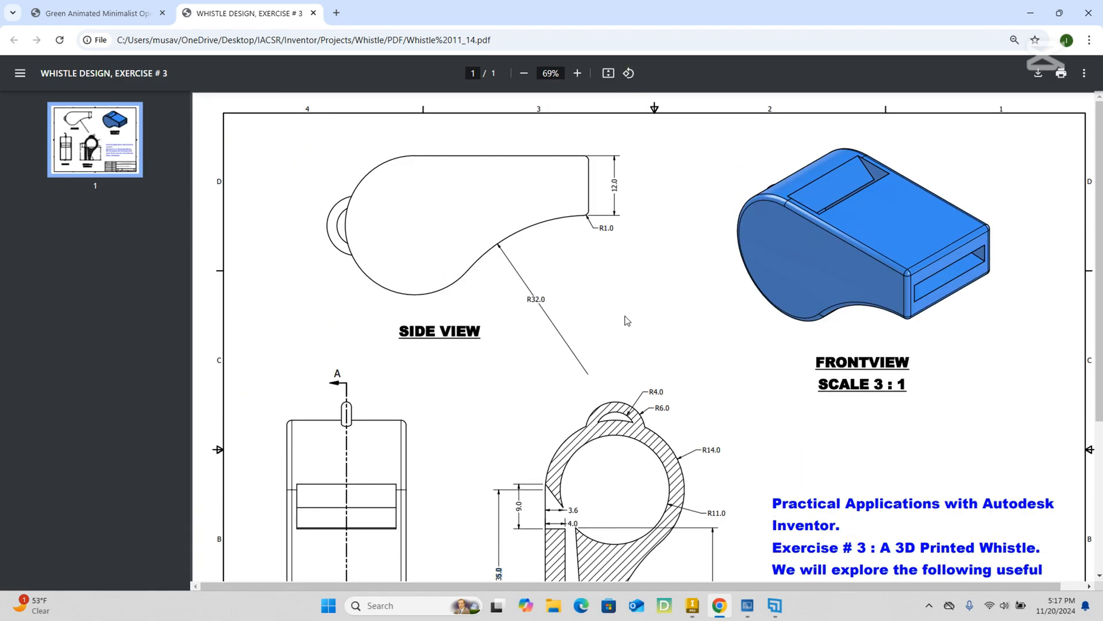
scroll(615, 310, "down", 3)
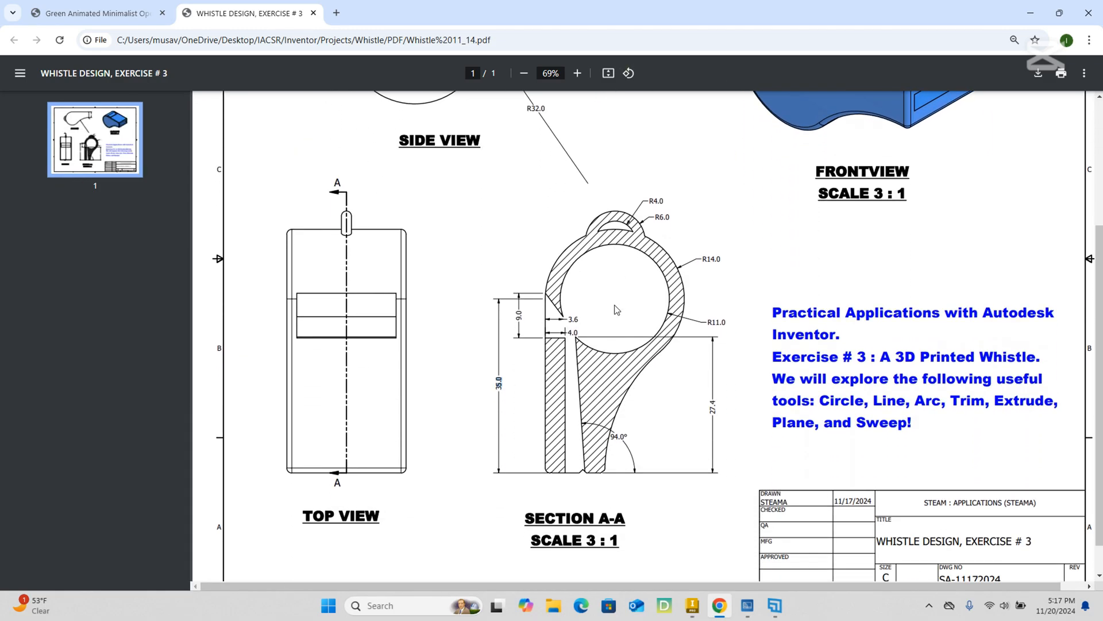
scroll(615, 321, "down", 1)
scroll(613, 344, "up", 3)
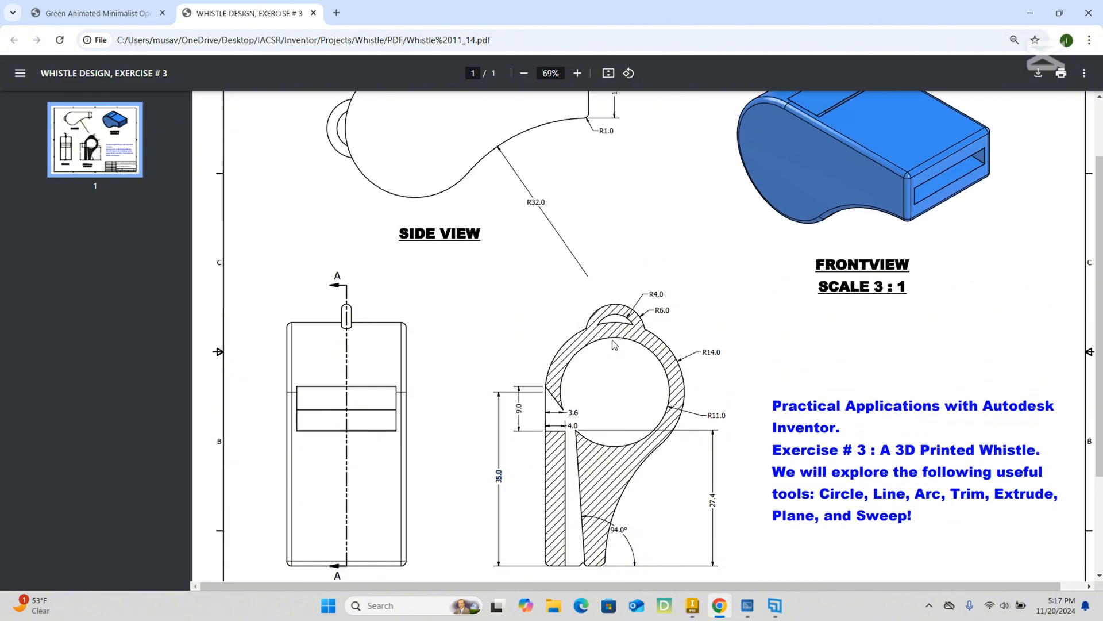
scroll(611, 342, "down", 3)
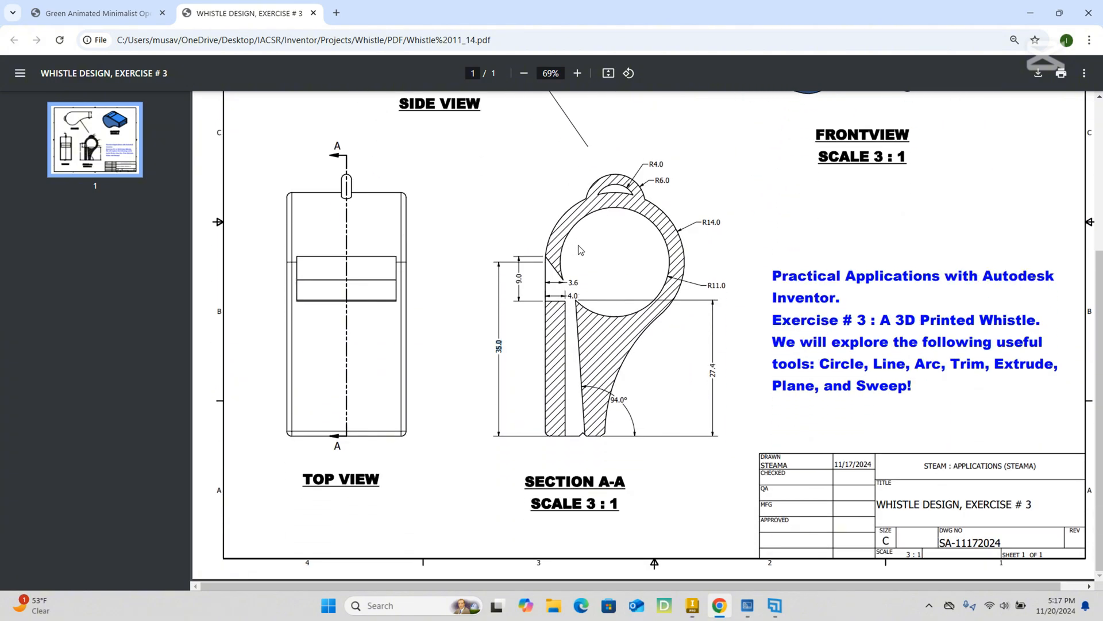
scroll(566, 293, "up", 2)
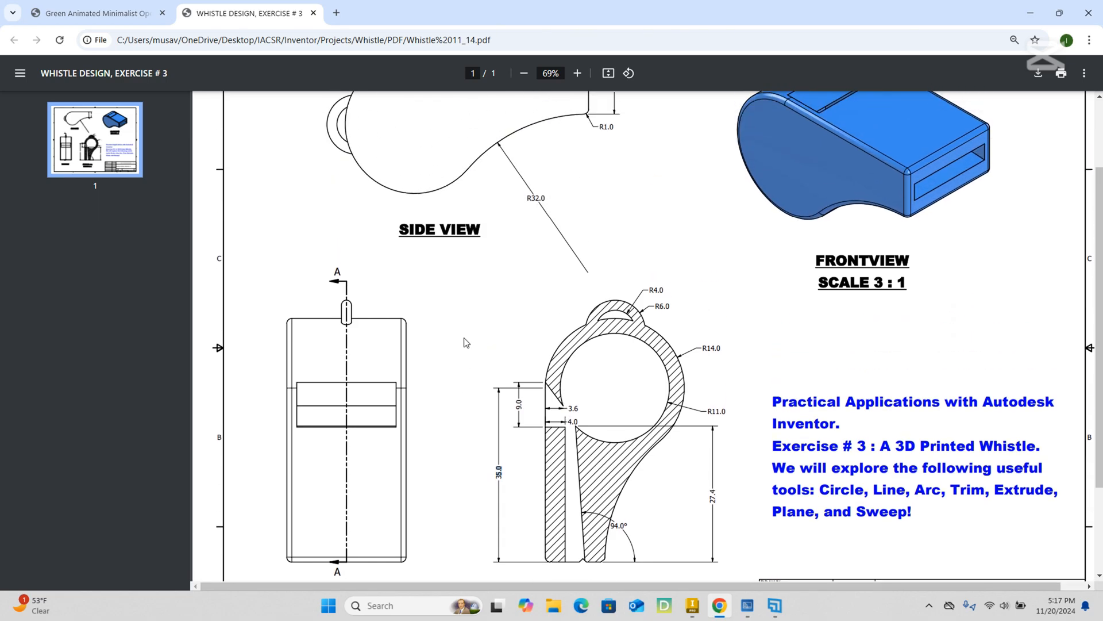
scroll(468, 340, "up", 2)
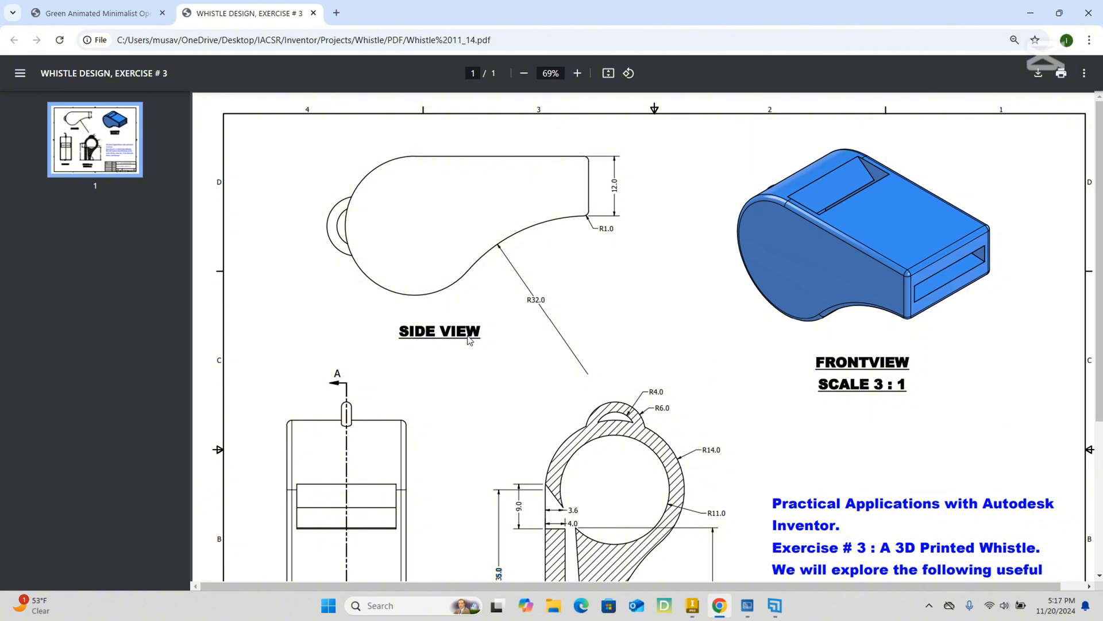
scroll(470, 336, "down", 2)
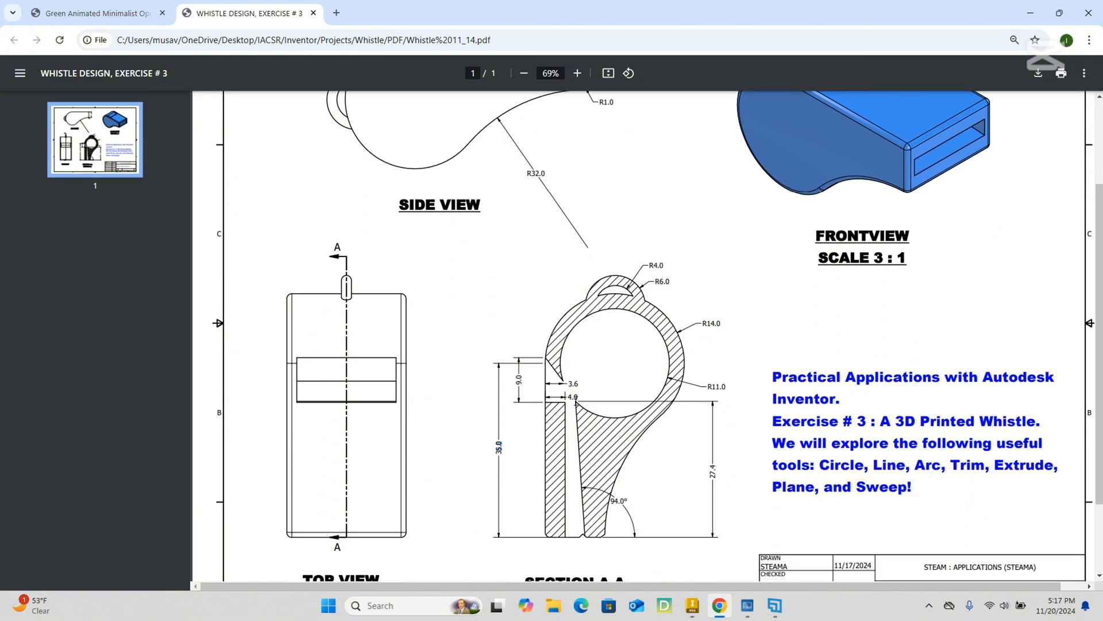
scroll(575, 400, "up", 2)
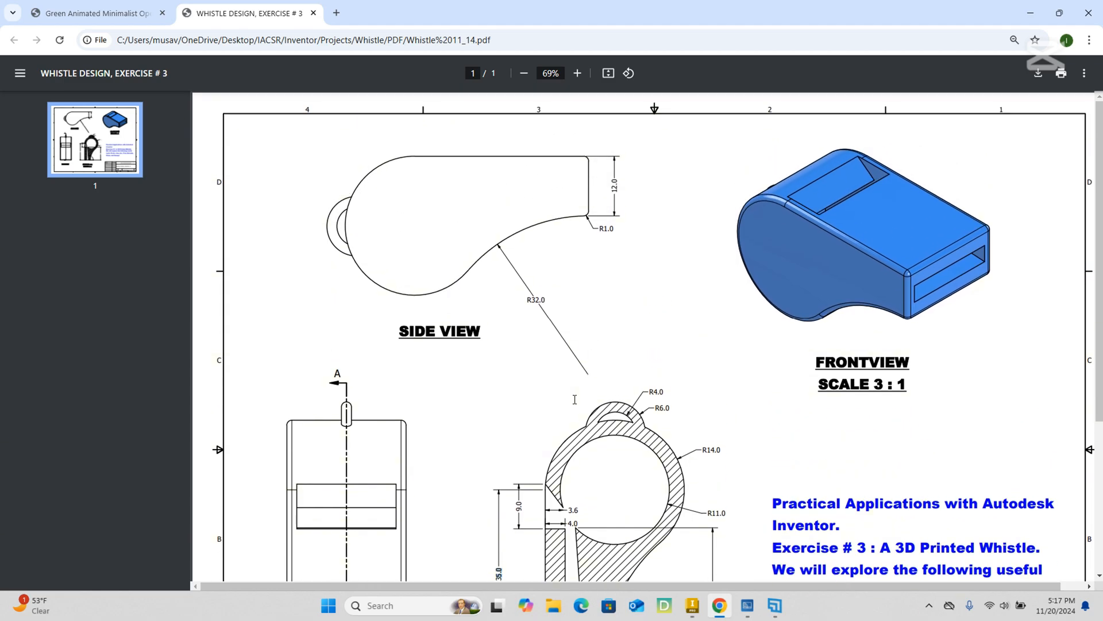
scroll(608, 393, "down", 3)
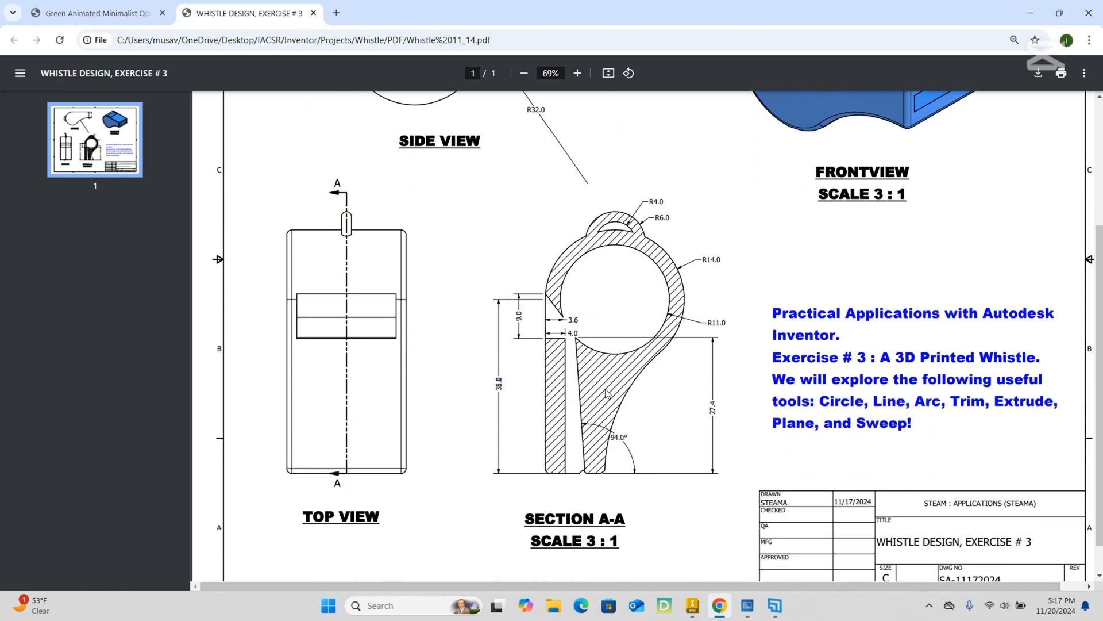
scroll(607, 393, "up", 3)
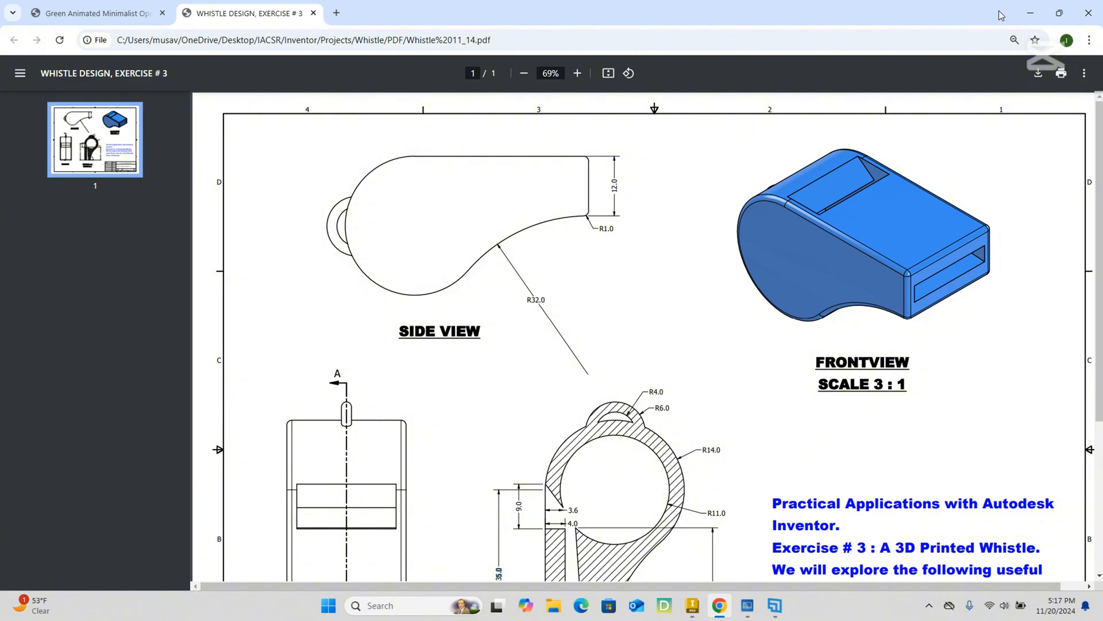
left_click(1030, 13)
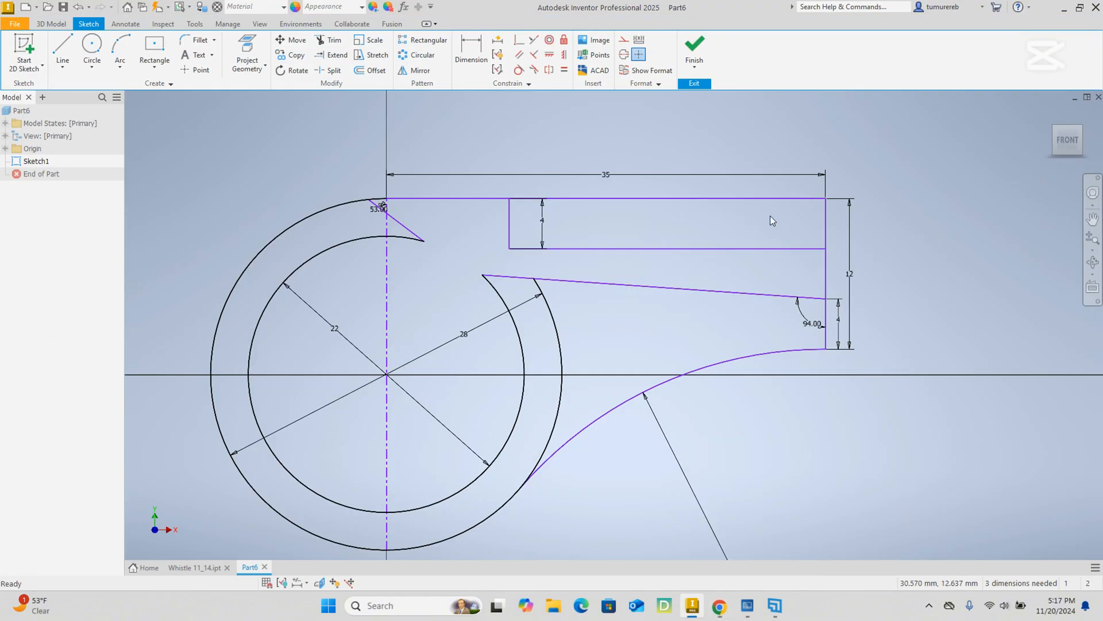
Dimension the vertical distance between the two ends of the slanted line as 3.6 mm.
left_click(846, 273)
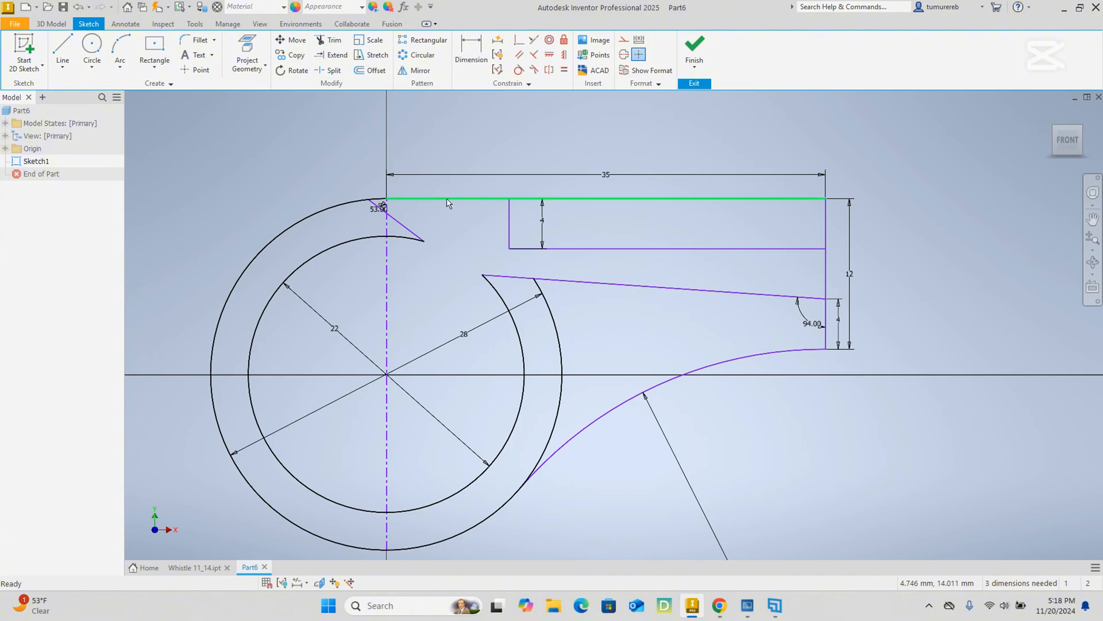
left_click(471, 51)
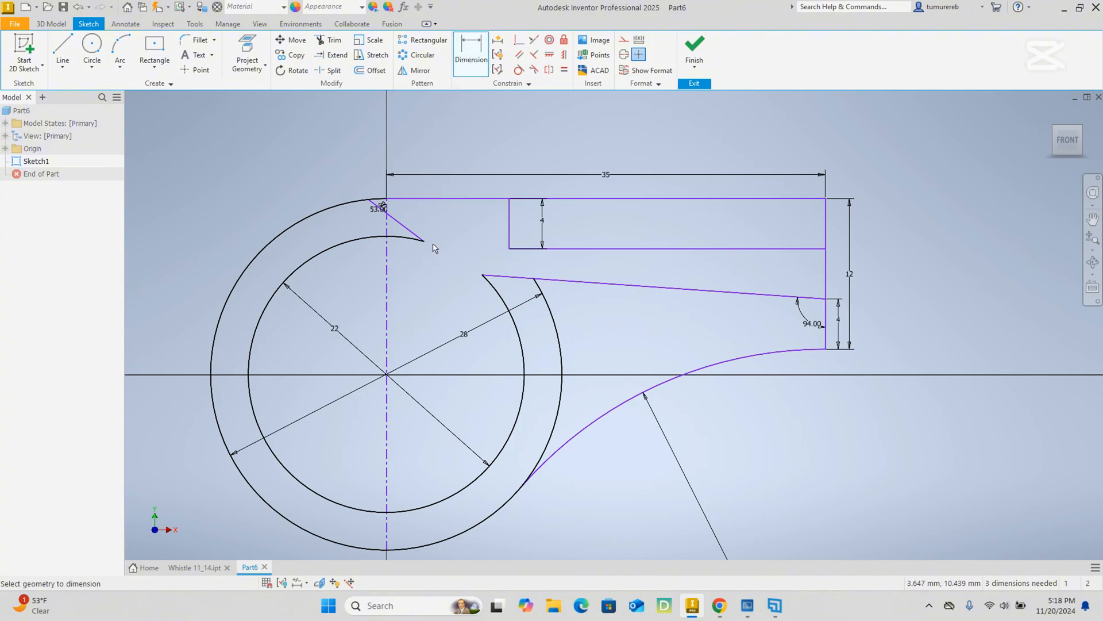
left_click(369, 200)
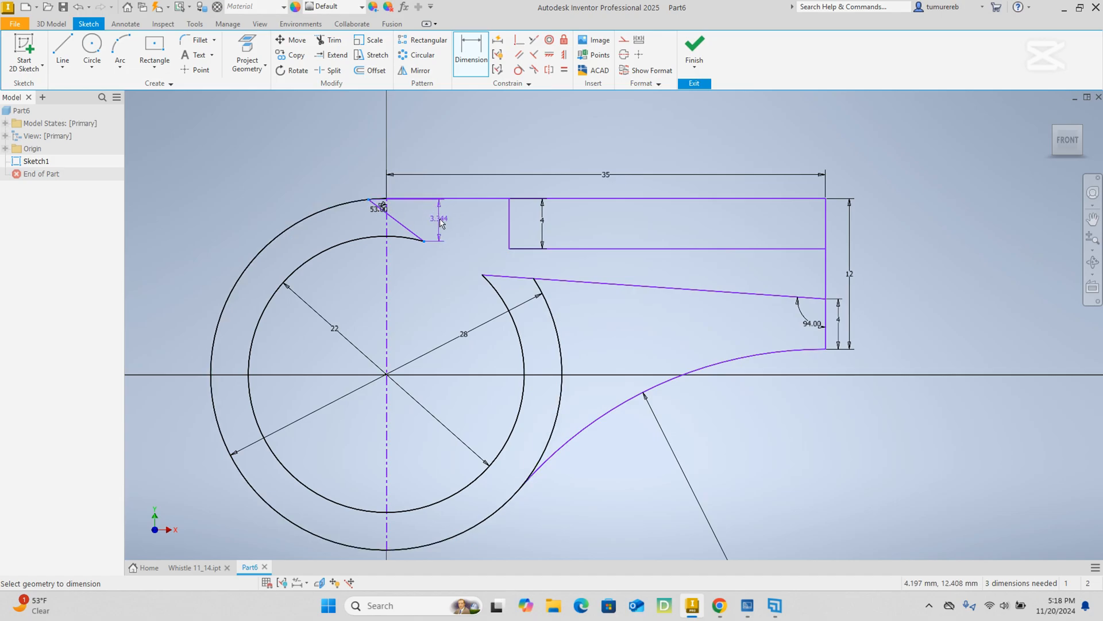
left_click(441, 223)
type("3")
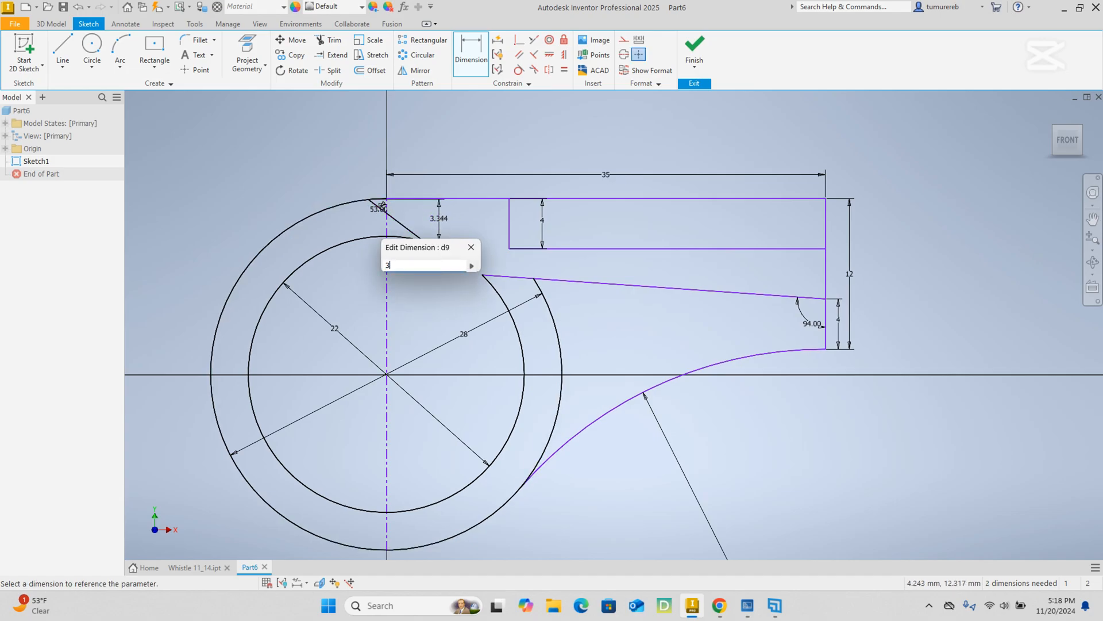
type(".6")
key("Return")
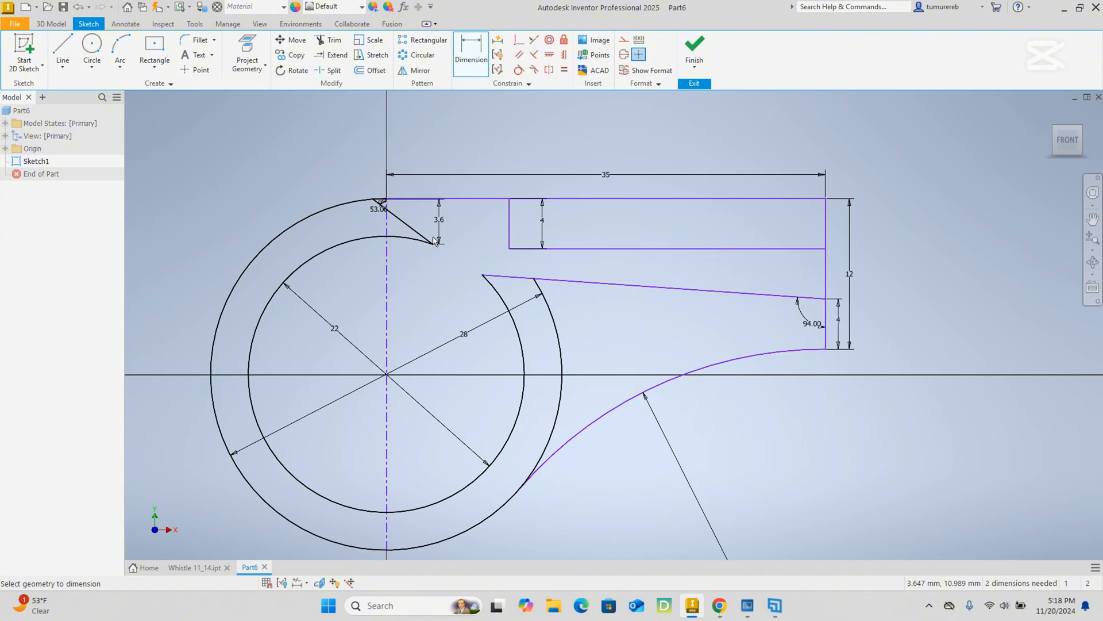
Dimension the horizontal distance from the slanted line's upper end to the upper corner of the 4 mm high wall section as 9 mm.
scroll(343, 204, "down", 5)
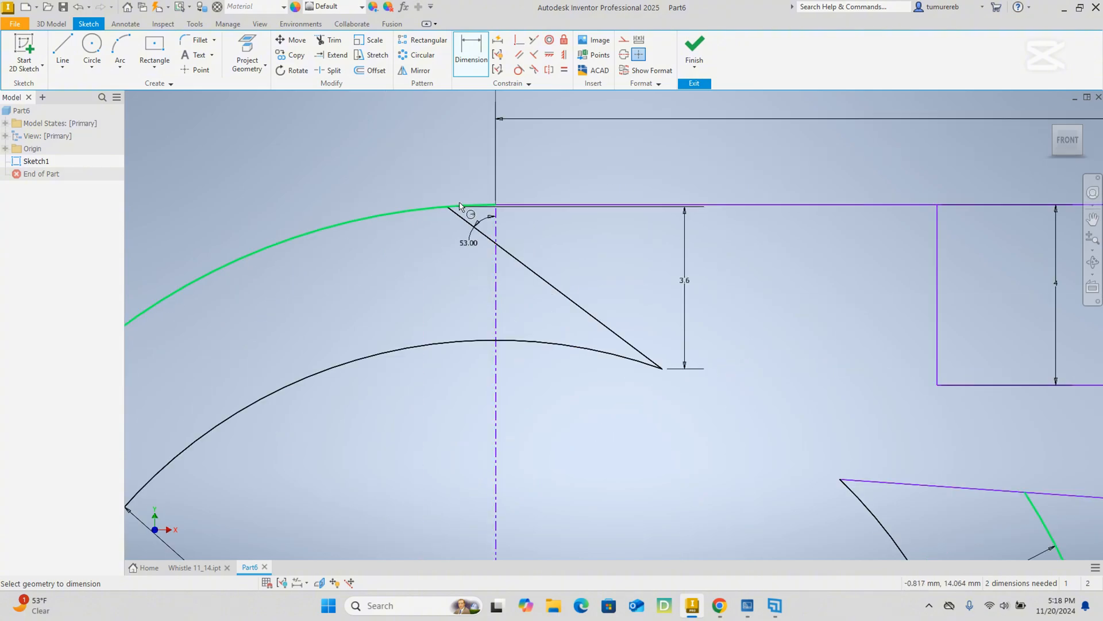
scroll(463, 207, "down", 5)
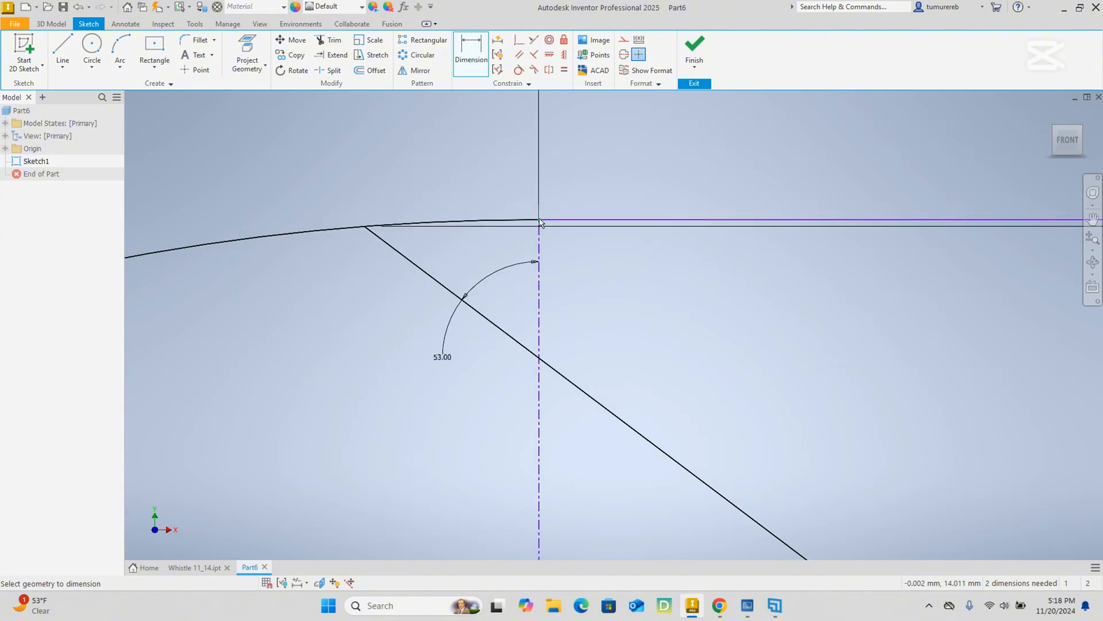
scroll(543, 224, "up", 4)
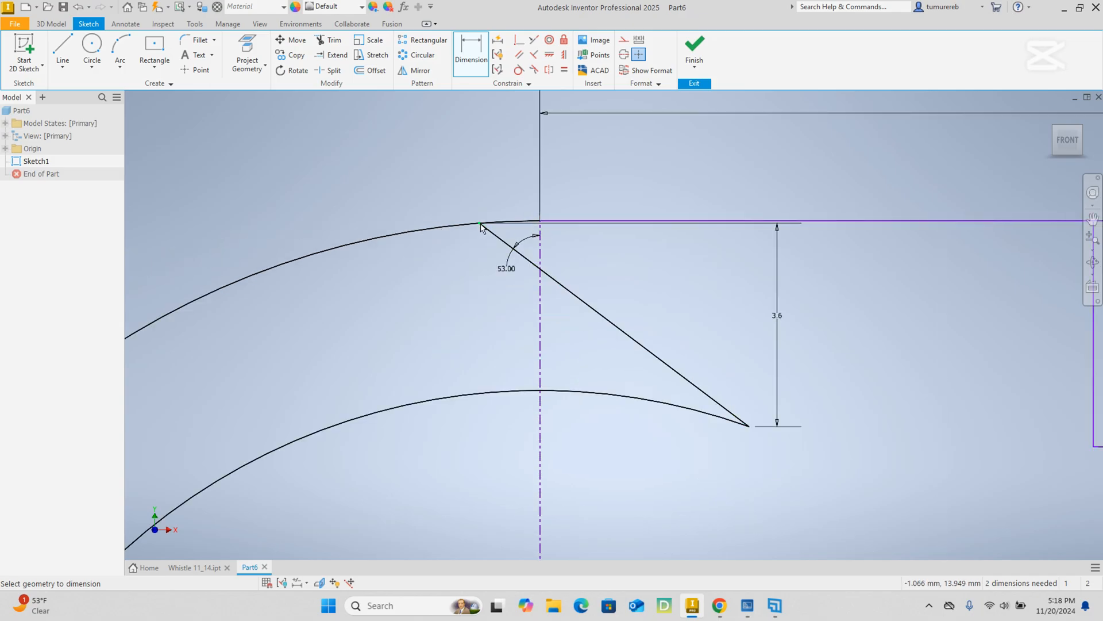
scroll(563, 247, "up", 4)
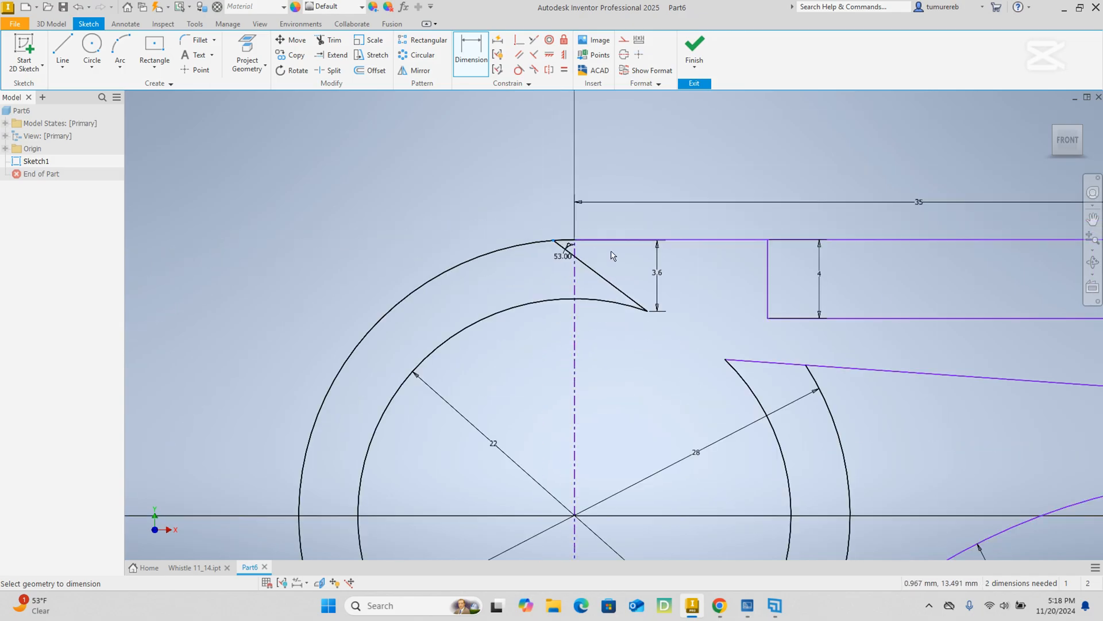
left_click(767, 241)
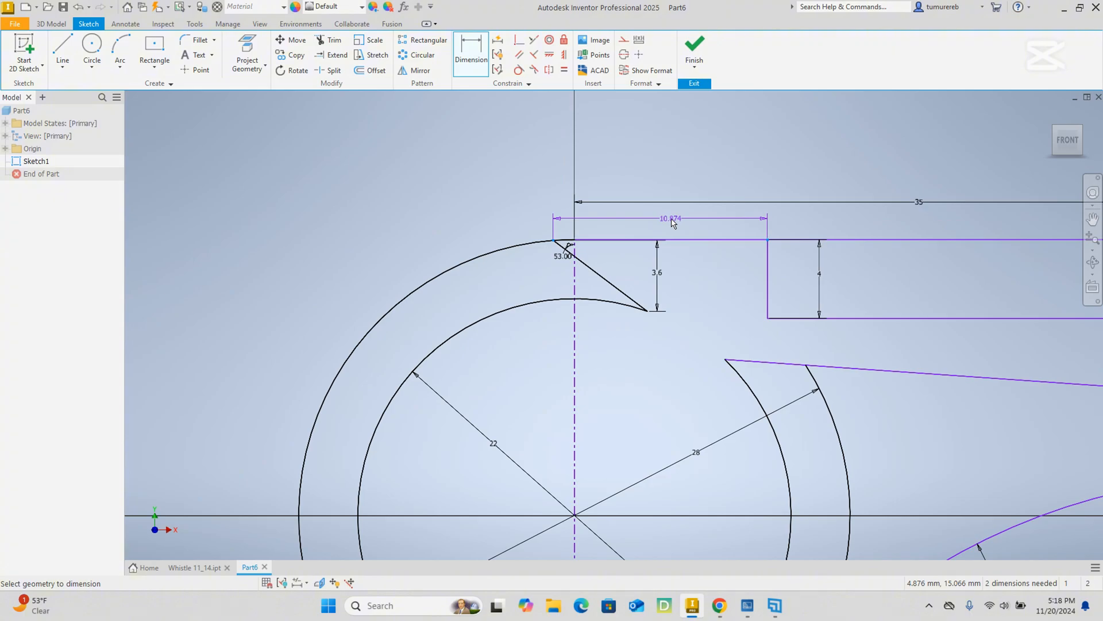
left_click(672, 222)
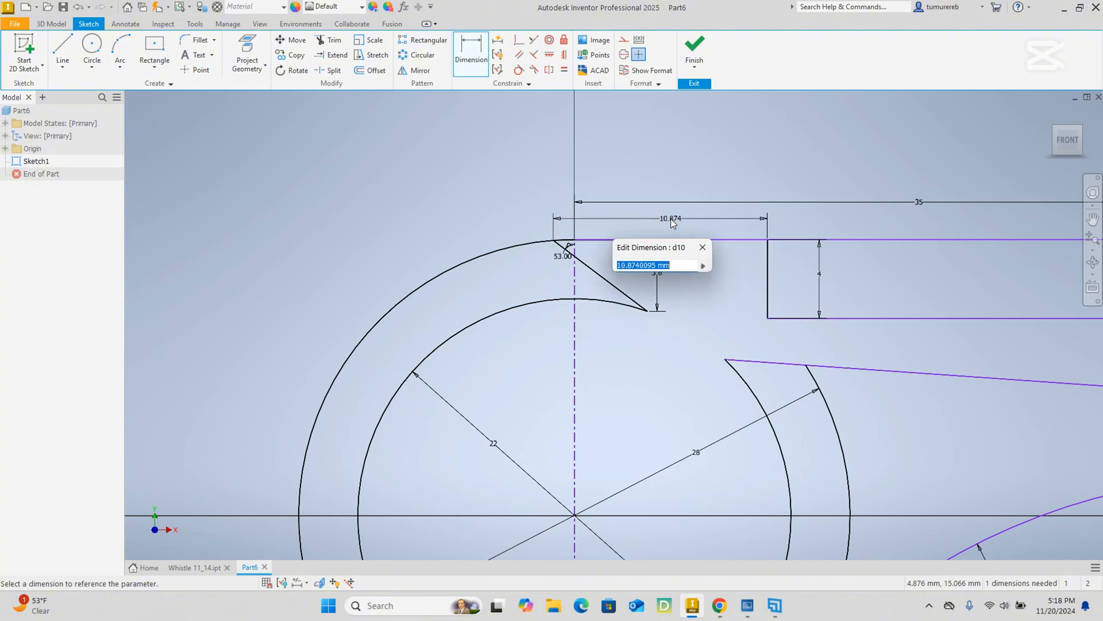
type("9")
key("Return")
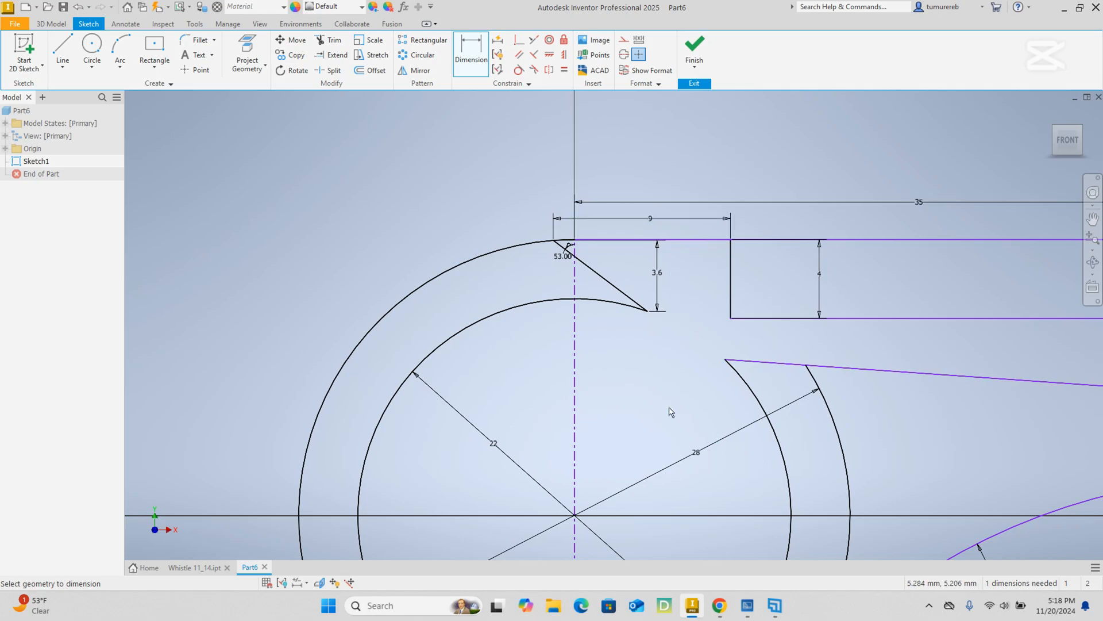
End dimensioning and reposition the 53° angle dimension so its text sits between the slanted line and the vertical centerline.
scroll(552, 246, "up", 5)
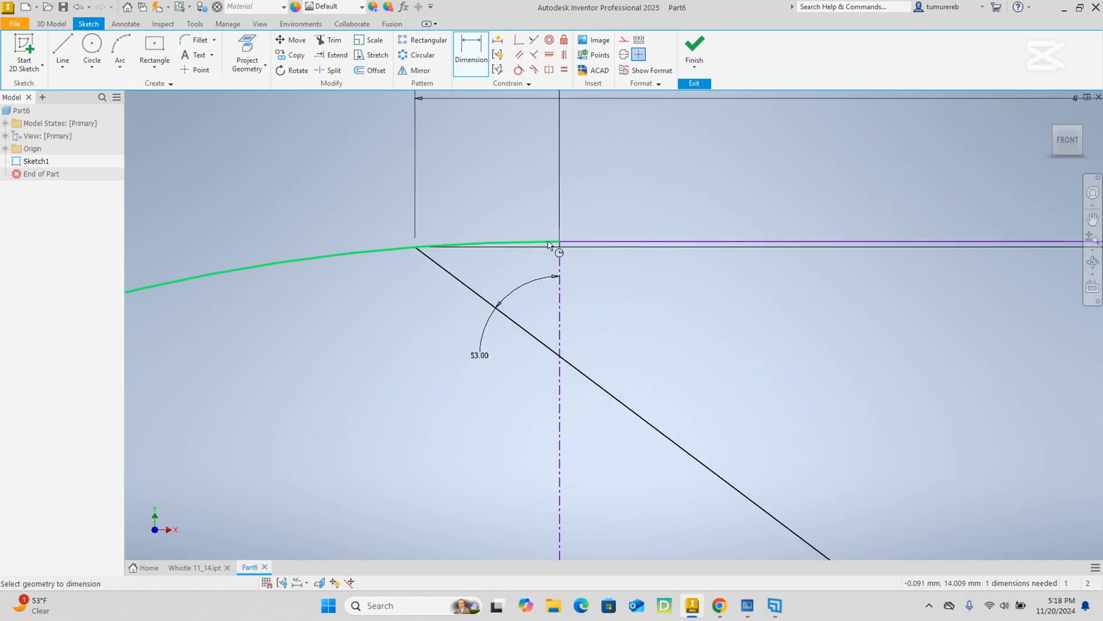
right_click(652, 302)
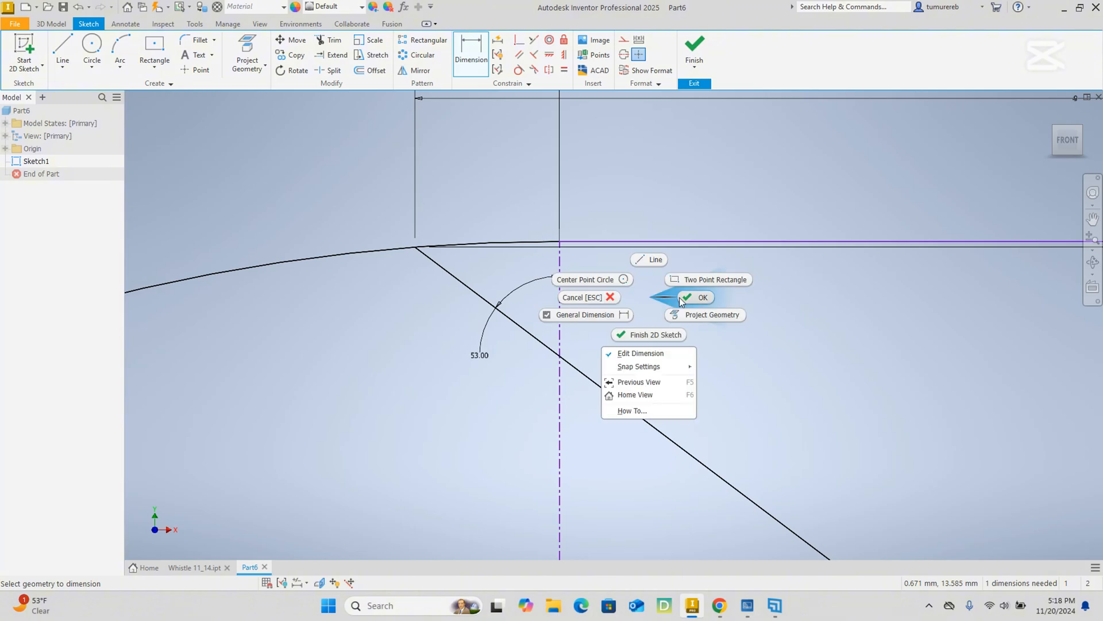
left_click(621, 300)
mouse_move(486, 362)
left_mouse_down()
mouse_move(522, 295)
mouse_move(527, 305)
left_mouse_up()
scroll(527, 305, "down", 3)
scroll(613, 327, "down", 7)
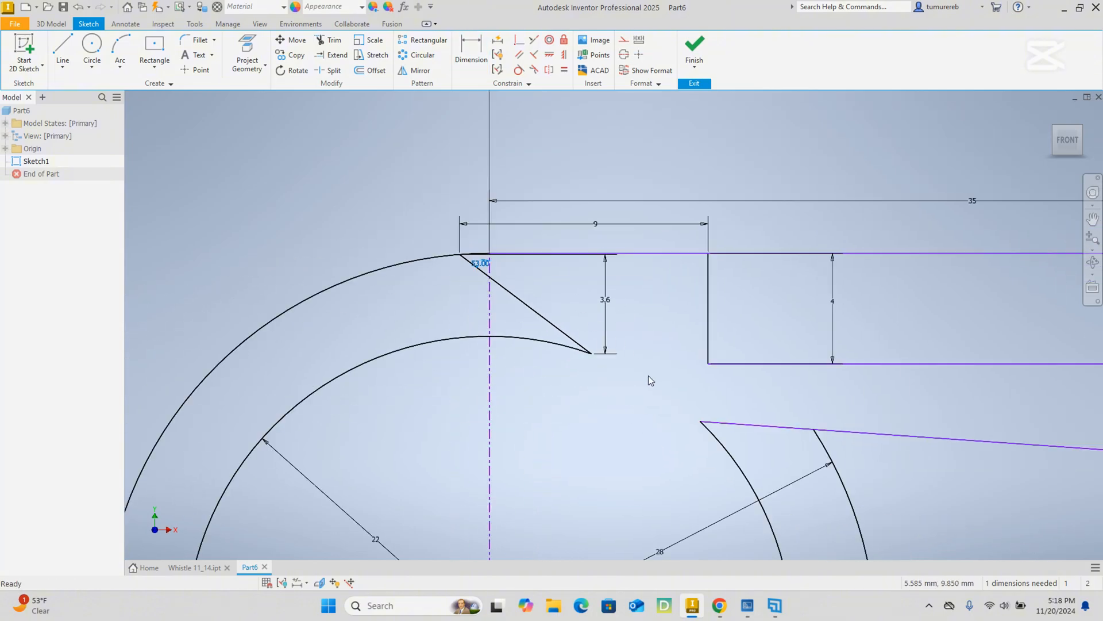
Inspect the body sketch around the 53° angle, the air opening and the mouthpiece for geometry that still lacks a dimension.
mouse_move(764, 383)
middle_mouse_down()
mouse_move(748, 384)
mouse_move(740, 332)
mouse_move(740, 343)
middle_mouse_up()
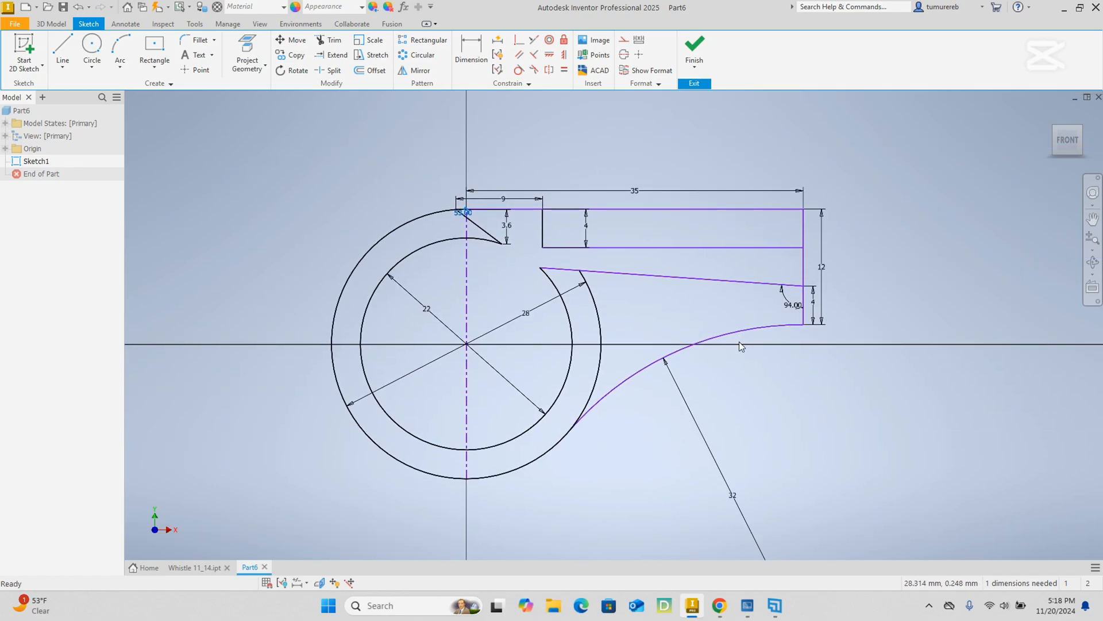
scroll(468, 215, "up", 8)
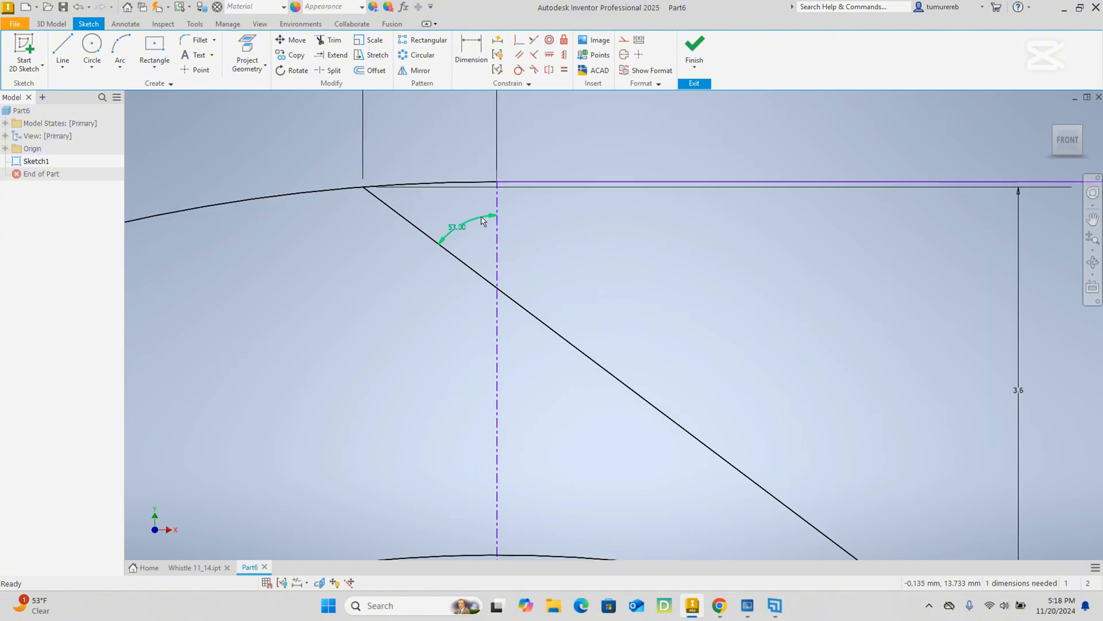
scroll(477, 230, "down", 3)
scroll(497, 190, "up", 6)
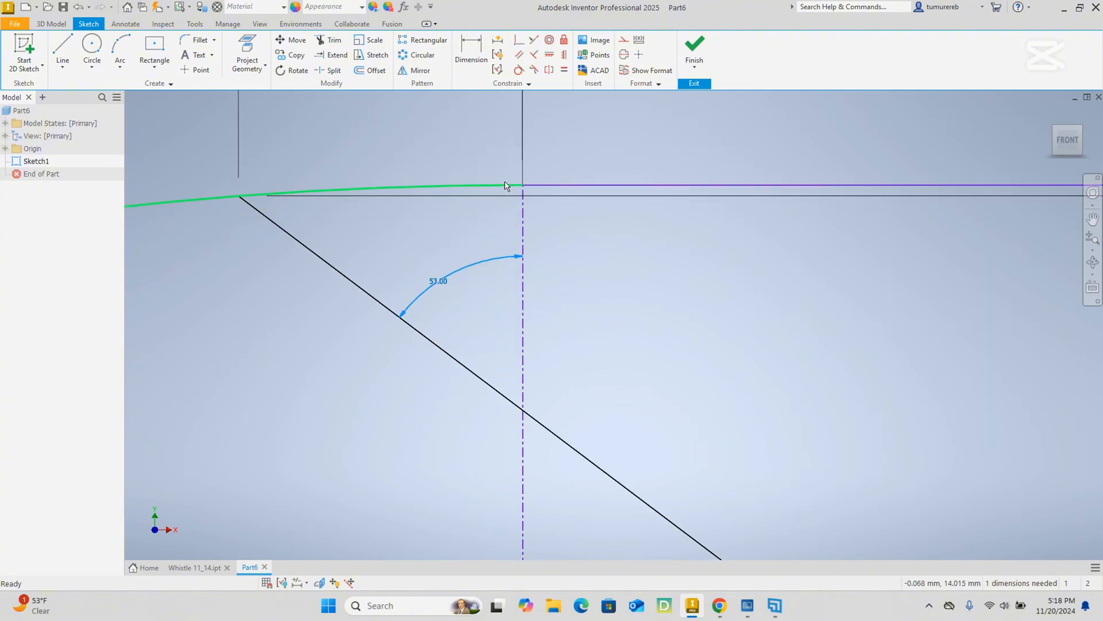
scroll(510, 189, "down", 6)
mouse_move(647, 258)
middle_mouse_down()
mouse_move(776, 328)
mouse_move(538, 251)
middle_mouse_up()
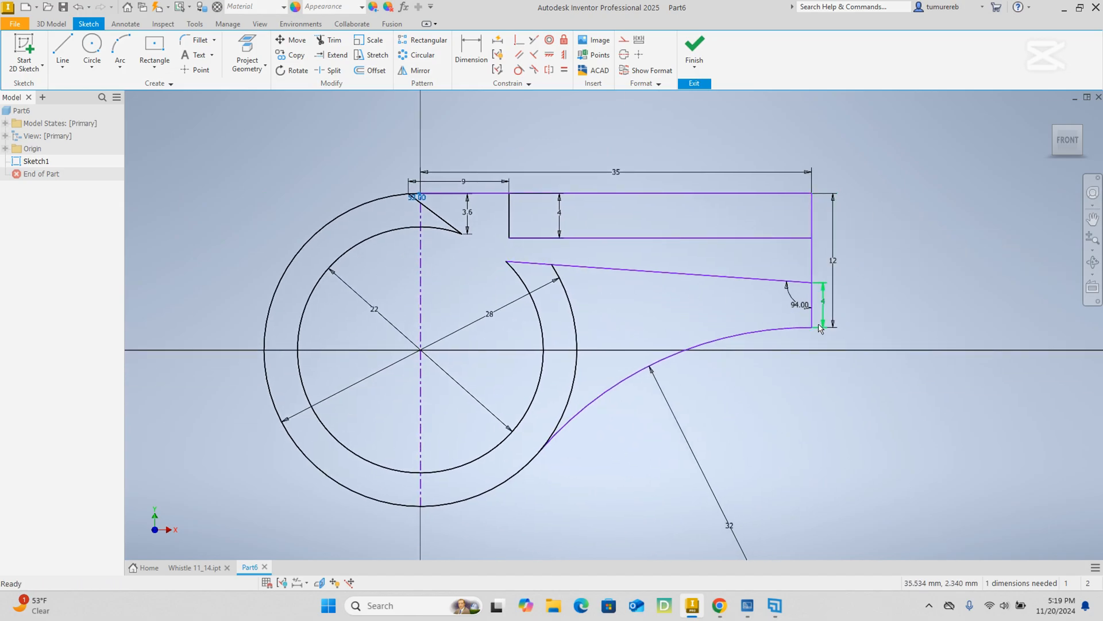
middle_click_drag(702, 323, 674, 275)
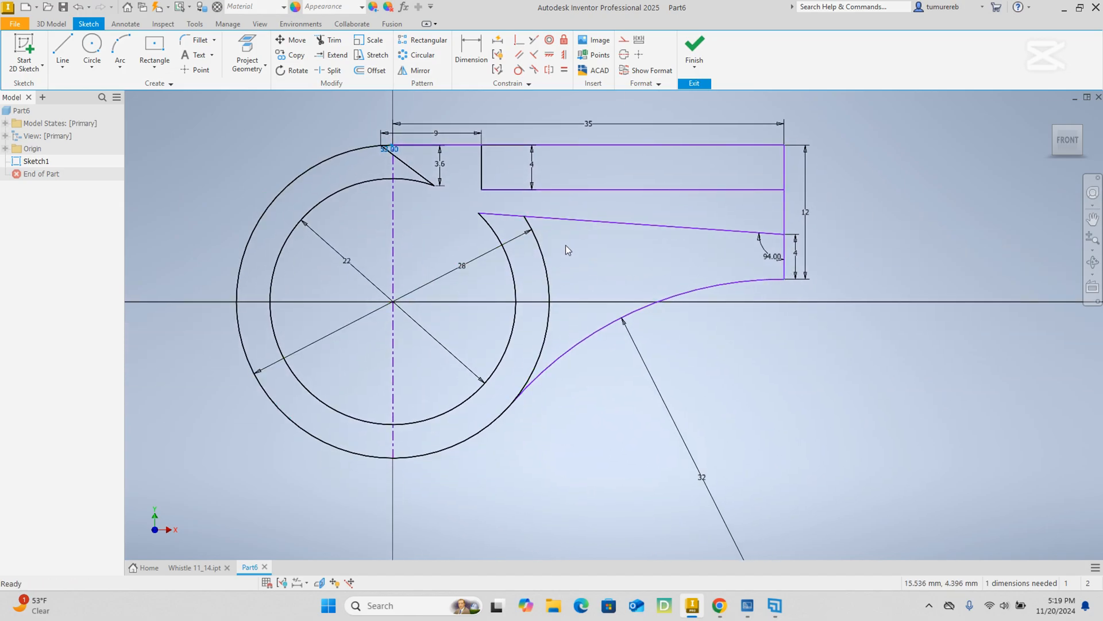
mouse_move(668, 168)
middle_mouse_down()
mouse_move(712, 228)
mouse_move(739, 229)
middle_mouse_up()
scroll(520, 224, "up", 3)
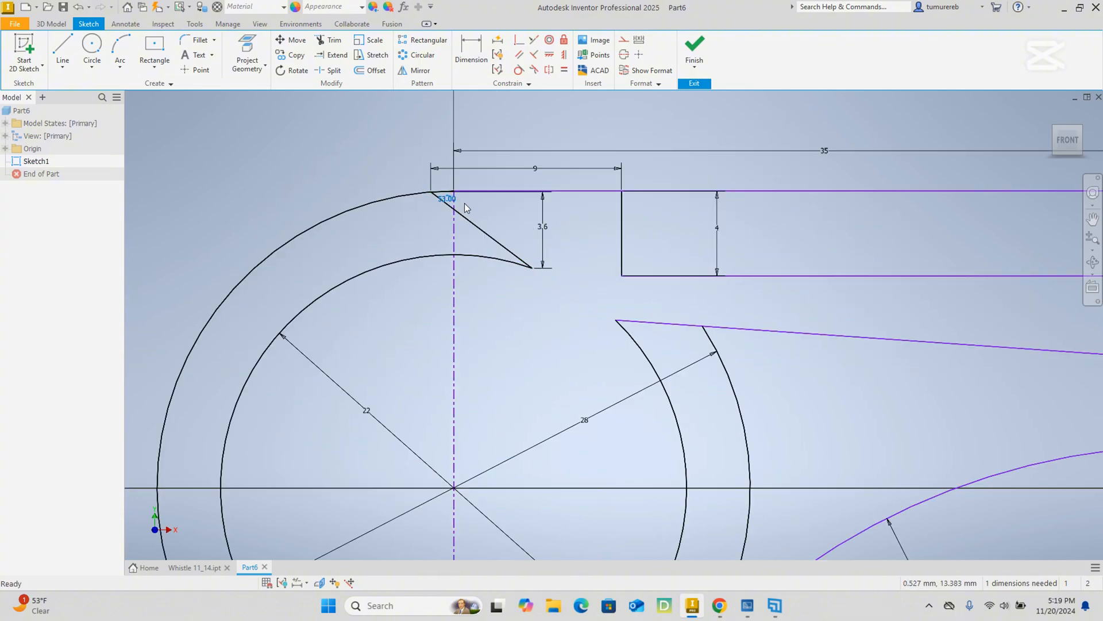
scroll(563, 181, "down", 3)
scroll(553, 185, "up", 1)
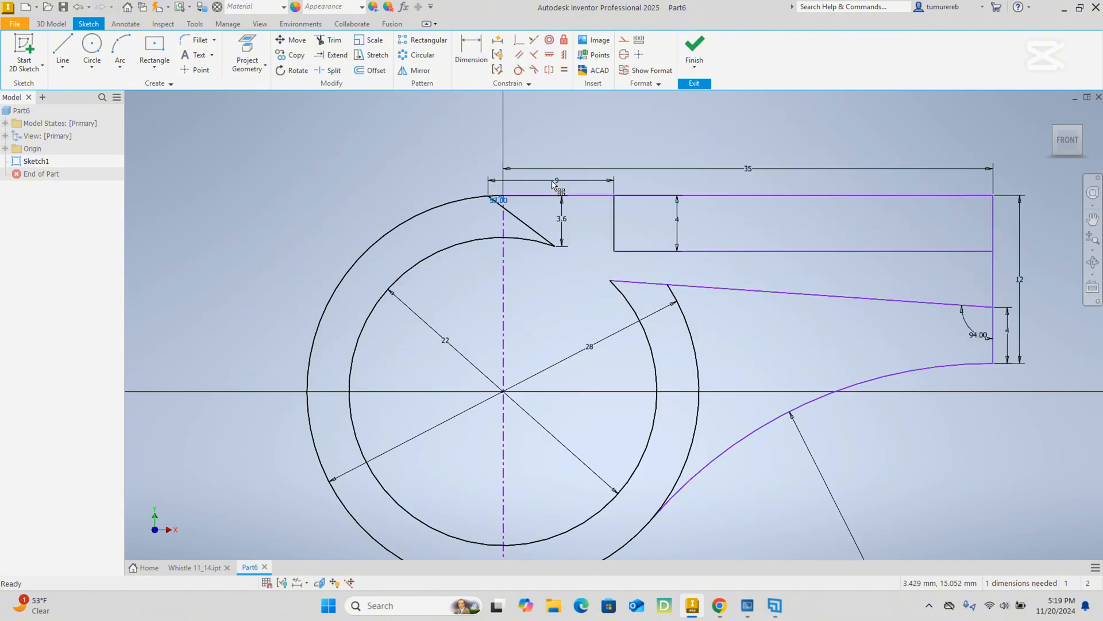
Switch to the whistle PDF in Chrome, check the section and side view dimensions, and return to the Inventor sketch.
left_click(719, 605)
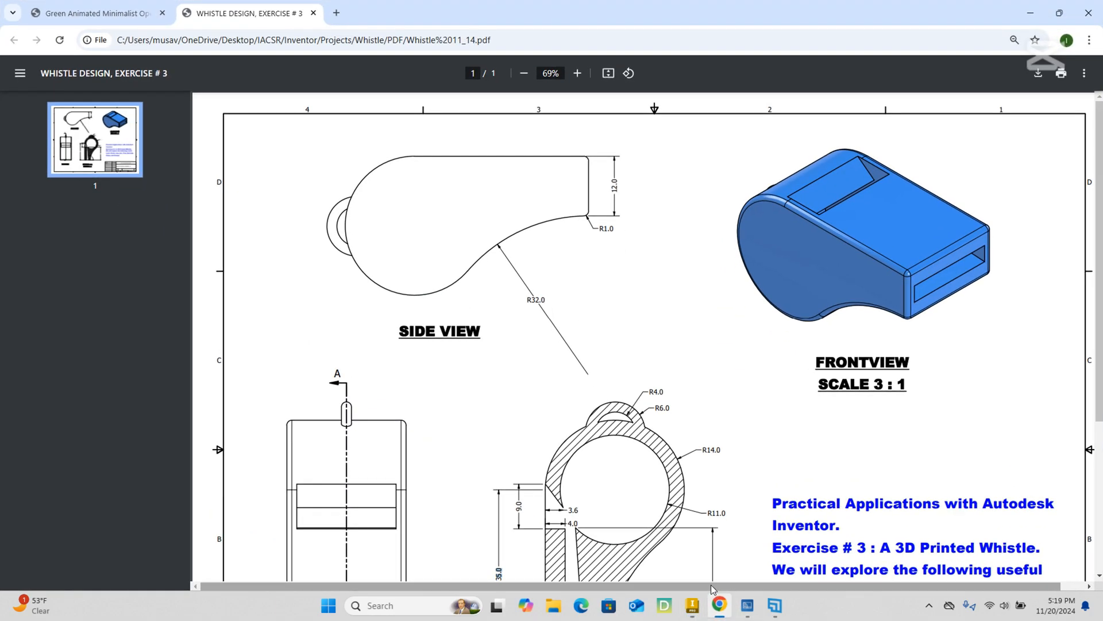
scroll(581, 406, "down", 4)
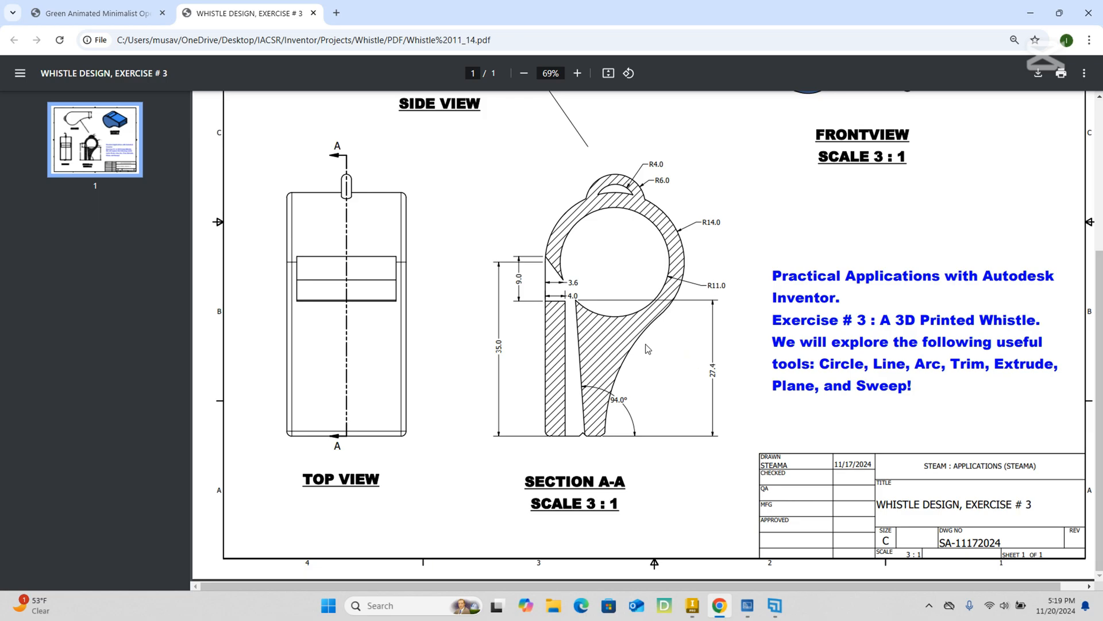
scroll(648, 349, "up", 2)
scroll(654, 169, "up", 2)
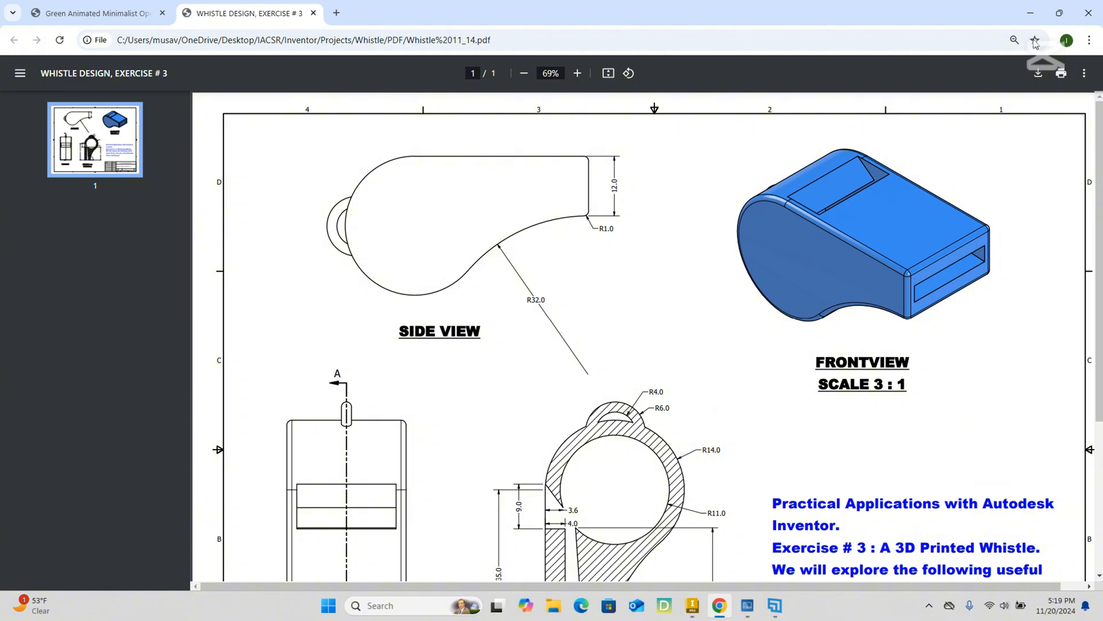
left_click(1030, 13)
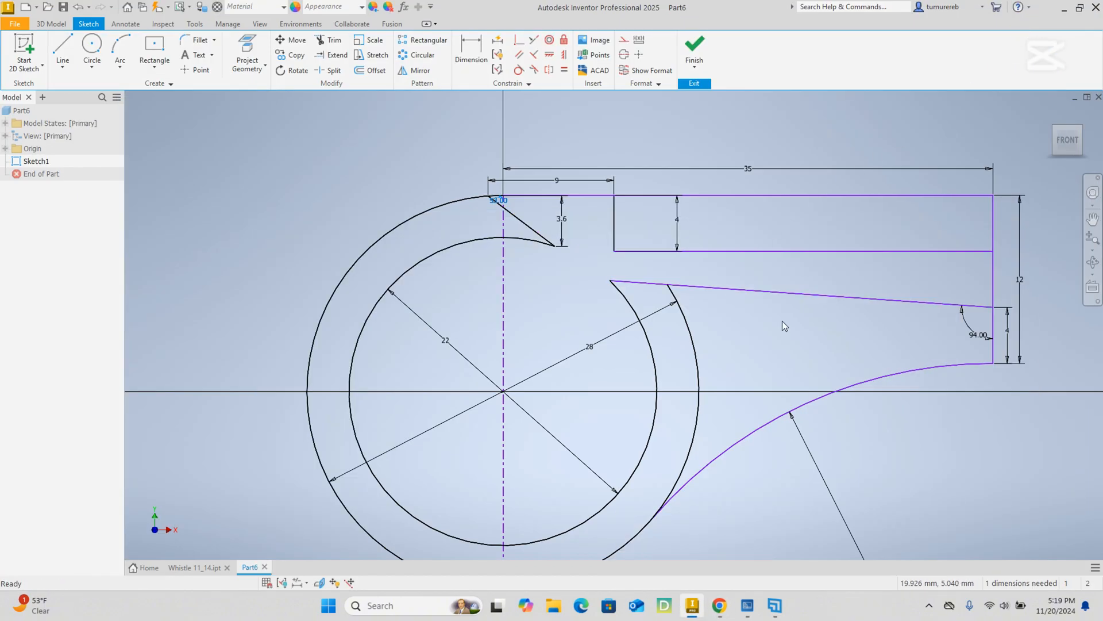
Dimension the horizontal length of the 4 mm high wall section's lower edge as 27 mm.
middle_click_drag(697, 264, 585, 273)
key("d")
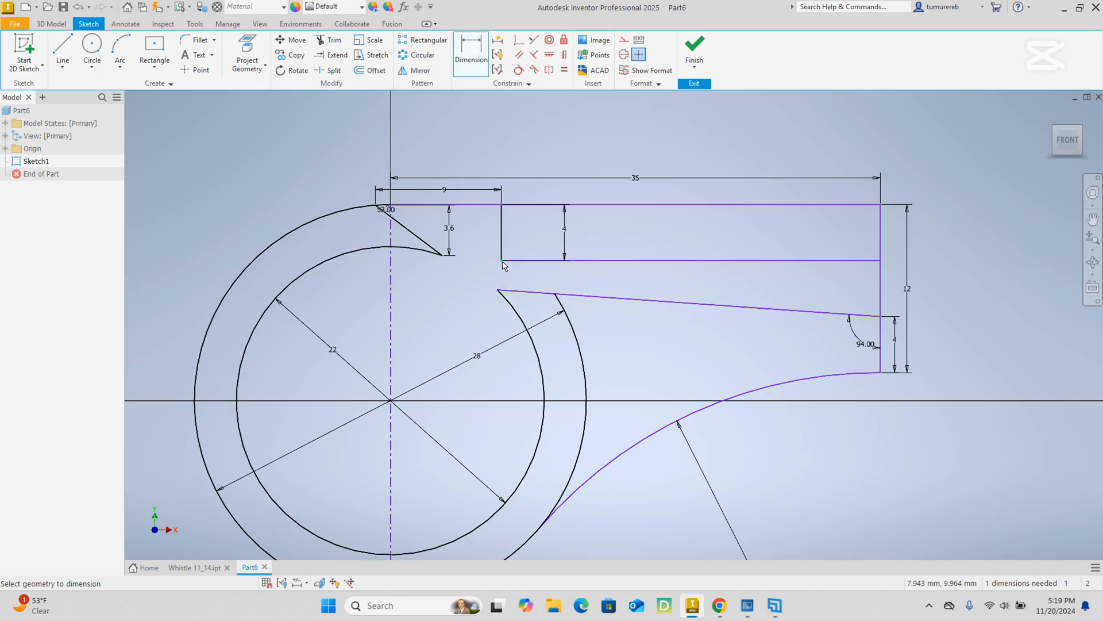
left_click(501, 261)
left_click(880, 261)
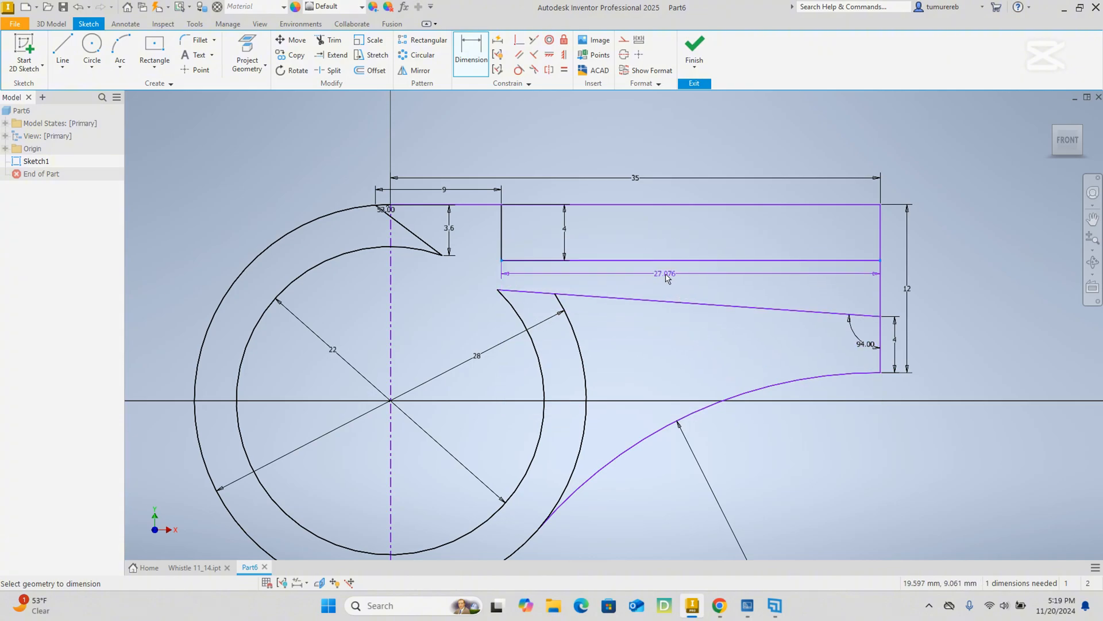
left_click(664, 273)
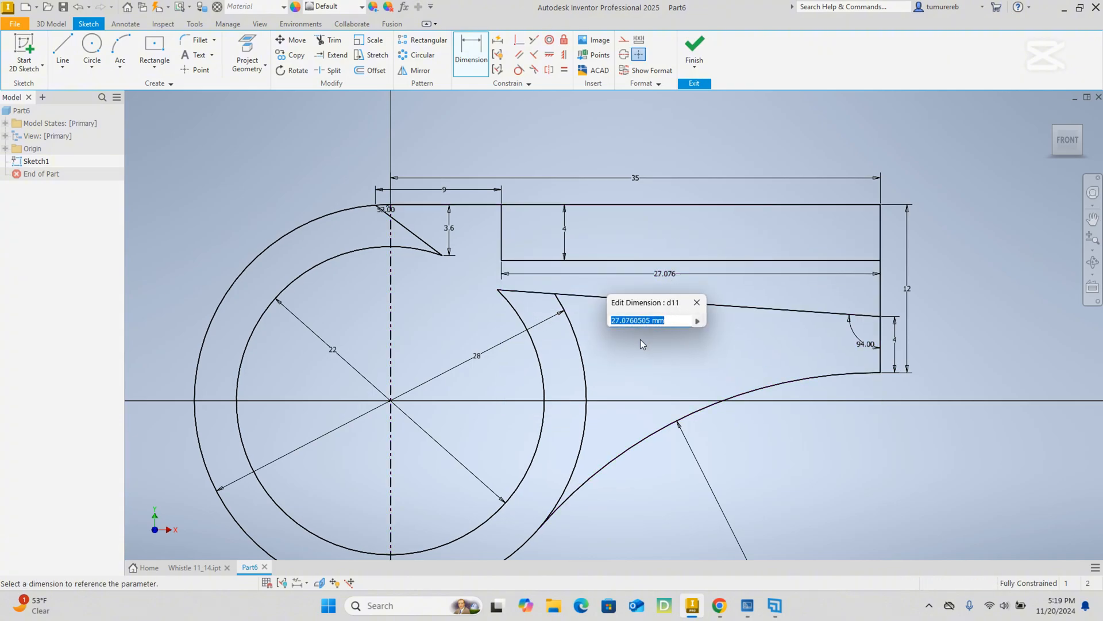
type("2")
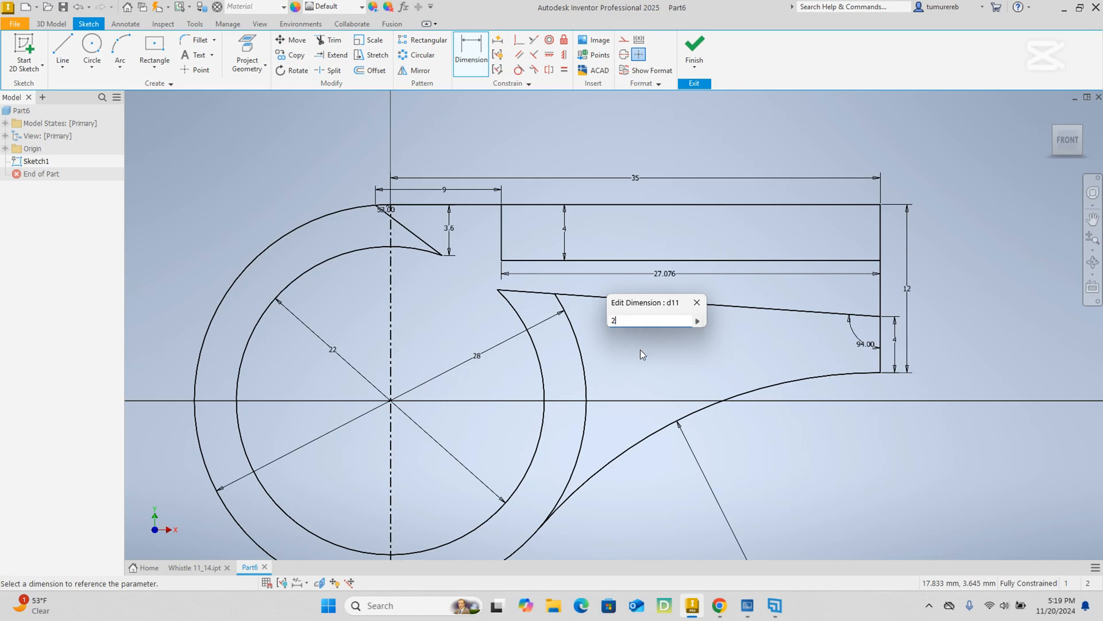
type("7")
key("Return")
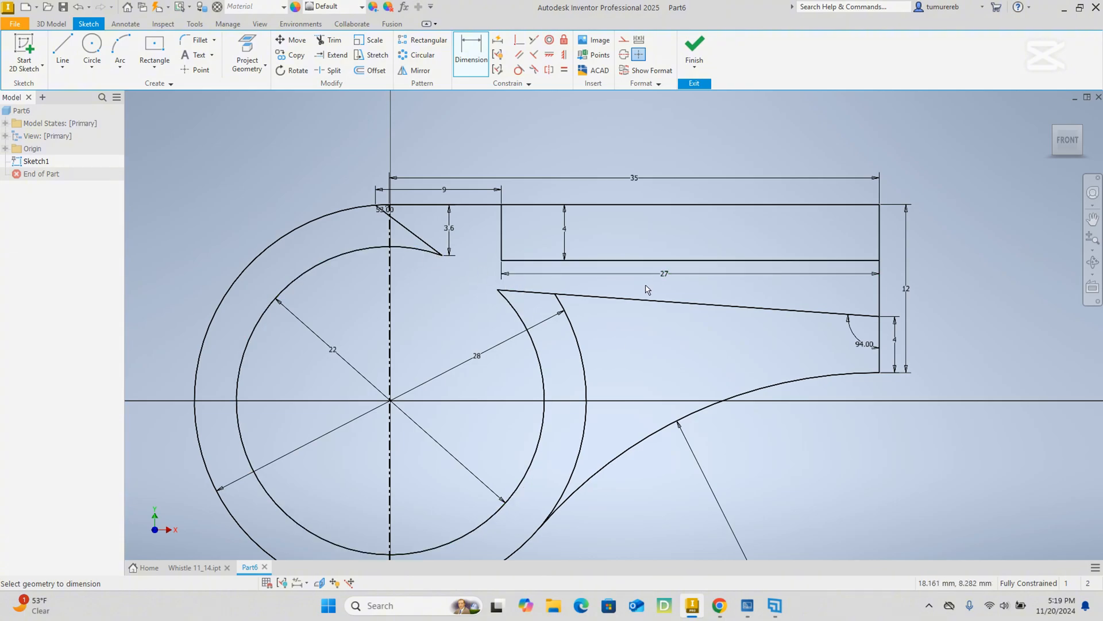
Check the wall section's length in the PDF section view and change its 27 mm dimension in the Inventor sketch to 27.4 mm.
middle_click_drag(647, 289, 630, 229)
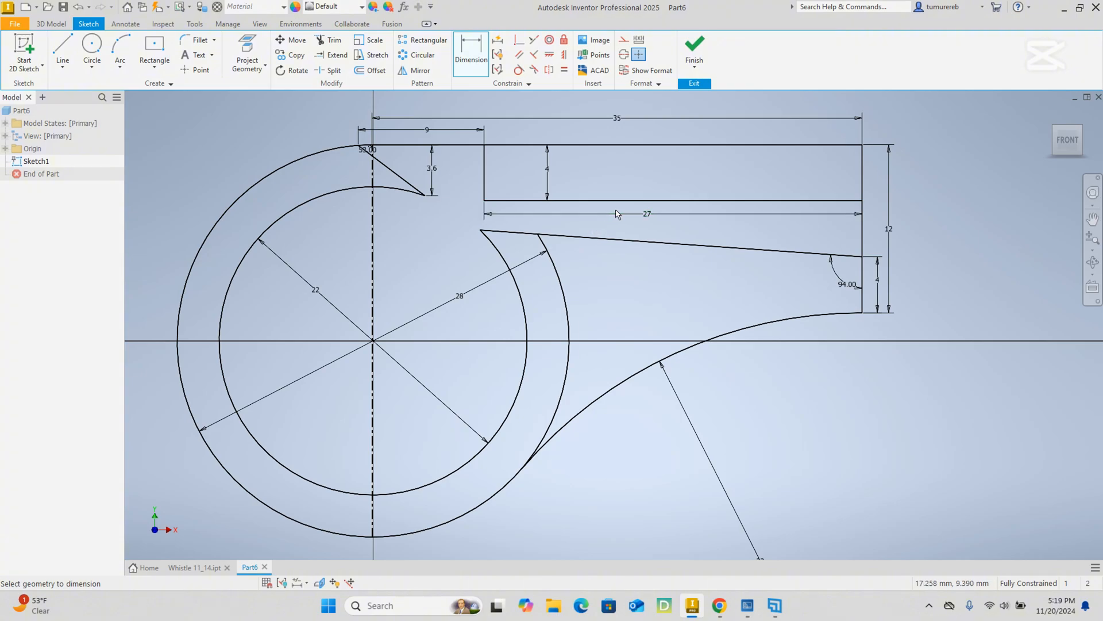
left_click(721, 608)
scroll(609, 393, "down", 3)
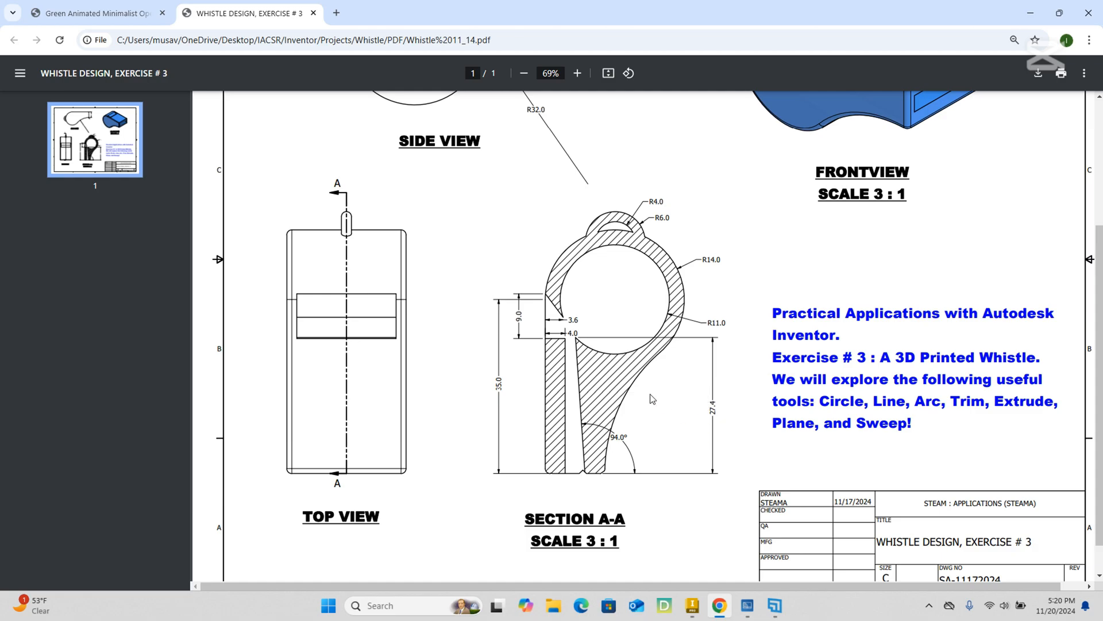
left_click(1030, 13)
double_click(647, 221)
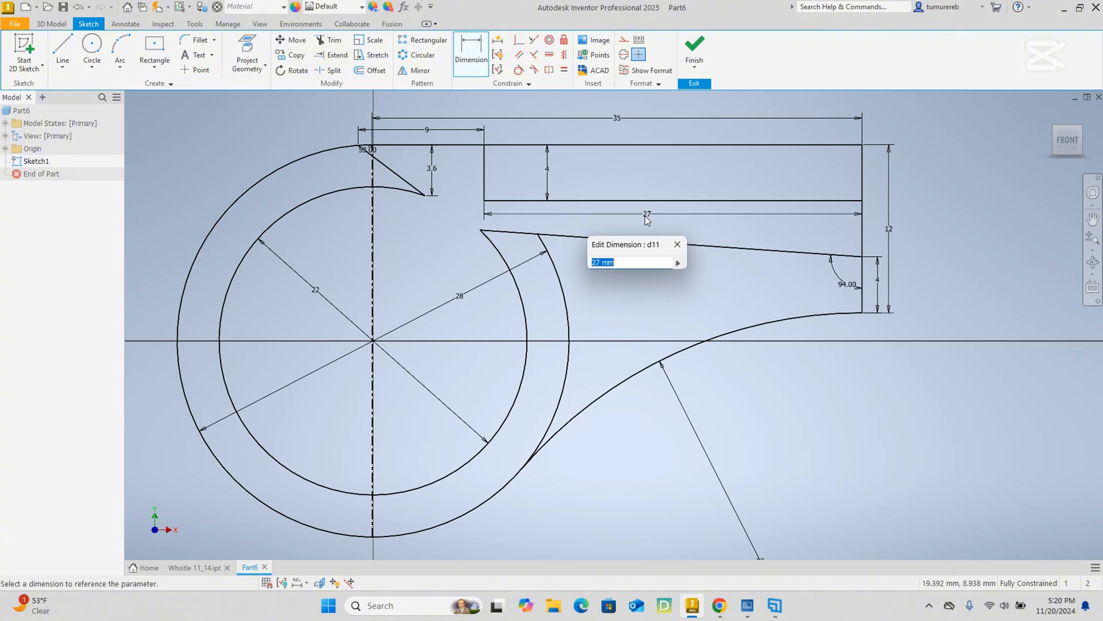
type("27.4")
key("Return")
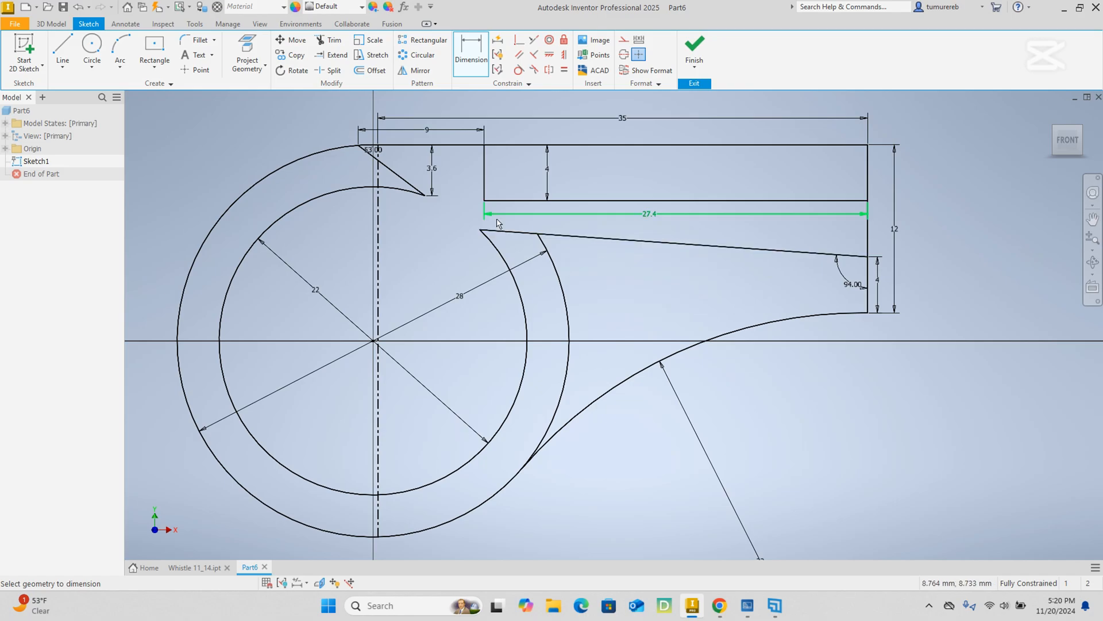
Examine how the vertical centerline lines up with the circles' center and the top of the body near the 53° angle.
scroll(387, 150, "up", 3)
scroll(493, 247, "down", 3)
middle_click_drag(810, 246, 657, 246)
middle_click_drag(680, 361, 693, 315)
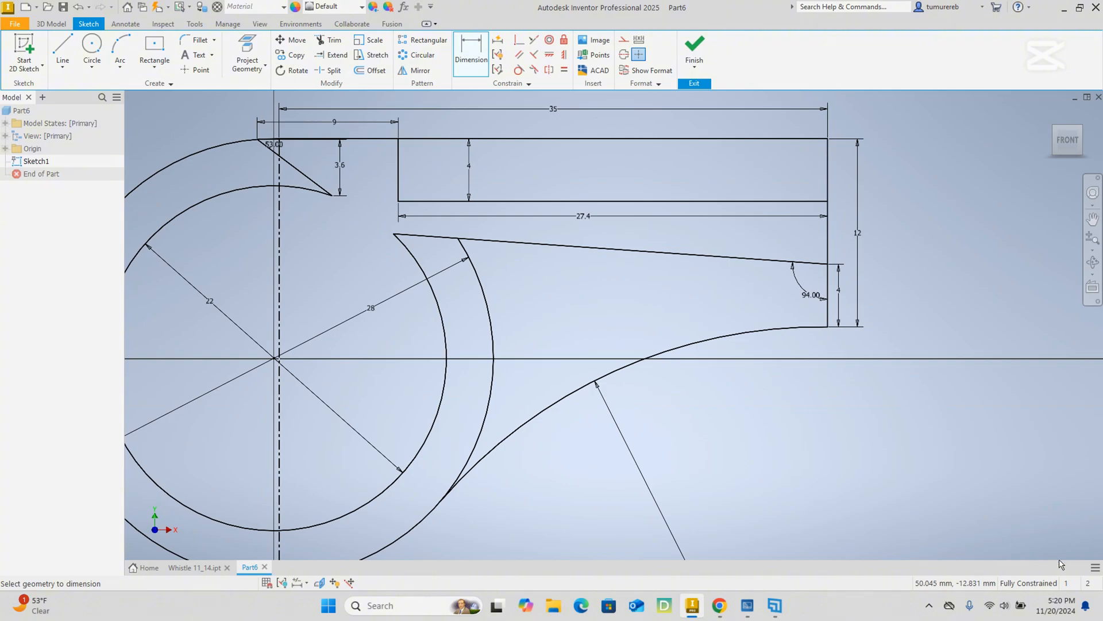
middle_click_drag(337, 290, 428, 313)
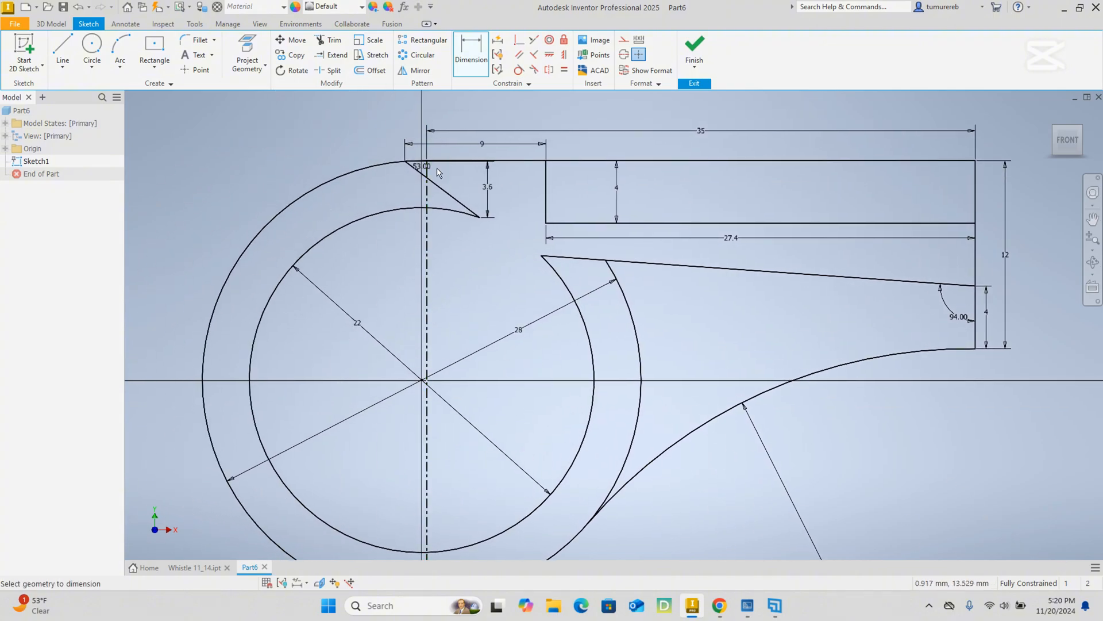
scroll(418, 171, "down", 8)
scroll(455, 162, "down", 5)
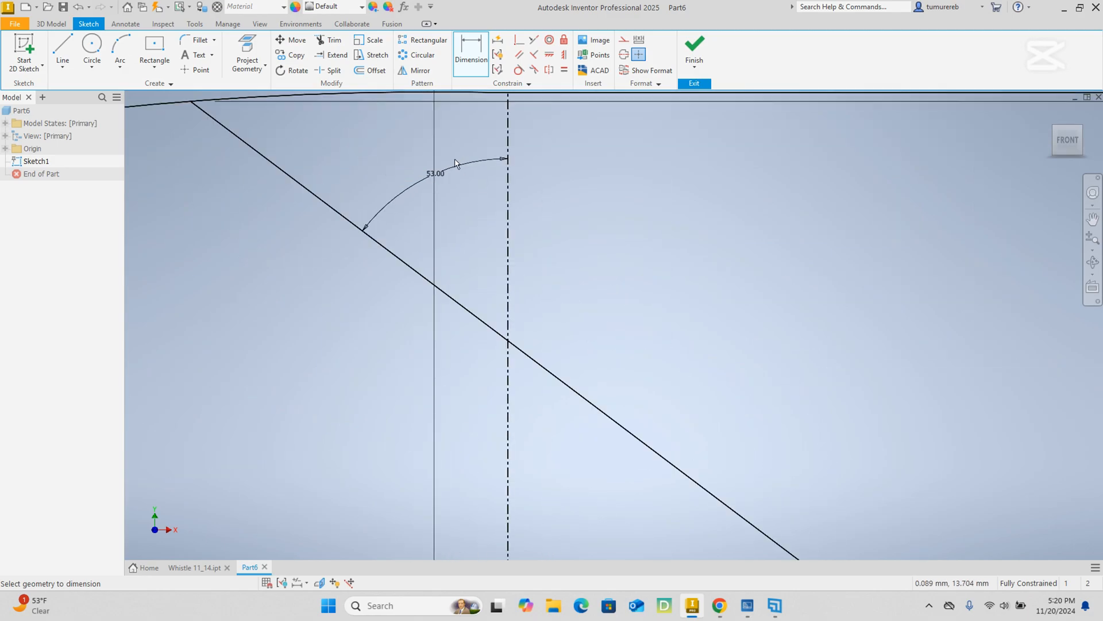
scroll(453, 162, "up", 7)
middle_click_drag(431, 158, 490, 294)
scroll(489, 293, "up", 6)
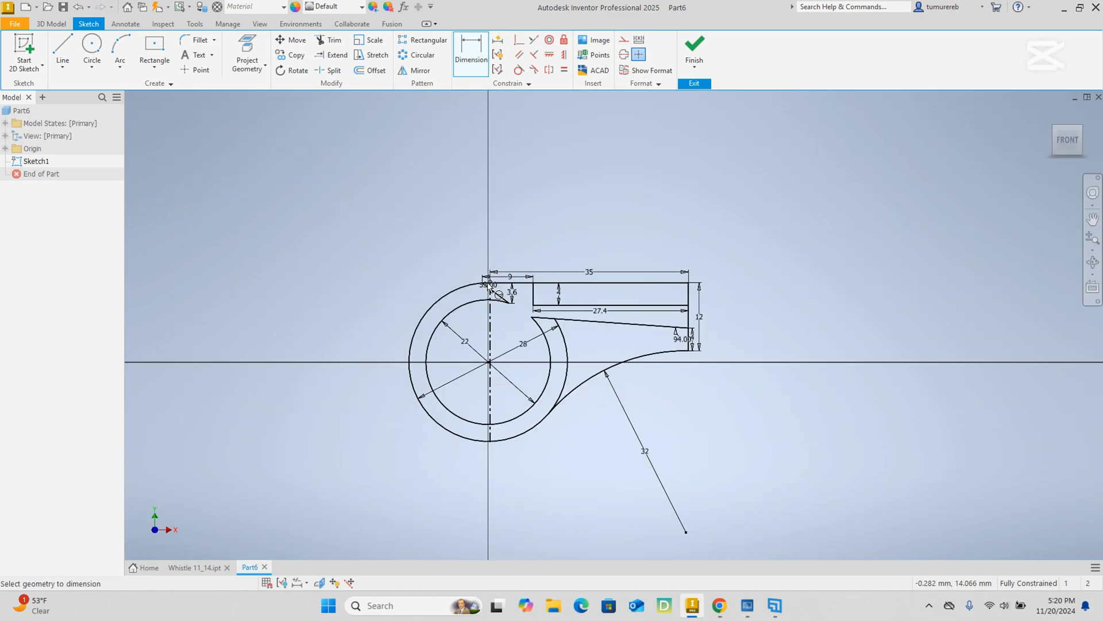
scroll(491, 346, "down", 6)
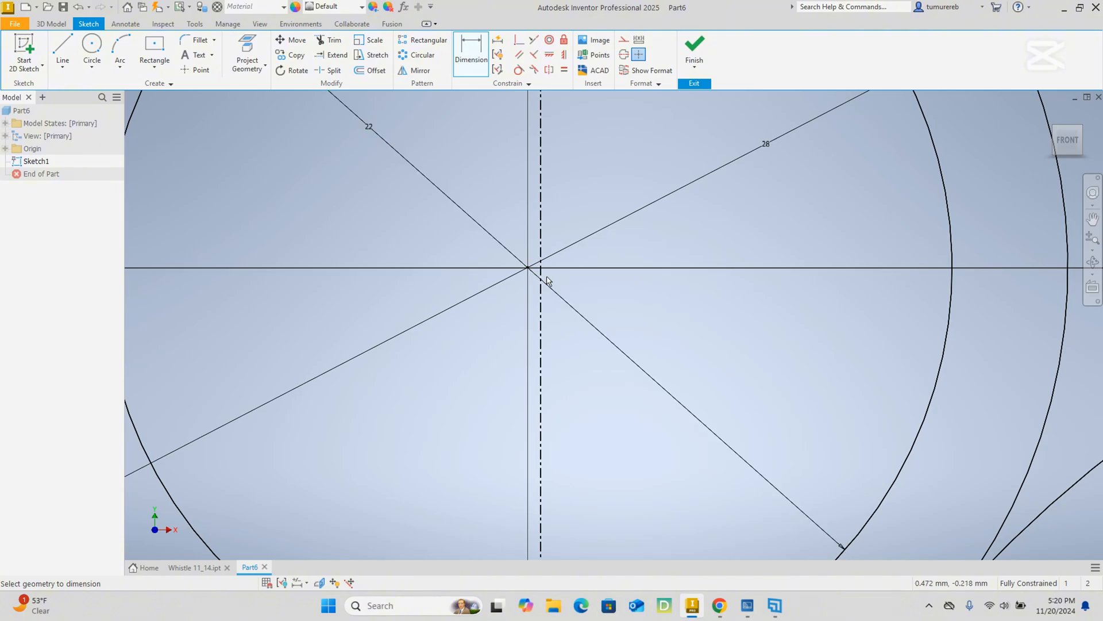
scroll(533, 281, "up", 3)
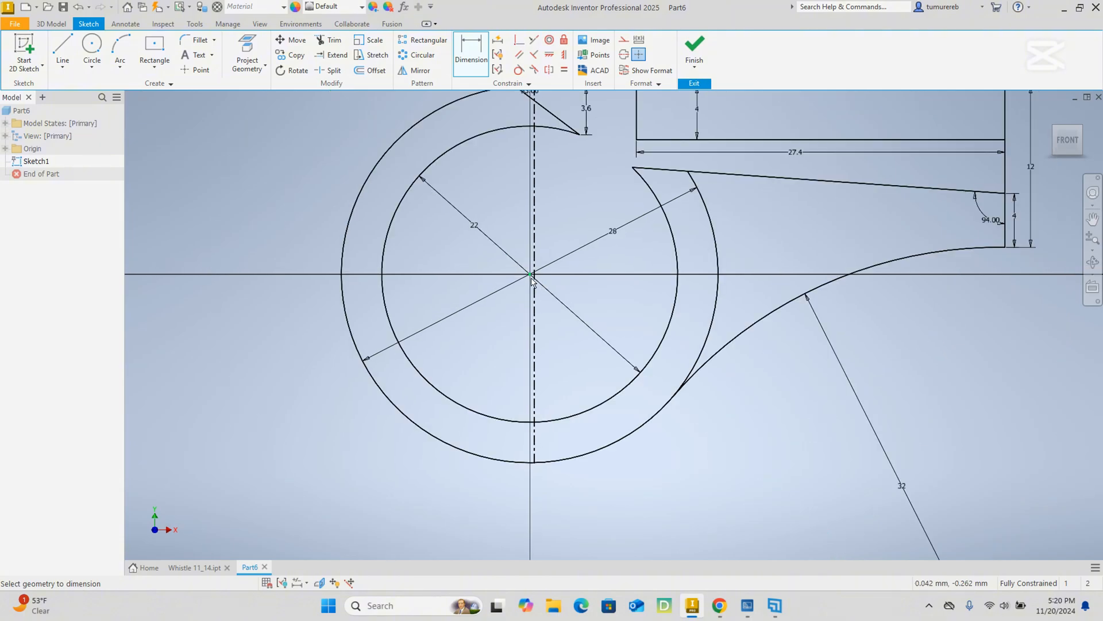
middle_click_drag(537, 224, 541, 364)
scroll(529, 183, "down", 5)
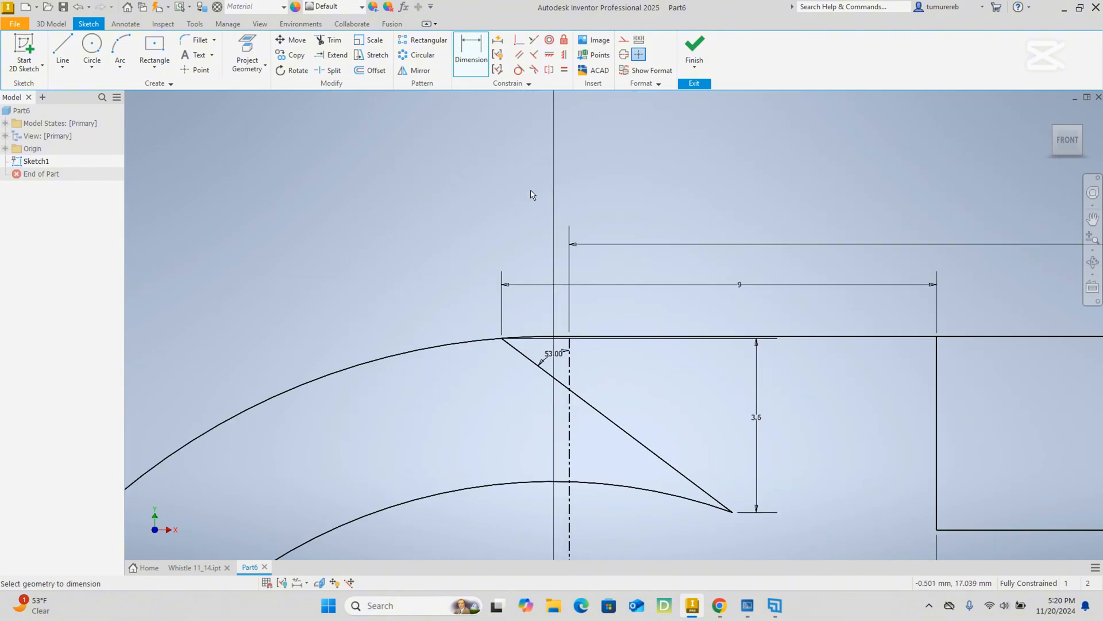
scroll(544, 338, "up", 6)
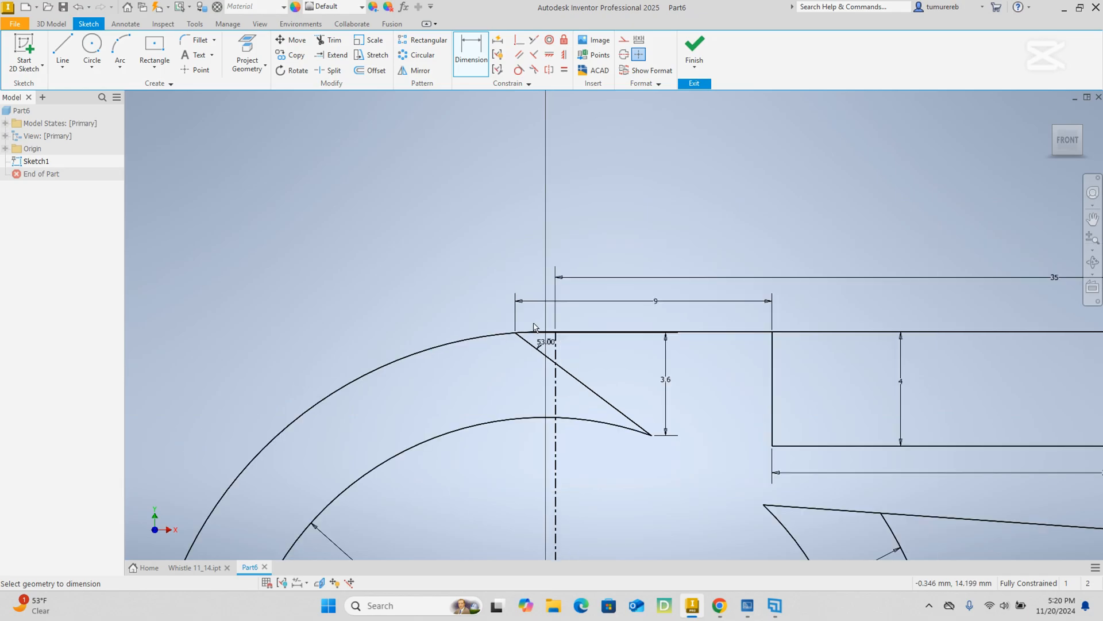
scroll(458, 393, "down", 4)
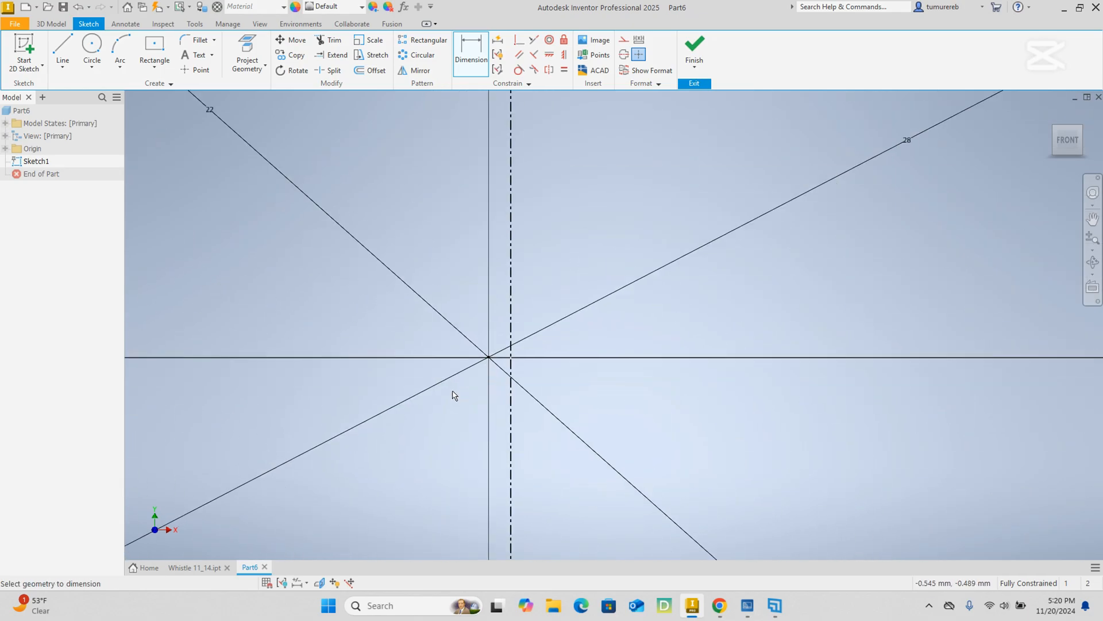
scroll(473, 370, "up", 4)
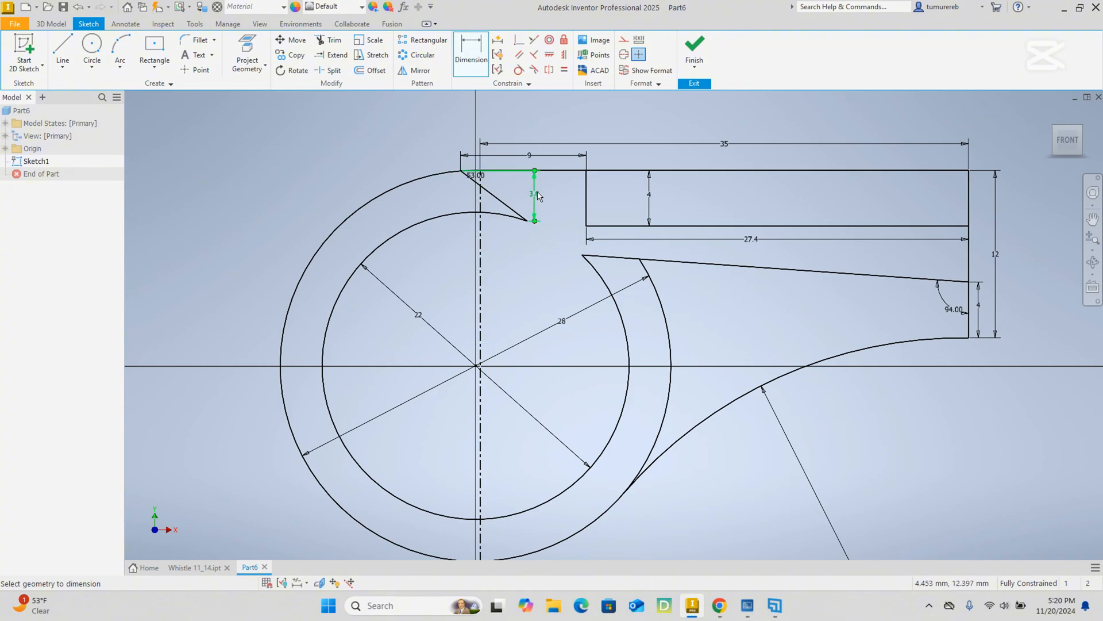
Try to make the vertical centerline's midpoint coincident with the circles' center point.
left_click(516, 41)
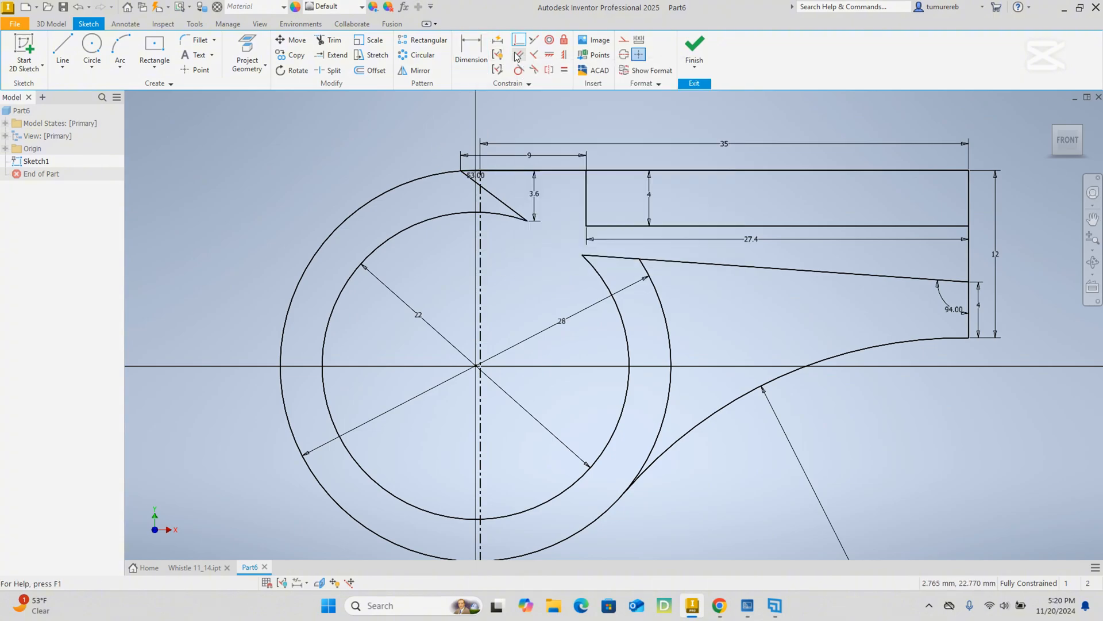
scroll(462, 371, "down", 6)
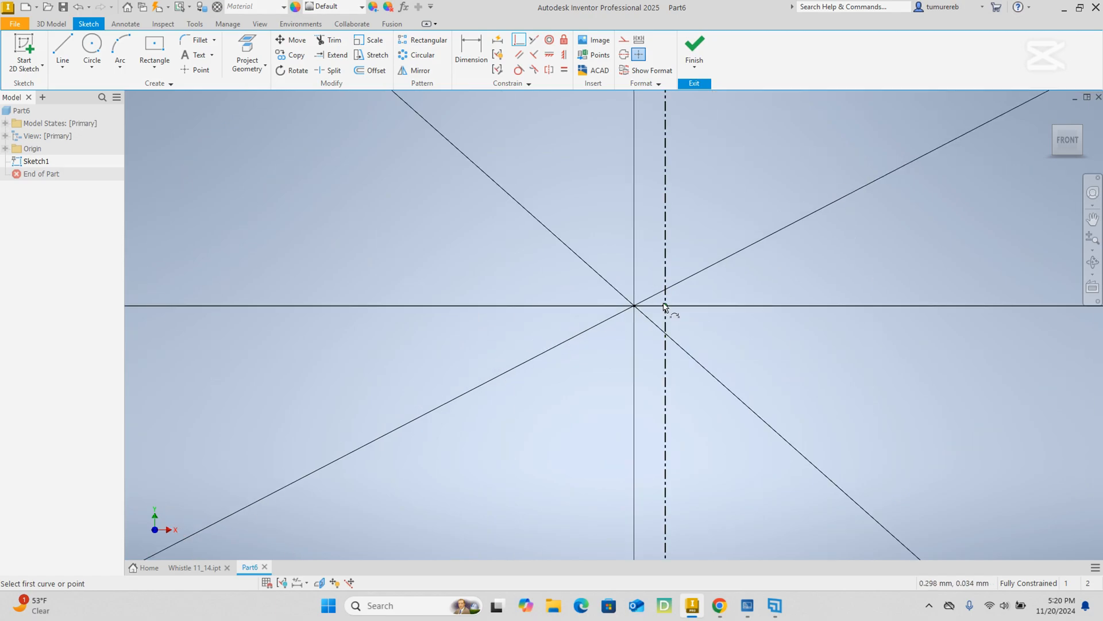
left_click(666, 308)
left_click(634, 306)
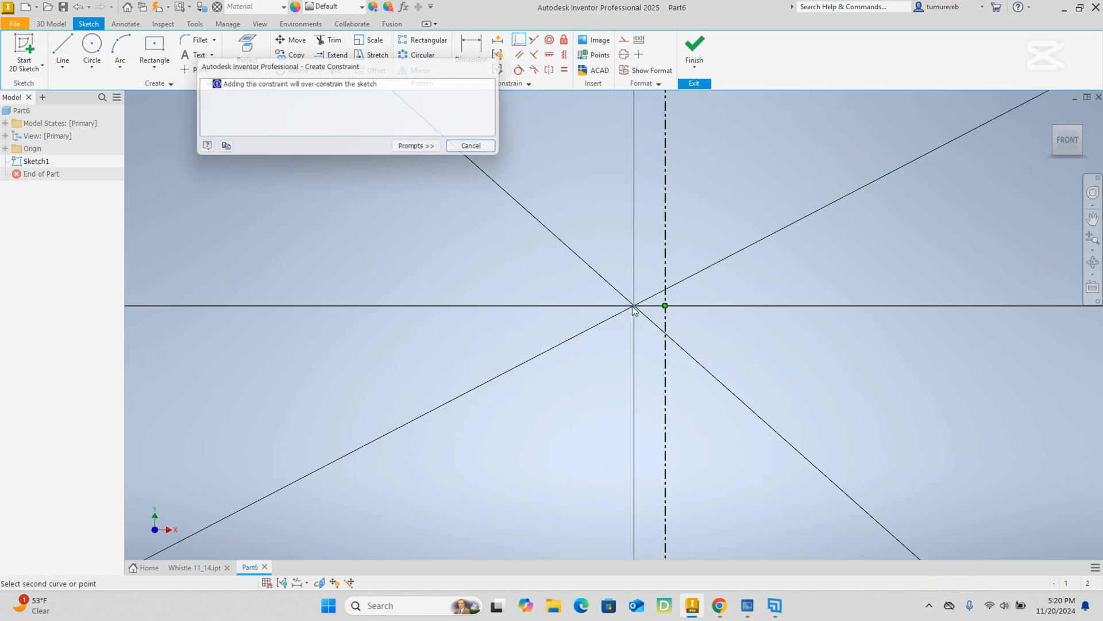
left_click(460, 149)
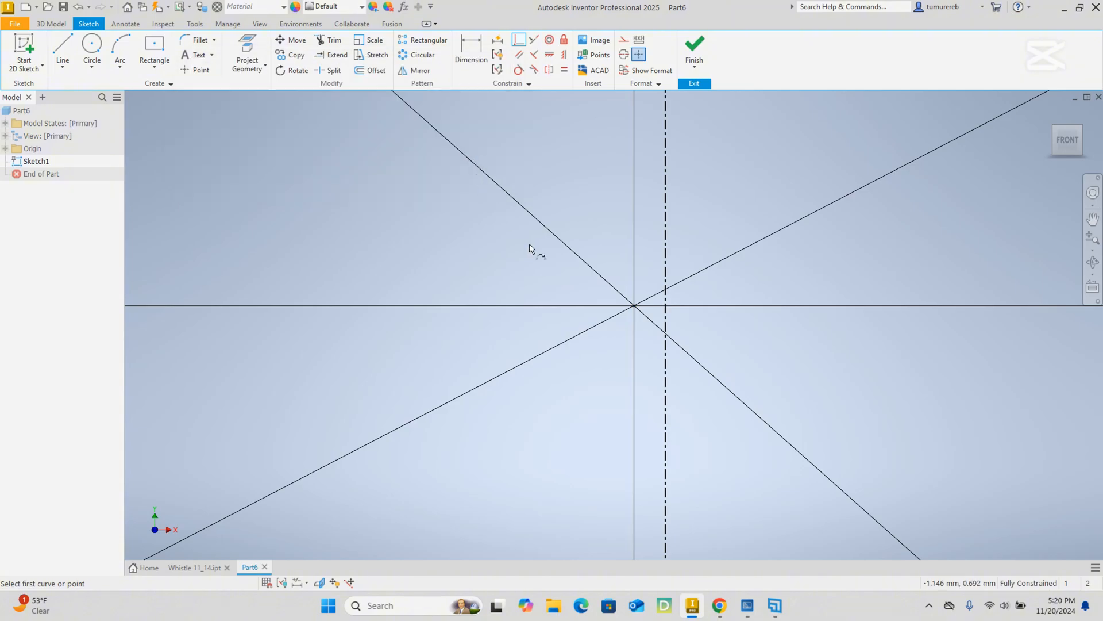
scroll(532, 246, "up", 5)
scroll(542, 249, "down", 5)
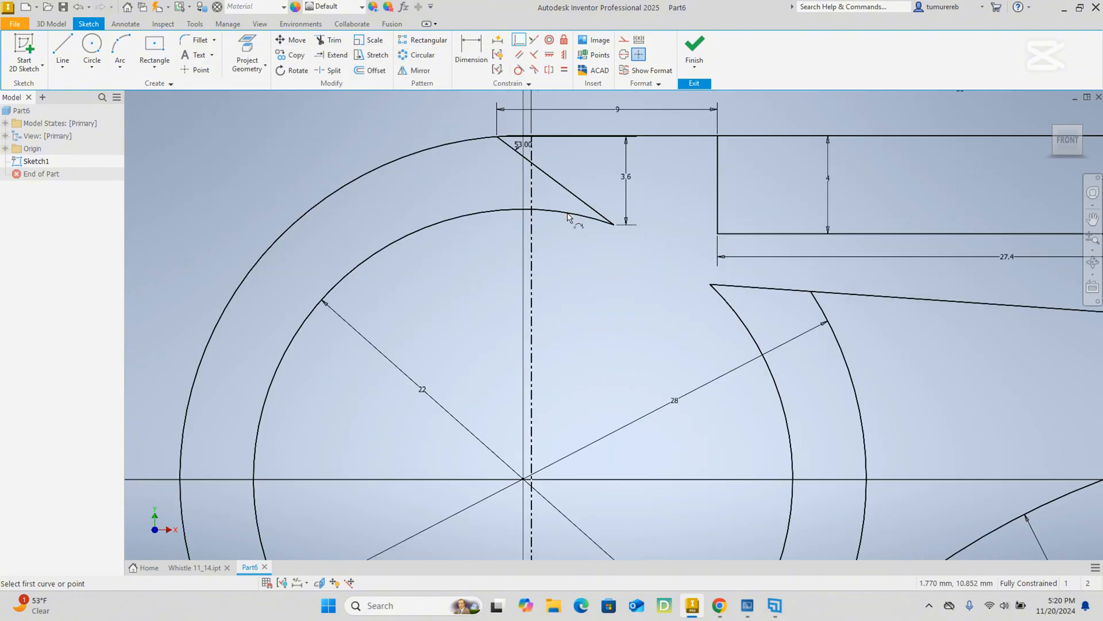
Leave the coincident constraint and delete the vertical centerline through the circles from the sketch.
right_click(456, 167)
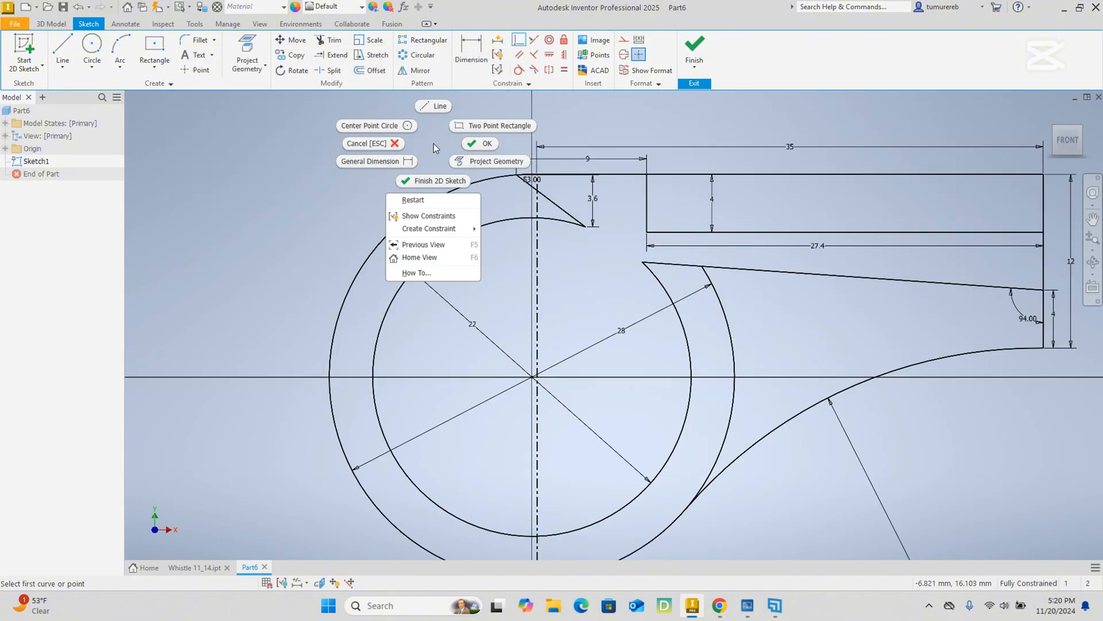
left_click(507, 144)
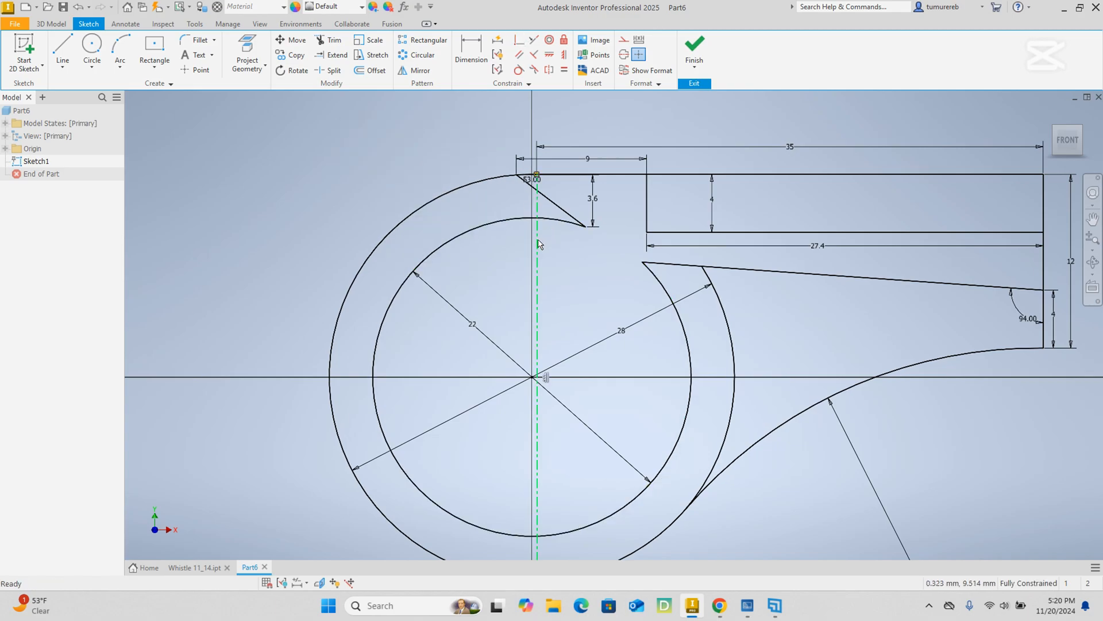
right_click(537, 239)
left_click(538, 202)
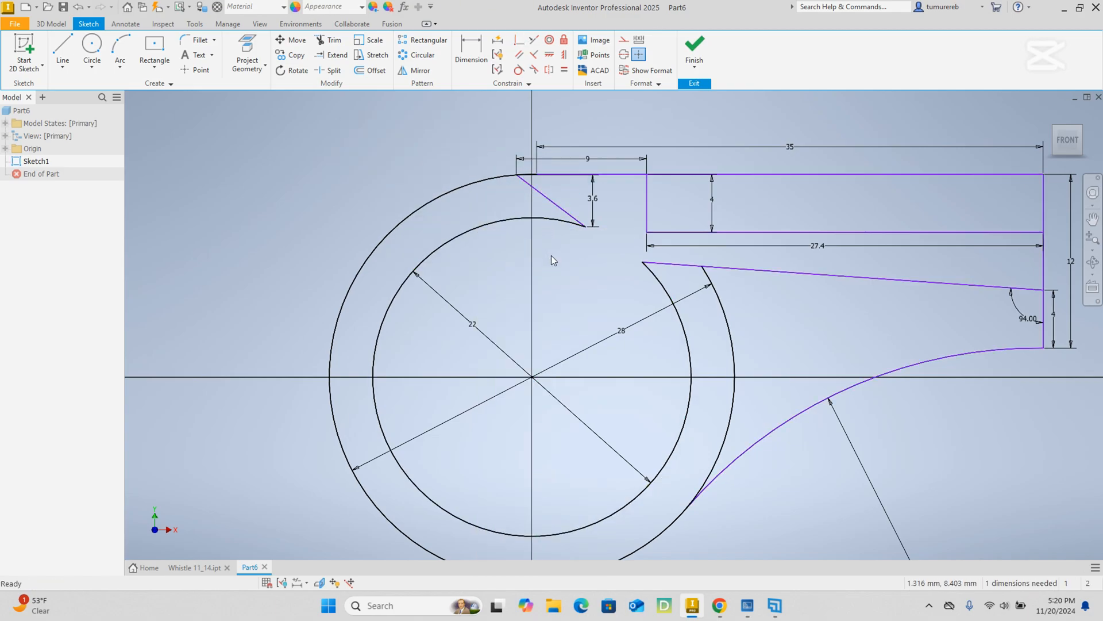
Check where the top edge meets the outer circle and finish the body sketch.
middle_click_drag(574, 296, 427, 281)
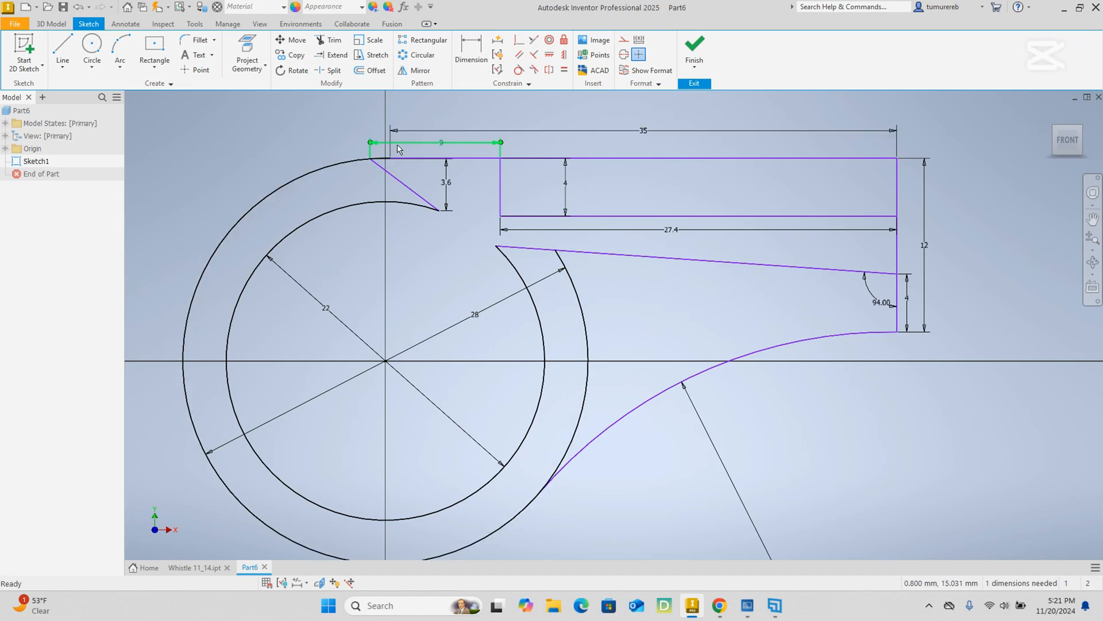
scroll(398, 150, "up", 10)
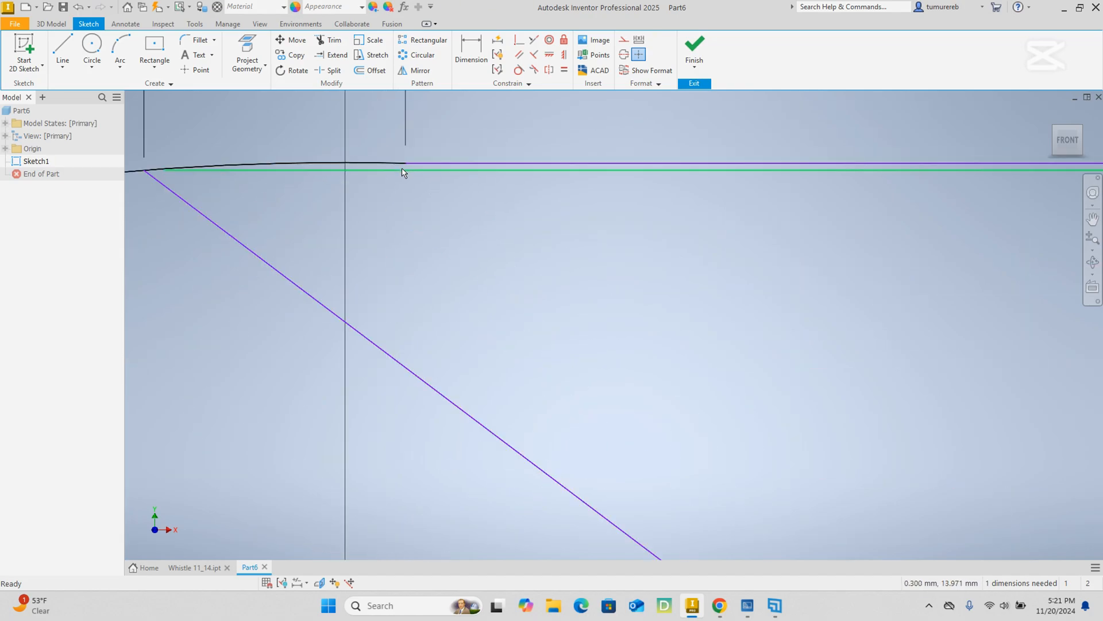
scroll(402, 172, "down", 5)
scroll(487, 254, "down", 4)
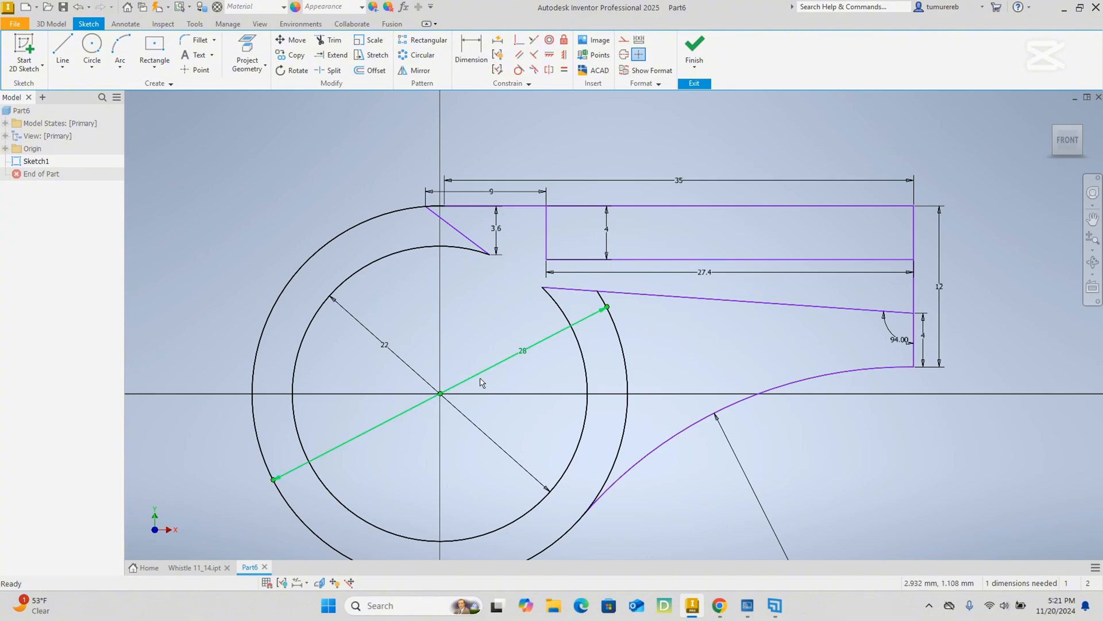
scroll(551, 235, "up", 3)
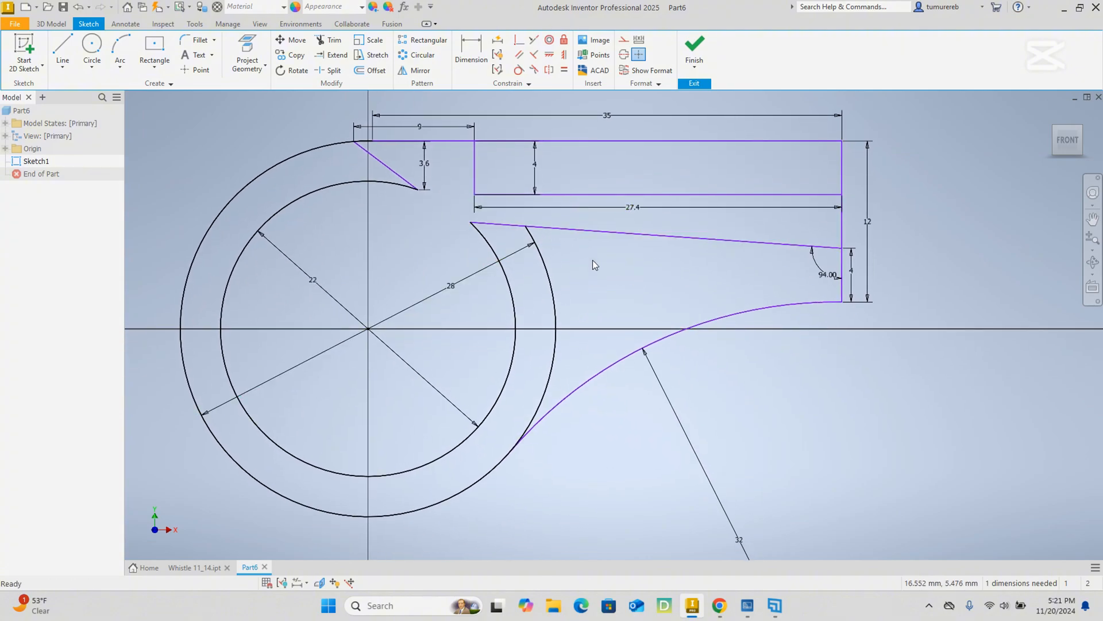
left_click(688, 46)
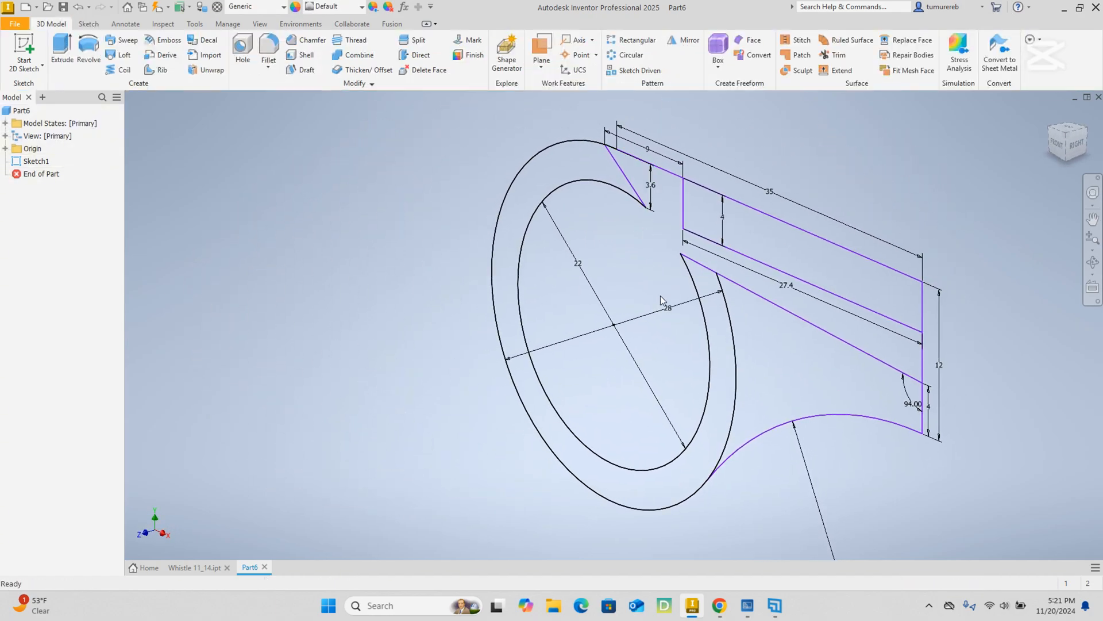
Start an extrusion with all four closed regions of the whistle sketch as profiles.
middle_click_drag(657, 347, 550, 336)
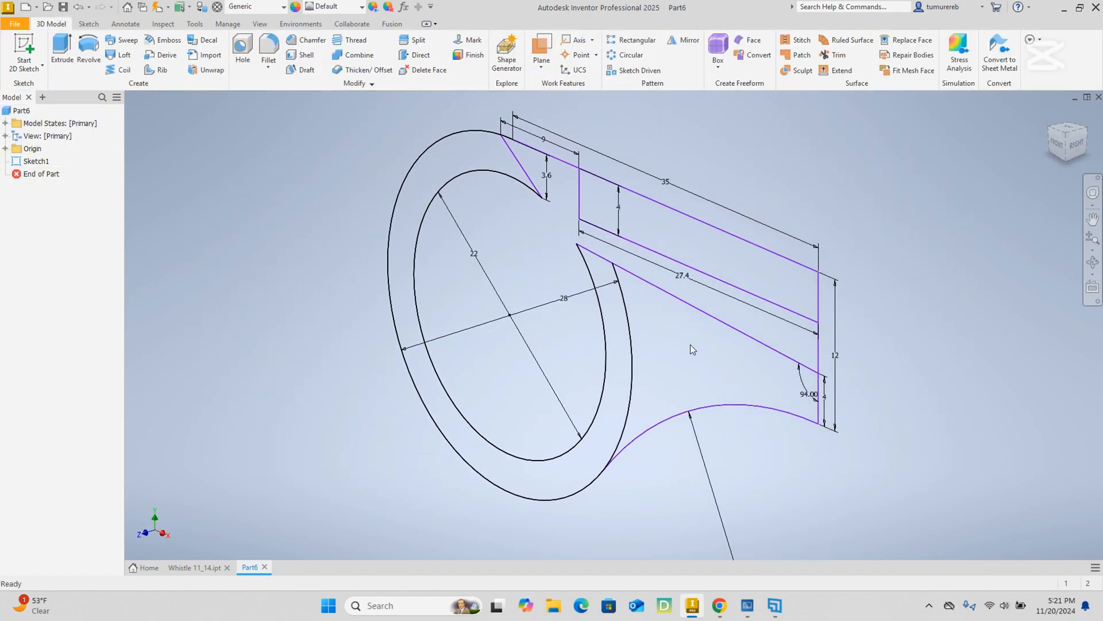
middle_click_drag(684, 371, 644, 376)
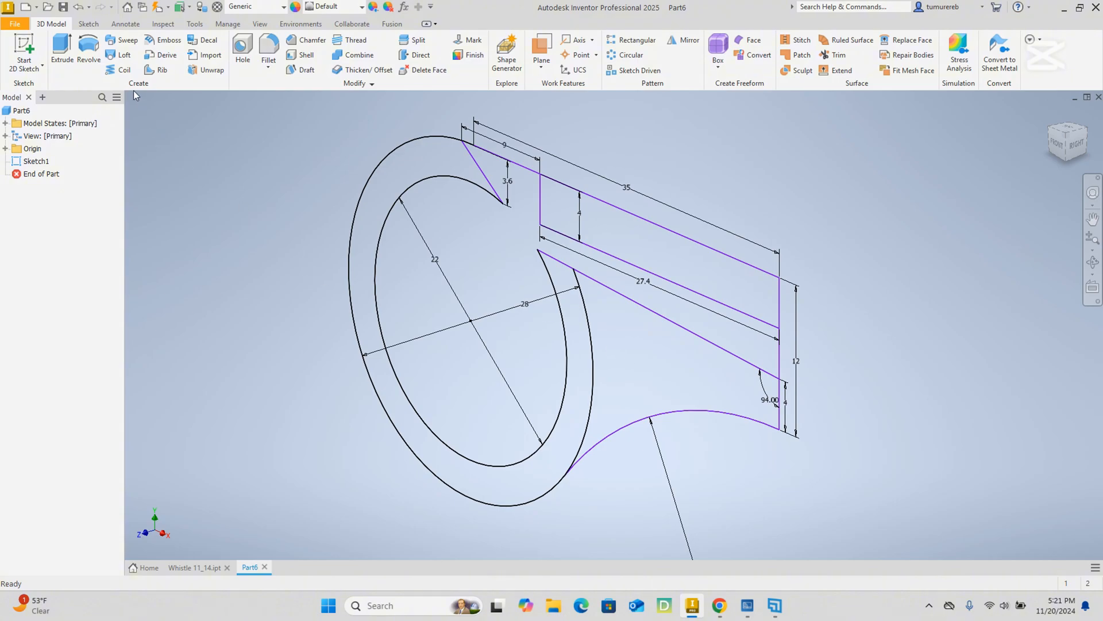
left_click(64, 53)
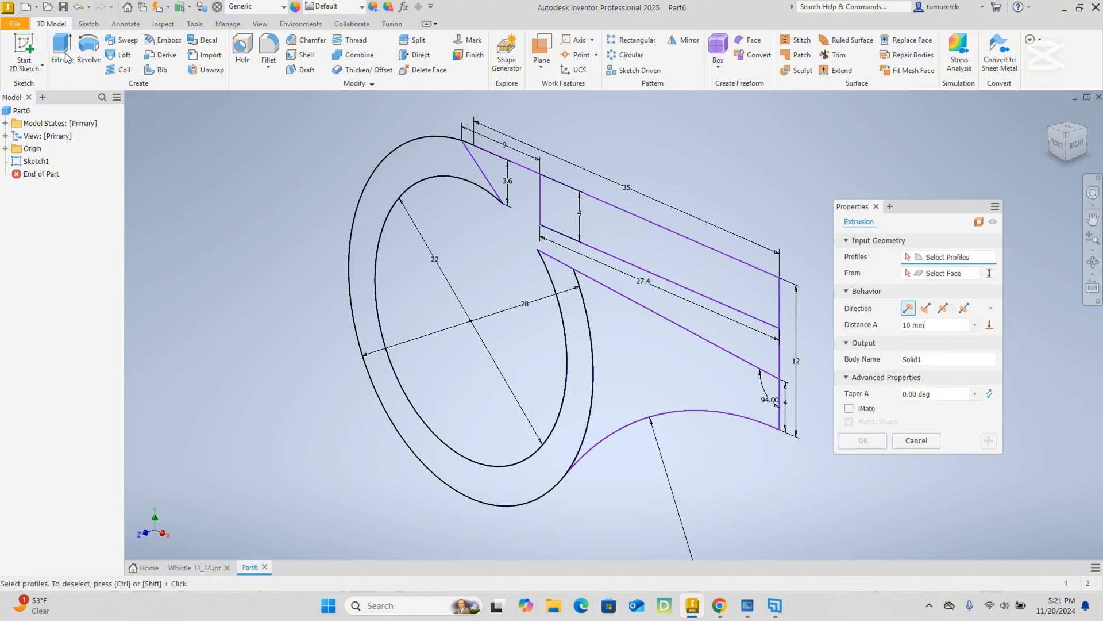
left_click(443, 174)
left_click(616, 214)
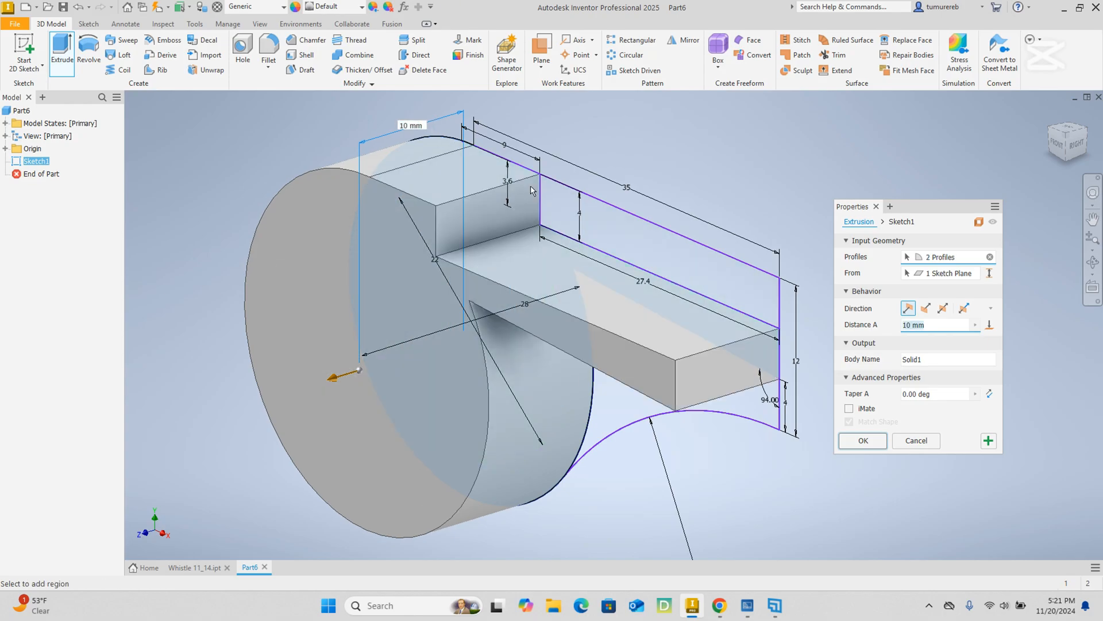
left_click(617, 214)
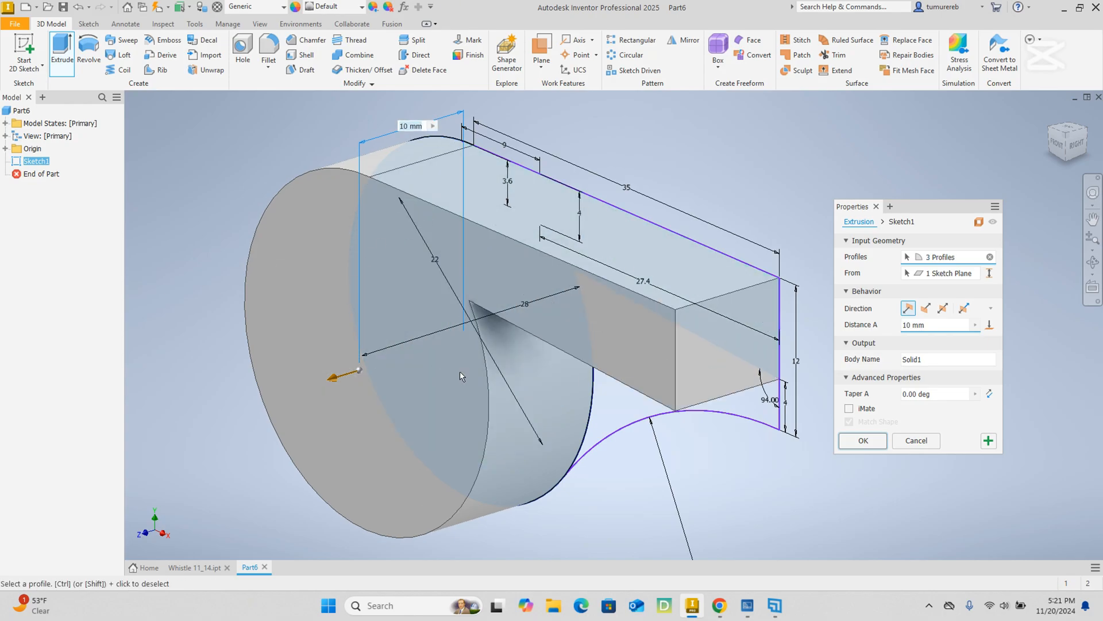
left_click(631, 397)
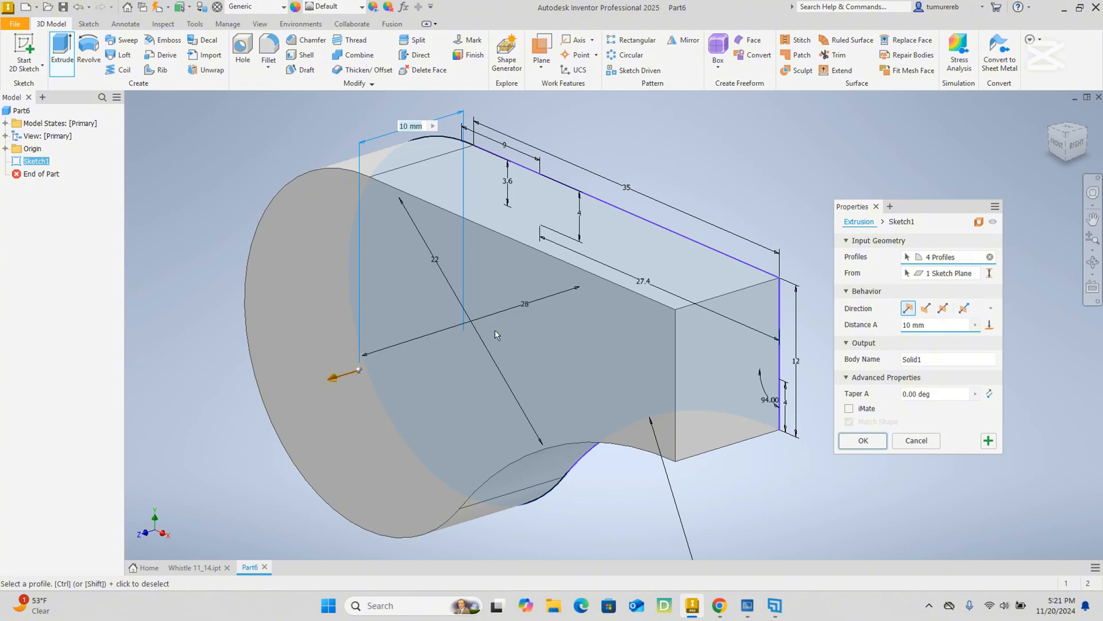
Set the extrusion distance to 2 mm and create the solid side wall.
left_click_drag(952, 323, 806, 326)
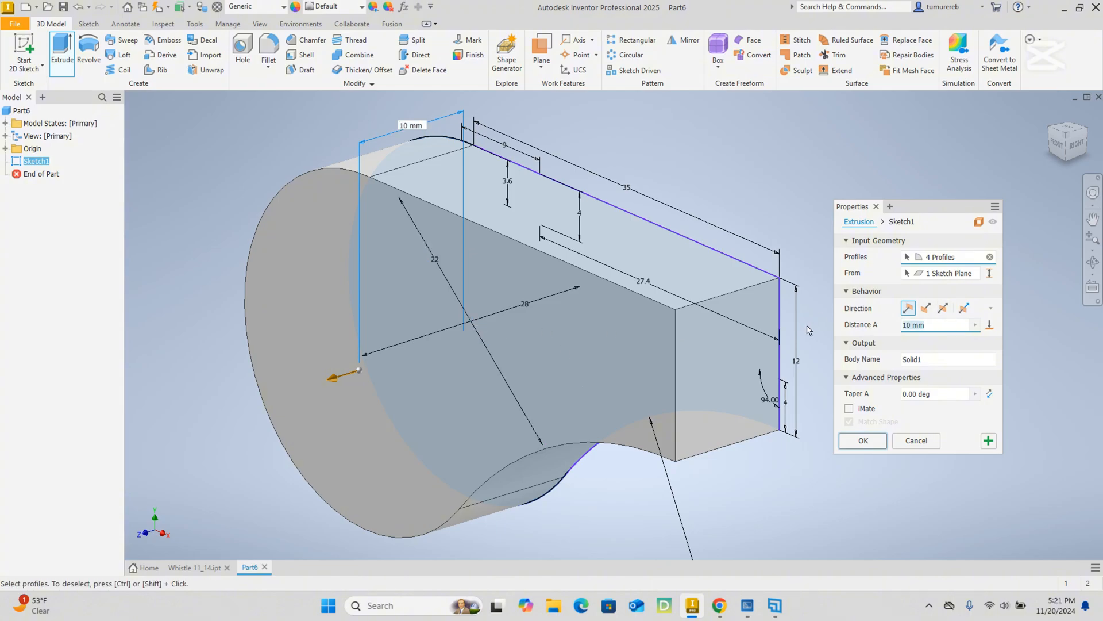
type("2")
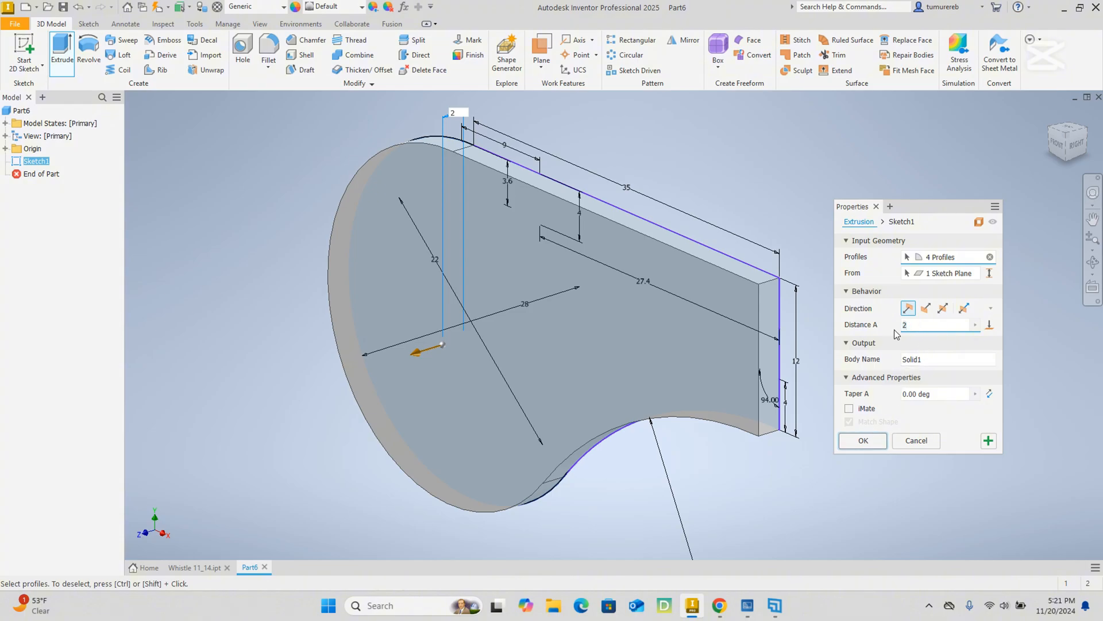
key("BackSpace")
type("3")
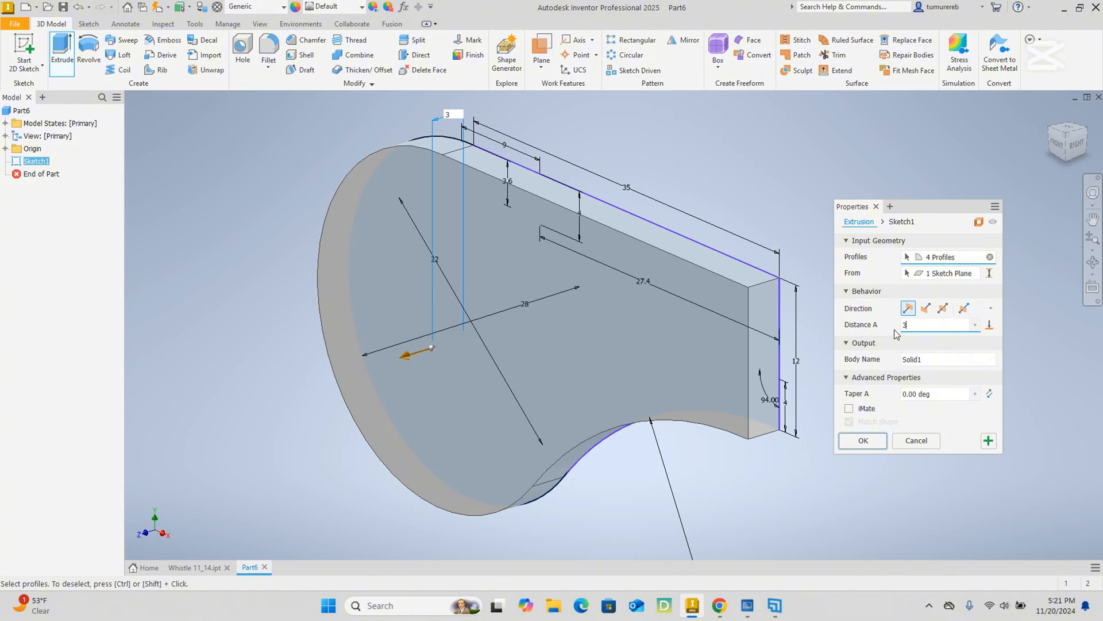
key("BackSpace")
type("5")
key("BackSpace")
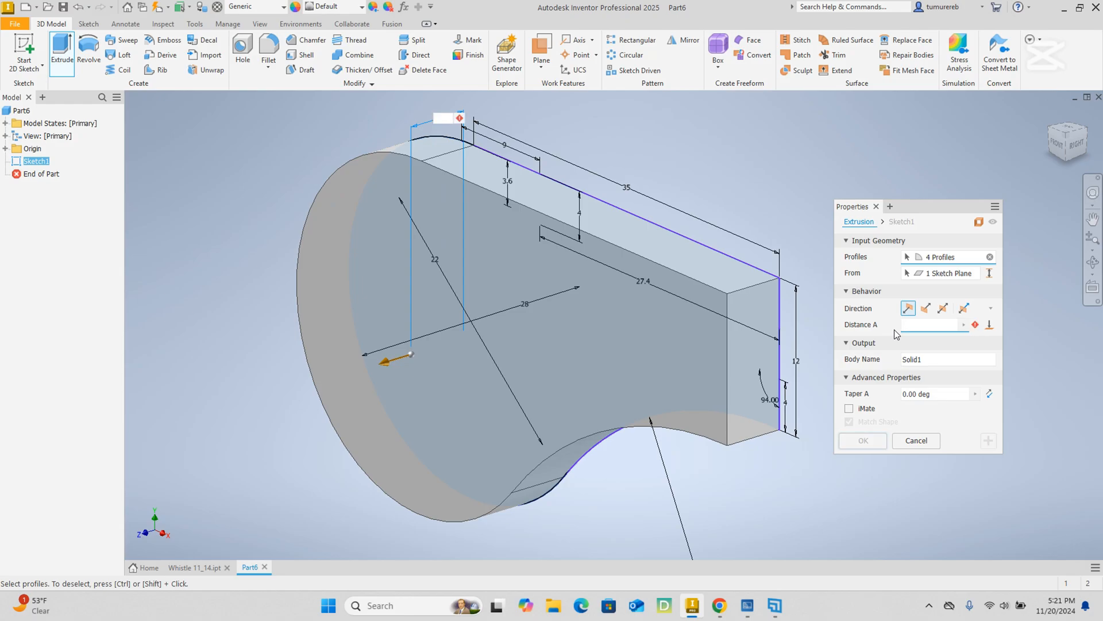
type("2")
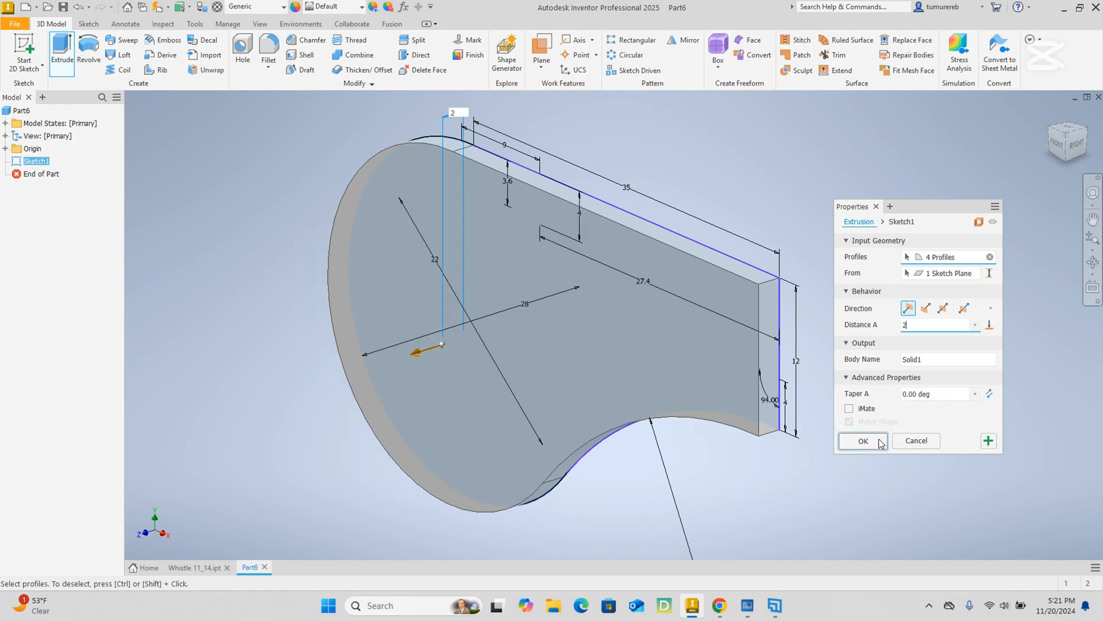
left_click(864, 440)
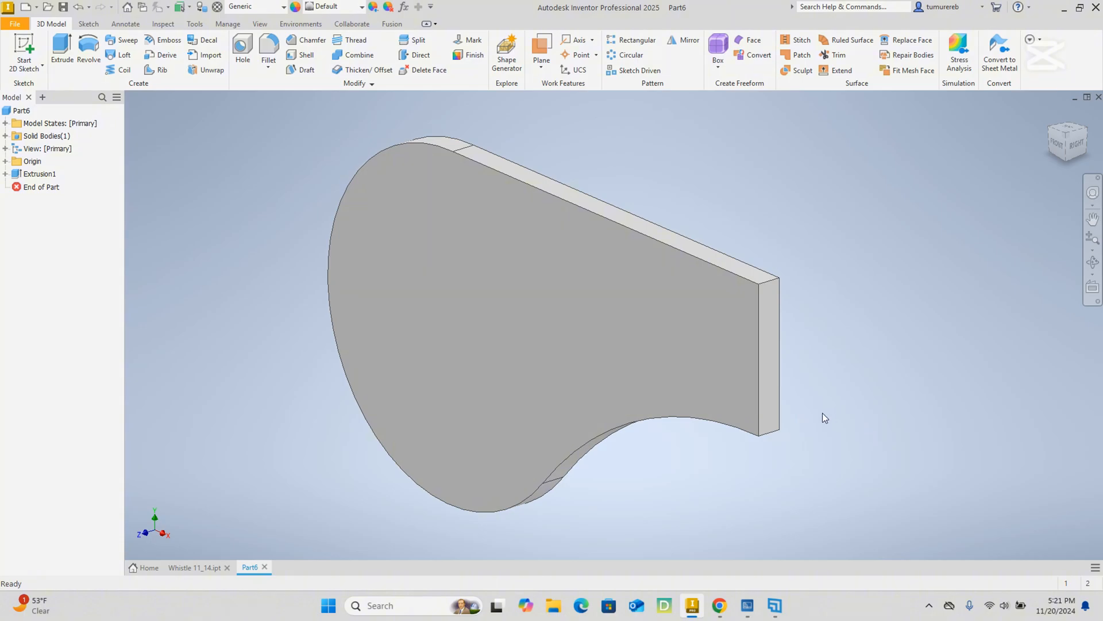
Examine the extruded side wall from the front and from several isometric directions.
mouse_move(905, 334)
middle_mouse_down("shift")
mouse_move(924, 337)
mouse_move(760, 352)
mouse_move(812, 389)
mouse_move(920, 356)
mouse_move(781, 343)
mouse_move(950, 368)
mouse_move(879, 358)
middle_mouse_up("shift")
left_click_drag(870, 362, 988, 262)
left_click(1060, 153)
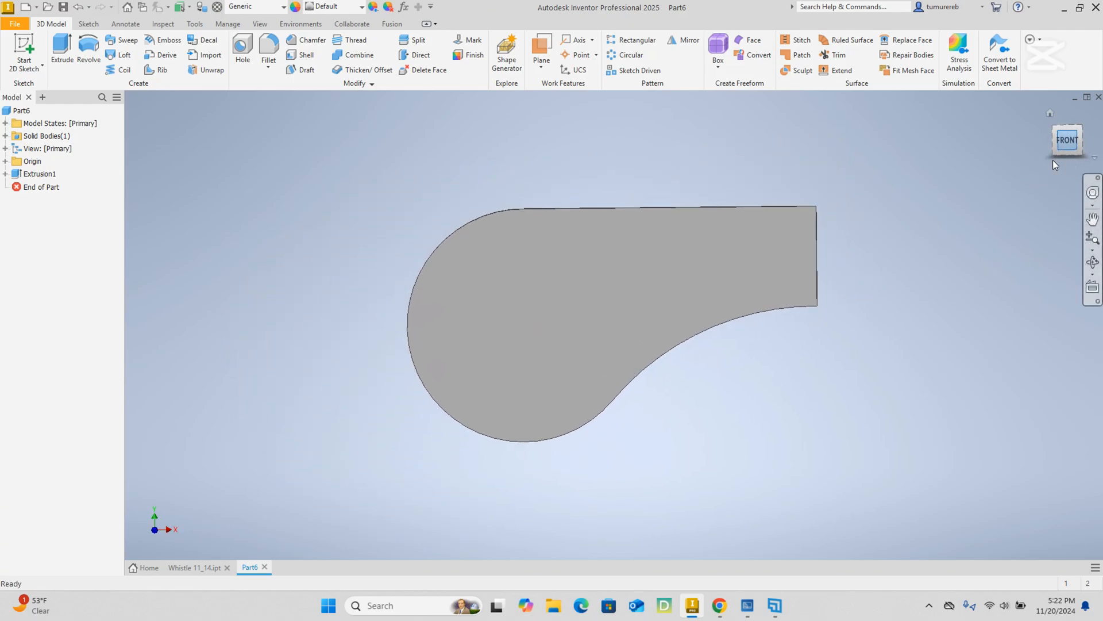
left_click(1052, 130)
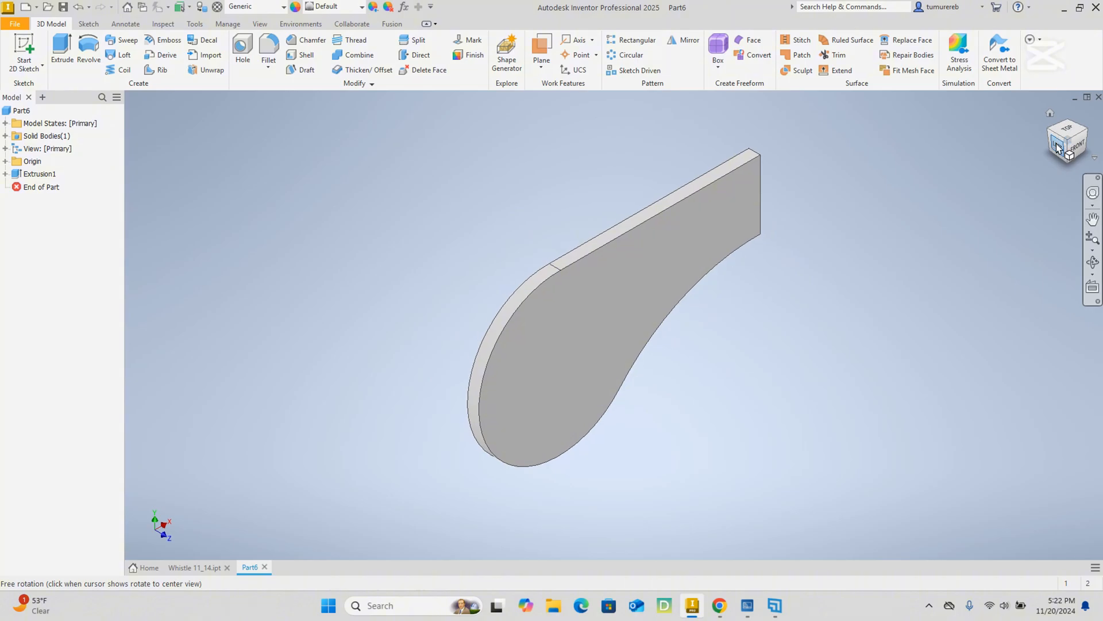
left_click(1077, 150)
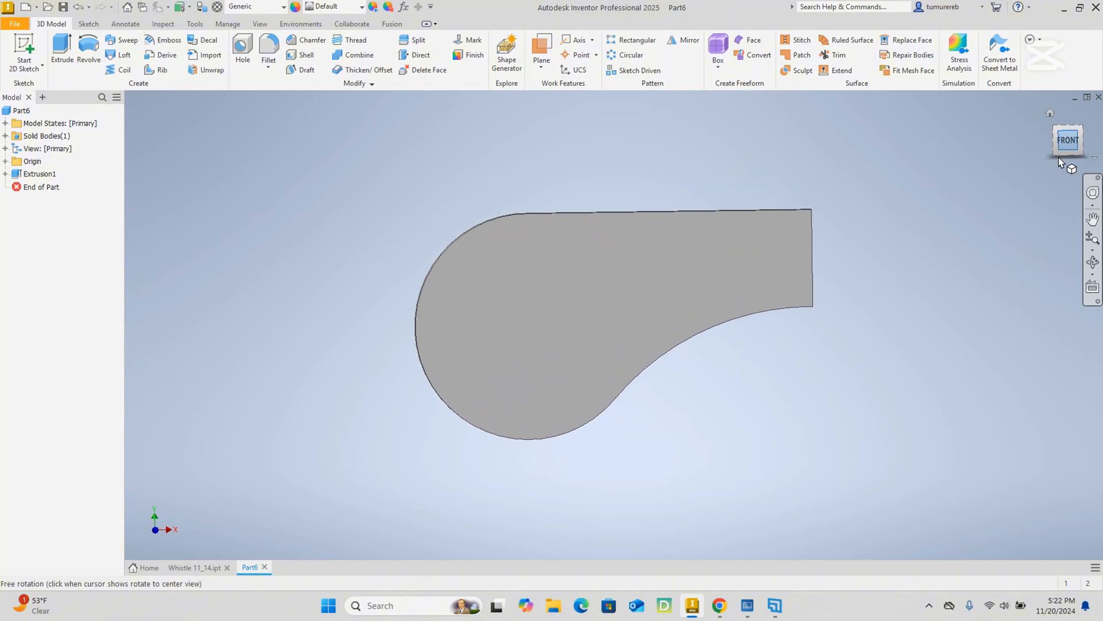
left_click(1082, 130)
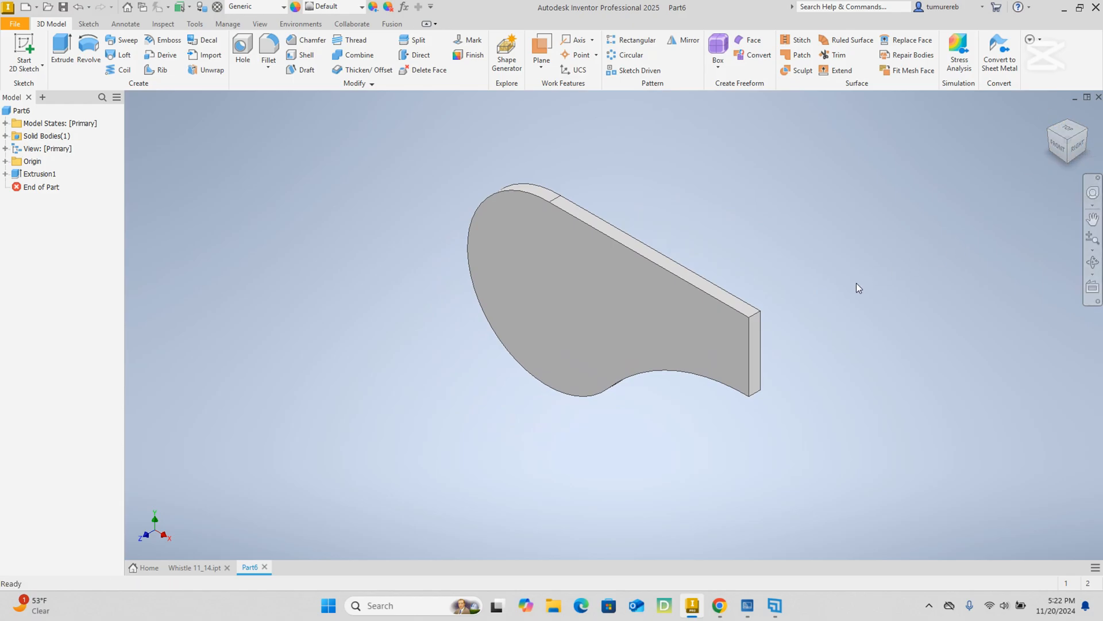
mouse_move(845, 308)
middle_mouse_down("shift")
mouse_move(734, 336)
mouse_move(742, 300)
mouse_move(852, 288)
middle_mouse_up("shift")
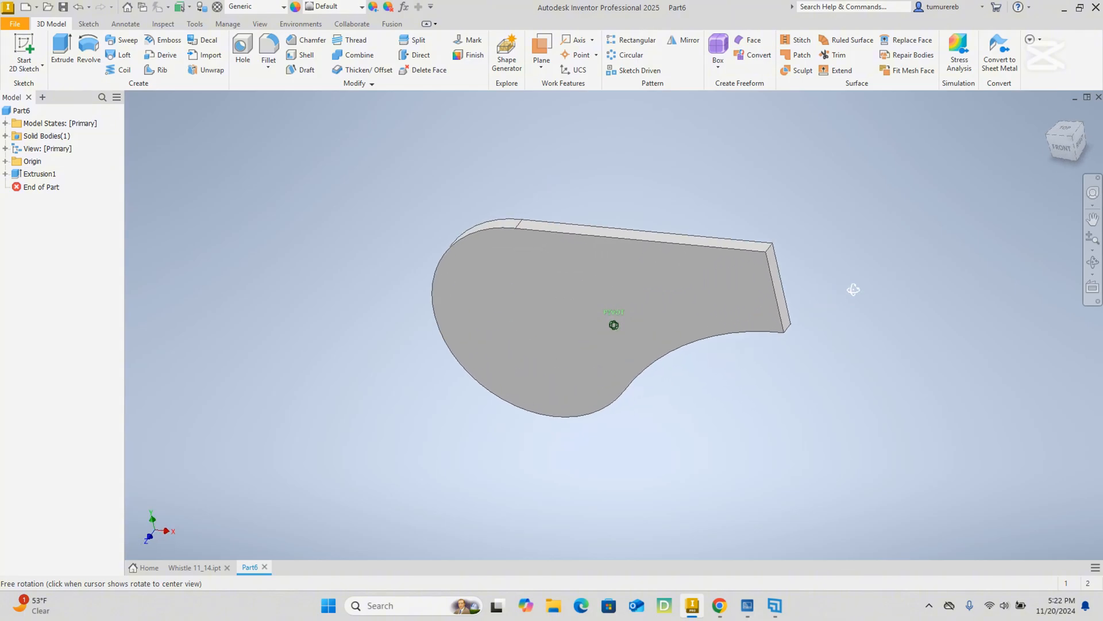
left_click(1051, 113)
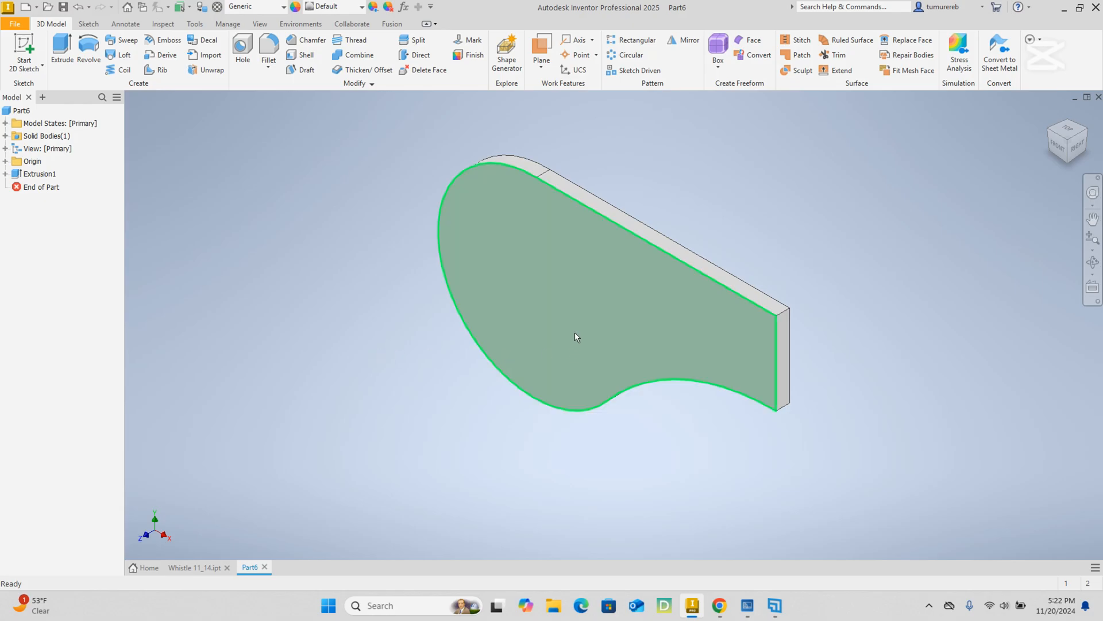
Make Sketch1 under Extrusion1 visible again for reuse.
left_click(6, 173)
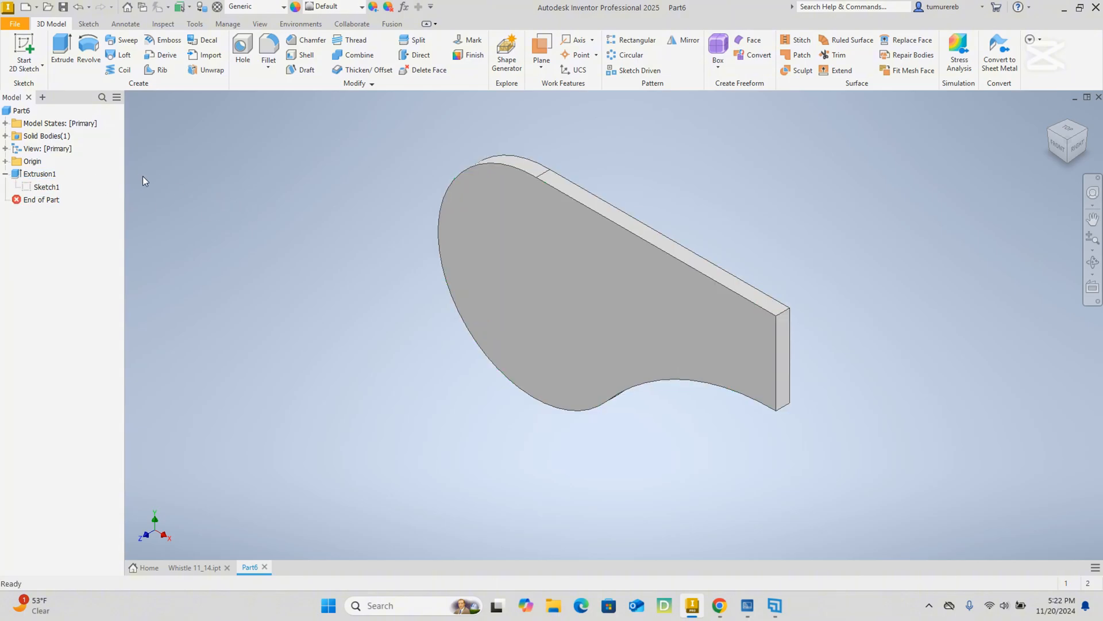
left_click(45, 187)
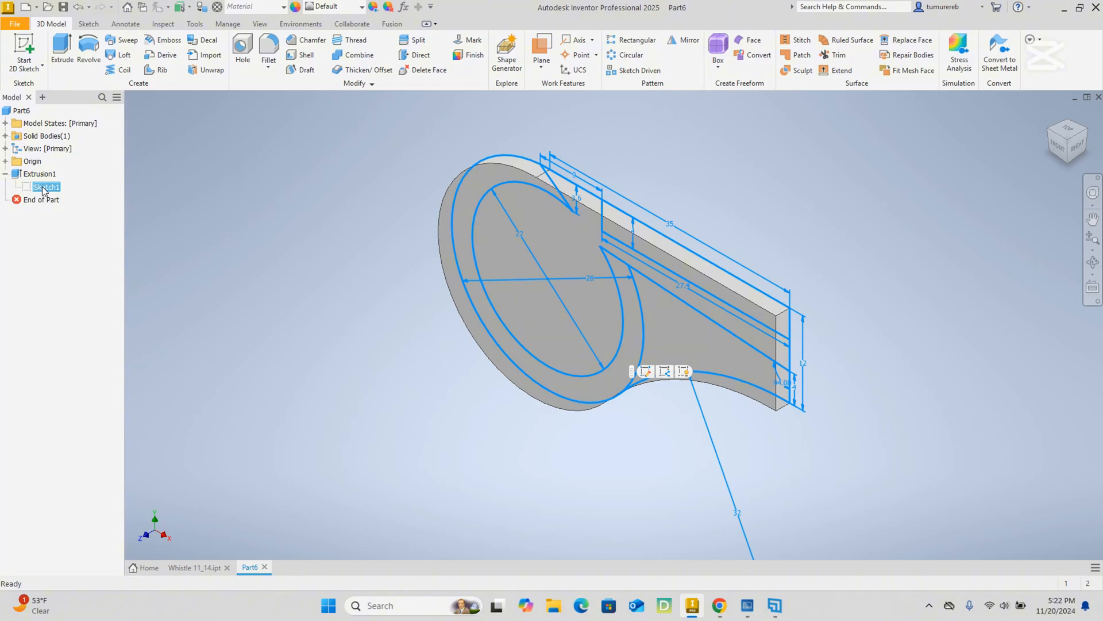
right_click(43, 190)
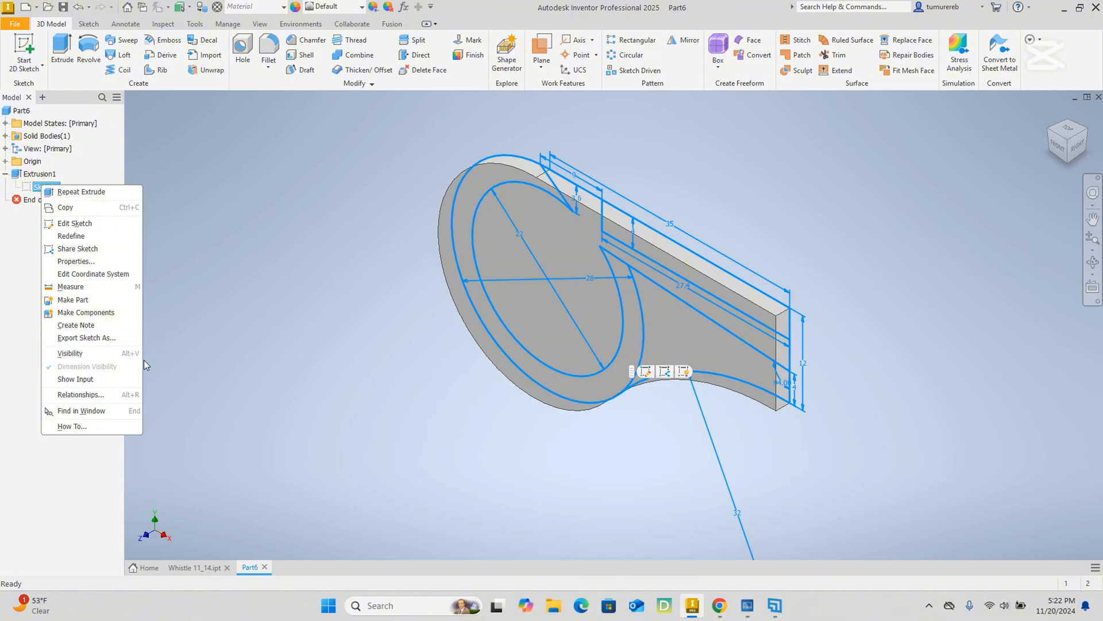
left_click(684, 372)
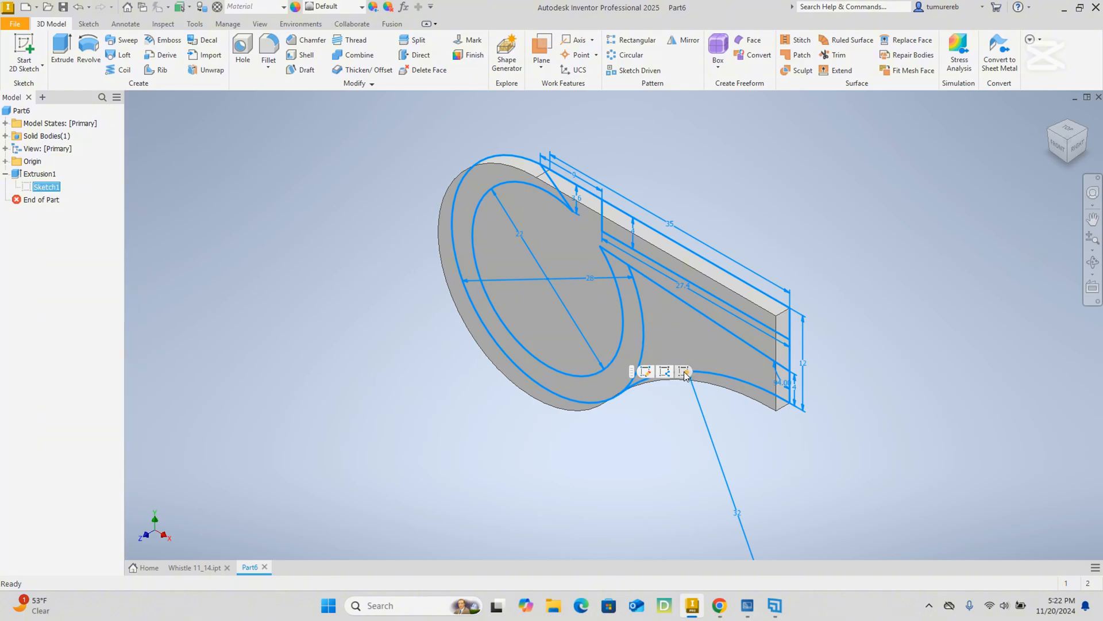
left_click(683, 374)
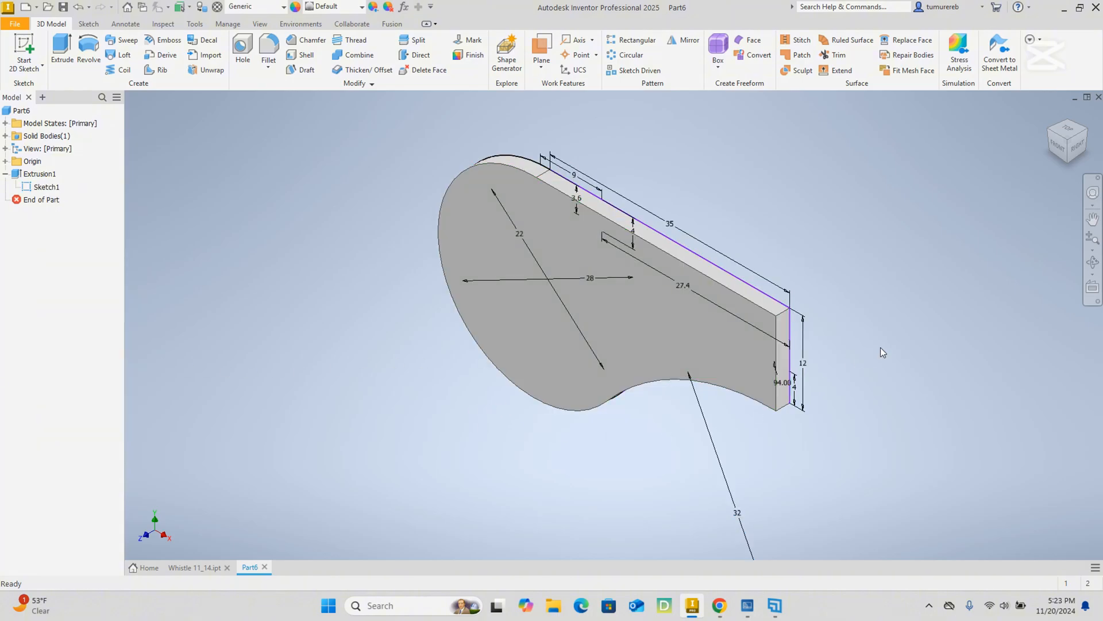
Start an extrusion from the sketch on the wall's back, selecting the upper rectangle, the ring and the lower mouthpiece wall as profiles.
middle_click_drag(852, 329, 664, 373, "shift")
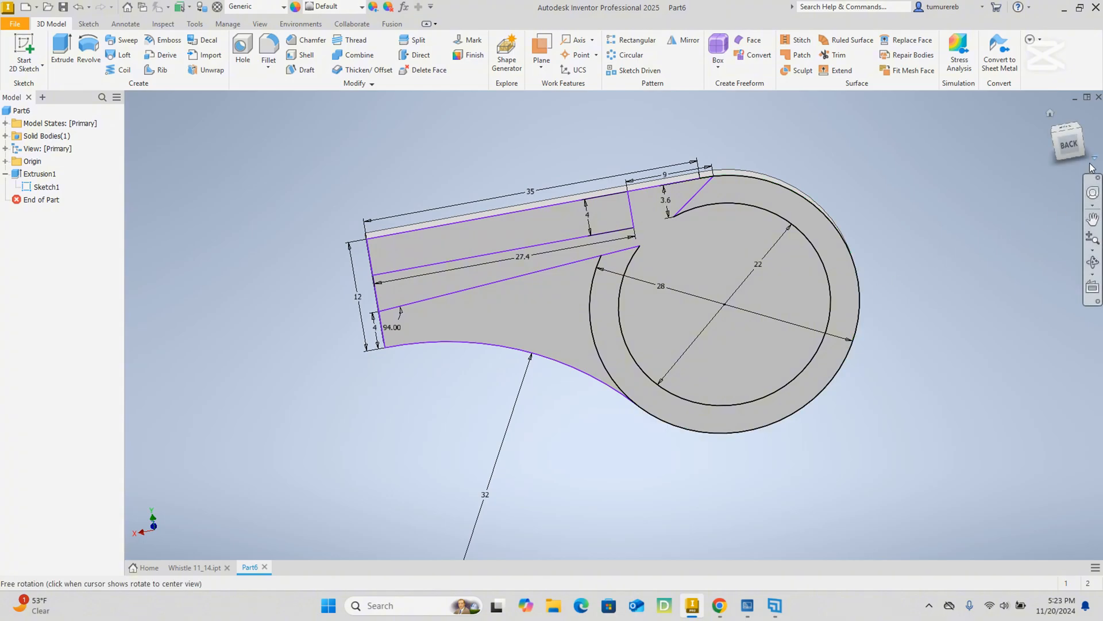
left_click(1064, 150)
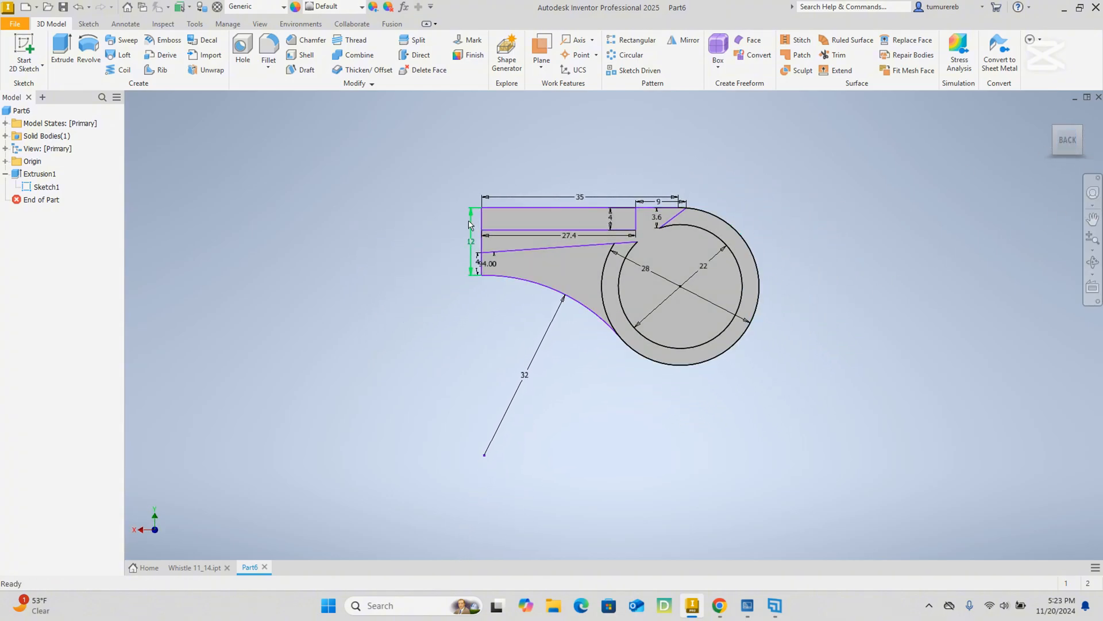
left_click(63, 51)
scroll(526, 224, "up", 3)
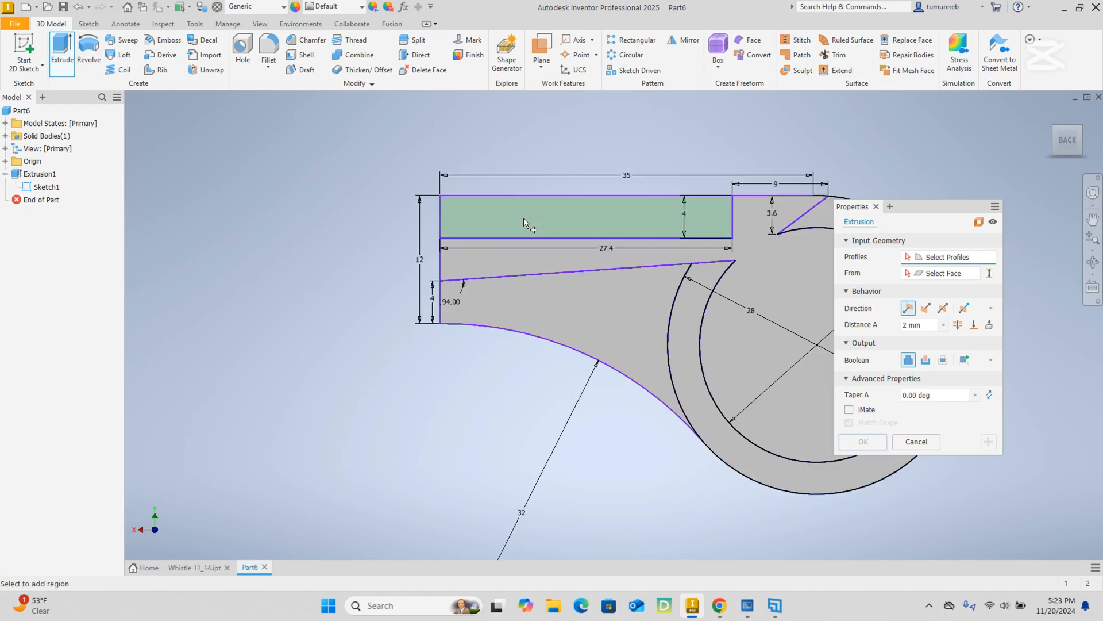
scroll(557, 216, "down", 2)
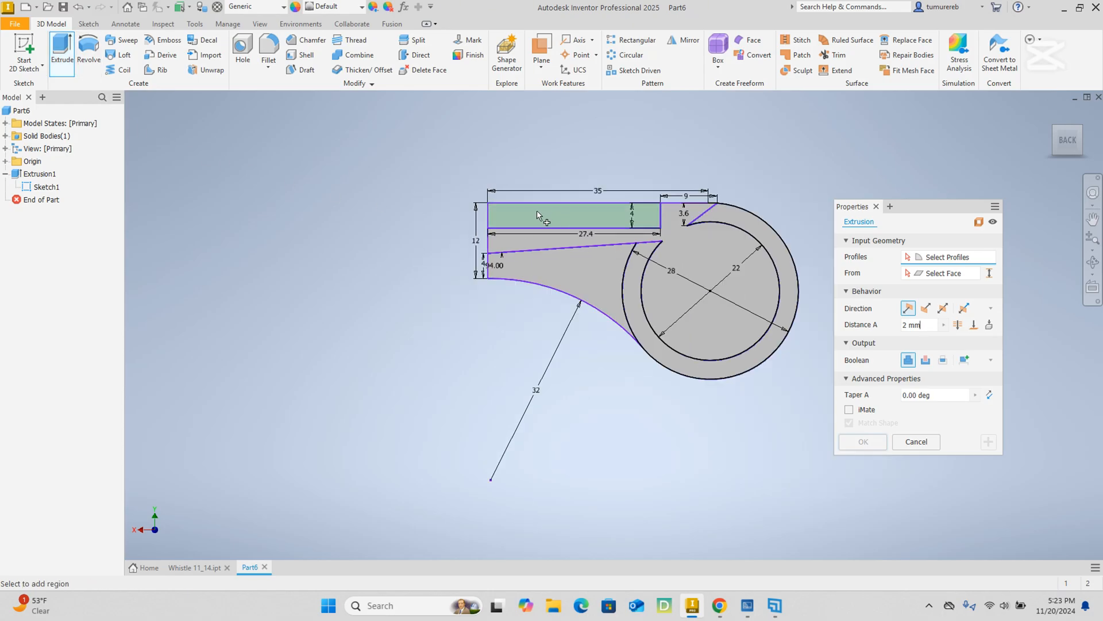
left_click(546, 217)
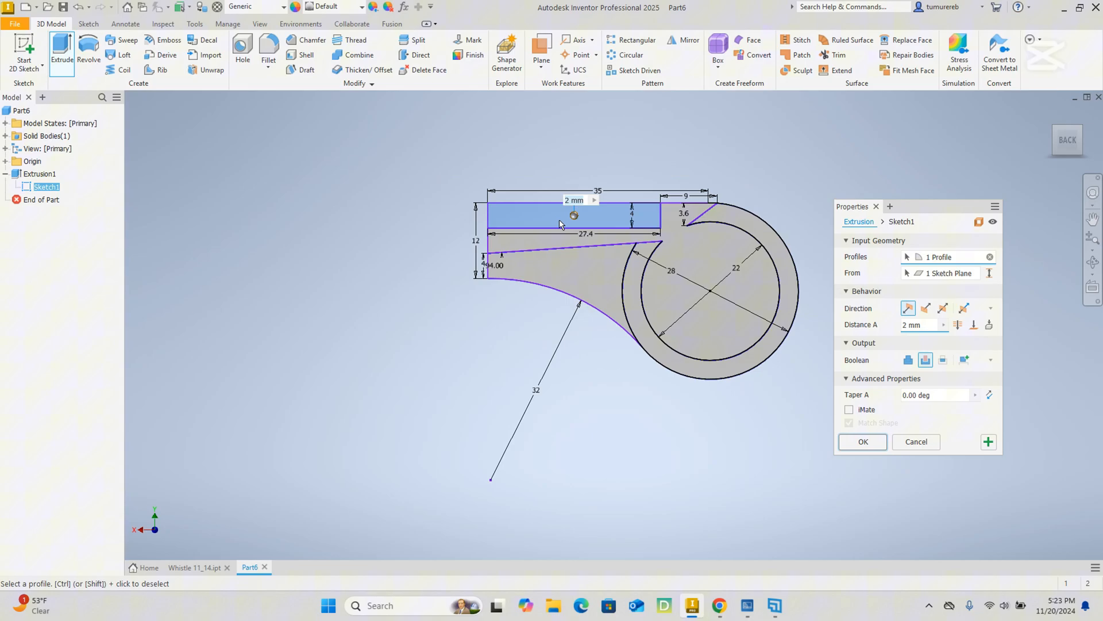
left_click(744, 220)
left_click(567, 286)
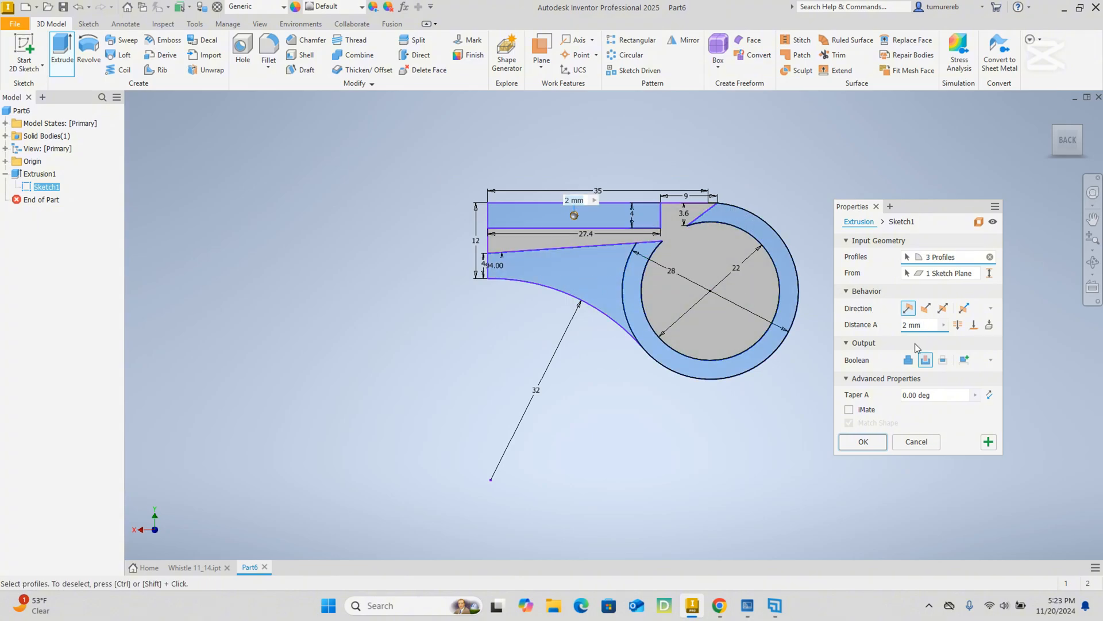
Flip the three-profile extrusion away from the side wall, joining it to the body, and set its distance to 20 mm.
left_click(927, 309)
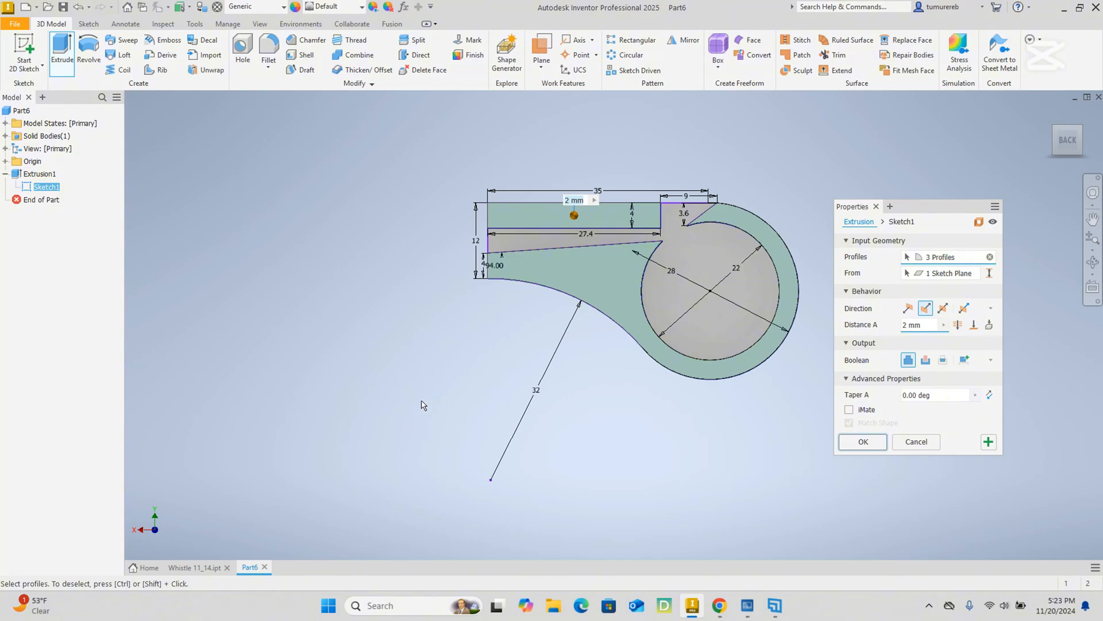
middle_click_drag(422, 405, 471, 434, "shift")
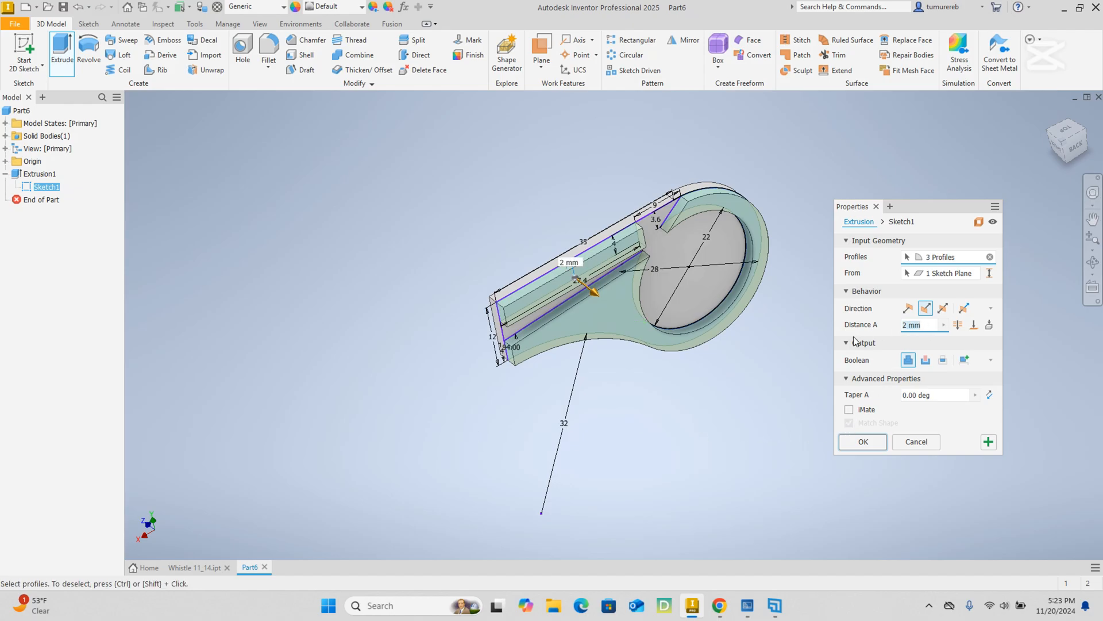
type("20")
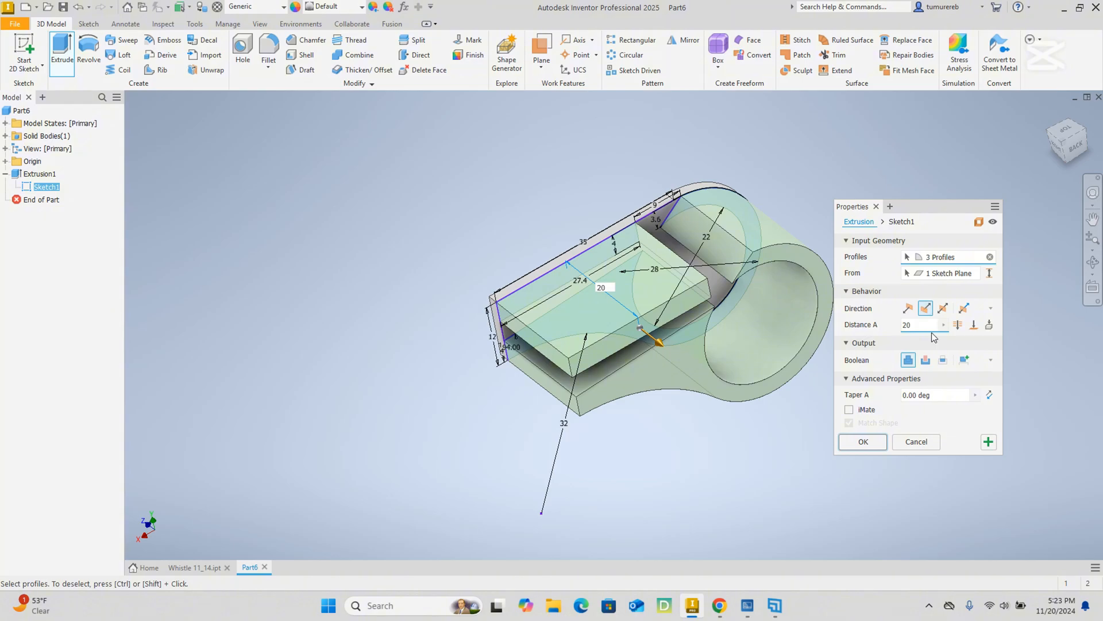
middle_click_drag(655, 445, 625, 421, "shift")
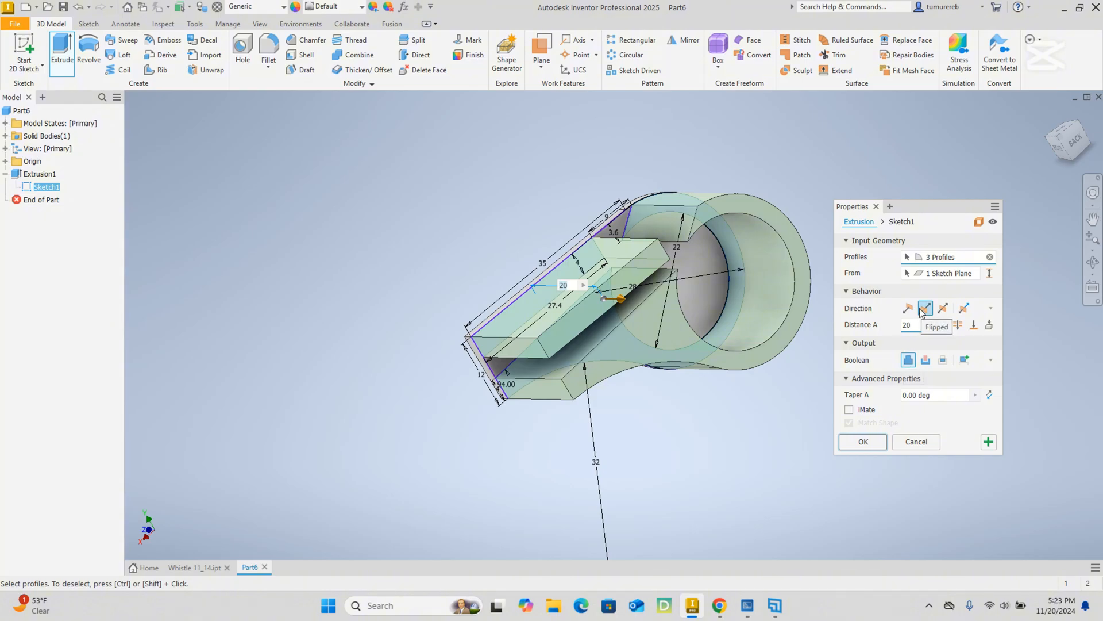
Complete the 20 mm extrusion of the body walls and hide Sketch1.
left_click(863, 446)
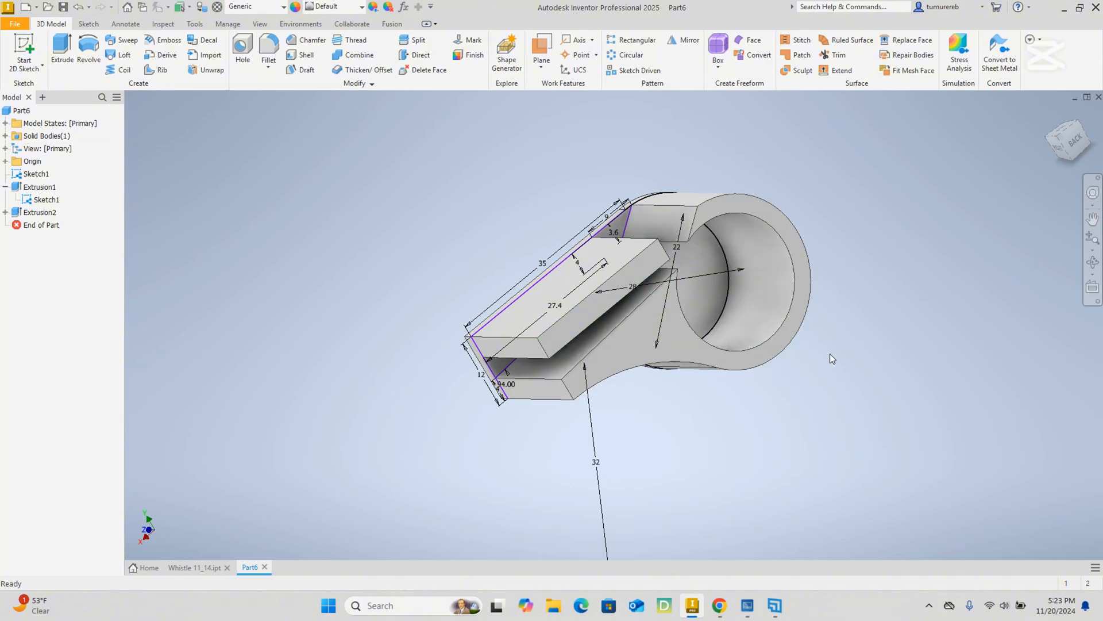
middle_click_drag(828, 353, 760, 379, "shift")
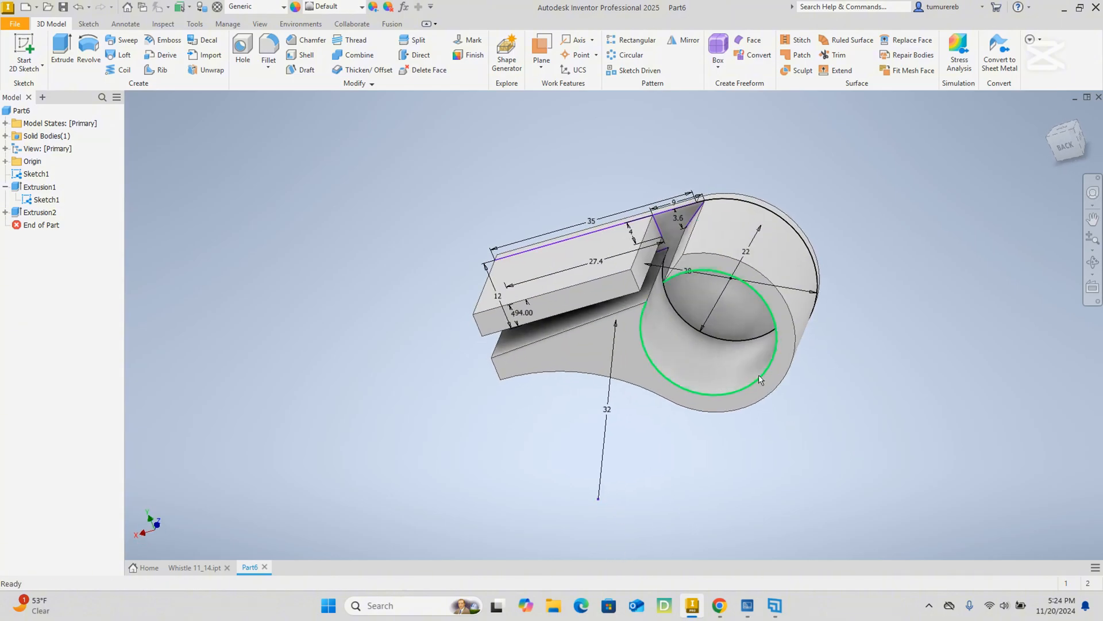
left_click(51, 200)
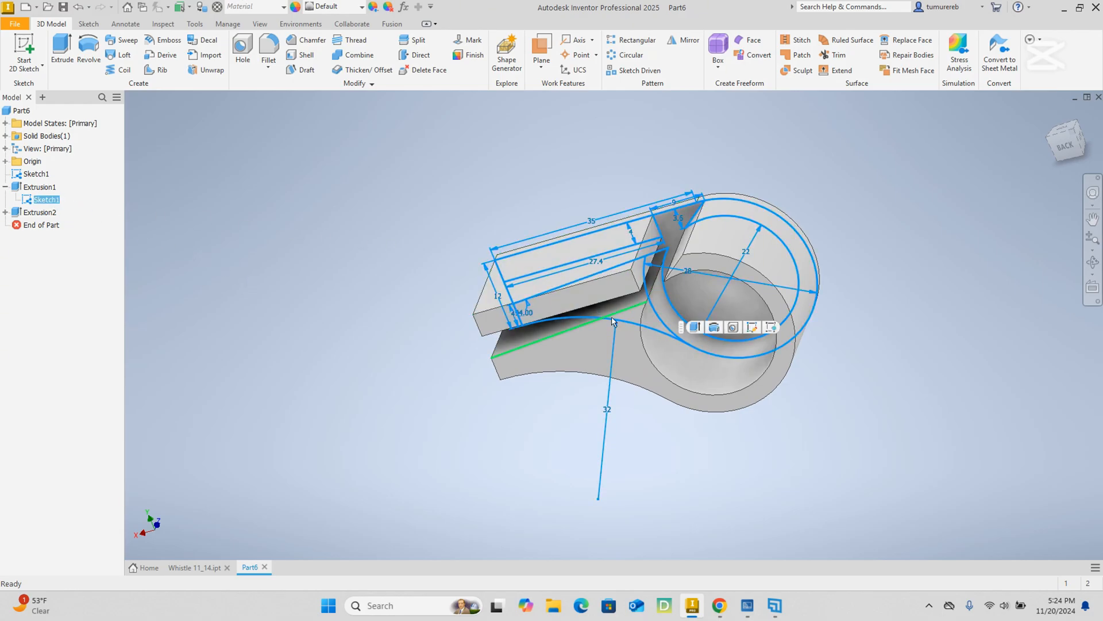
right_click(44, 201)
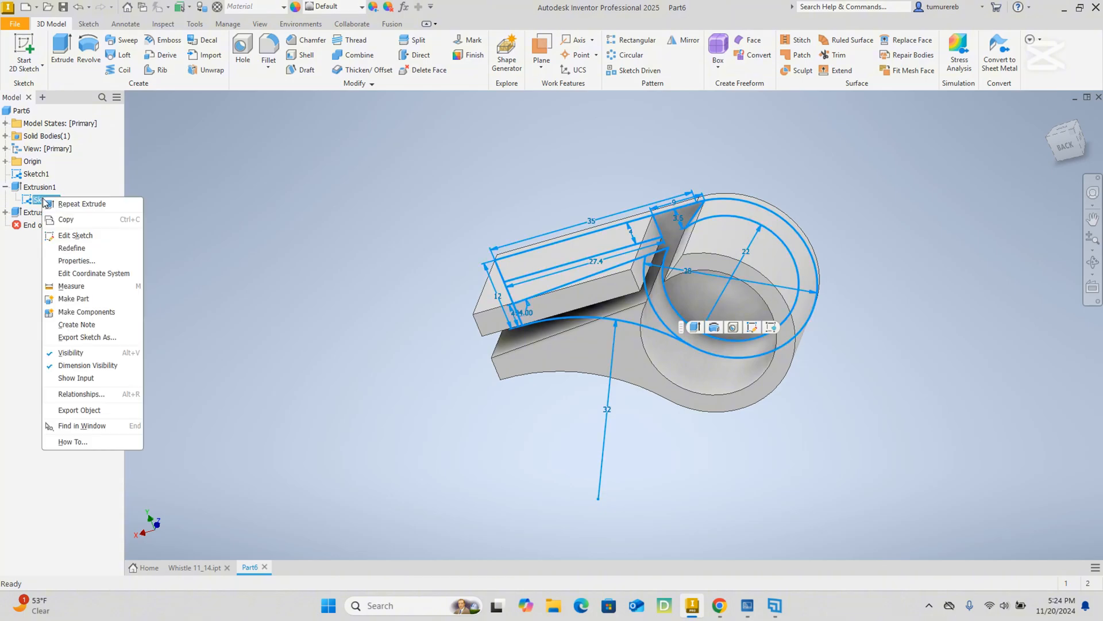
left_click(75, 352)
Start a new sketch on the open end face of the extruded body walls and view it straight on.
mouse_move(795, 361)
middle_mouse_down("shift")
mouse_move(799, 345)
mouse_move(566, 374)
mouse_move(739, 385)
mouse_move(519, 310)
mouse_move(574, 304)
mouse_move(524, 315)
mouse_move(580, 320)
mouse_move(592, 287)
middle_mouse_up("shift")
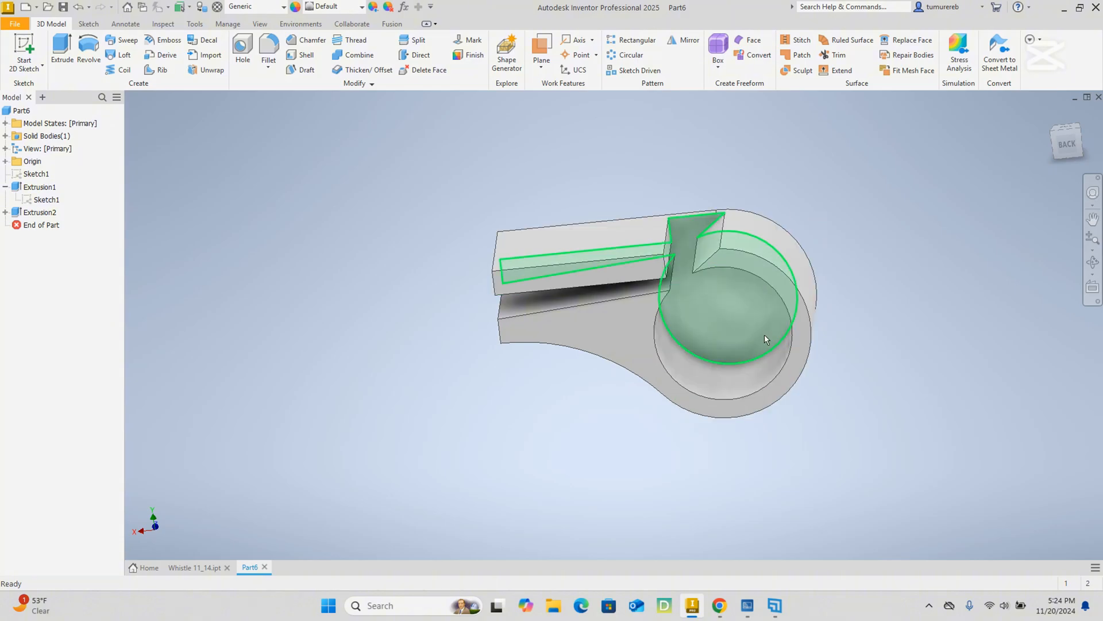
middle_click_drag(764, 335, 744, 349, "shift")
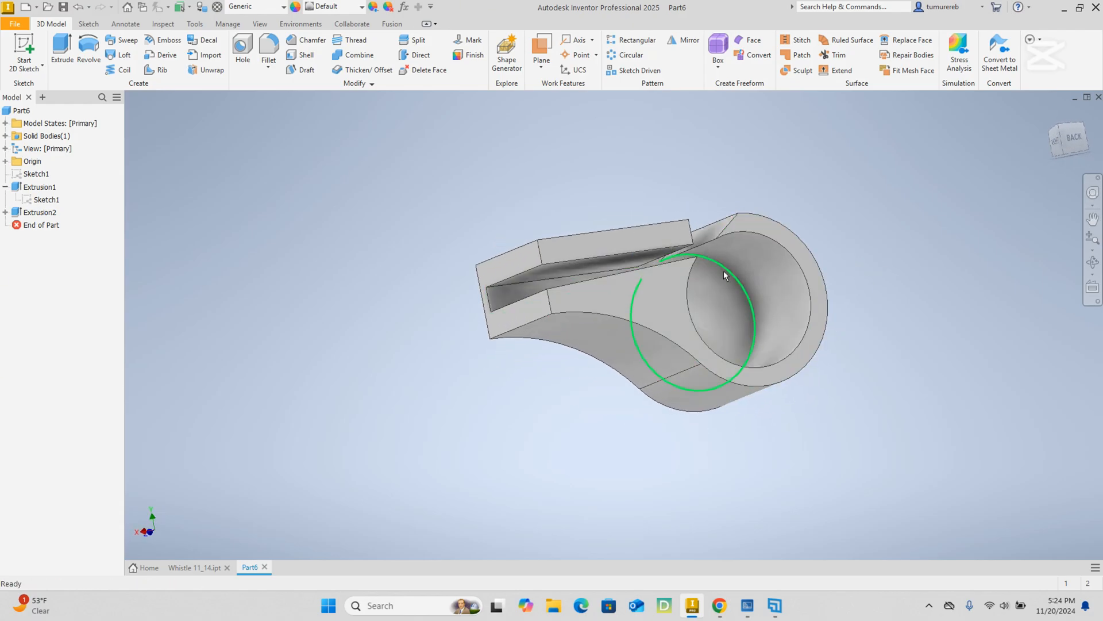
left_click(649, 306)
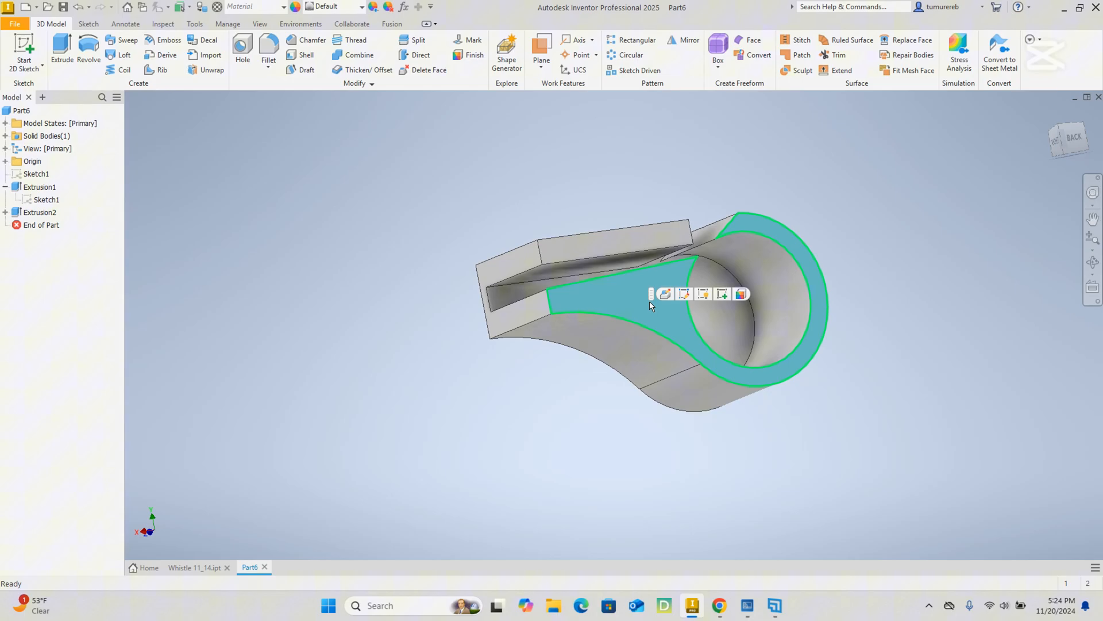
left_click(722, 294)
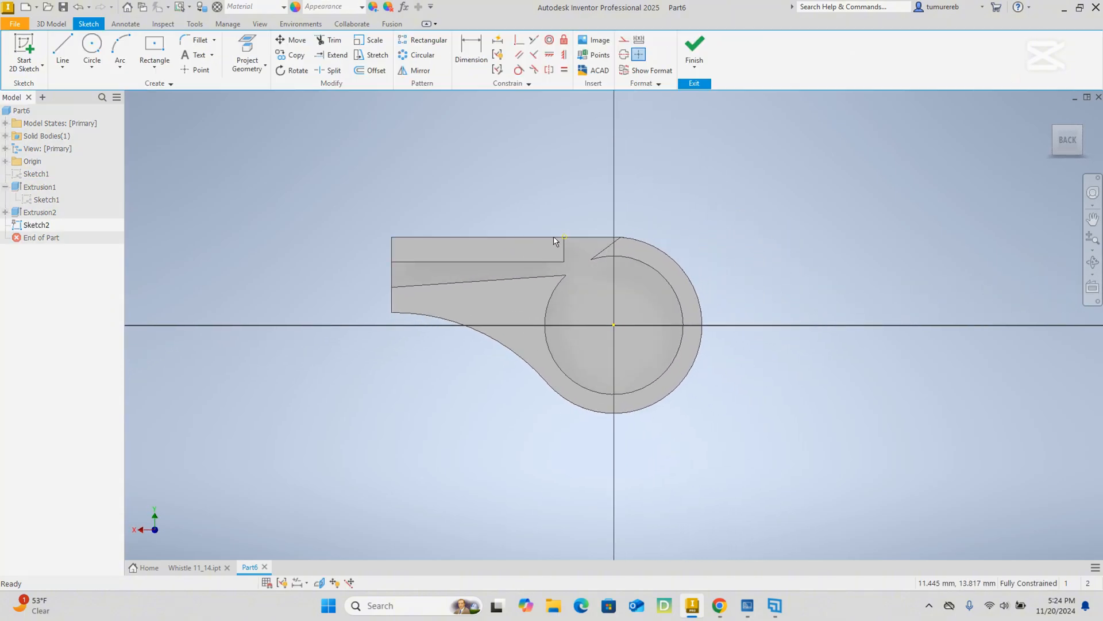
mouse_move(742, 236)
middle_mouse_down("shift")
mouse_move(714, 253)
mouse_move(751, 227)
mouse_move(731, 239)
middle_mouse_up("shift")
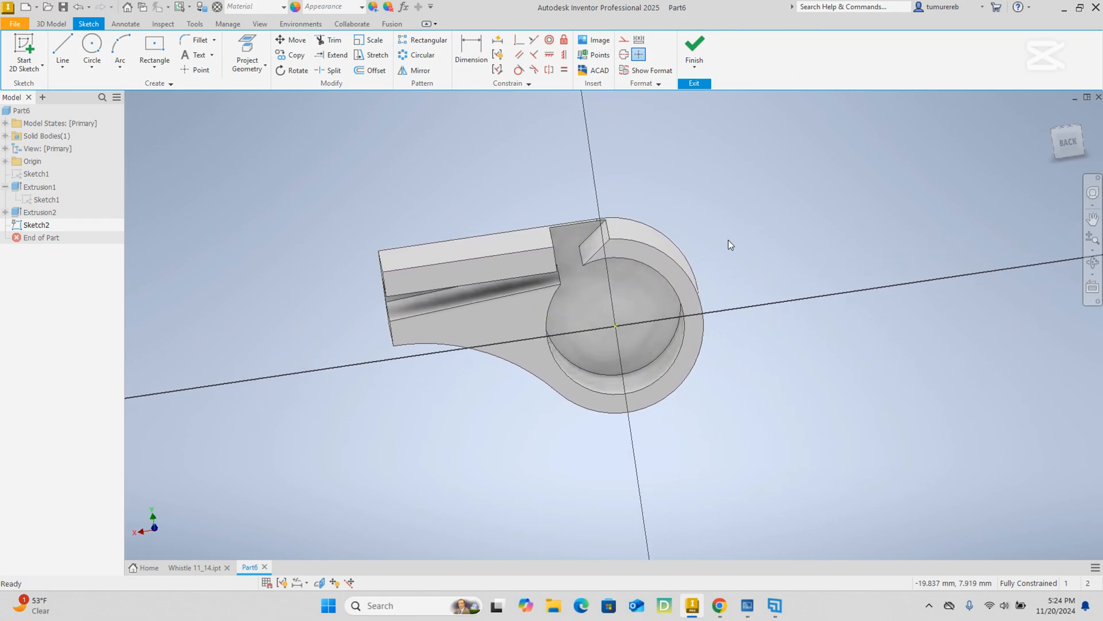
left_click(1063, 153)
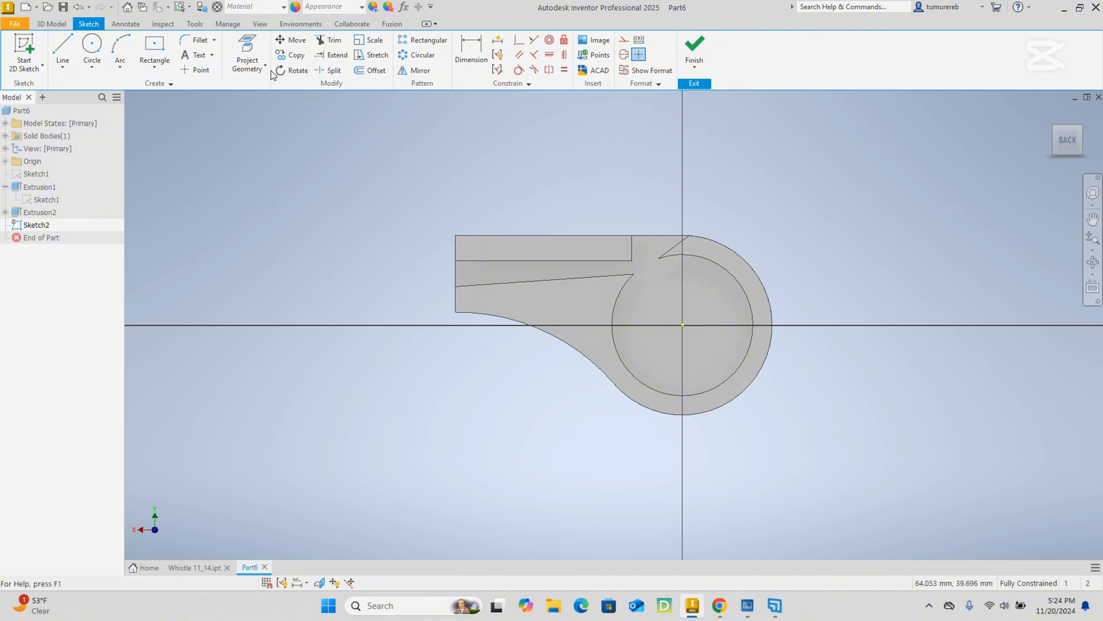
Project the upper bar, the body wall outline and the edges closing the window and mouthpiece opening into the sketch, and finish it.
left_click(249, 50)
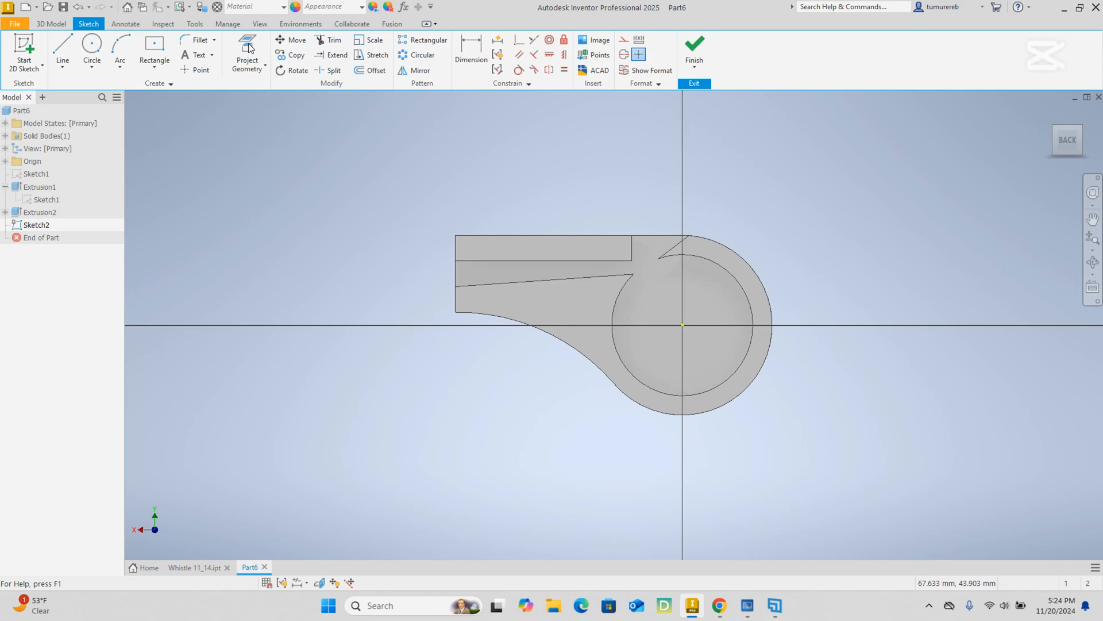
left_click(549, 248)
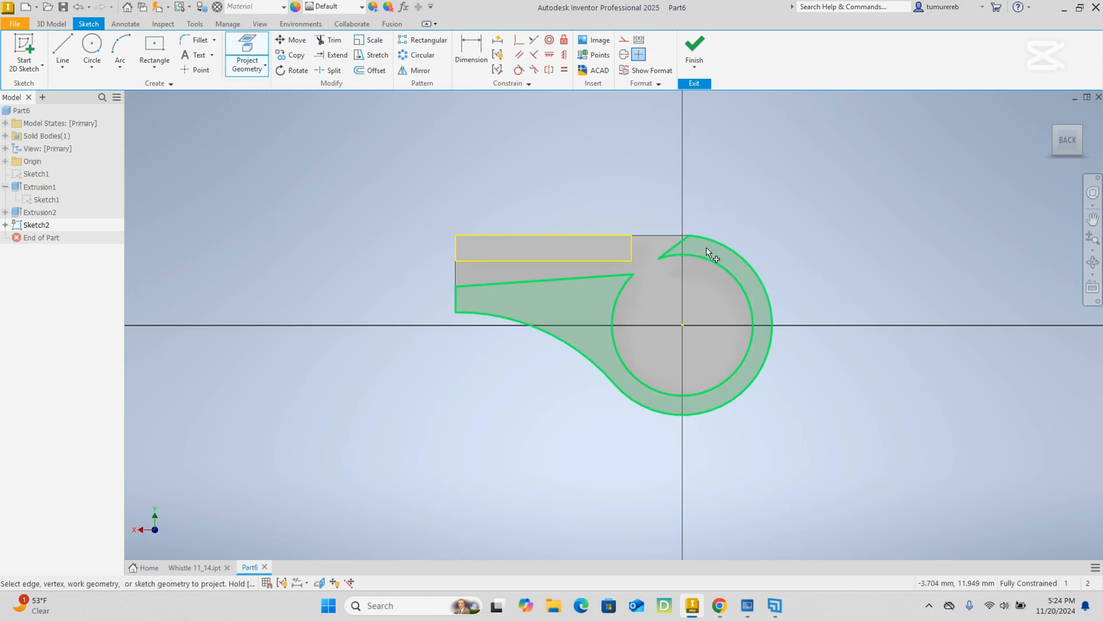
left_click(707, 253)
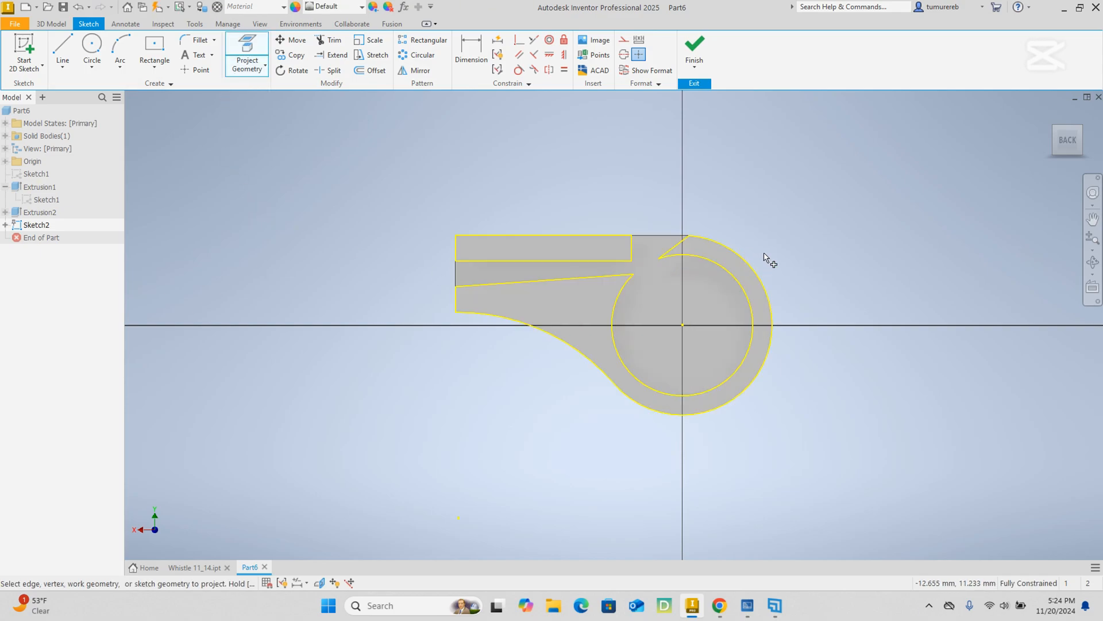
left_click(682, 235)
scroll(684, 236, "up", 4)
scroll(690, 251, "down", 3)
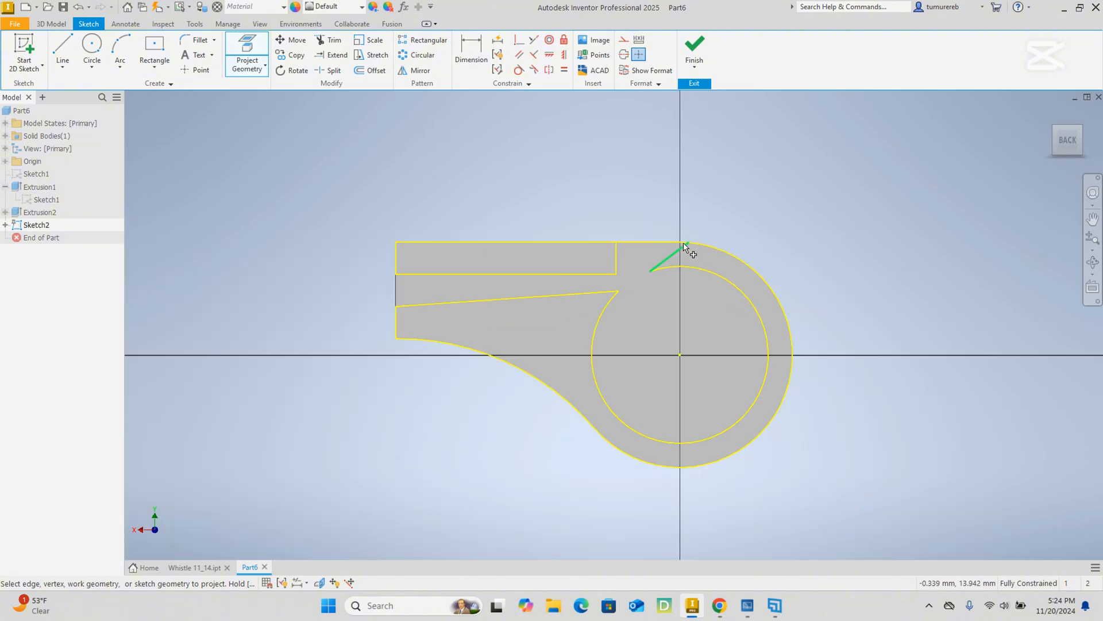
left_click(422, 283)
right_click(477, 174)
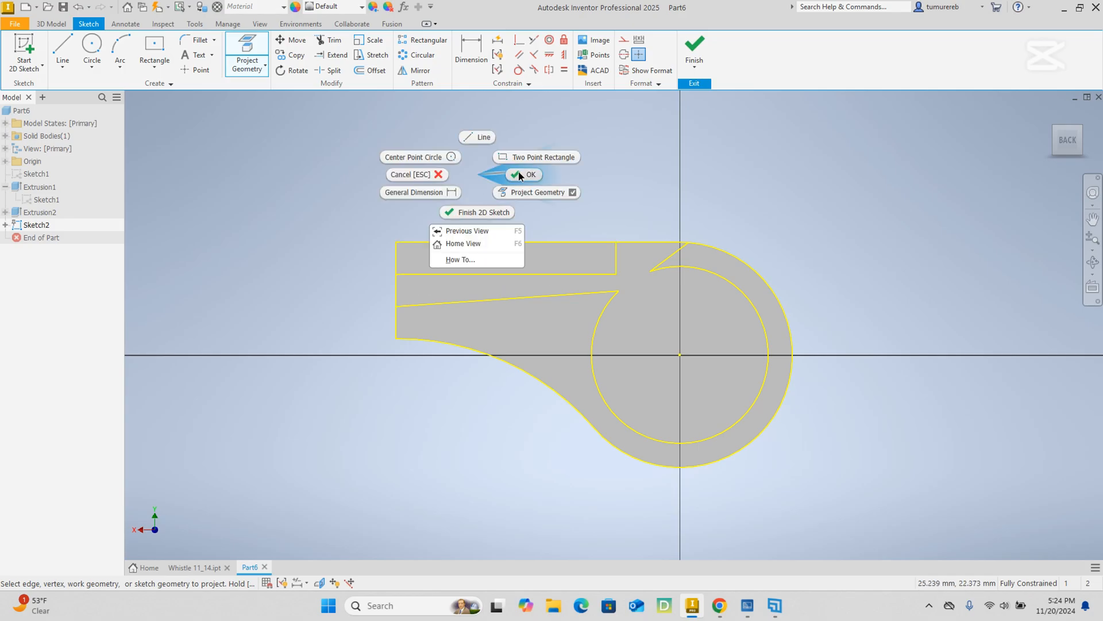
left_click(519, 172)
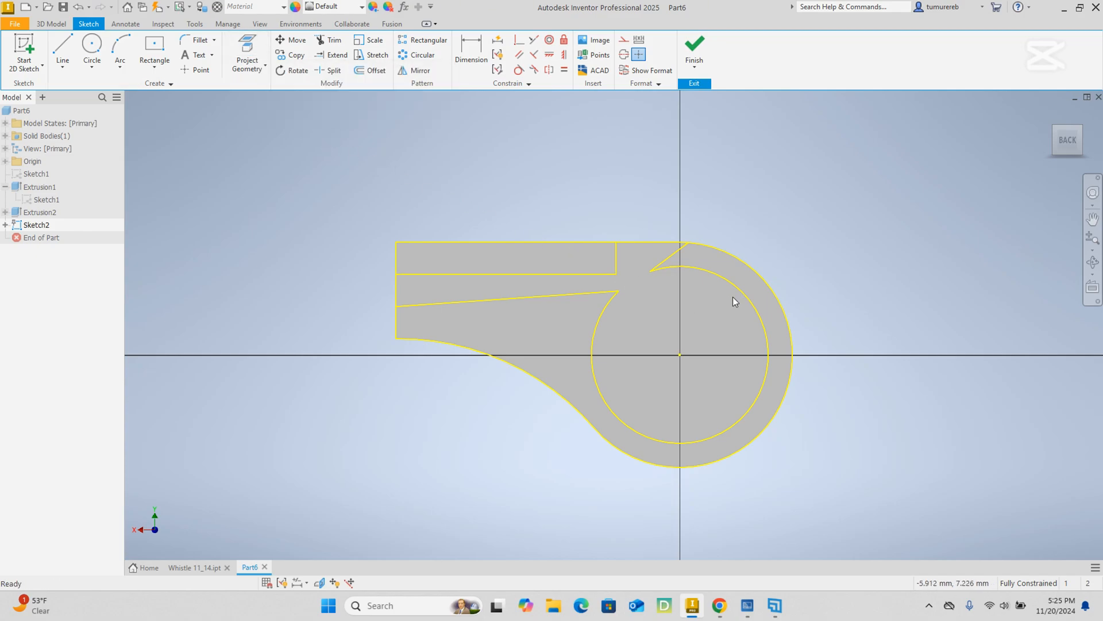
left_click(694, 46)
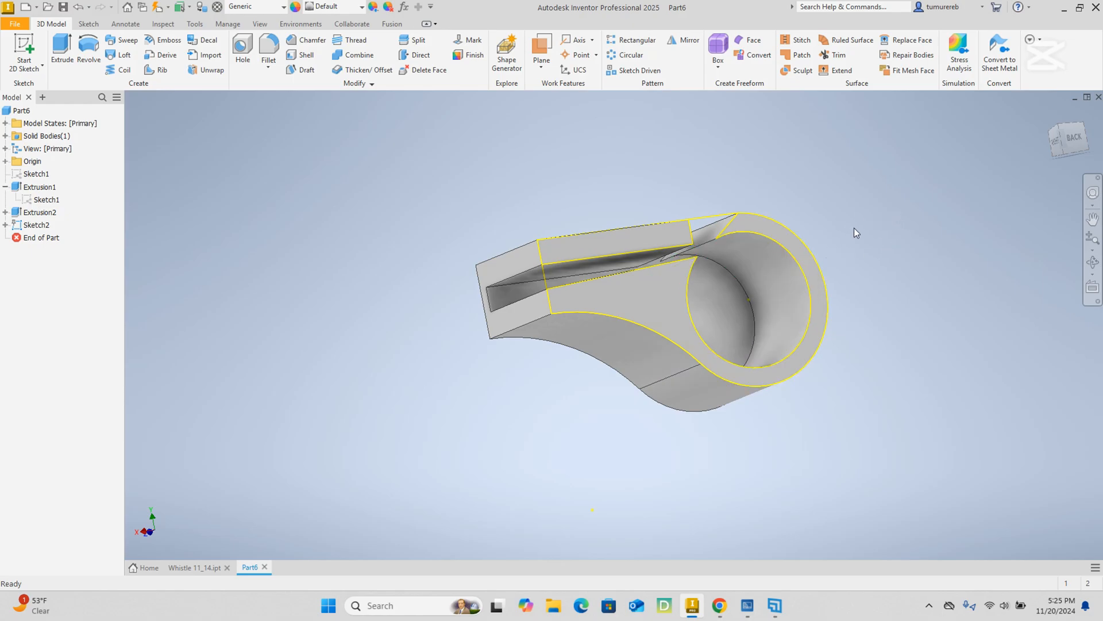
Extrude the inner cavity, upper bar and body wall profiles 2 mm outward, joined to the body, to close the whistle's open side.
middle_click_drag(854, 227, 845, 244, "shift")
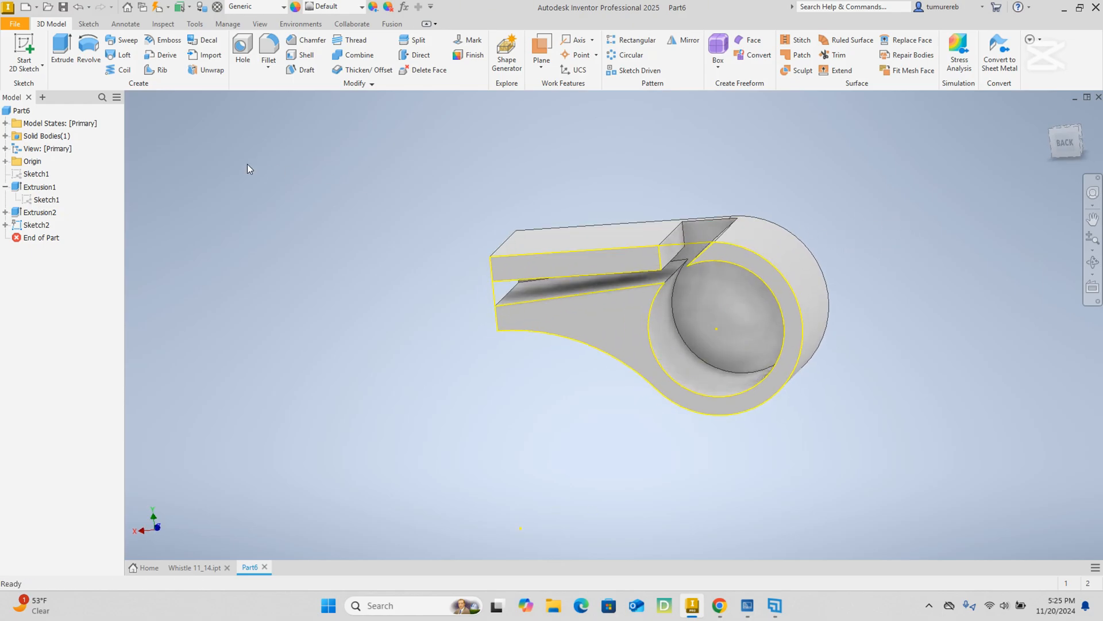
left_click(61, 49)
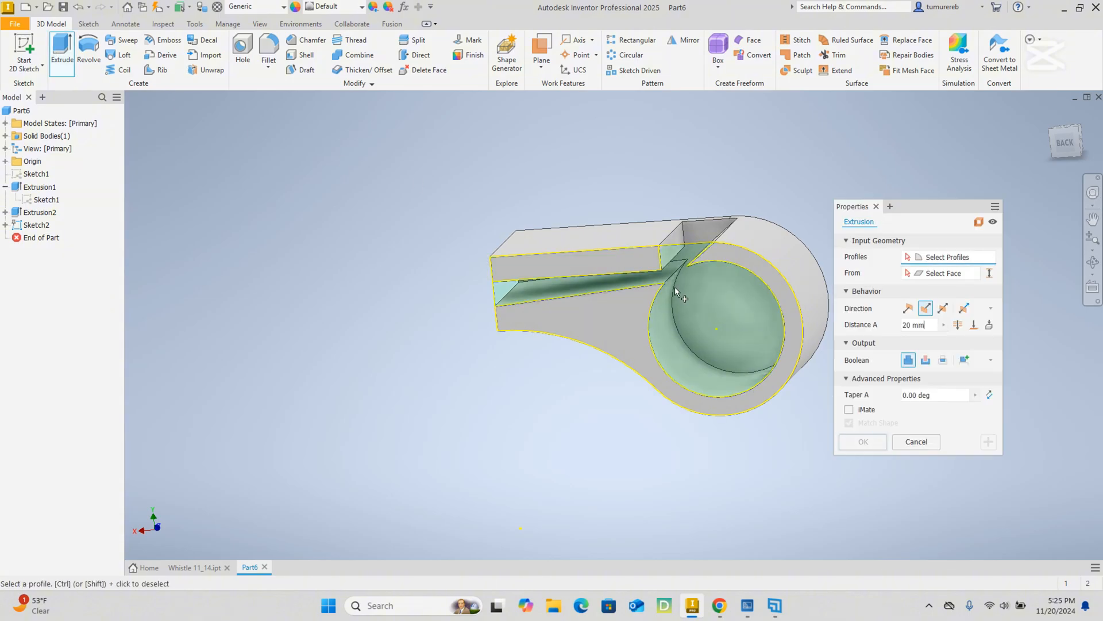
left_click(679, 263)
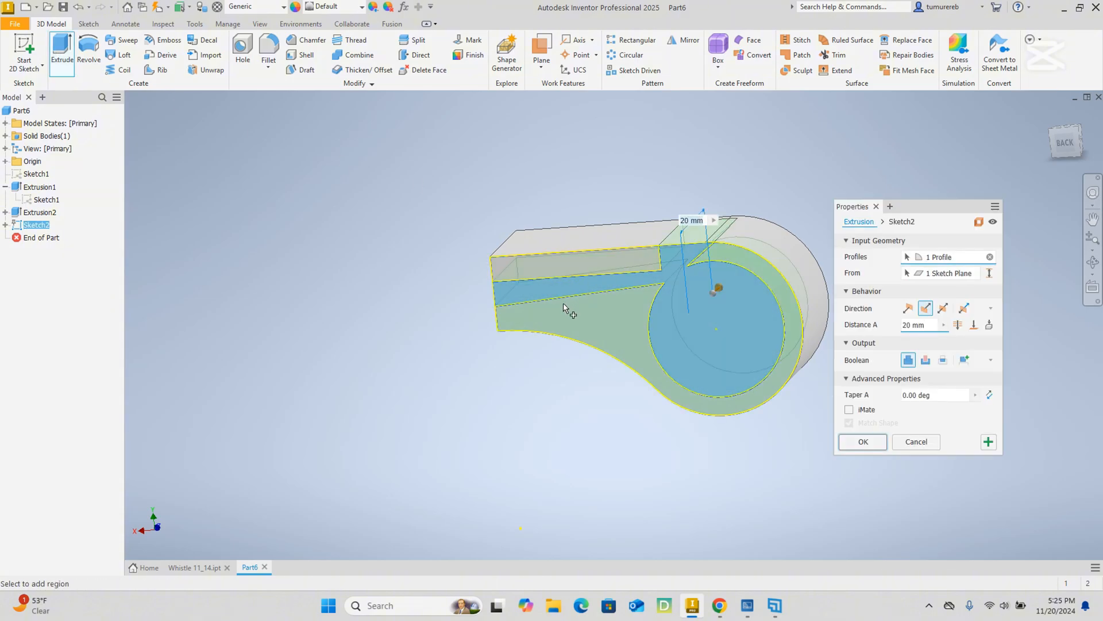
left_click(905, 314)
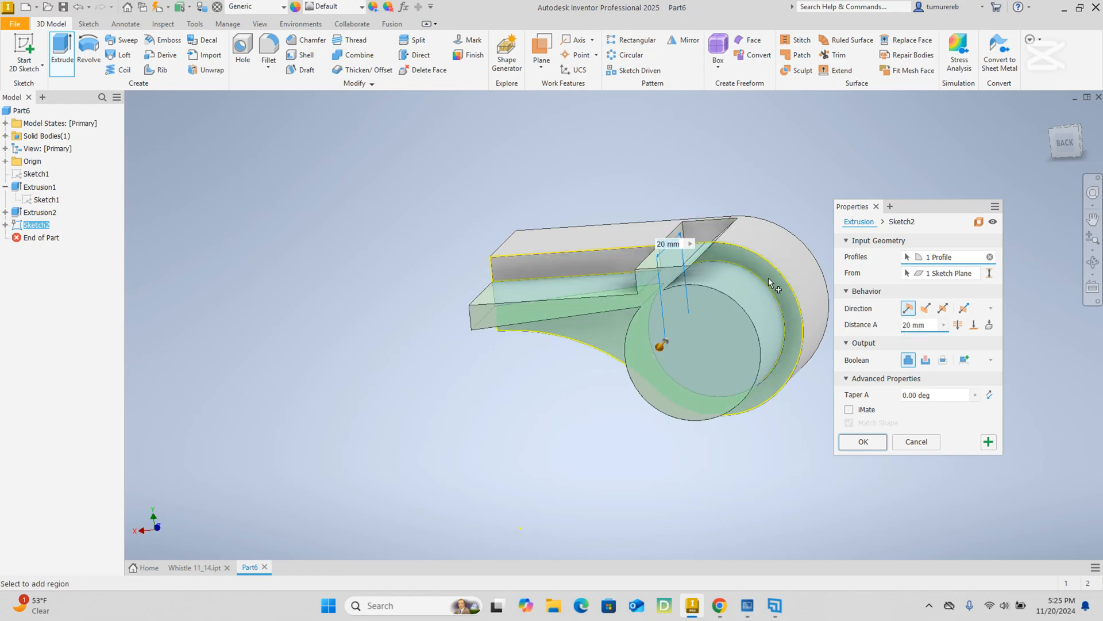
mouse_move(812, 361)
middle_mouse_down("shift")
mouse_move(834, 328)
mouse_move(836, 357)
middle_mouse_up("shift")
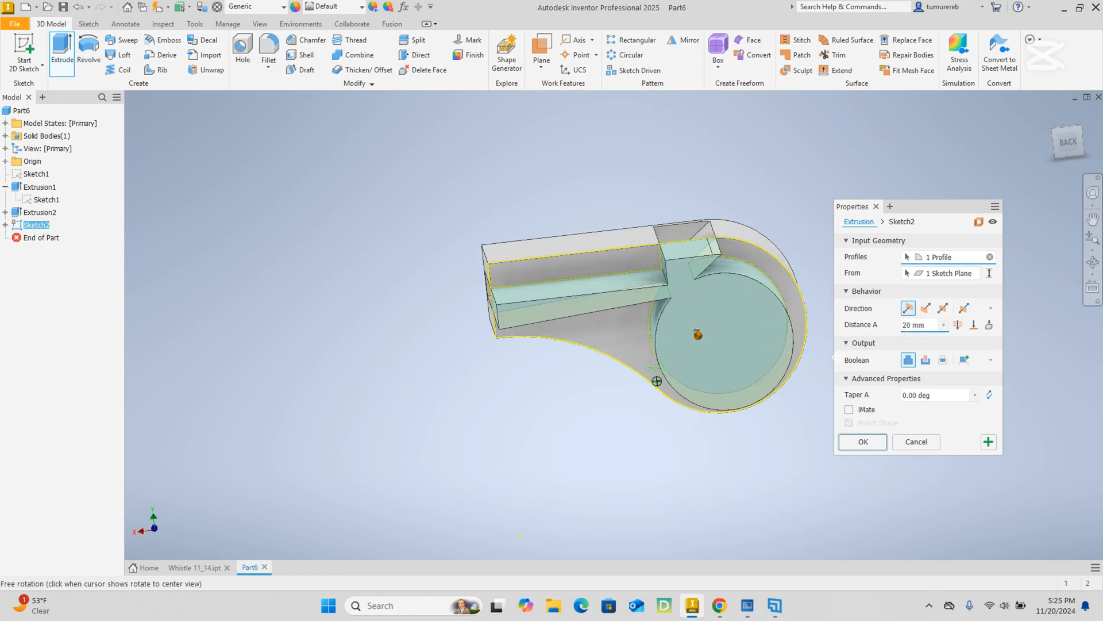
left_click(618, 267)
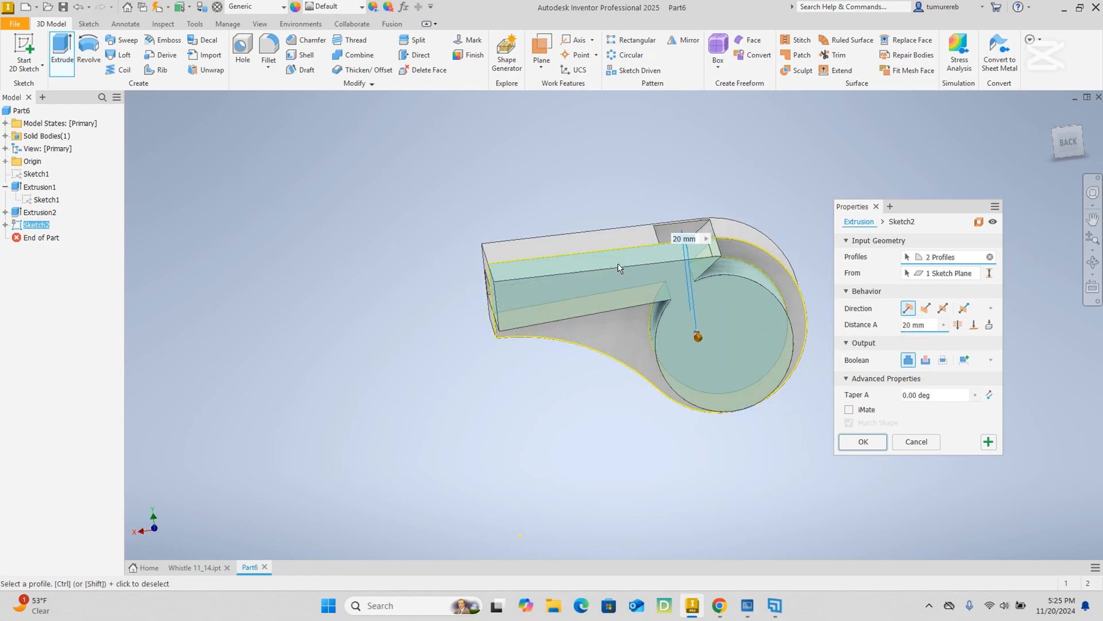
left_click(765, 256)
middle_click_drag(581, 339, 619, 375, "shift")
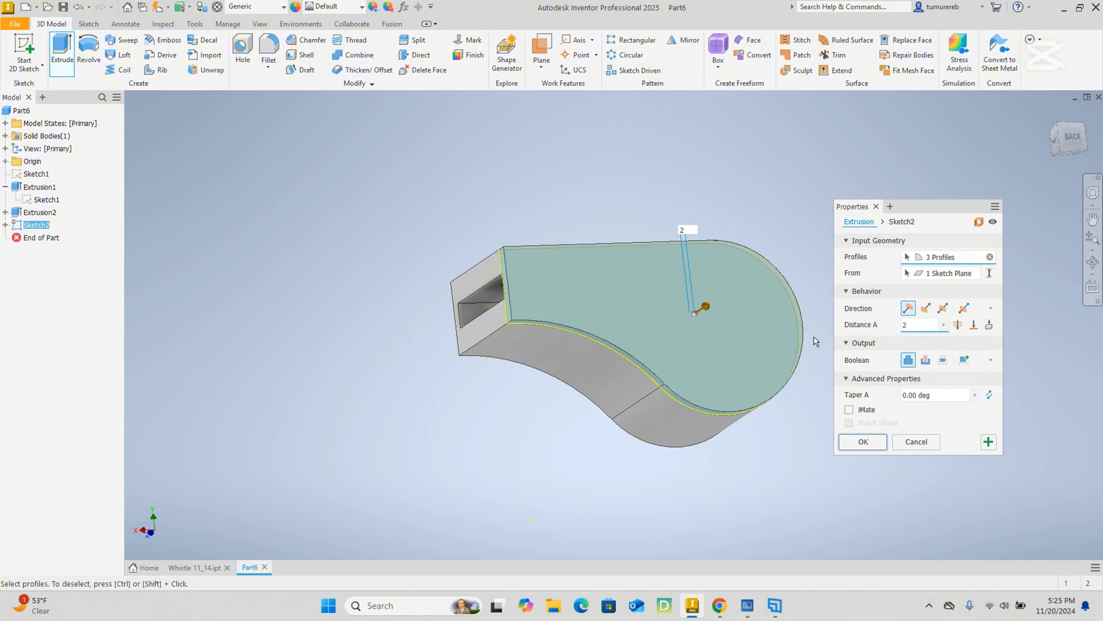
left_click(862, 441)
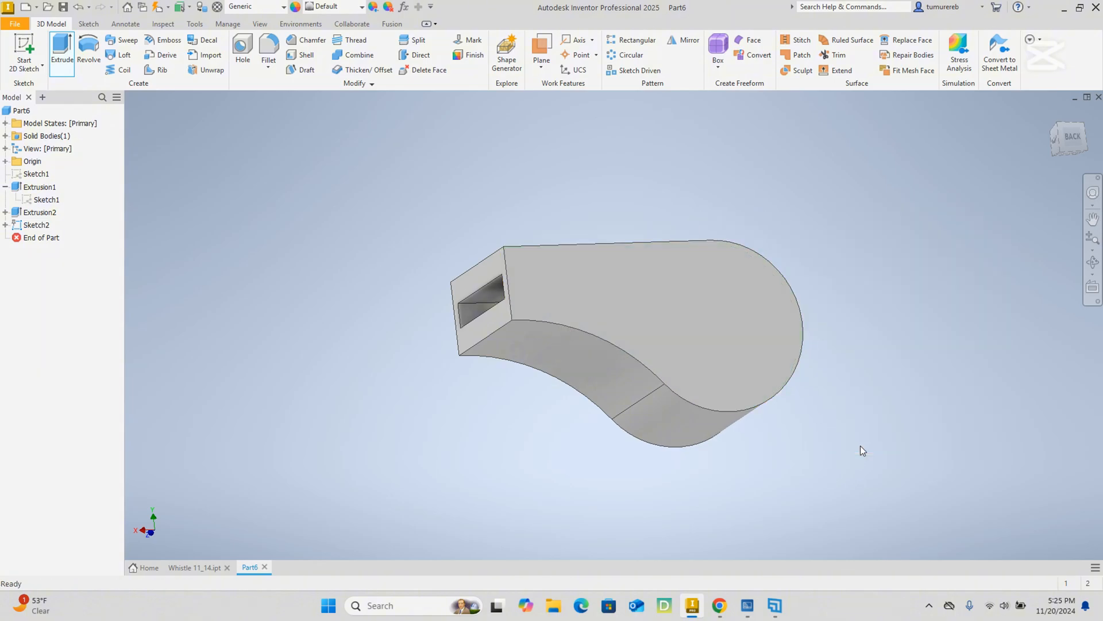
Fillet the outer edges around both side walls, including the straight top edges and curved contours, with a 1 mm radius.
middle_click_drag(718, 399, 716, 453, "shift")
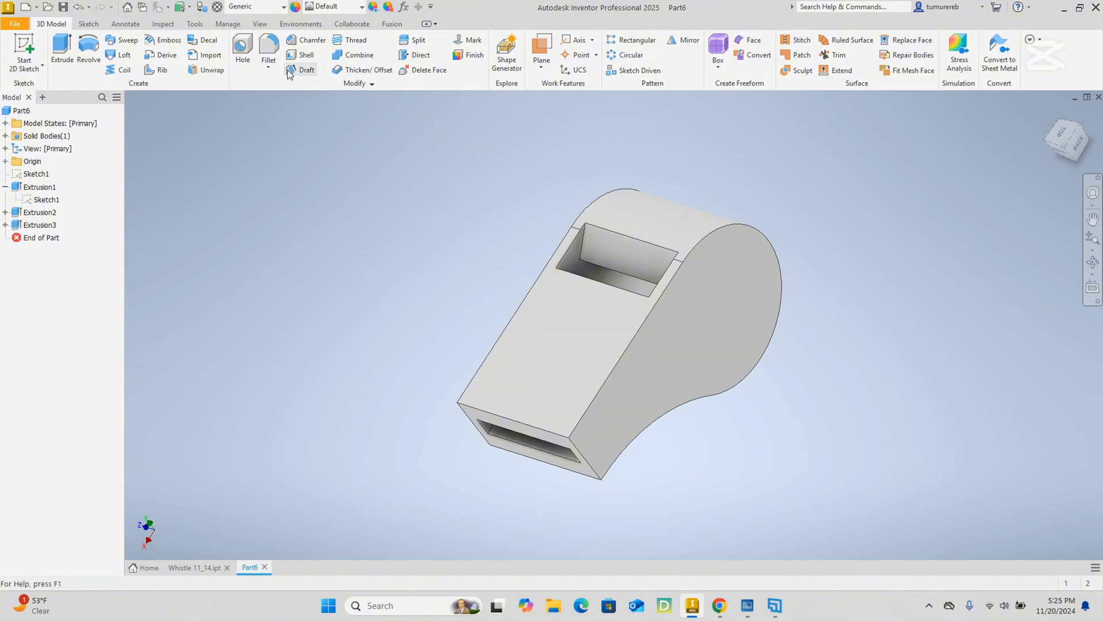
left_click(274, 56)
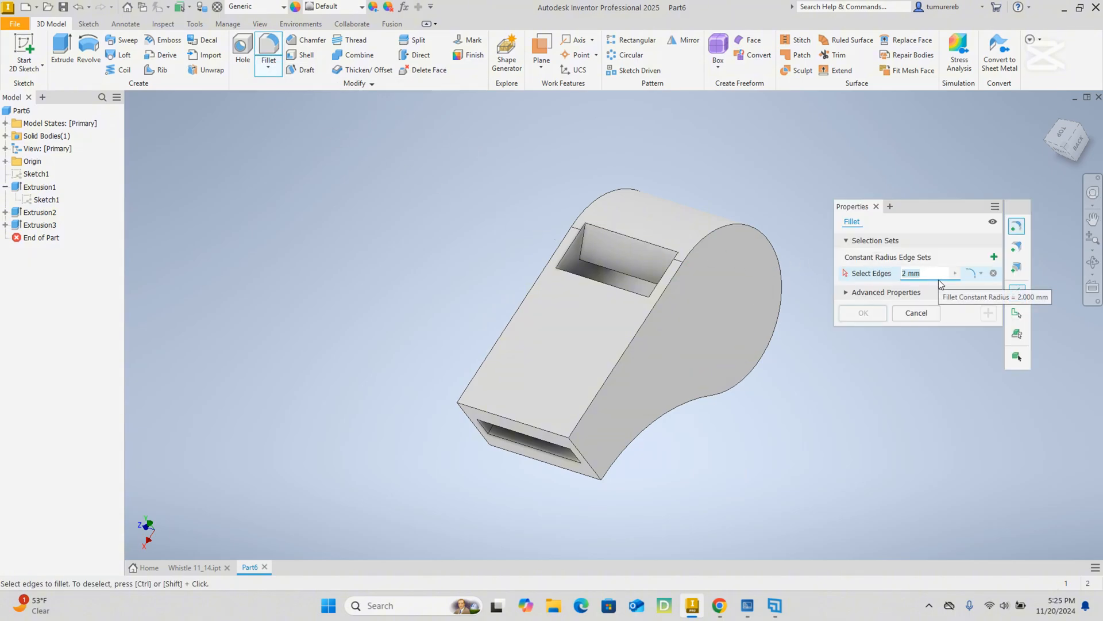
left_click(698, 248)
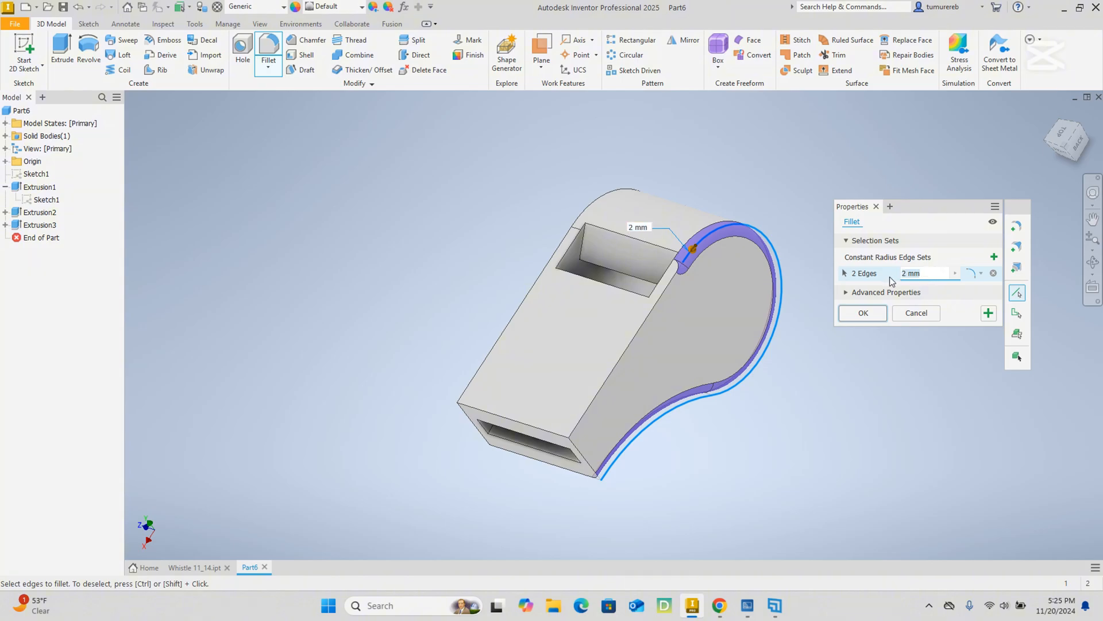
type("4")
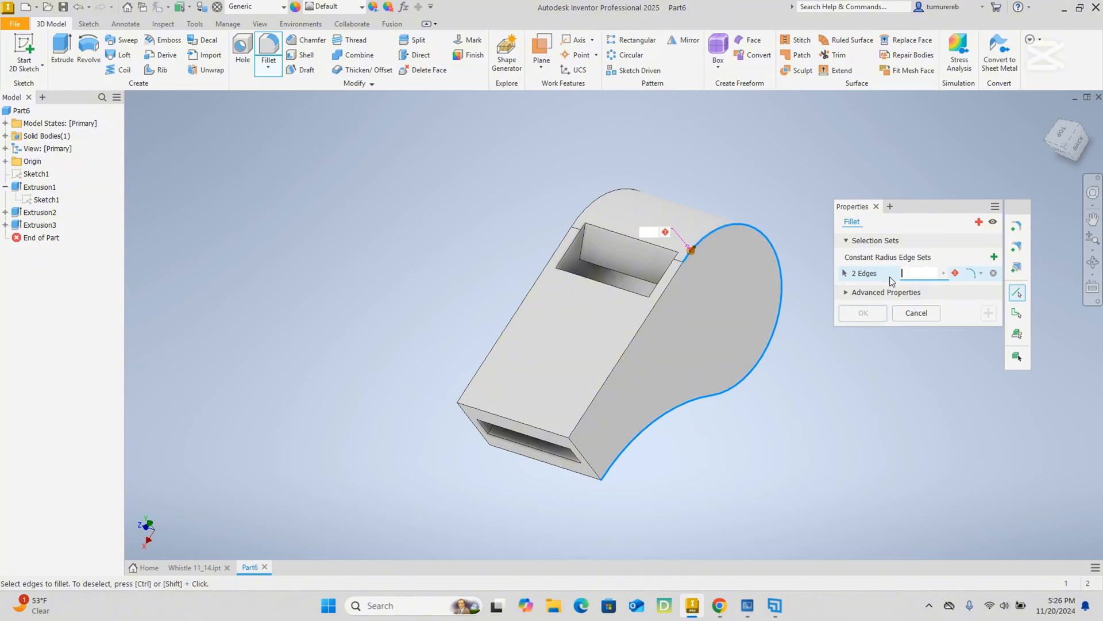
type("1")
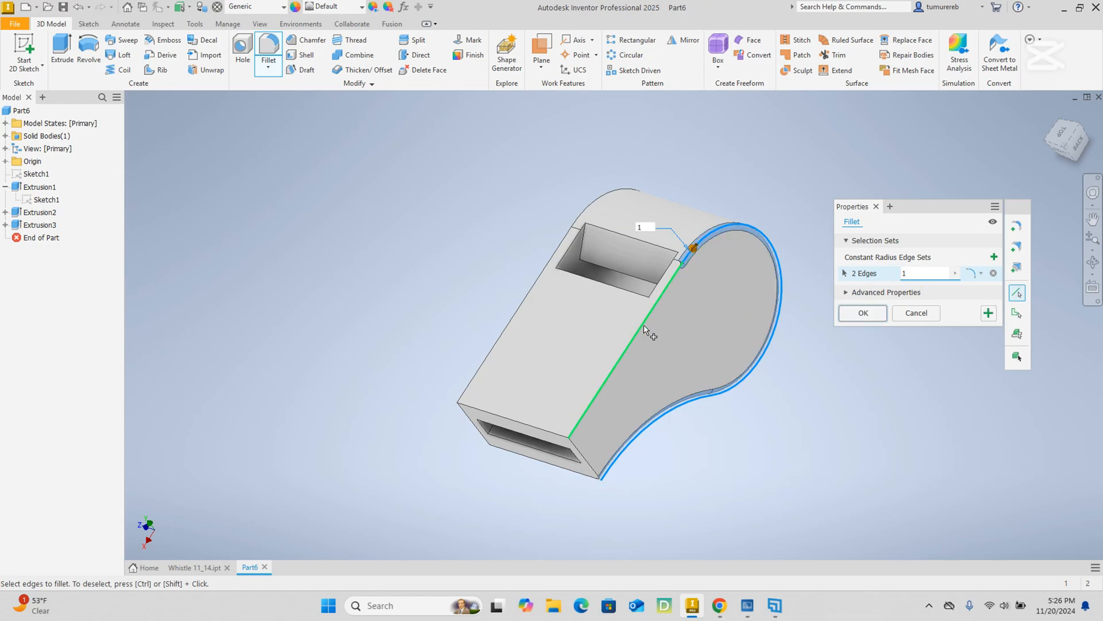
left_click(648, 320)
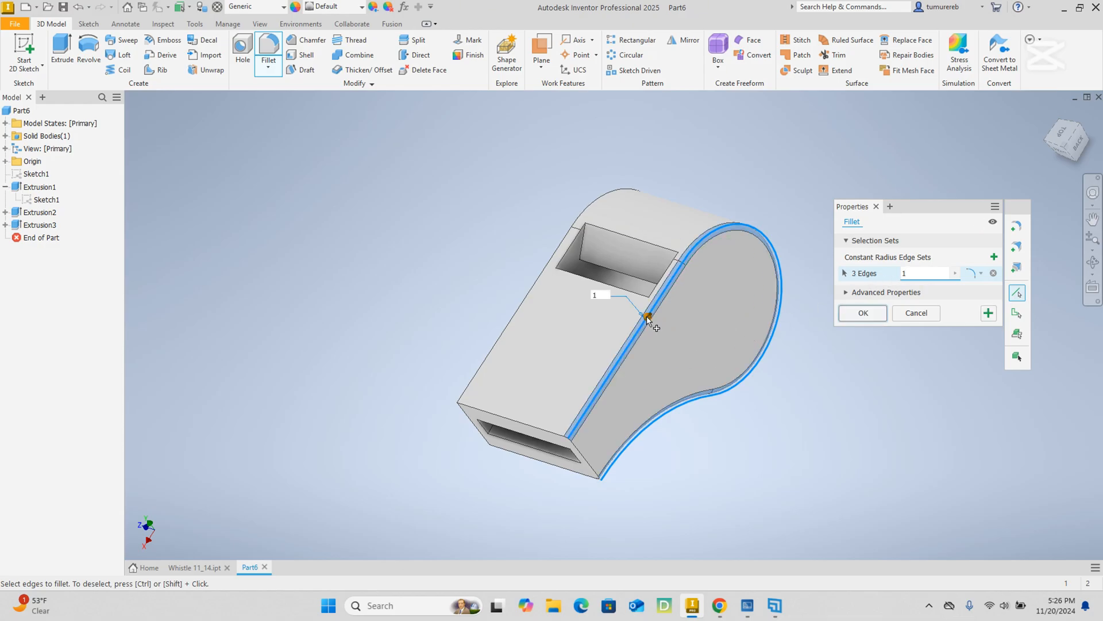
left_click(549, 259)
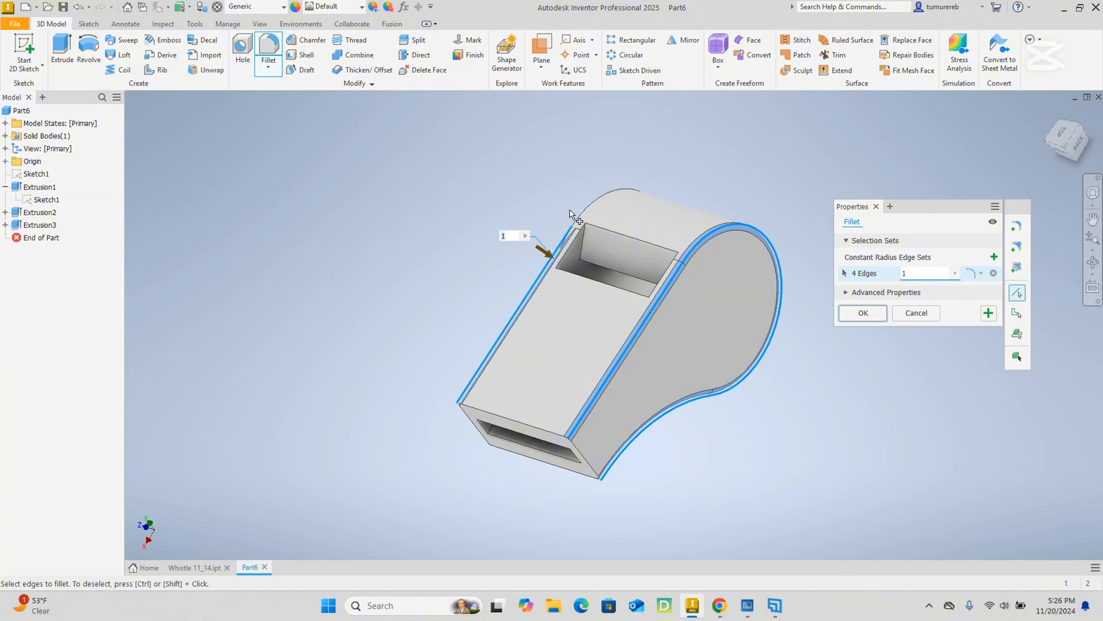
left_click(587, 208)
middle_click_drag(704, 431, 707, 487, "shift")
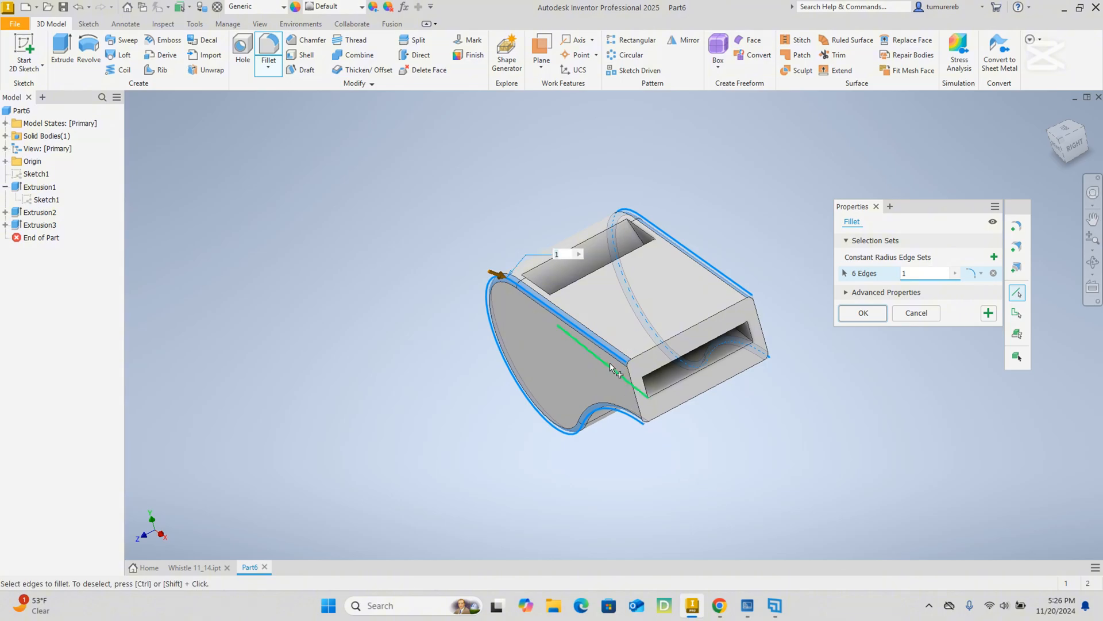
left_click(874, 314)
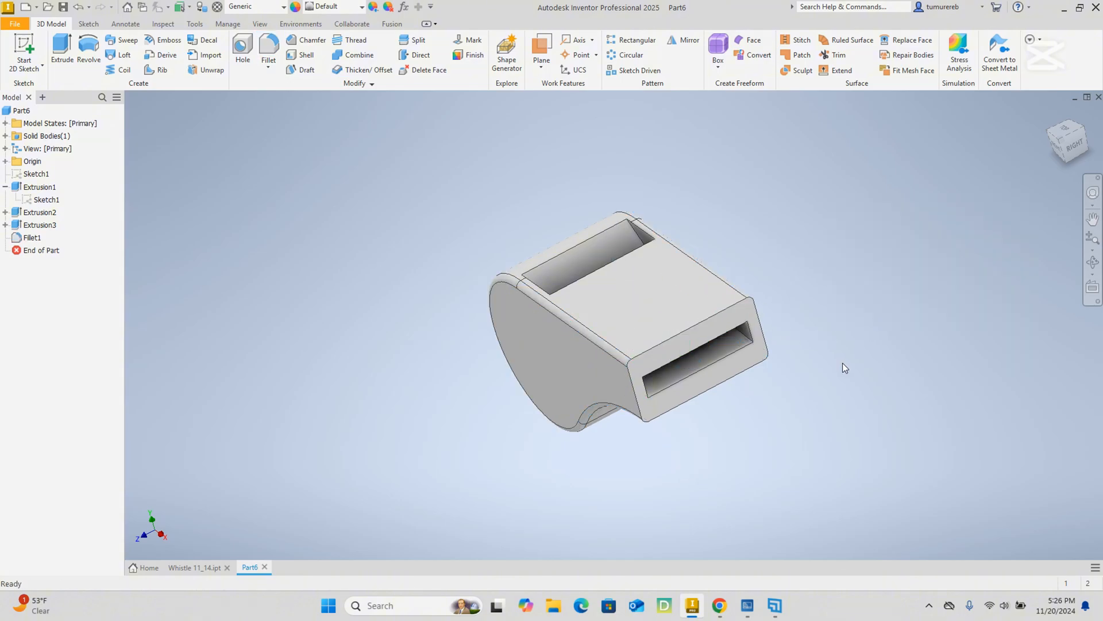
middle_click_drag(774, 360, 371, 219, "shift")
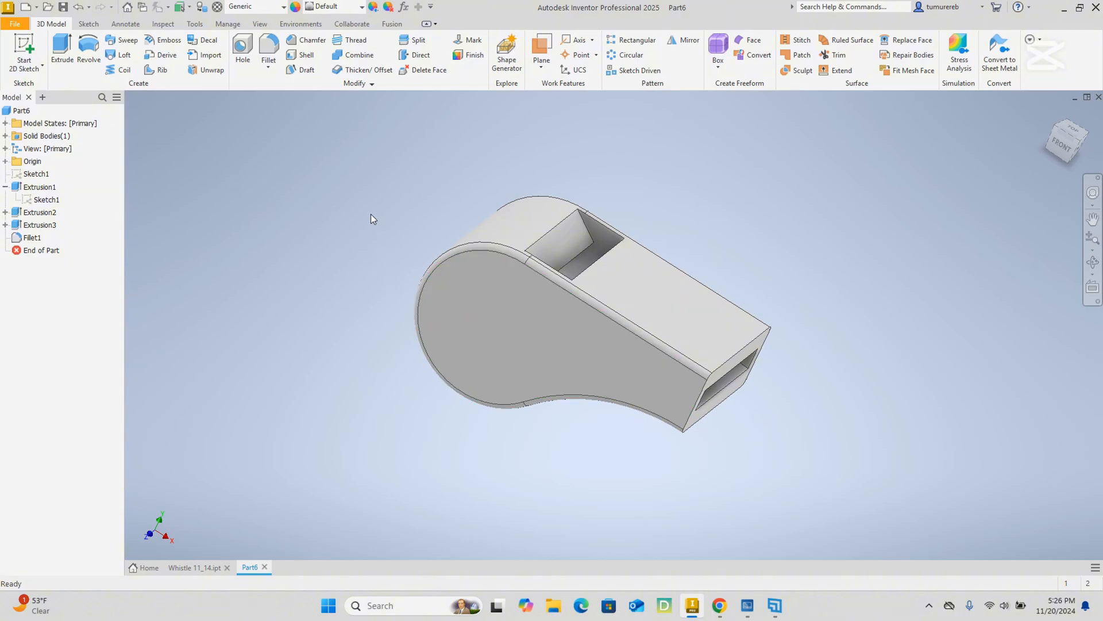
Apply the LED - Green On appearance from the Autodesk Appearance Library to the whole whistle.
left_click_drag(311, 144, 877, 482)
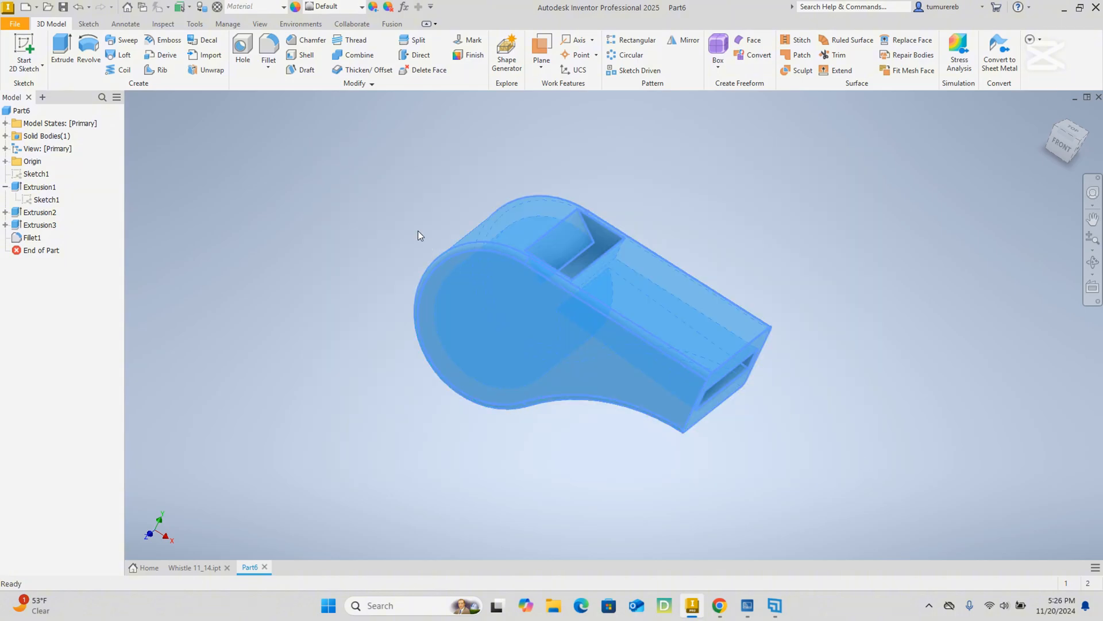
left_click(362, 6)
scroll(395, 168, "down", 10)
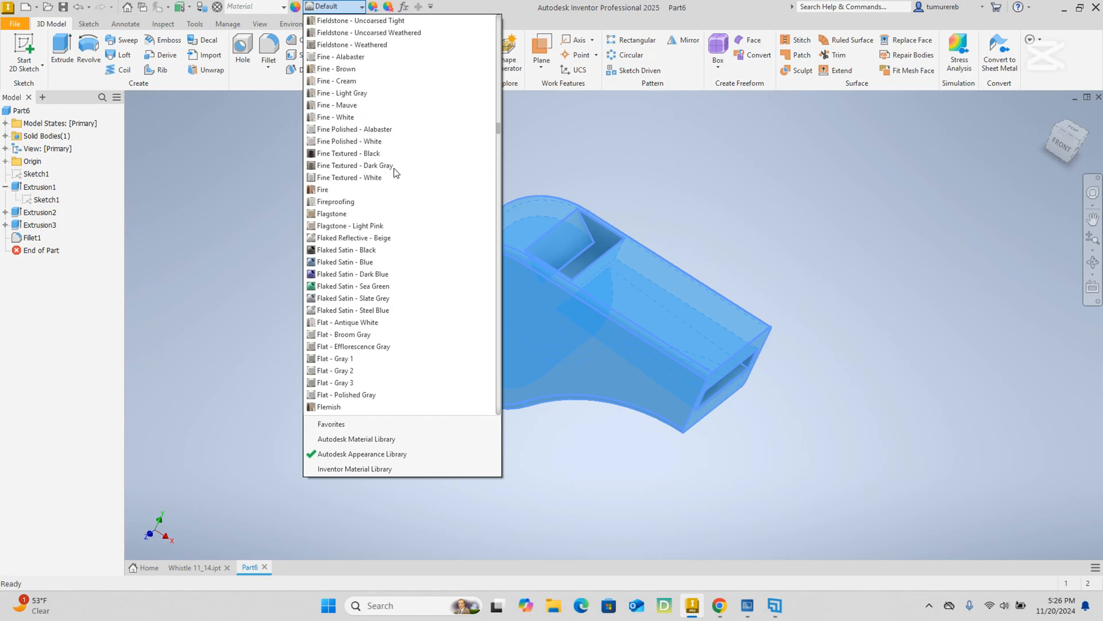
scroll(395, 172, "down", 8)
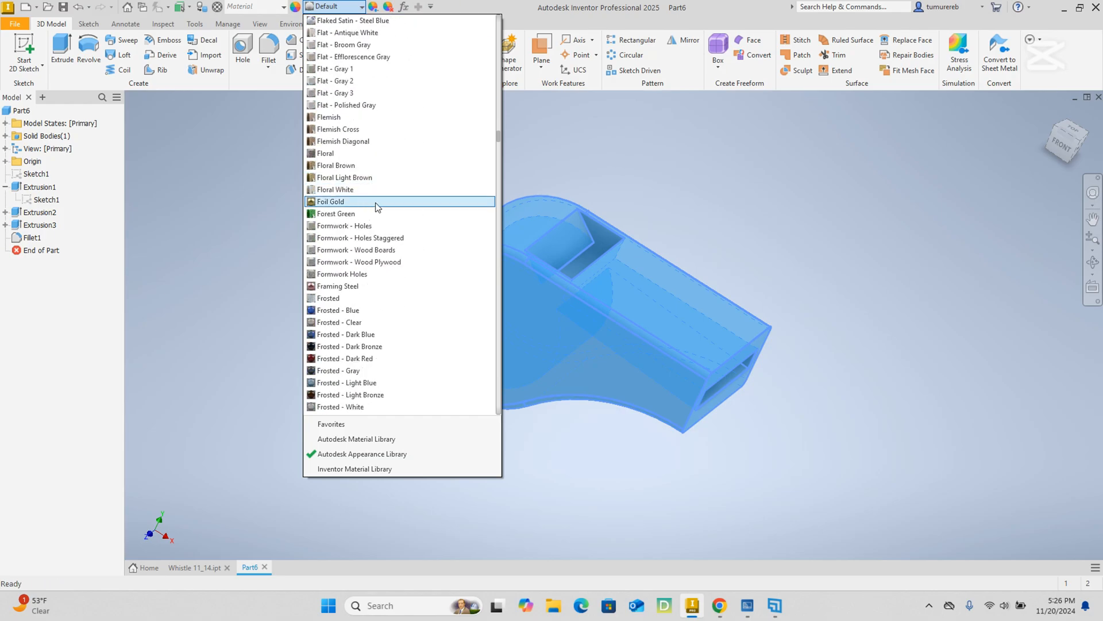
scroll(365, 215, "down", 20)
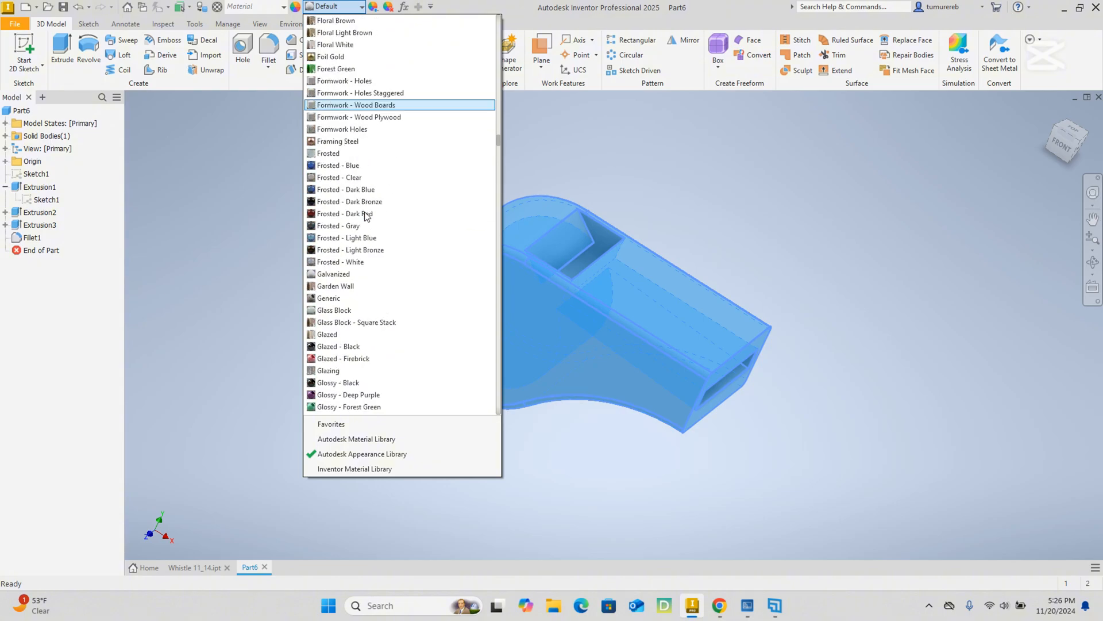
scroll(365, 215, "down", 20)
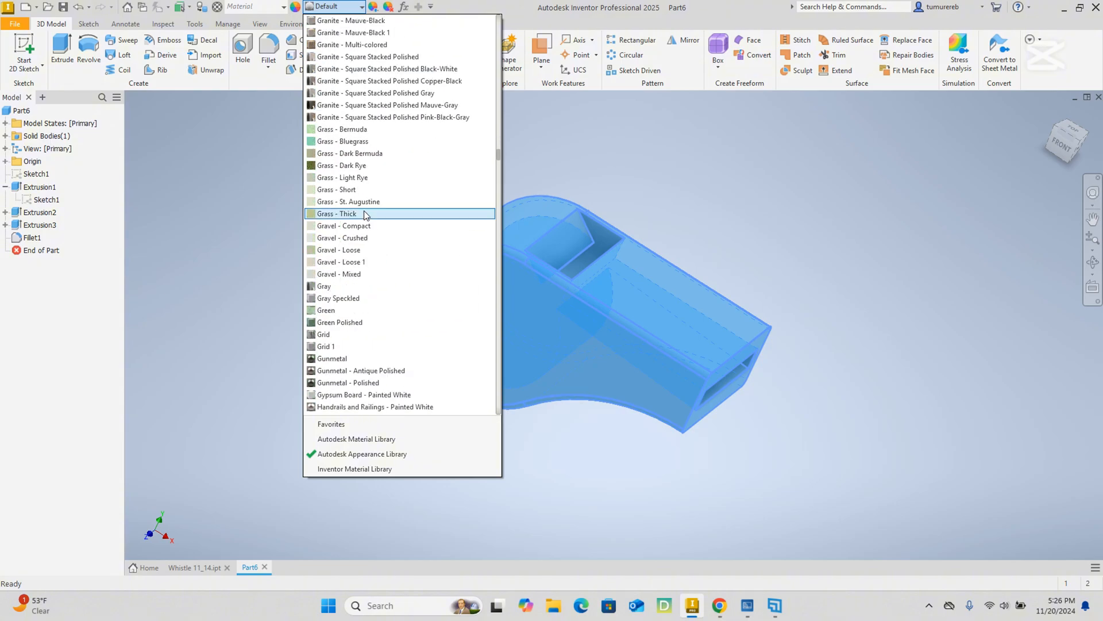
scroll(365, 215, "down", 5)
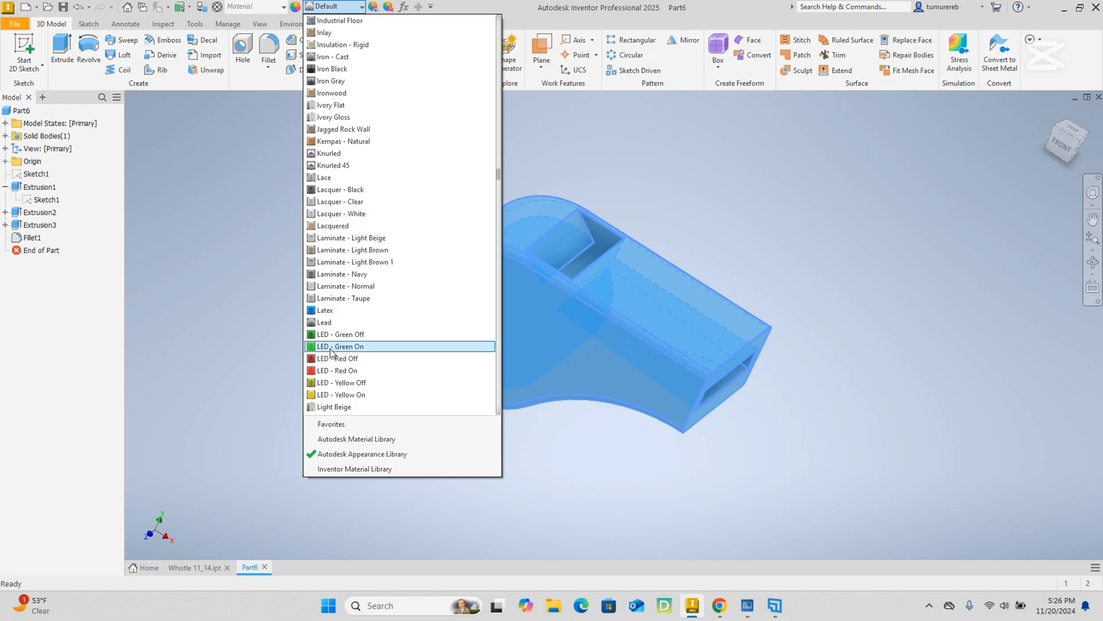
left_click(332, 348)
Inspect the finished whistle from all sides, including the window, the mouthpiece opening and the filleted side walls.
scroll(673, 315, "down", 3)
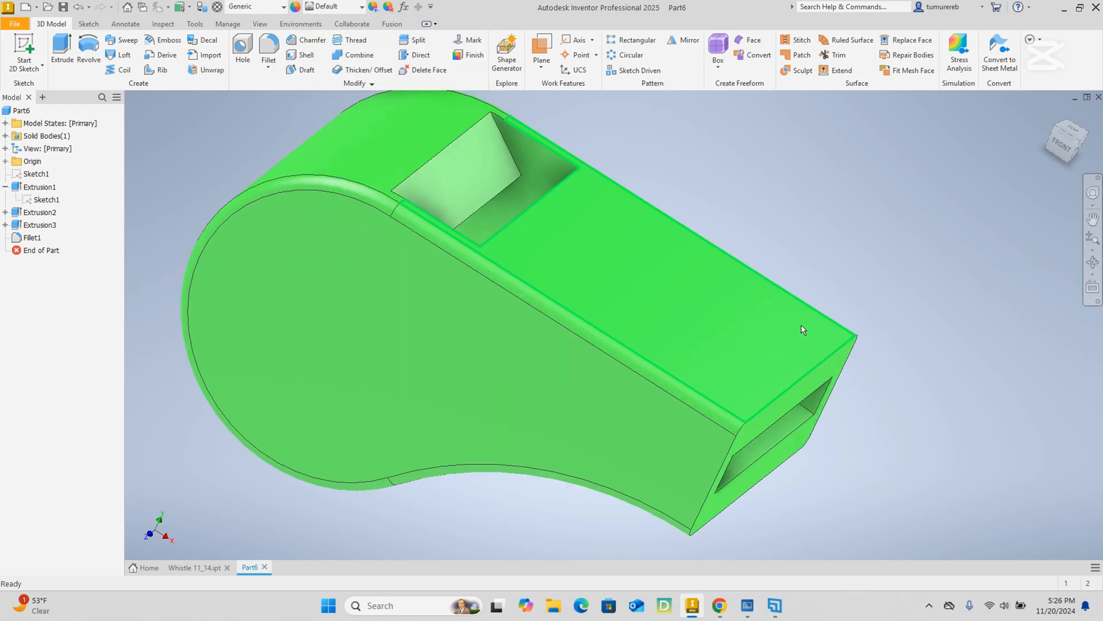
scroll(867, 314, "up", 5)
middle_click_drag(867, 315, 503, 295, "shift")
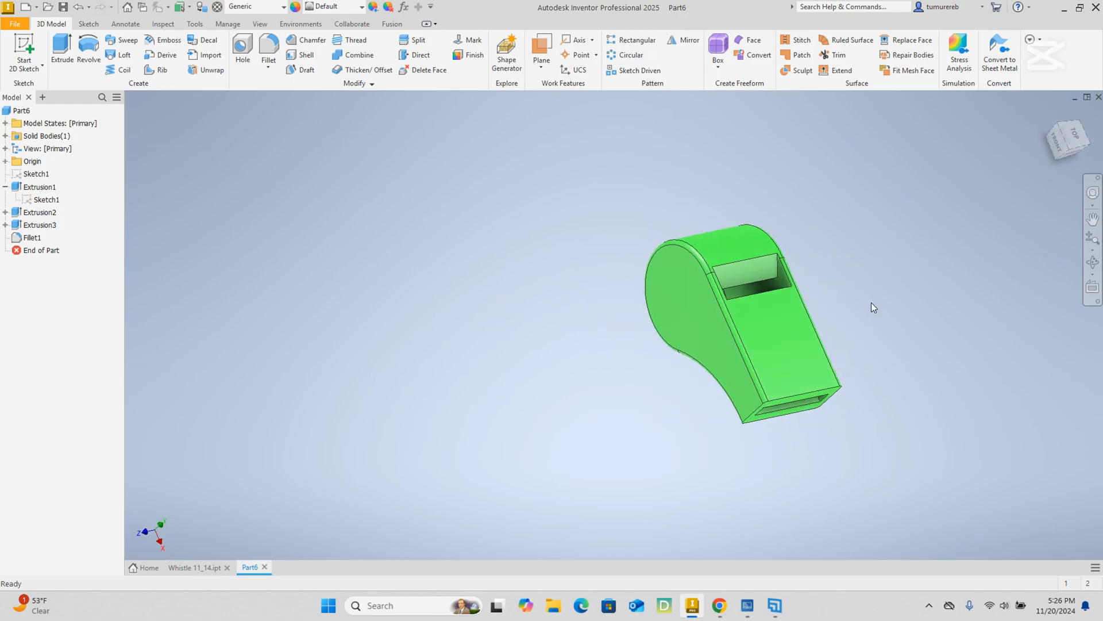
middle_click_drag(871, 303, 827, 356, "shift")
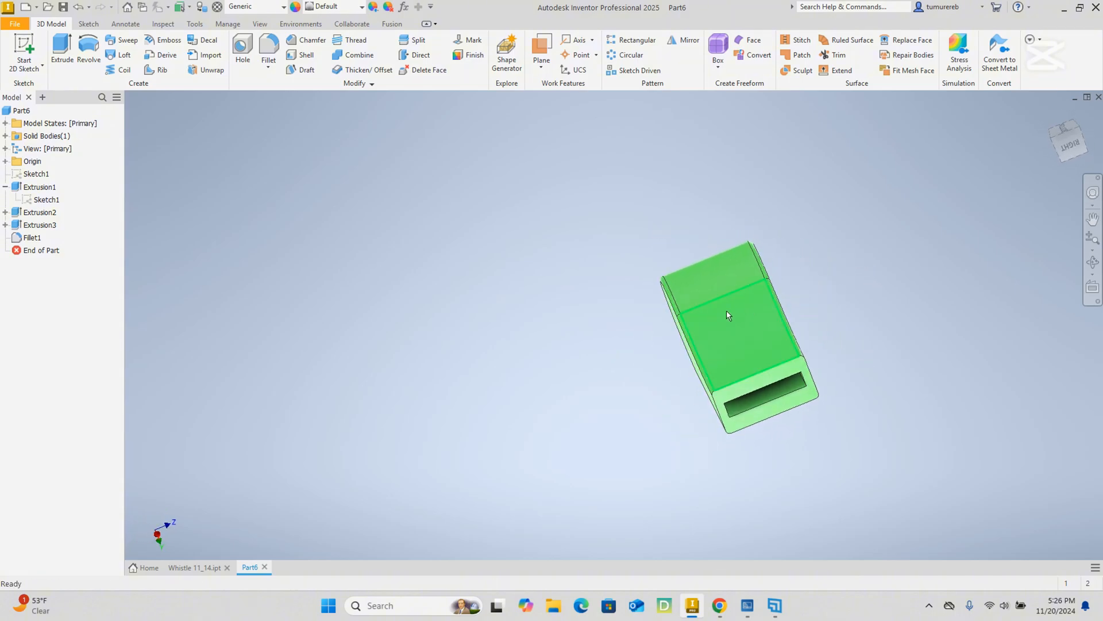
middle_click_drag(727, 310, 634, 265, "shift")
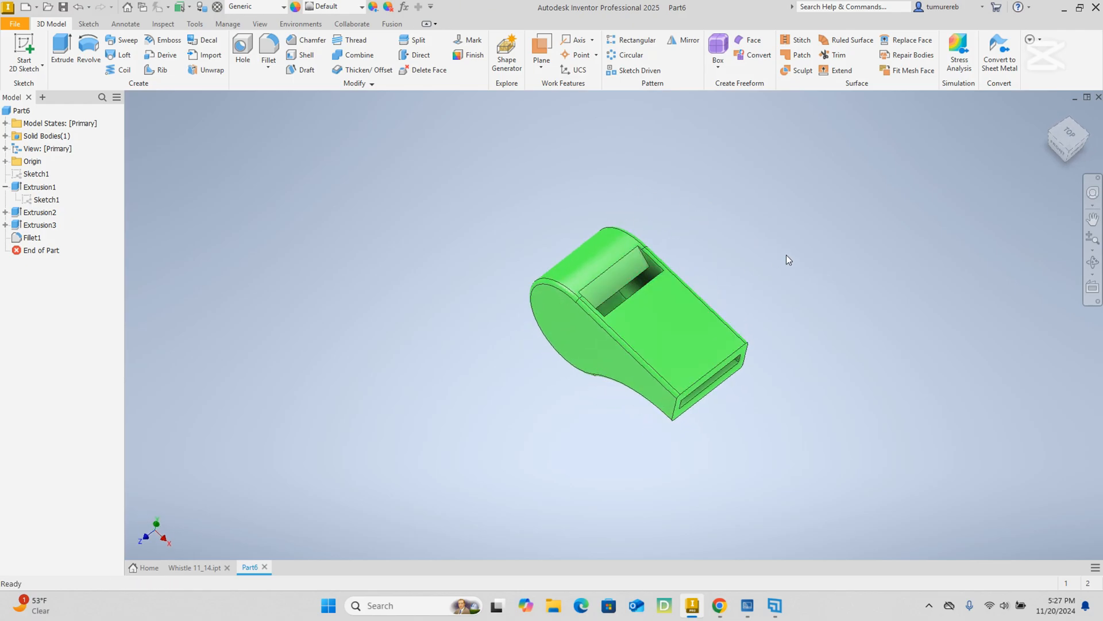
middle_click_drag(782, 261, 690, 286, "shift")
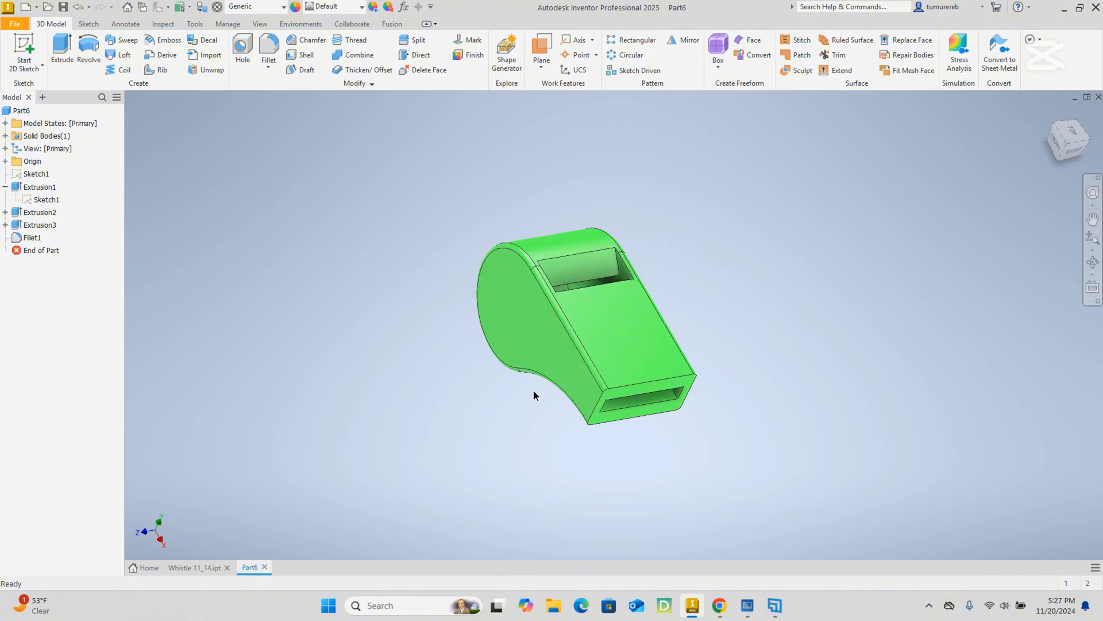
middle_click_drag(533, 389, 805, 318, "shift")
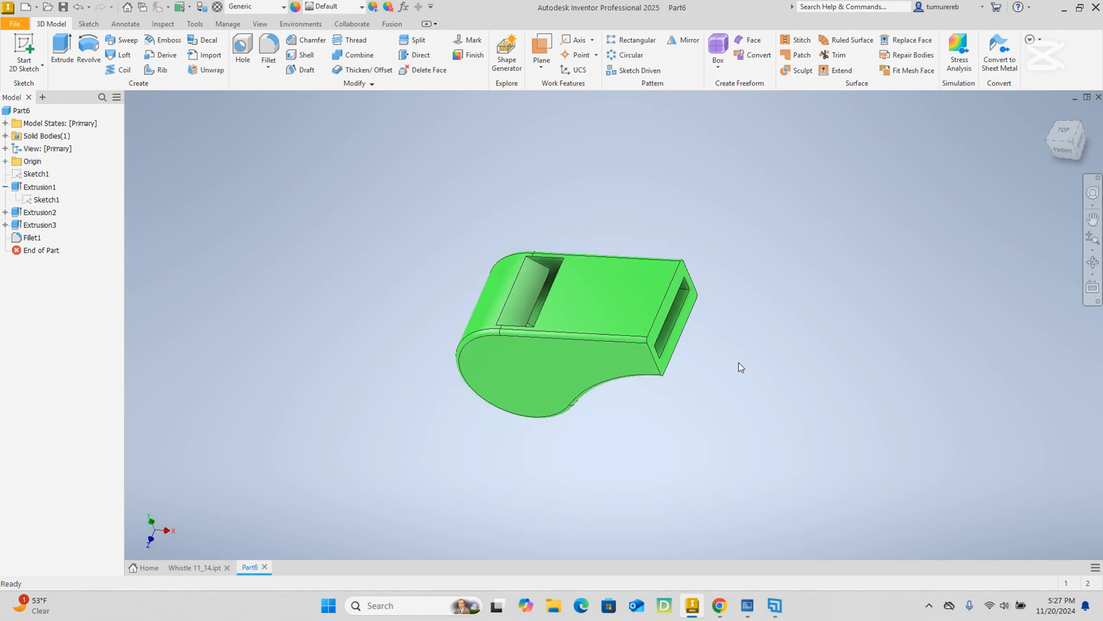
middle_click_drag(739, 362, 713, 333, "shift")
middle_click_drag(592, 369, 548, 362, "shift")
middle_click_drag(516, 310, 490, 325, "shift")
middle_click_drag(632, 431, 410, 295, "shift")
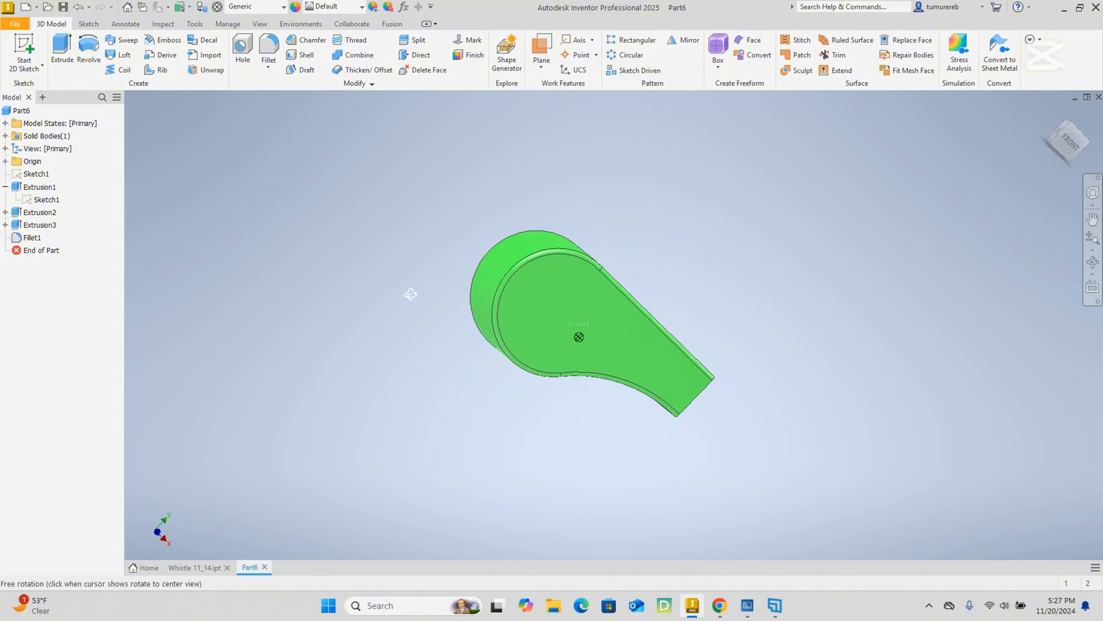
middle_click_drag(706, 291, 533, 281, "shift")
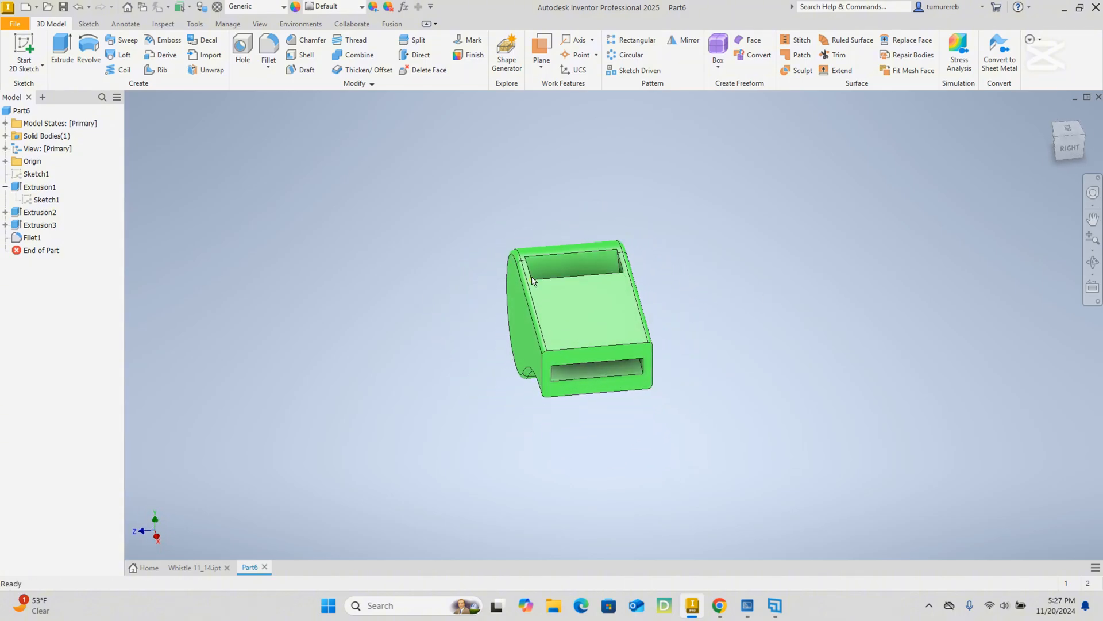
mouse_move(485, 343)
middle_mouse_down("shift")
mouse_move(473, 310)
mouse_move(447, 328)
mouse_move(712, 345)
mouse_move(790, 333)
mouse_move(714, 274)
mouse_move(572, 278)
mouse_move(741, 280)
mouse_move(755, 327)
mouse_move(610, 376)
mouse_move(612, 356)
mouse_move(615, 393)
mouse_move(668, 290)
mouse_move(712, 349)
mouse_move(522, 249)
mouse_move(684, 246)
mouse_move(726, 303)
mouse_move(701, 339)
mouse_move(723, 317)
mouse_move(713, 288)
mouse_move(647, 253)
mouse_move(741, 227)
mouse_move(778, 265)
mouse_move(650, 305)
mouse_move(616, 281)
mouse_move(728, 286)
mouse_move(652, 284)
mouse_move(709, 320)
mouse_move(636, 303)
middle_mouse_up("shift")
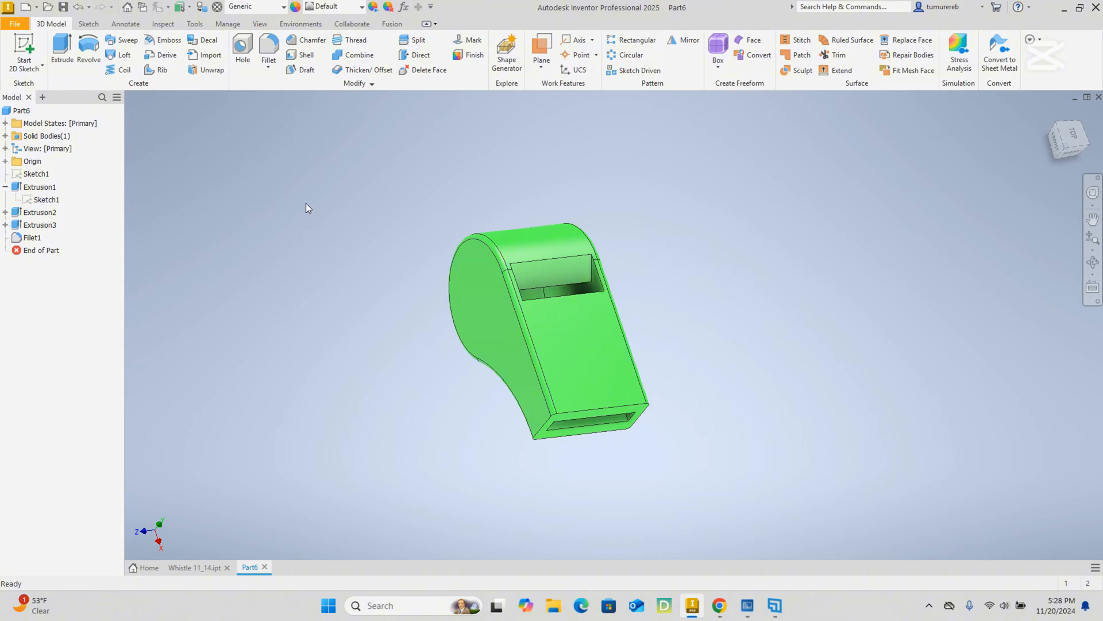
Review the file types available for exporting the part to a CAD format, and close without exporting.
left_click(23, 25)
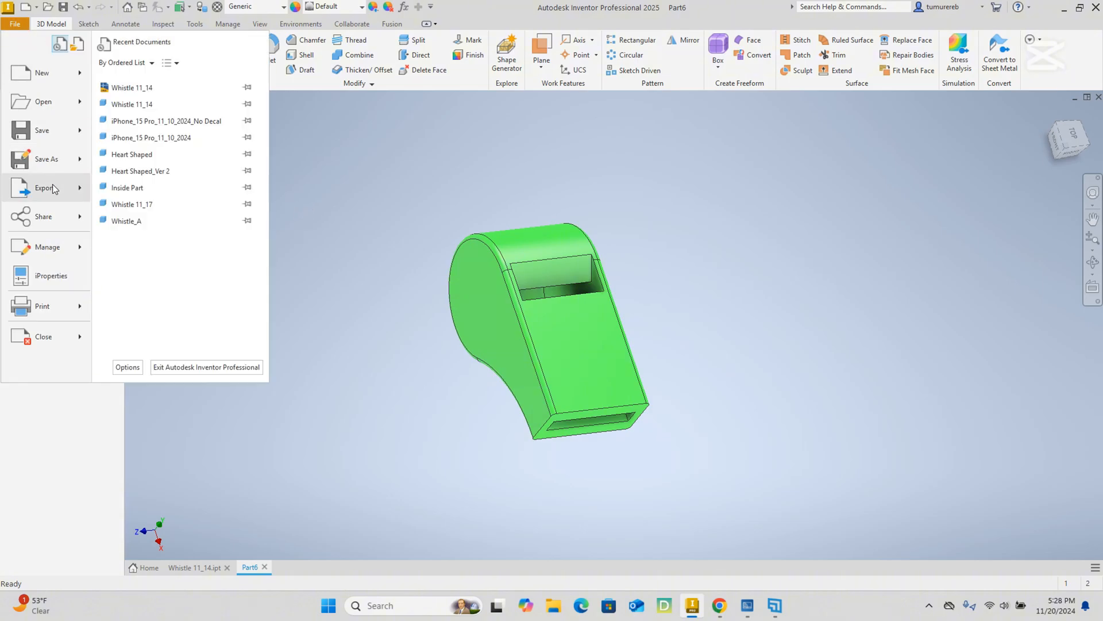
mouse_move(52, 184)
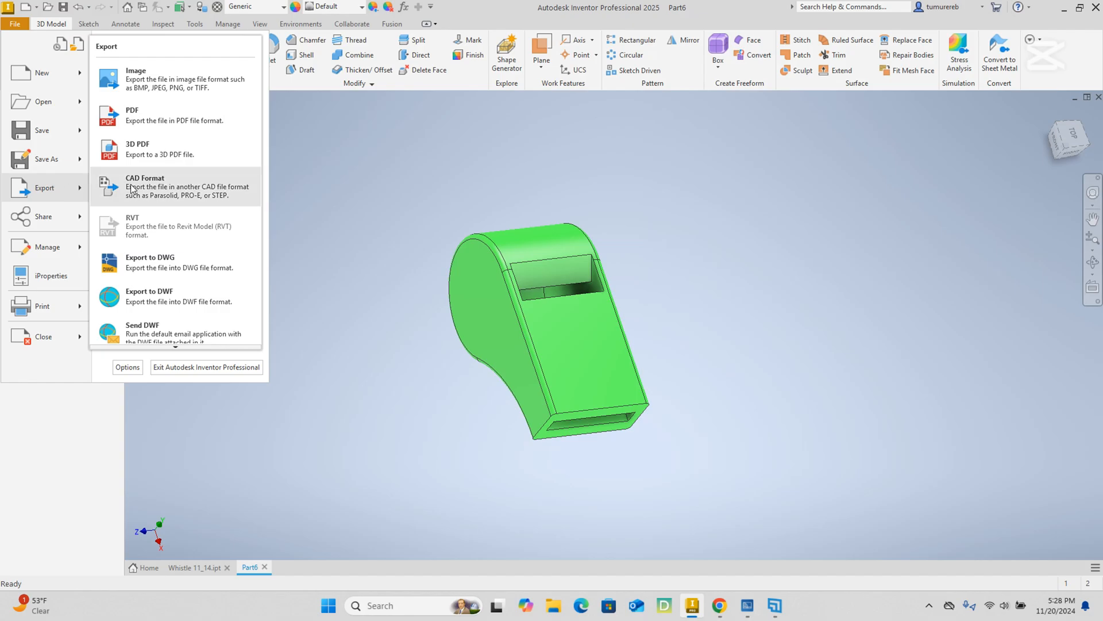
left_click(163, 192)
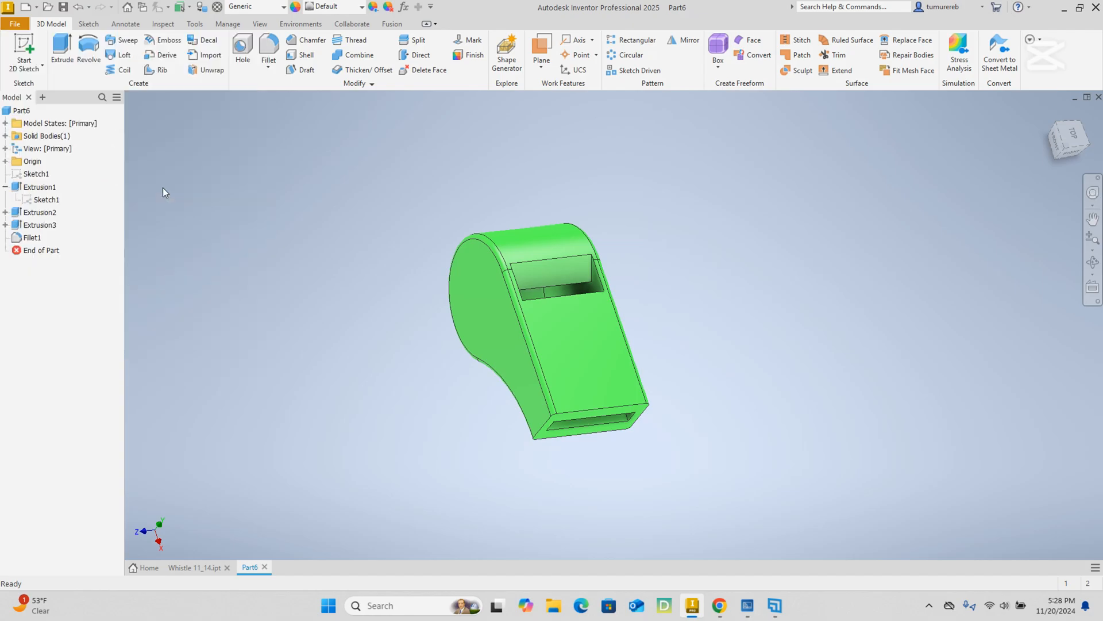
left_click(623, 391)
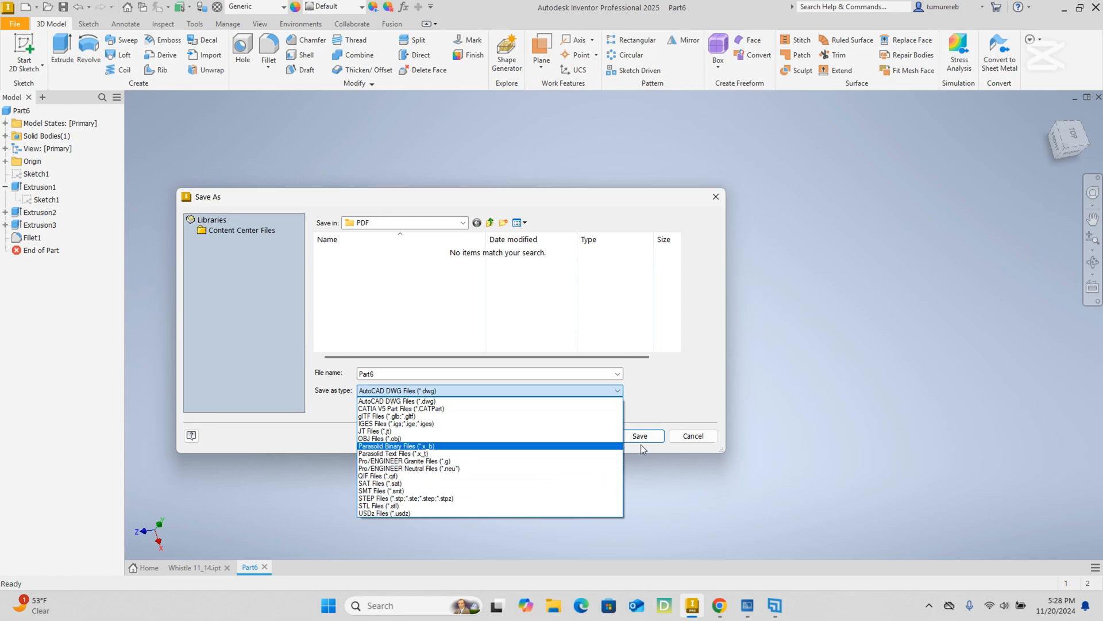
left_click(701, 439)
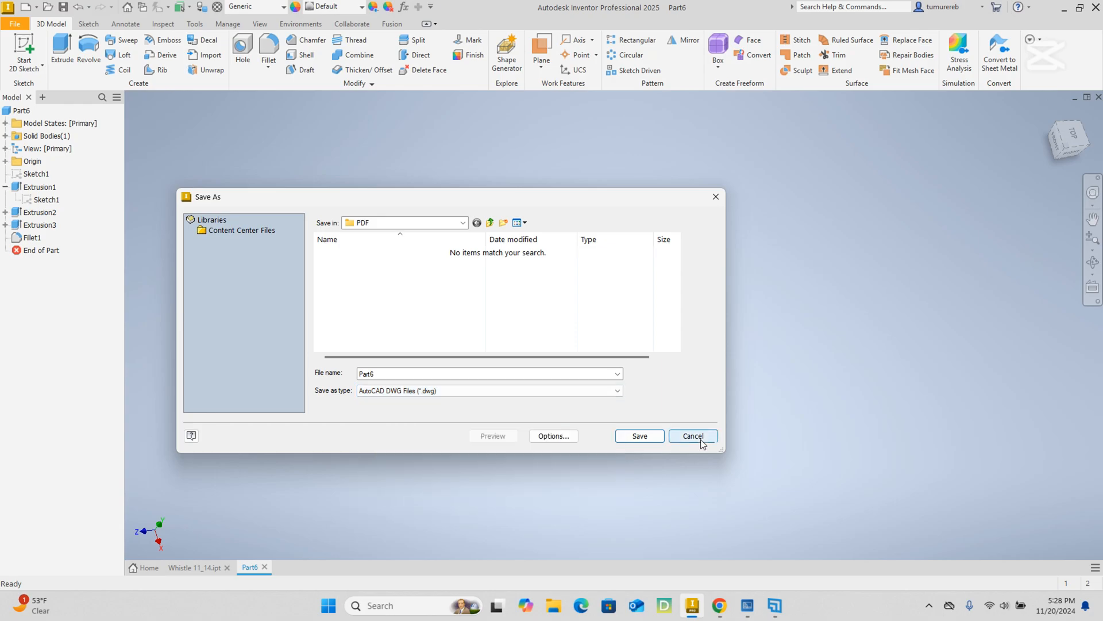
left_click(701, 439)
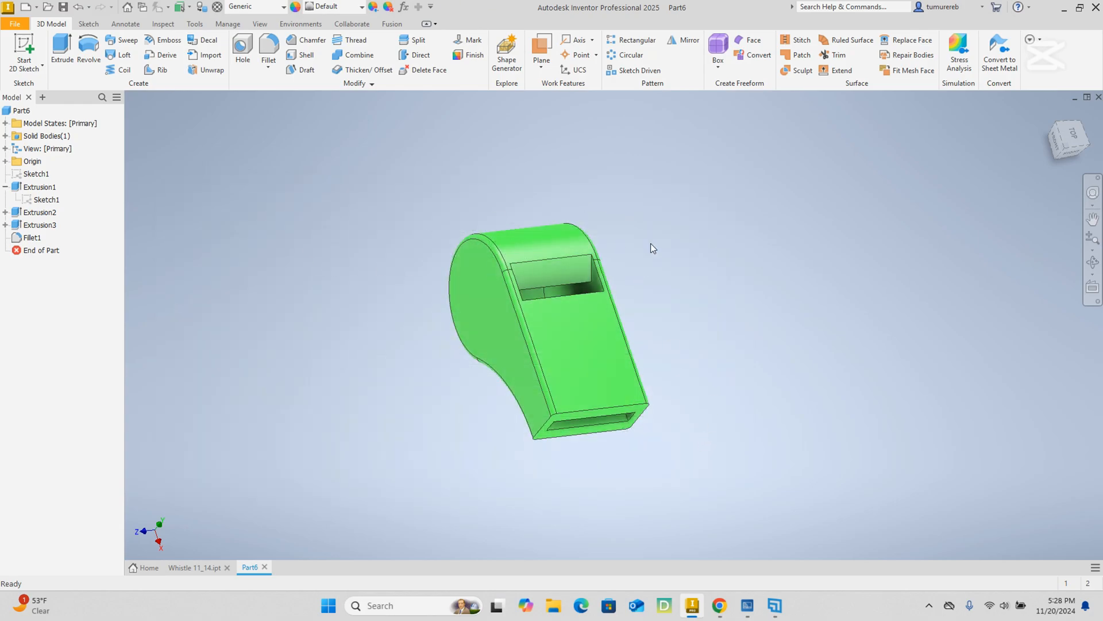
Check the folder locations and file type for saving the part under a new name, and close without saving.
middle_click_drag(610, 214, 739, 254, "shift")
left_click_drag(655, 254, 638, 227)
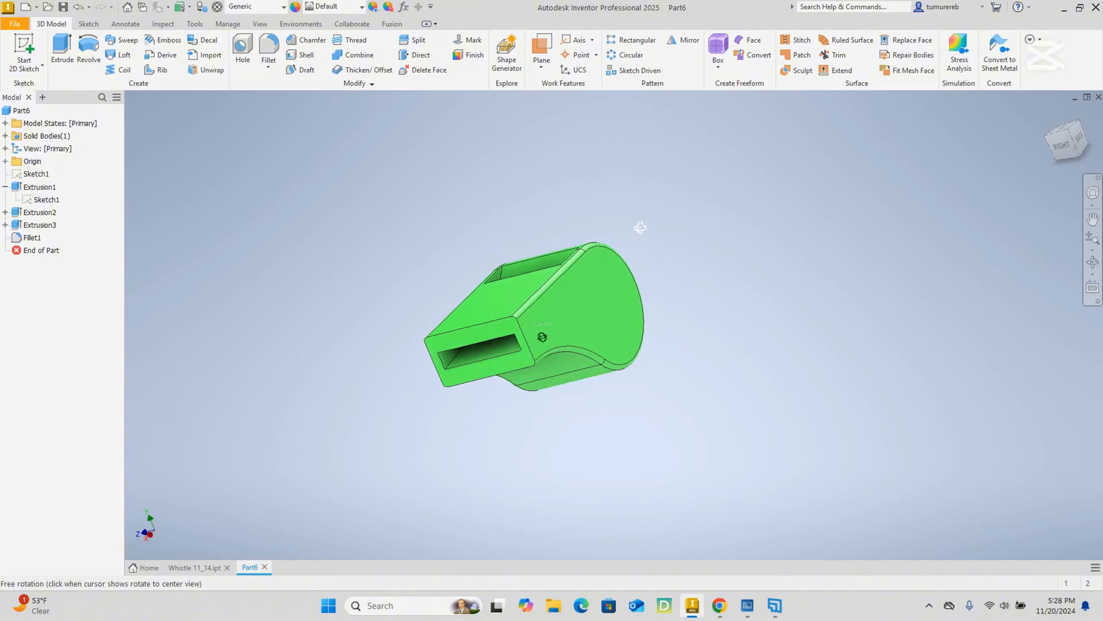
key("Escape")
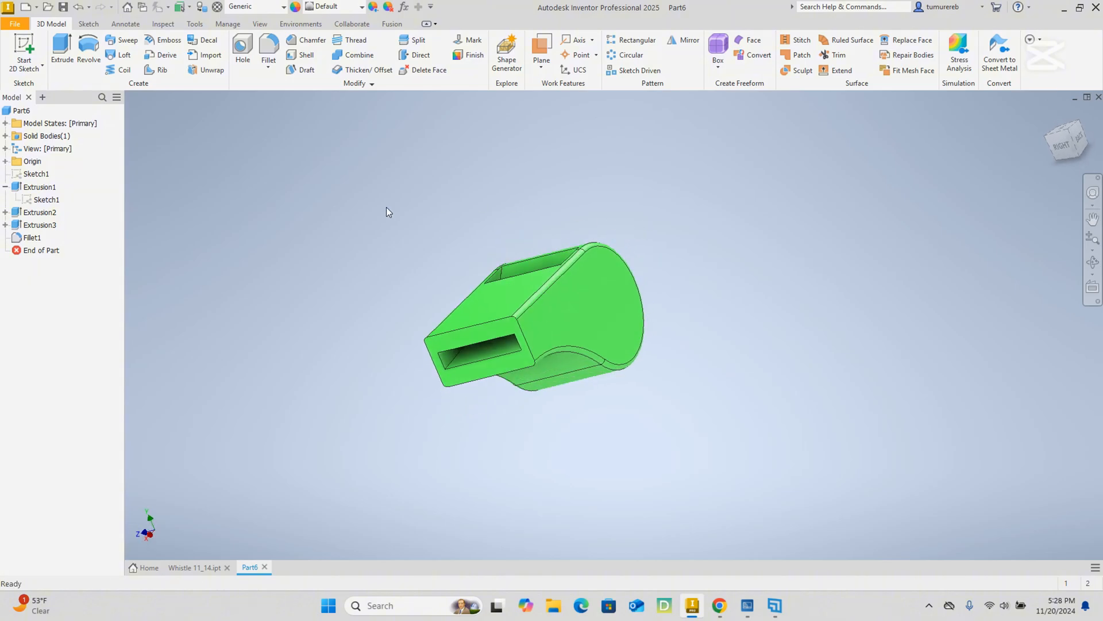
left_click(15, 26)
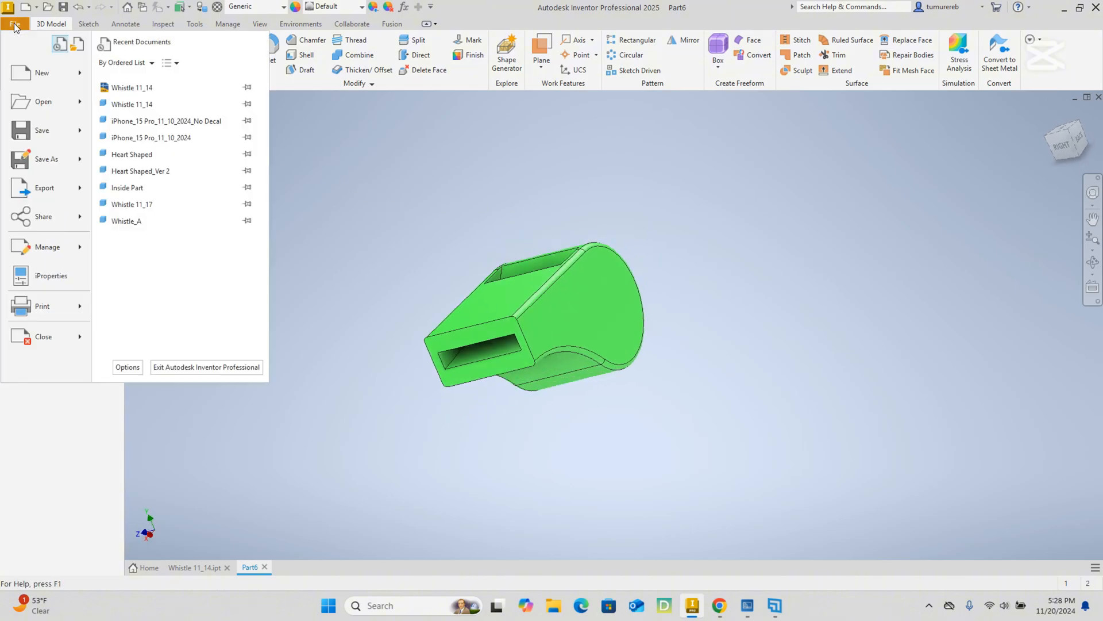
left_click(42, 167)
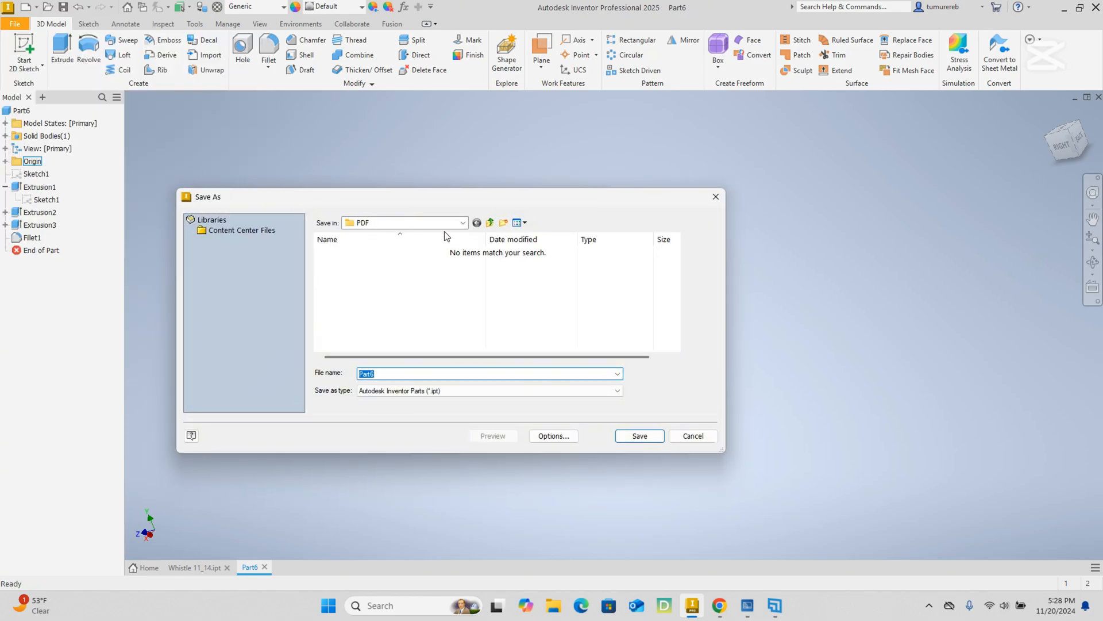
left_click(463, 224)
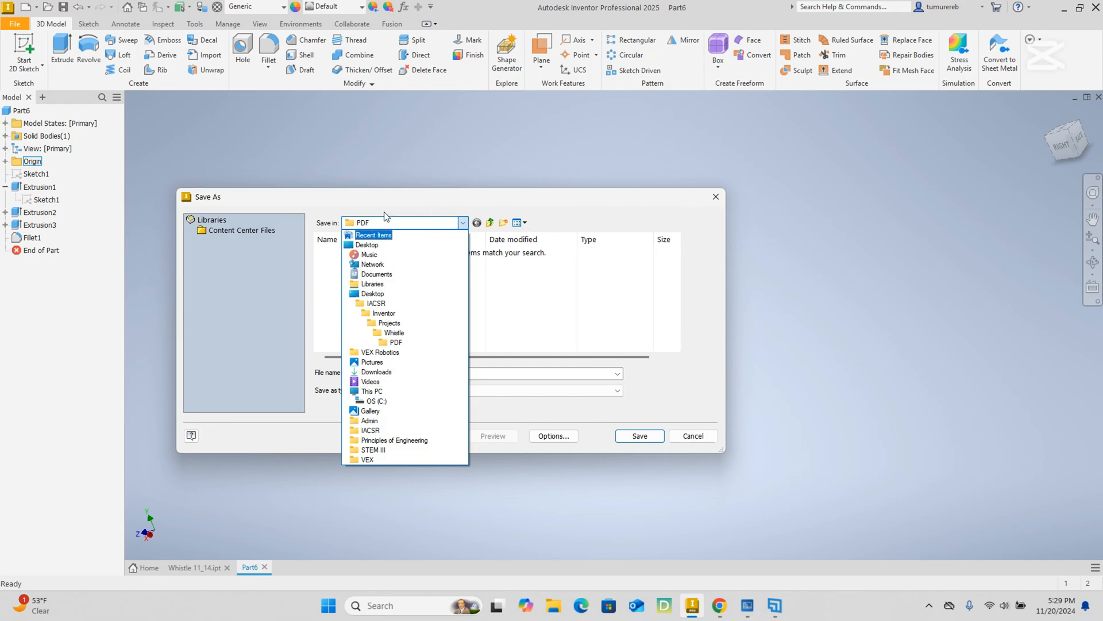
left_click(393, 196)
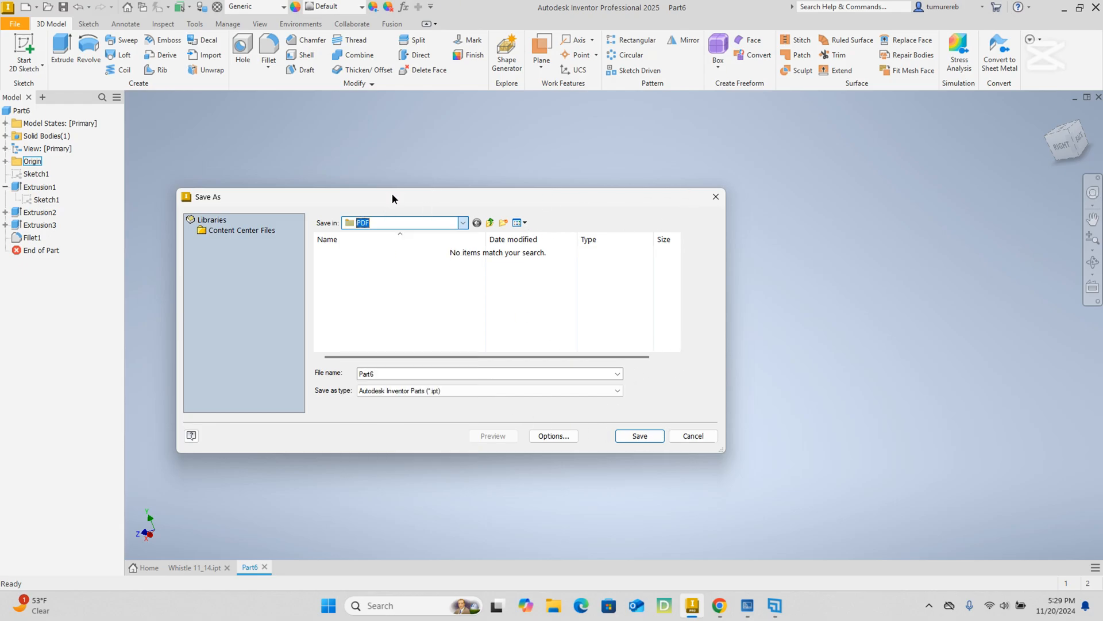
left_click(620, 393)
left_click(621, 395)
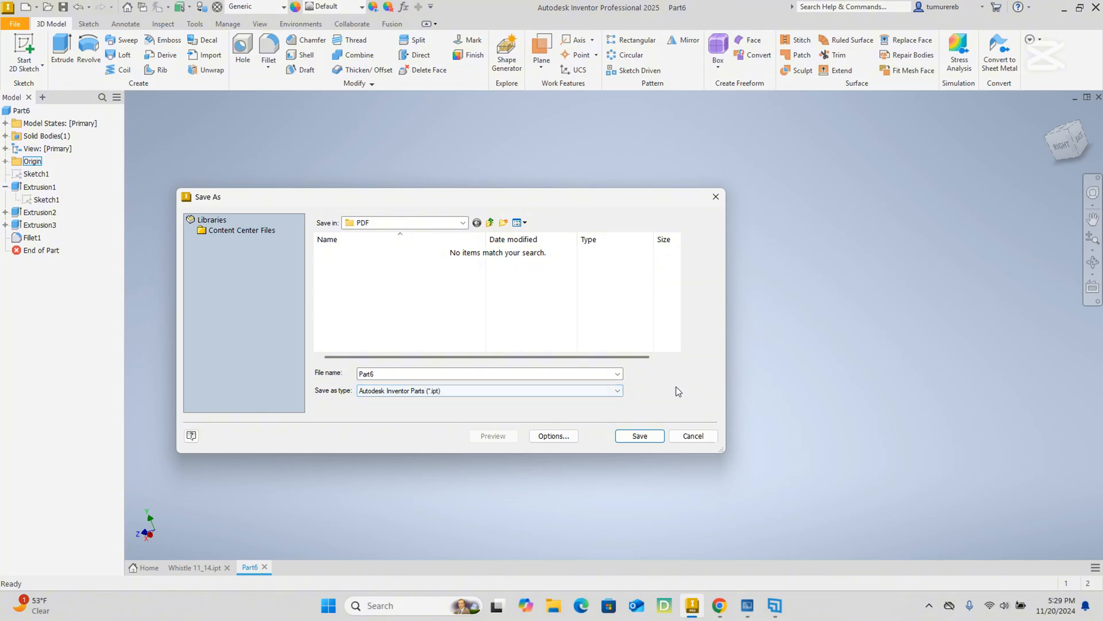
left_click(698, 438)
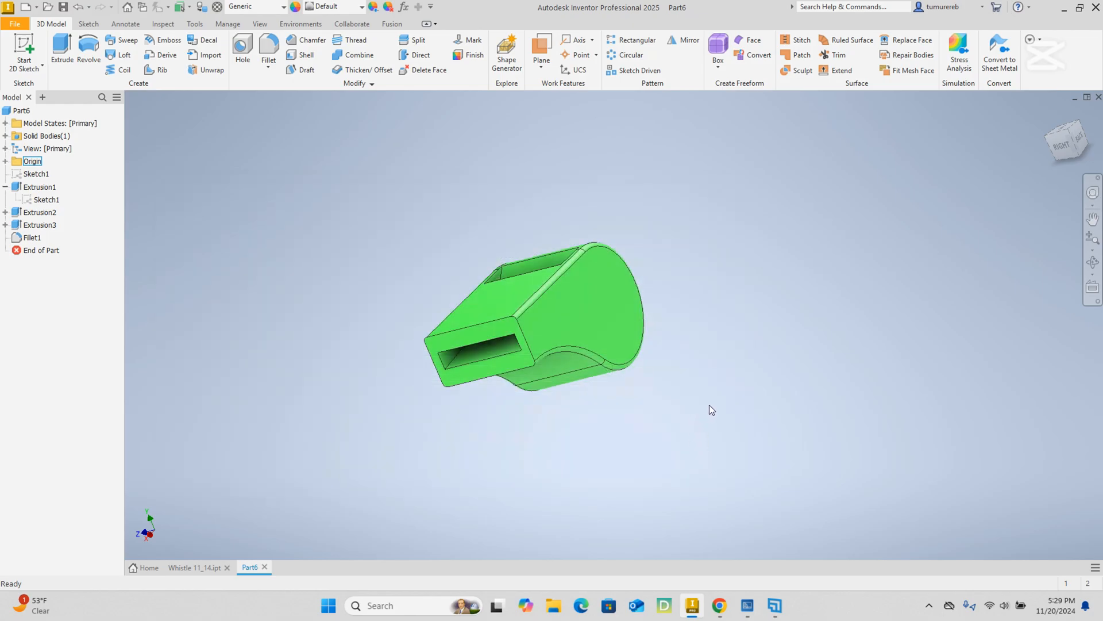
Examine the reference whistle with its lanyard ring in Whistle 11_14.ipt from several sides, and return to Part6.
middle_click_drag(709, 404, 704, 424, "shift")
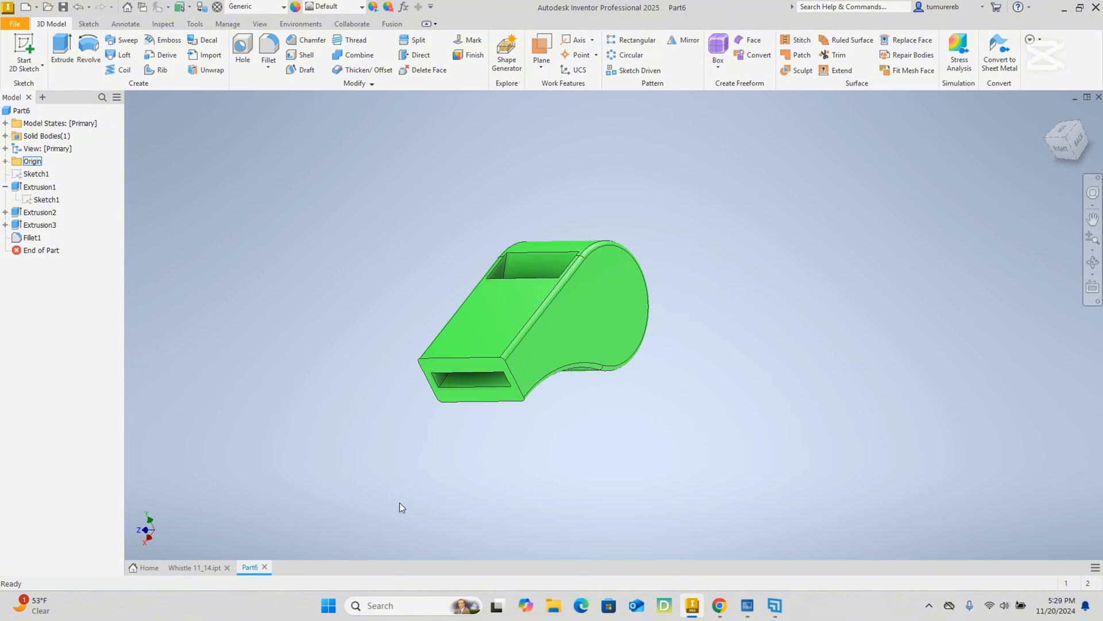
left_click(188, 567)
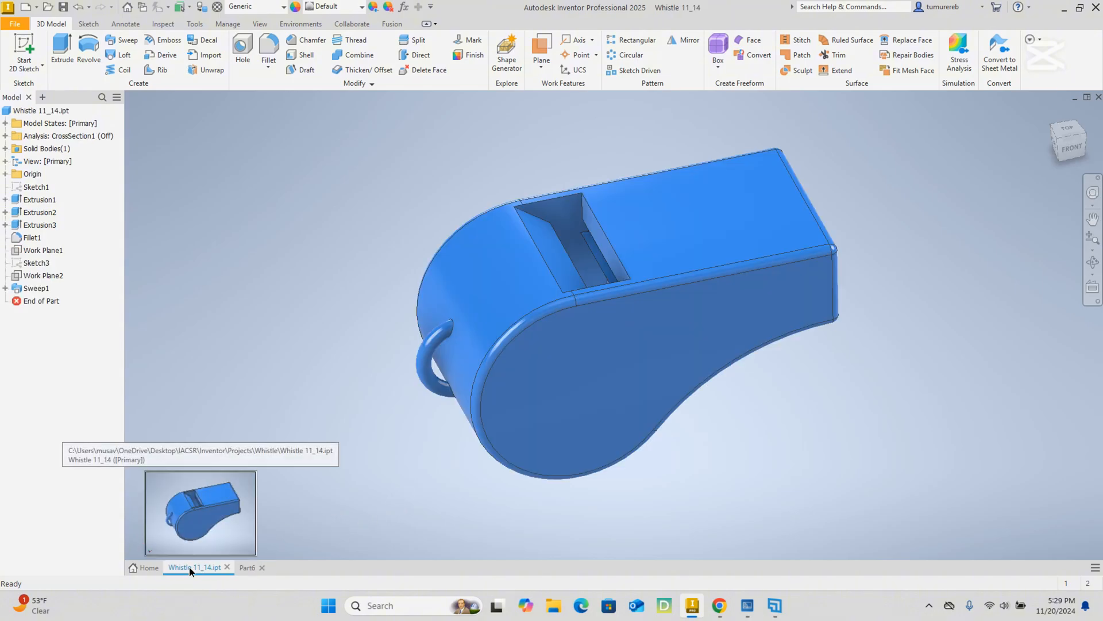
middle_click_drag(818, 339, 850, 366, "shift")
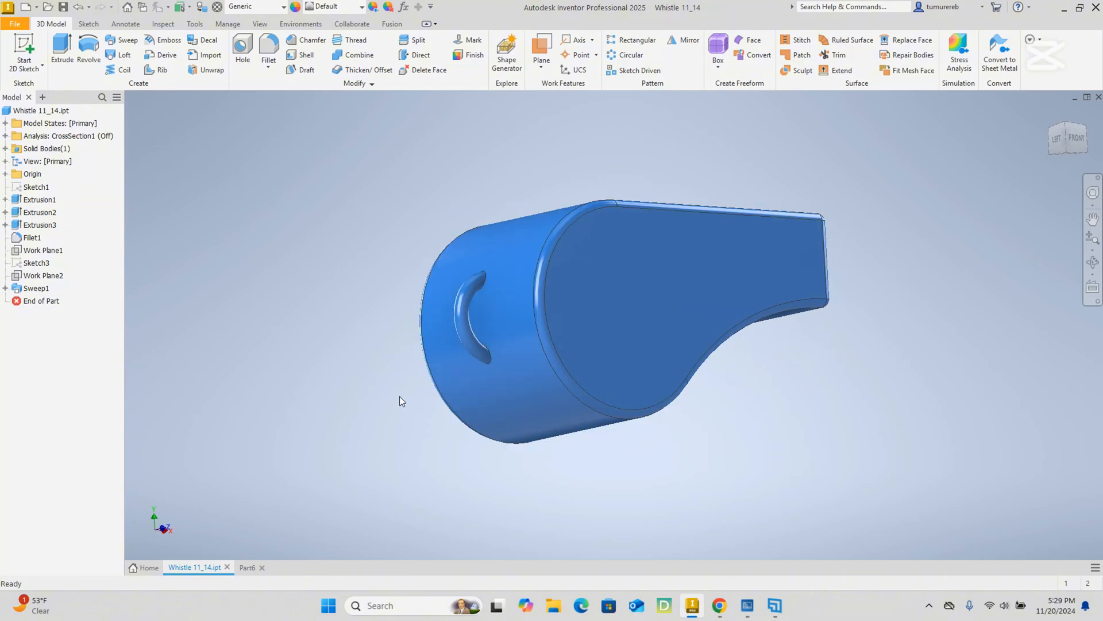
middle_click_drag(392, 392, 649, 364, "shift")
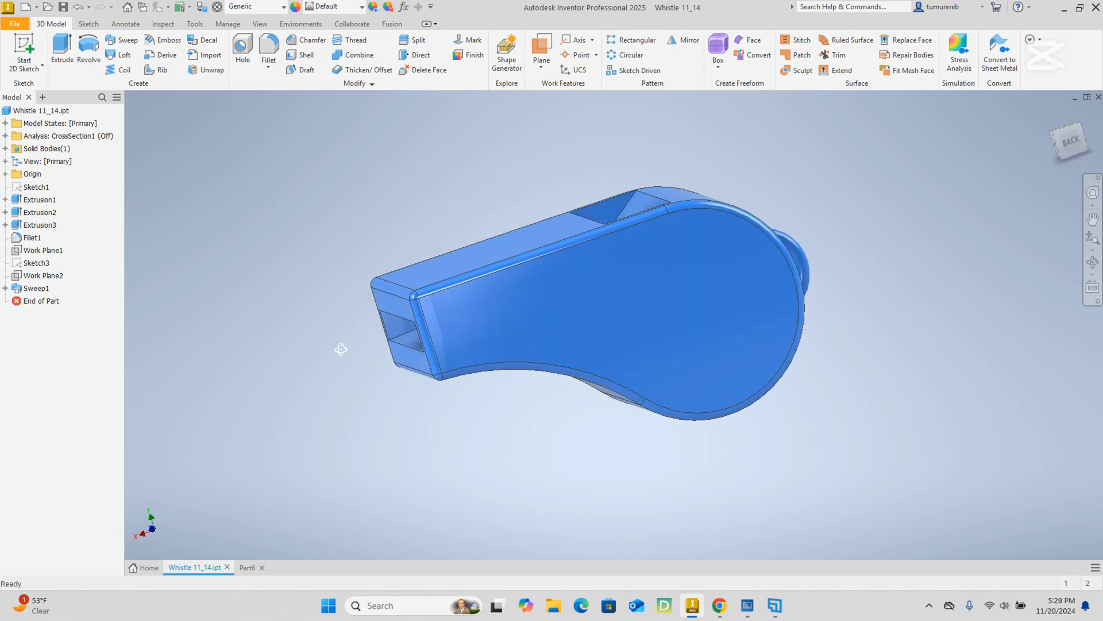
middle_click_drag(341, 349, 607, 372, "shift")
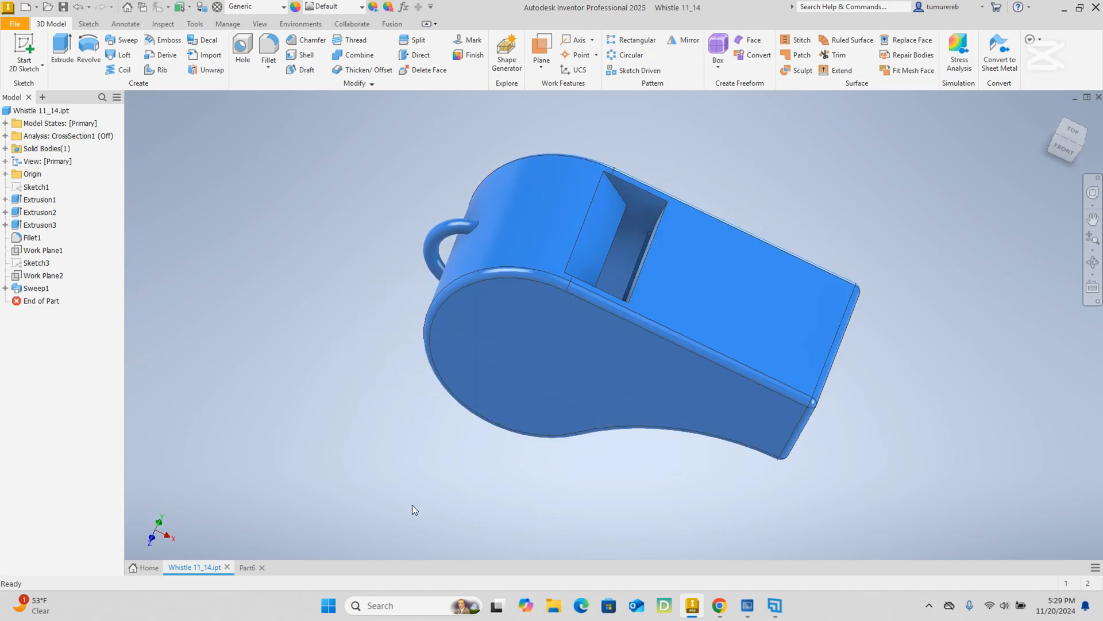
left_click(247, 568)
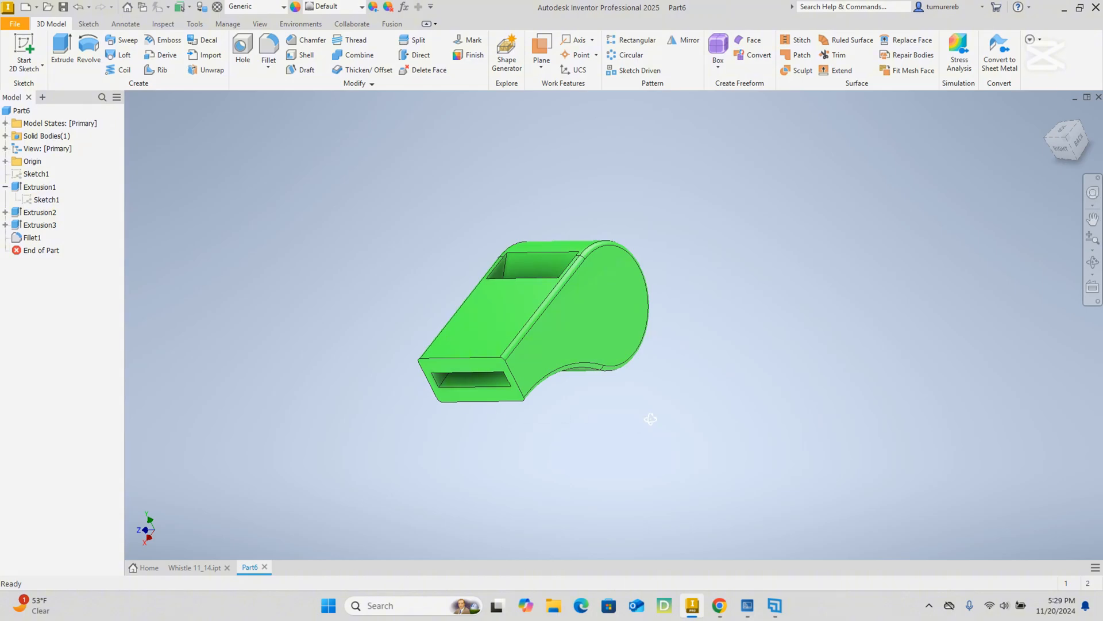
Switch to Whistle 11_14.ipt and examine its window, mouthpiece opening and lanyard ring from several sides.
middle_click_drag(650, 419, 695, 443, "shift")
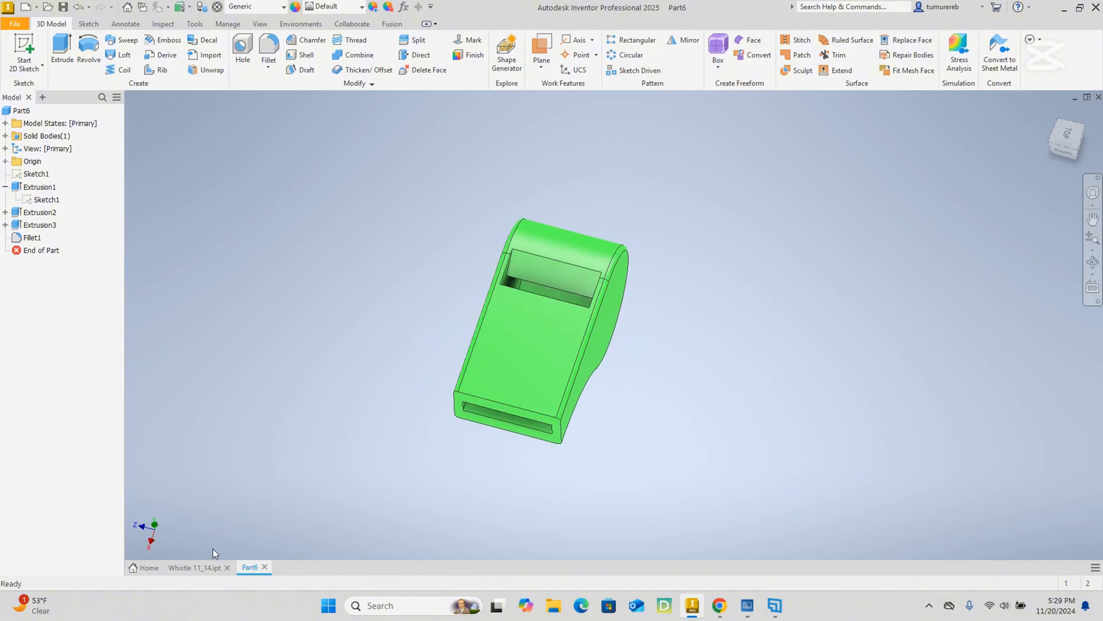
left_click(209, 566)
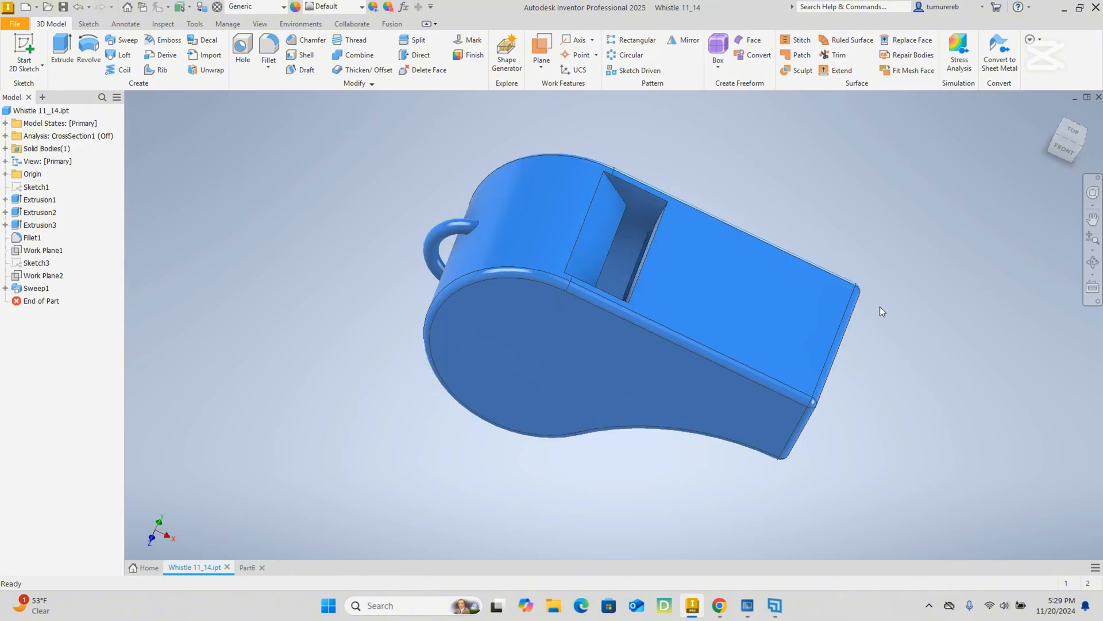
mouse_move(447, 252)
middle_mouse_down("shift")
mouse_move(492, 212)
mouse_move(444, 214)
mouse_move(457, 273)
mouse_move(493, 229)
mouse_move(495, 190)
mouse_move(645, 226)
mouse_move(640, 250)
mouse_move(613, 254)
middle_mouse_up("shift")
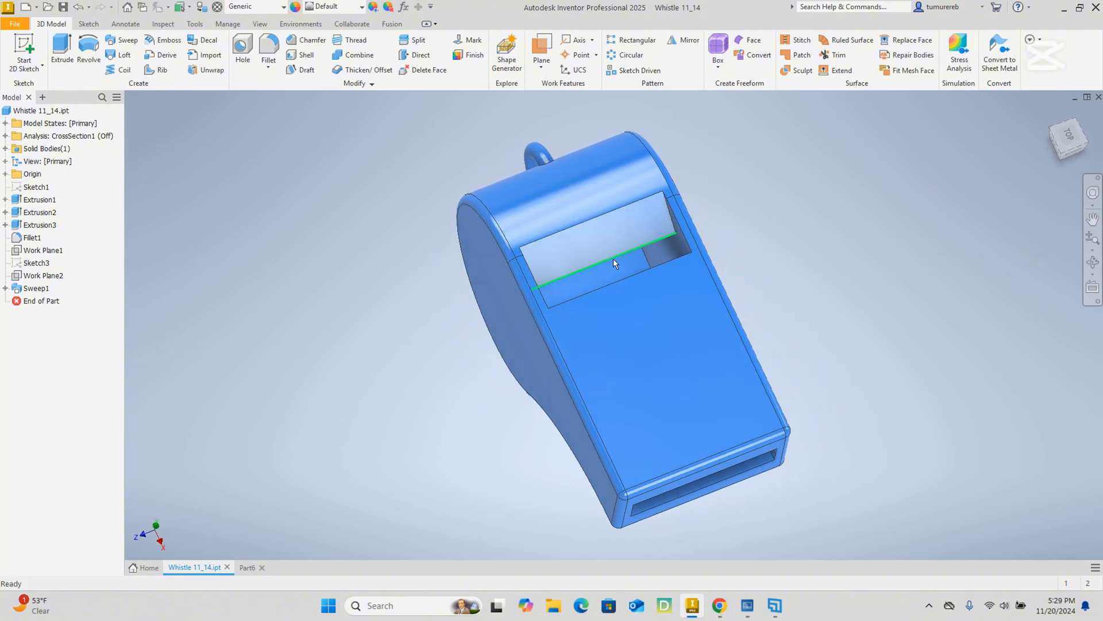
mouse_move(743, 243)
middle_mouse_down("shift")
mouse_move(640, 229)
mouse_move(694, 253)
mouse_move(708, 272)
mouse_move(663, 276)
middle_mouse_up("shift")
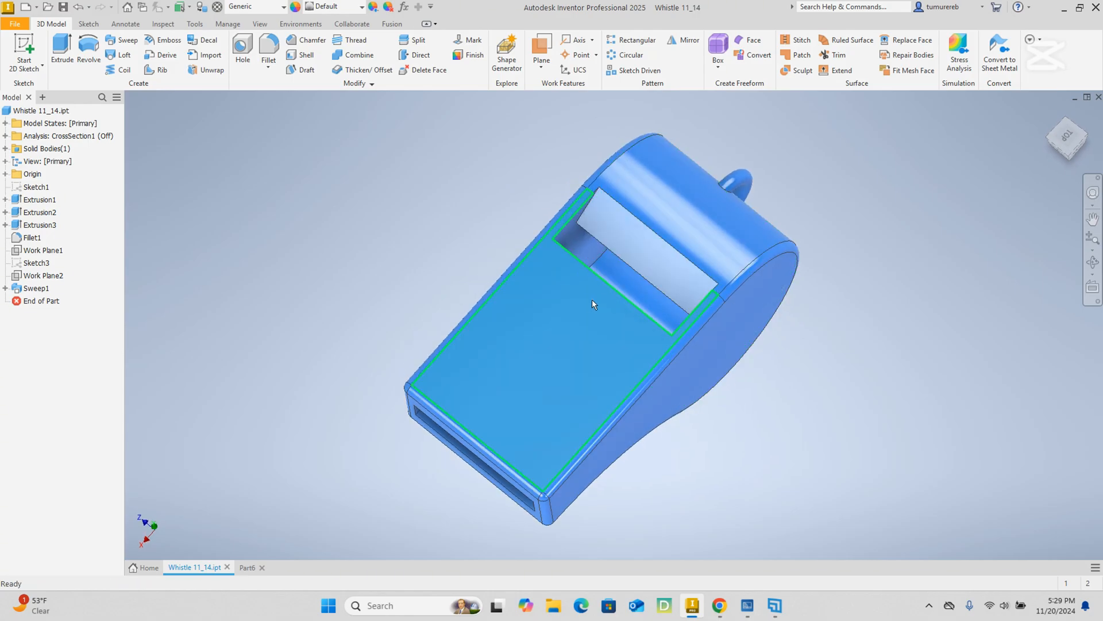
middle_click_drag(593, 305, 664, 248, "shift")
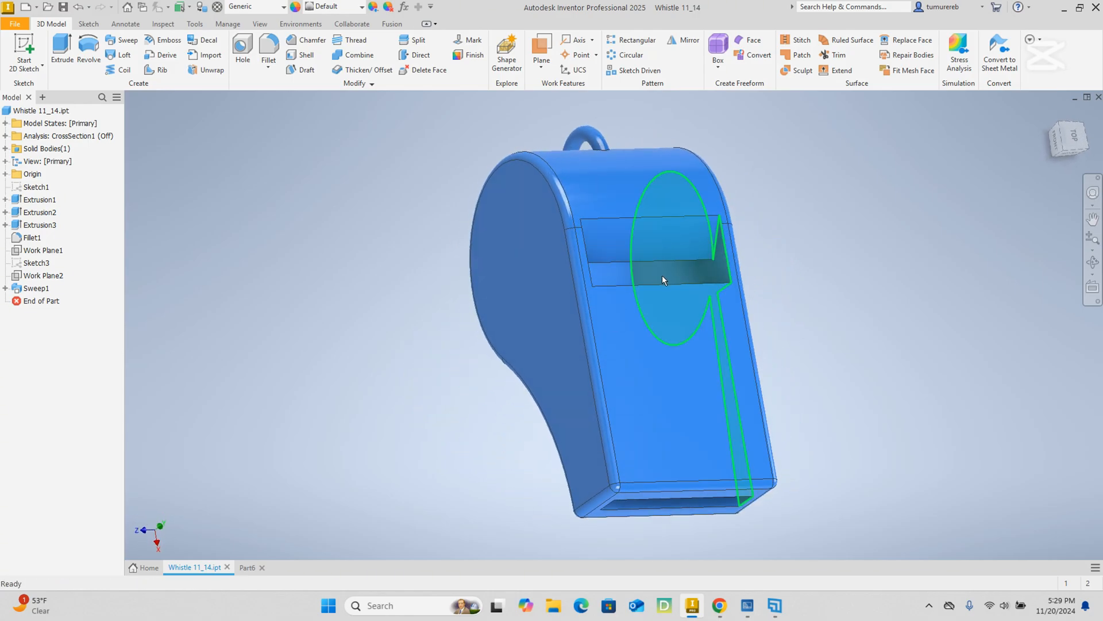
mouse_move(803, 243)
middle_mouse_down("shift")
mouse_move(694, 218)
mouse_move(880, 224)
mouse_move(483, 265)
mouse_move(562, 298)
mouse_move(534, 271)
mouse_move(529, 288)
mouse_move(517, 282)
middle_mouse_up("shift")
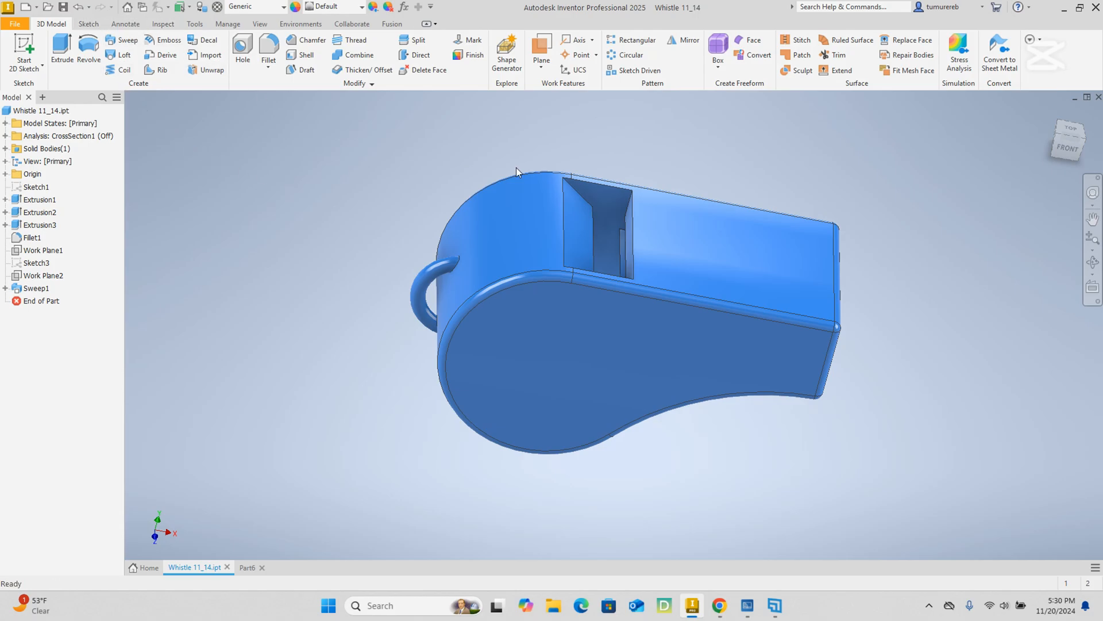
Create a half section view of the whistle from its flat side face, with the cutting plane offset by -12 mm.
left_click(257, 24)
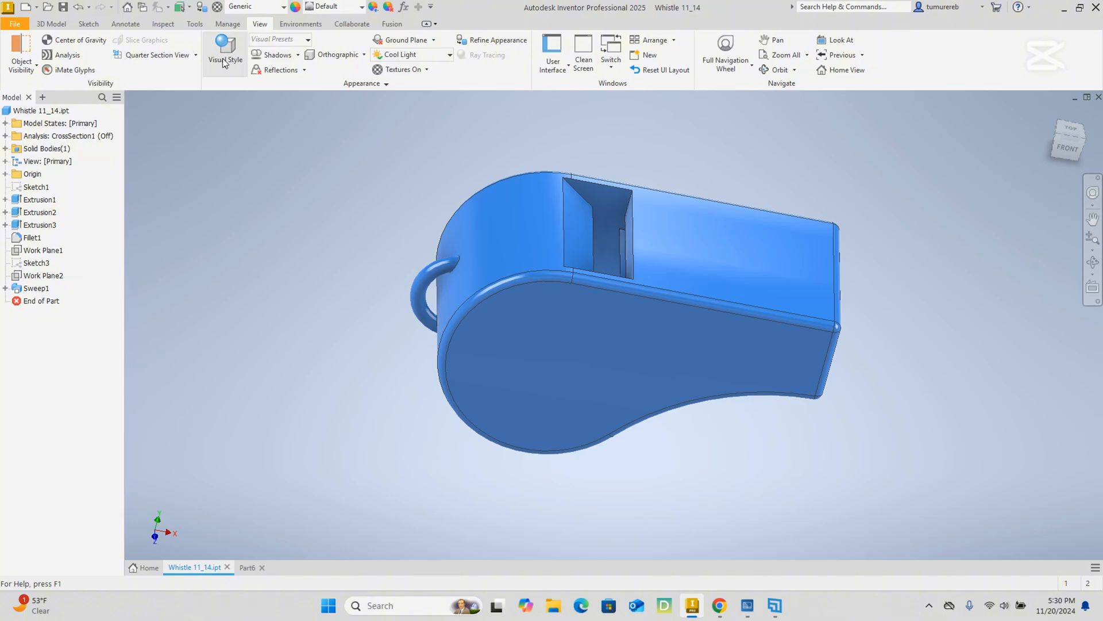
left_click(196, 54)
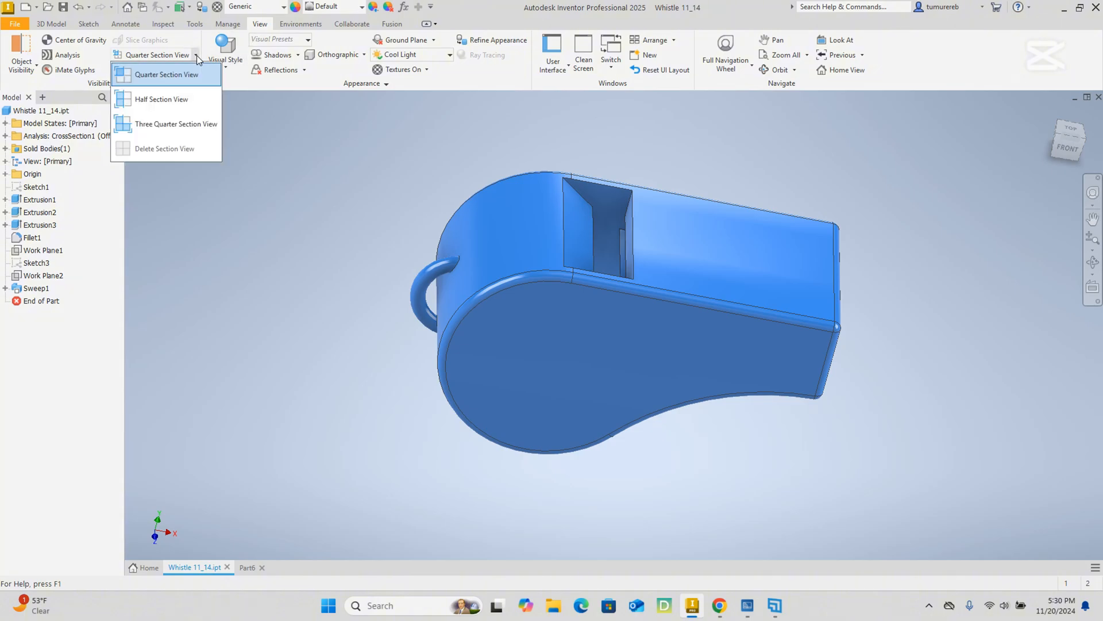
left_click(175, 105)
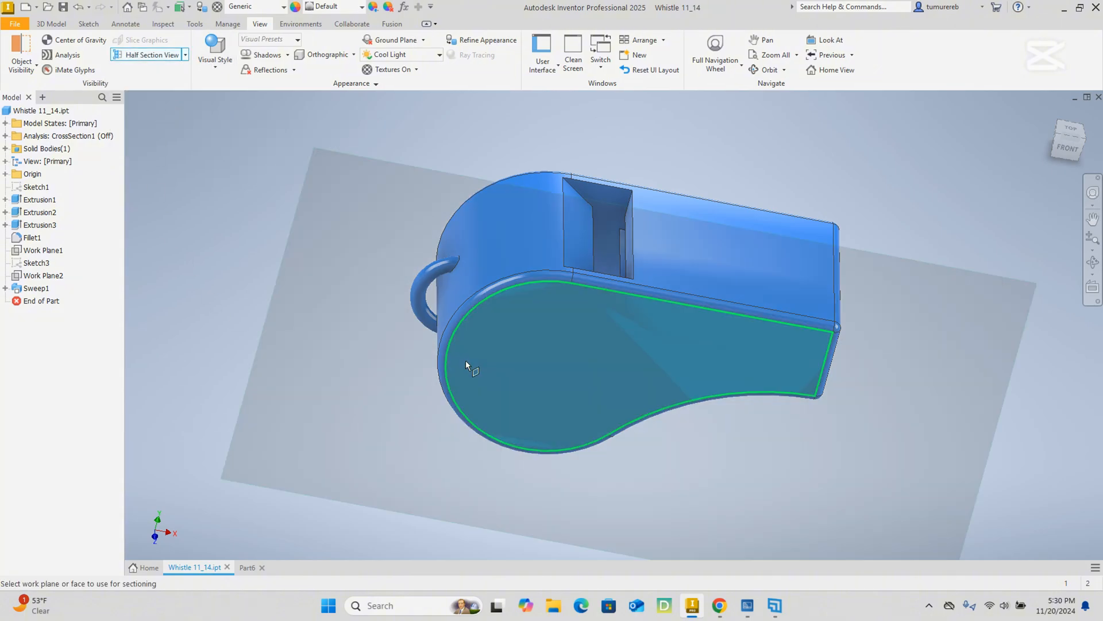
left_click(556, 346)
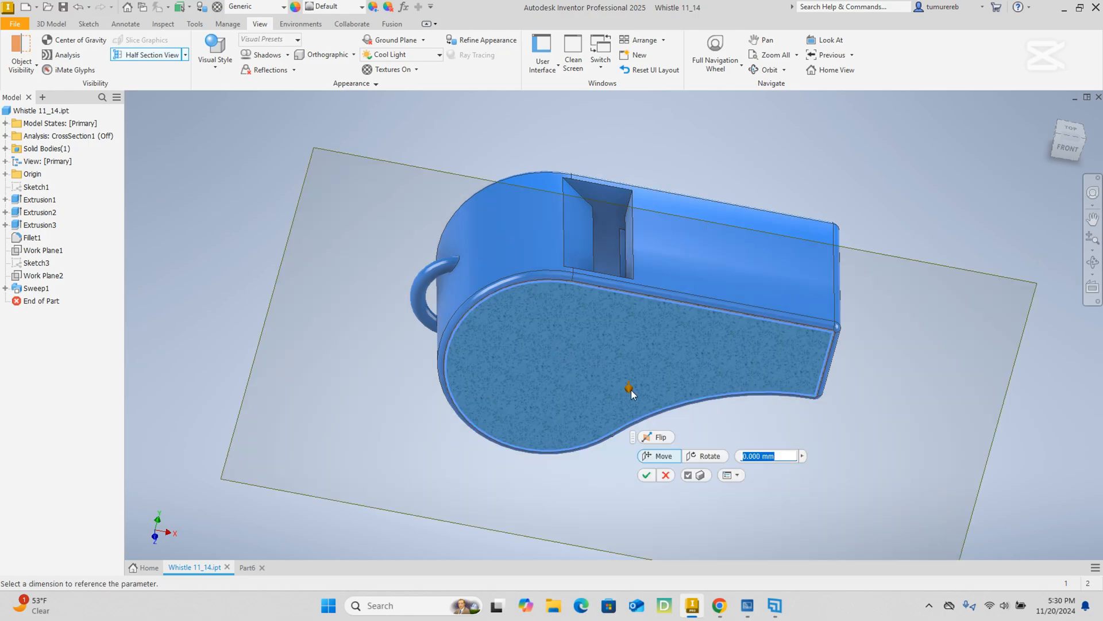
left_click_drag(631, 389, 641, 316)
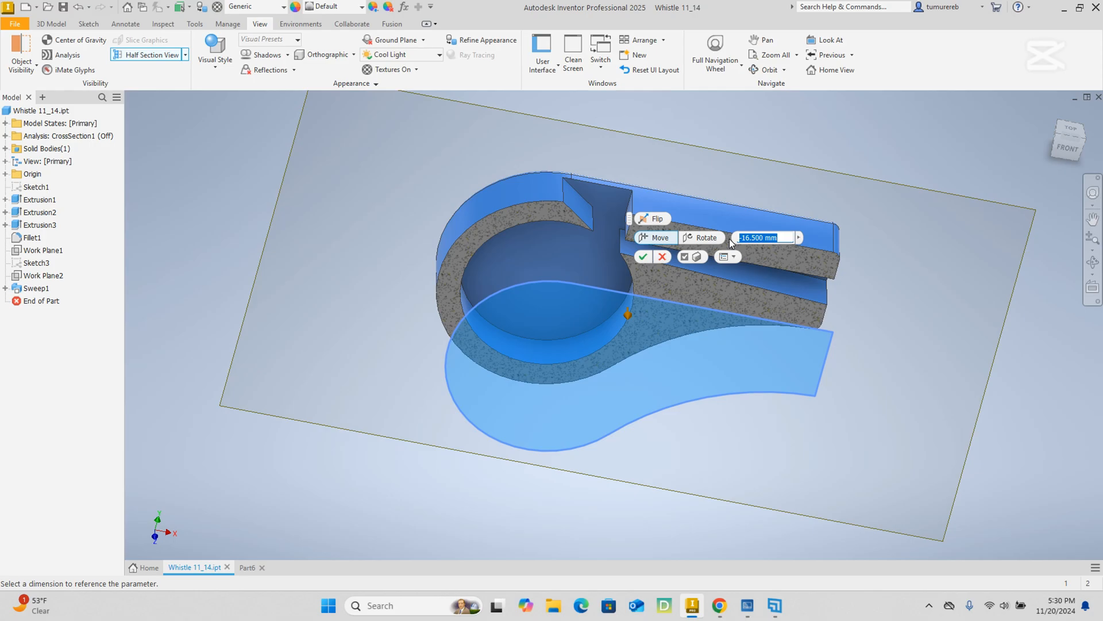
type("-12")
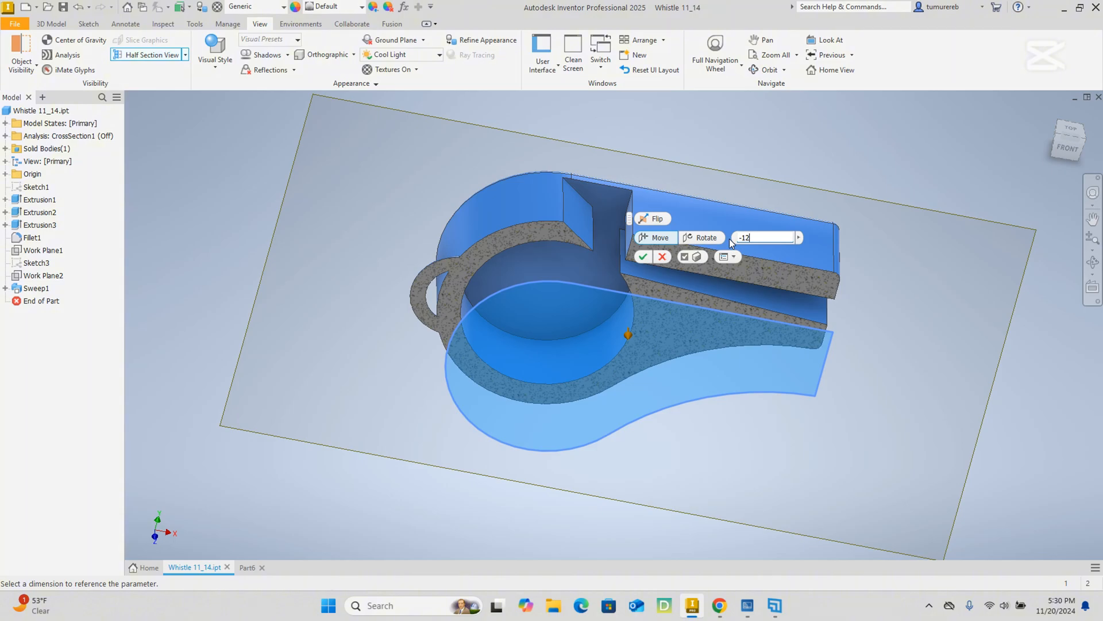
key("Return")
Inspect the round chamber, air channel, window edge and lanyard ring in the sectioned whistle.
middle_click_drag(737, 254, 718, 357, "shift")
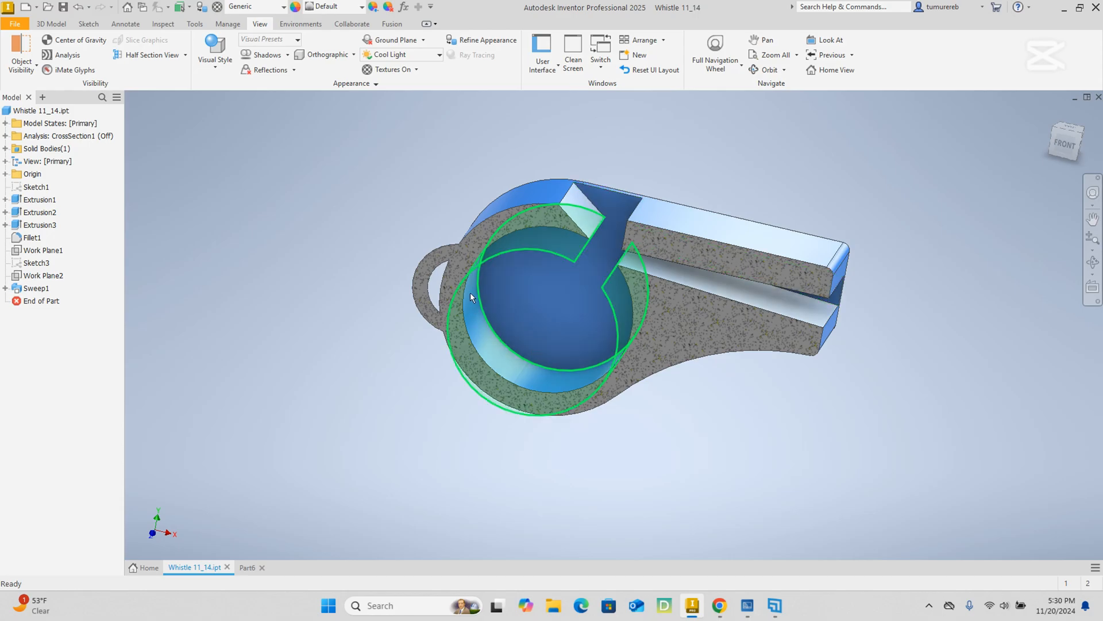
mouse_move(734, 363)
middle_mouse_down("shift")
mouse_move(737, 379)
mouse_move(740, 348)
middle_mouse_up("shift")
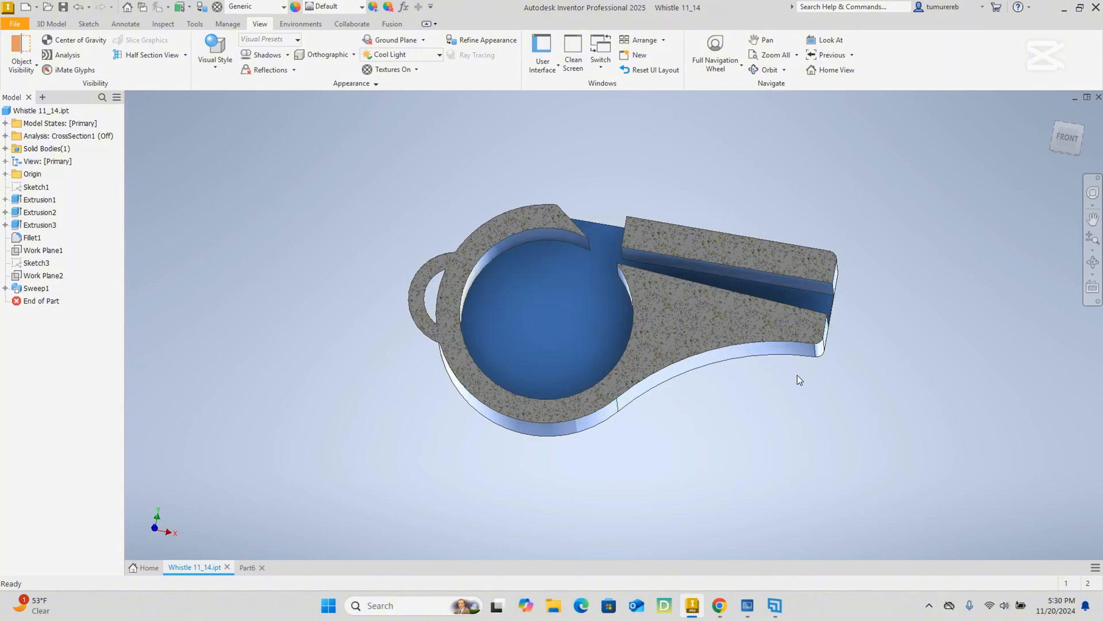
mouse_move(894, 372)
middle_mouse_down("shift")
mouse_move(879, 388)
mouse_move(858, 370)
middle_mouse_up("shift")
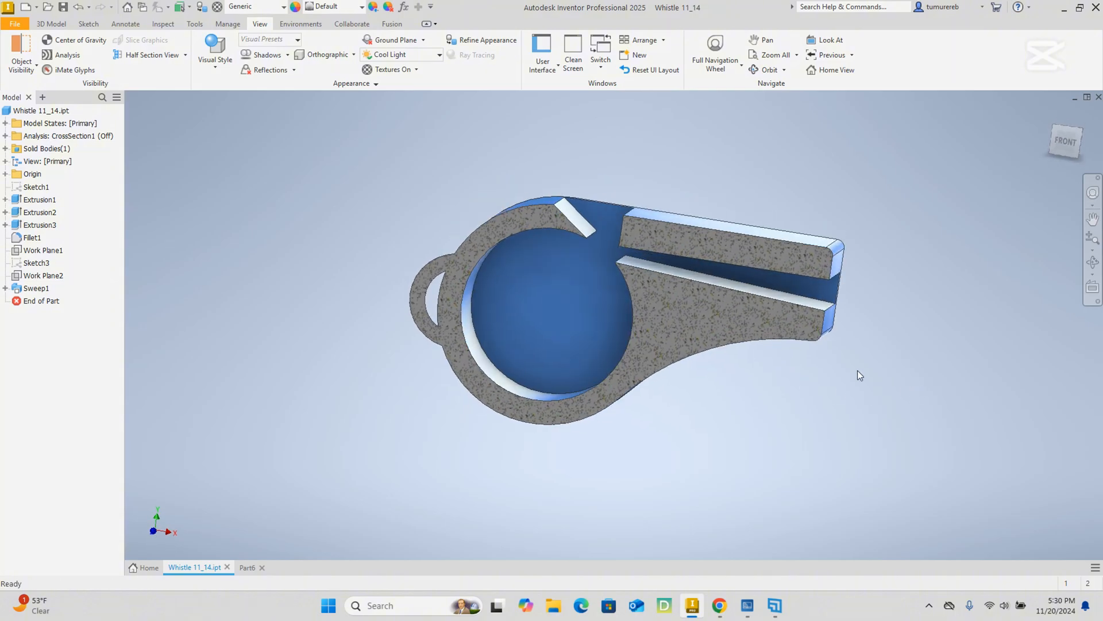
mouse_move(894, 207)
middle_mouse_down("shift")
mouse_move(864, 209)
mouse_move(899, 222)
middle_mouse_up("shift")
mouse_move(591, 333)
middle_mouse_down("shift")
mouse_move(609, 322)
mouse_move(582, 316)
middle_mouse_up("shift")
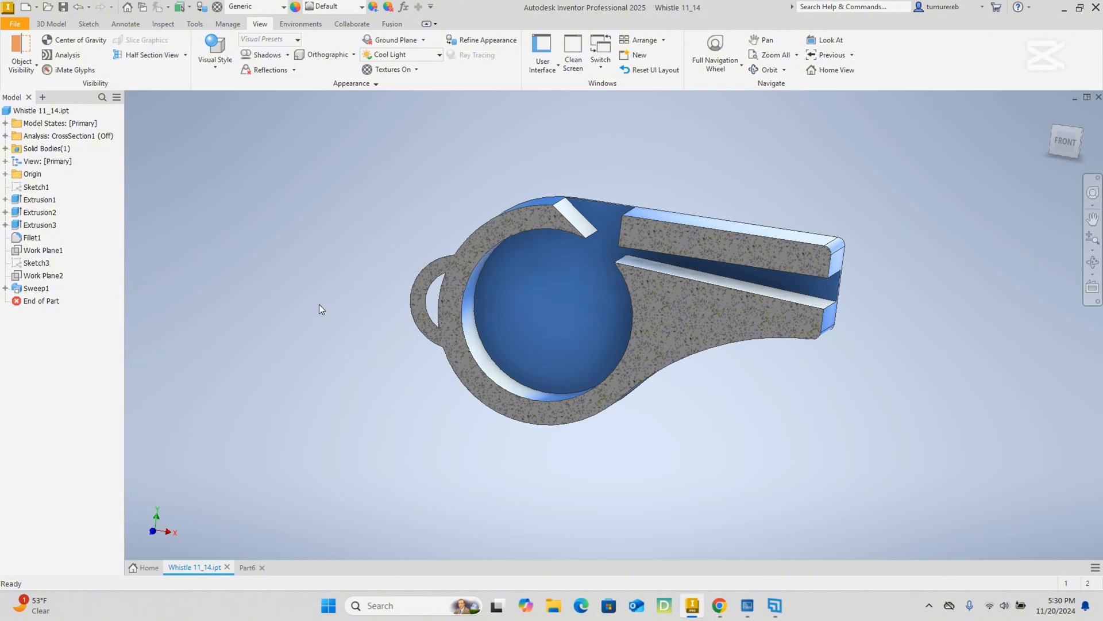
left_click(176, 57)
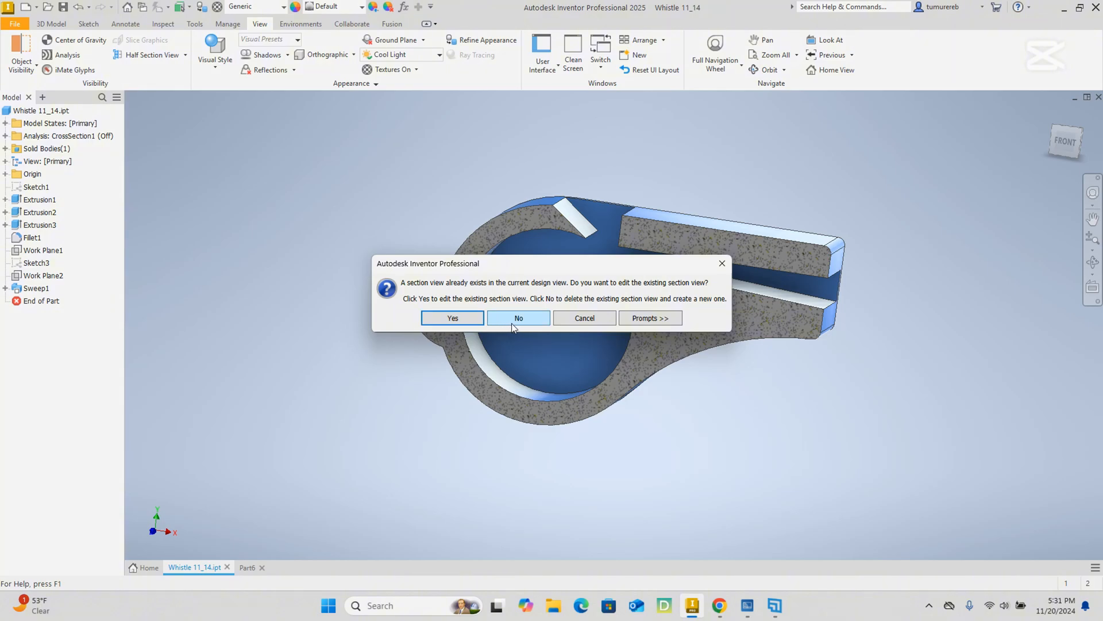
left_click(526, 319)
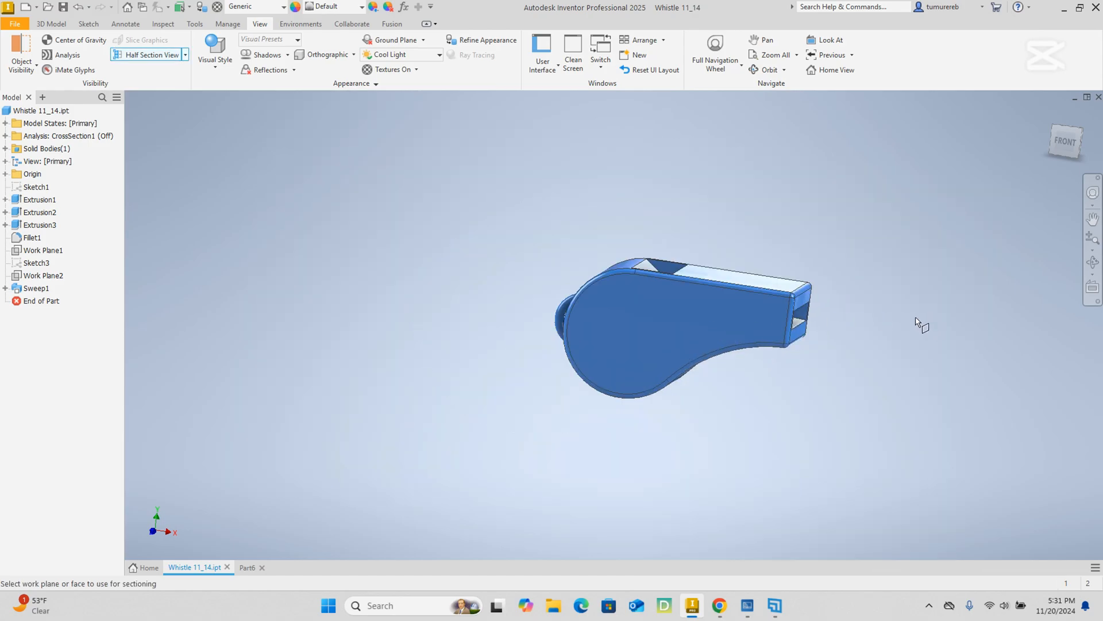
middle_click_drag(895, 311, 876, 325, "shift")
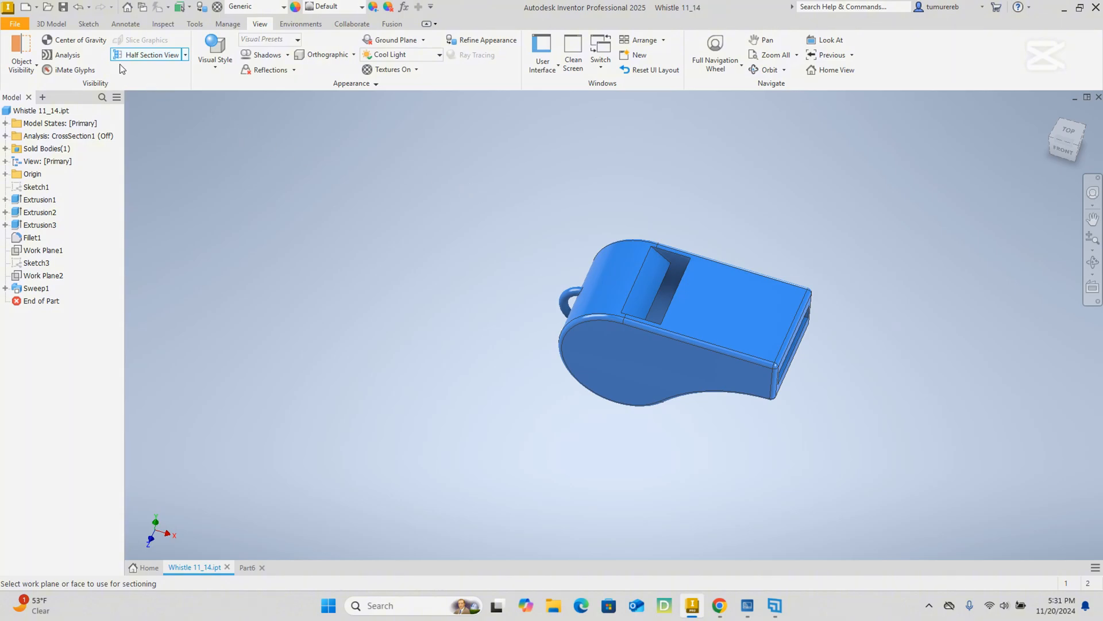
left_click(59, 27)
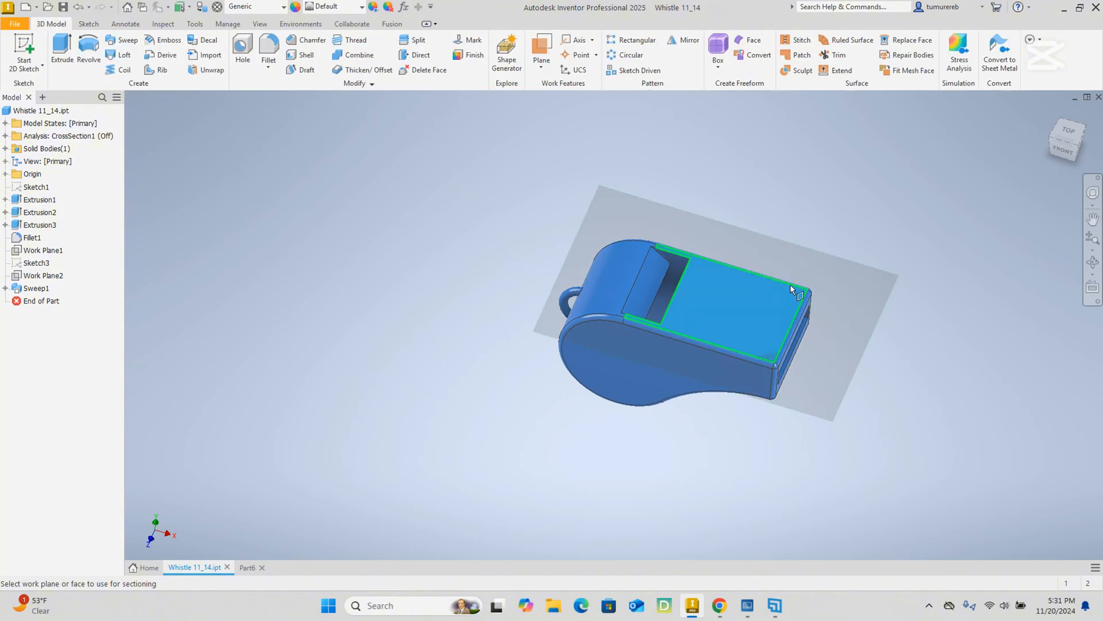
right_click(855, 246)
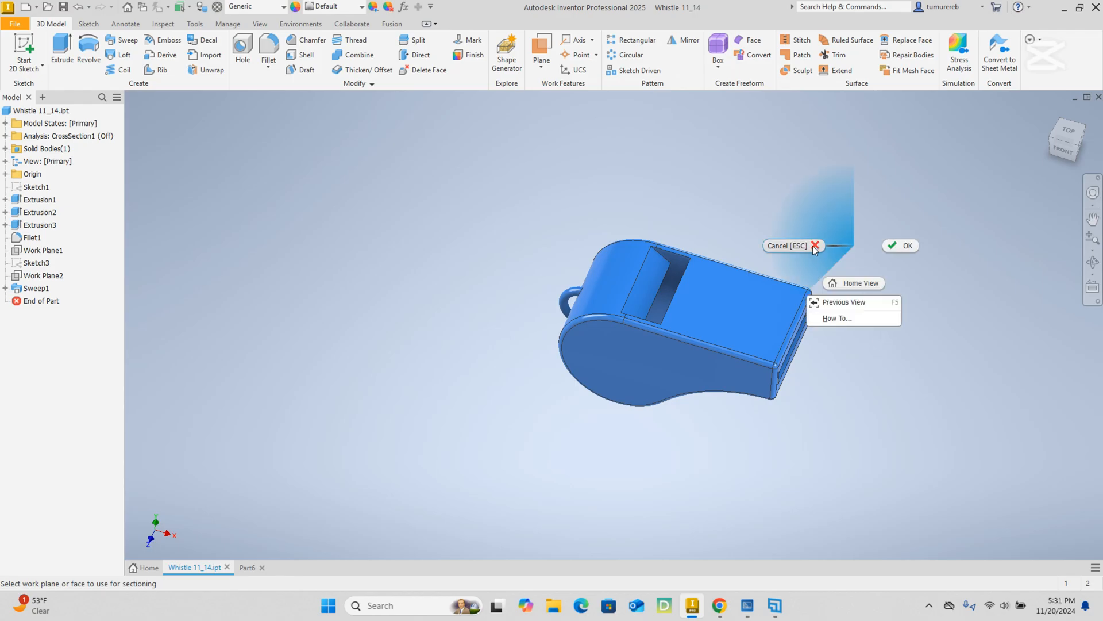
left_click(771, 248)
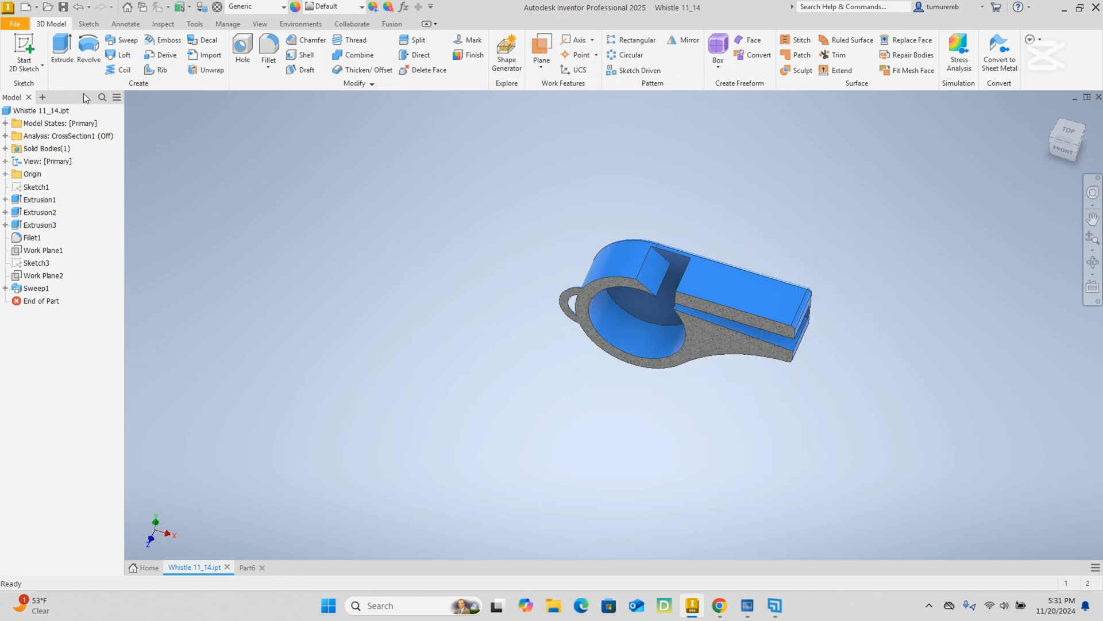
Undo the half section view to show the complete whistle body.
left_click(78, 7)
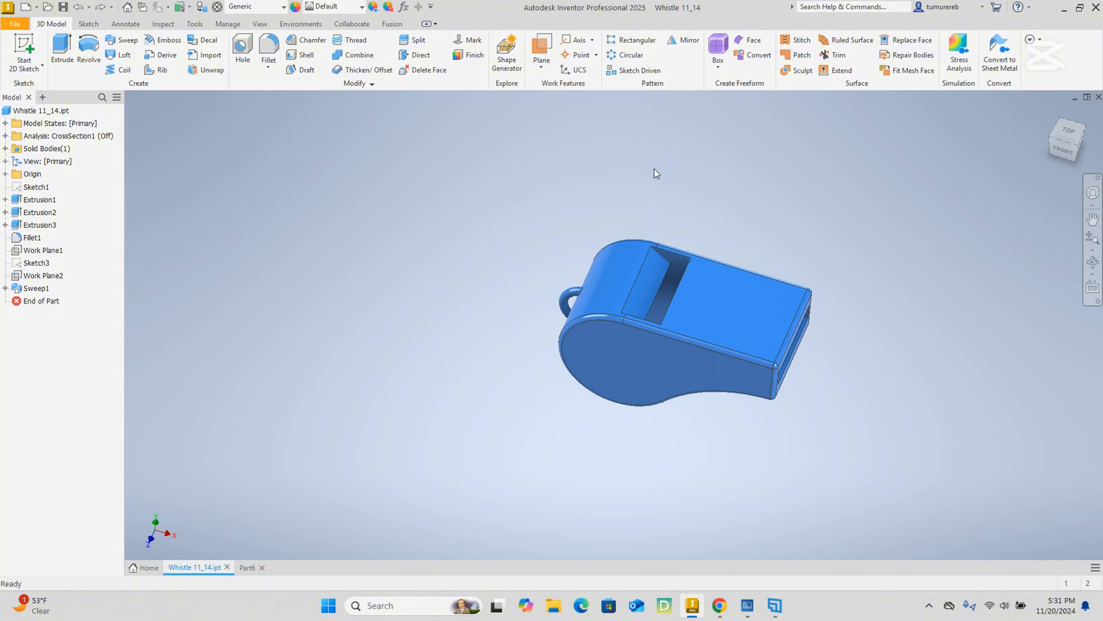